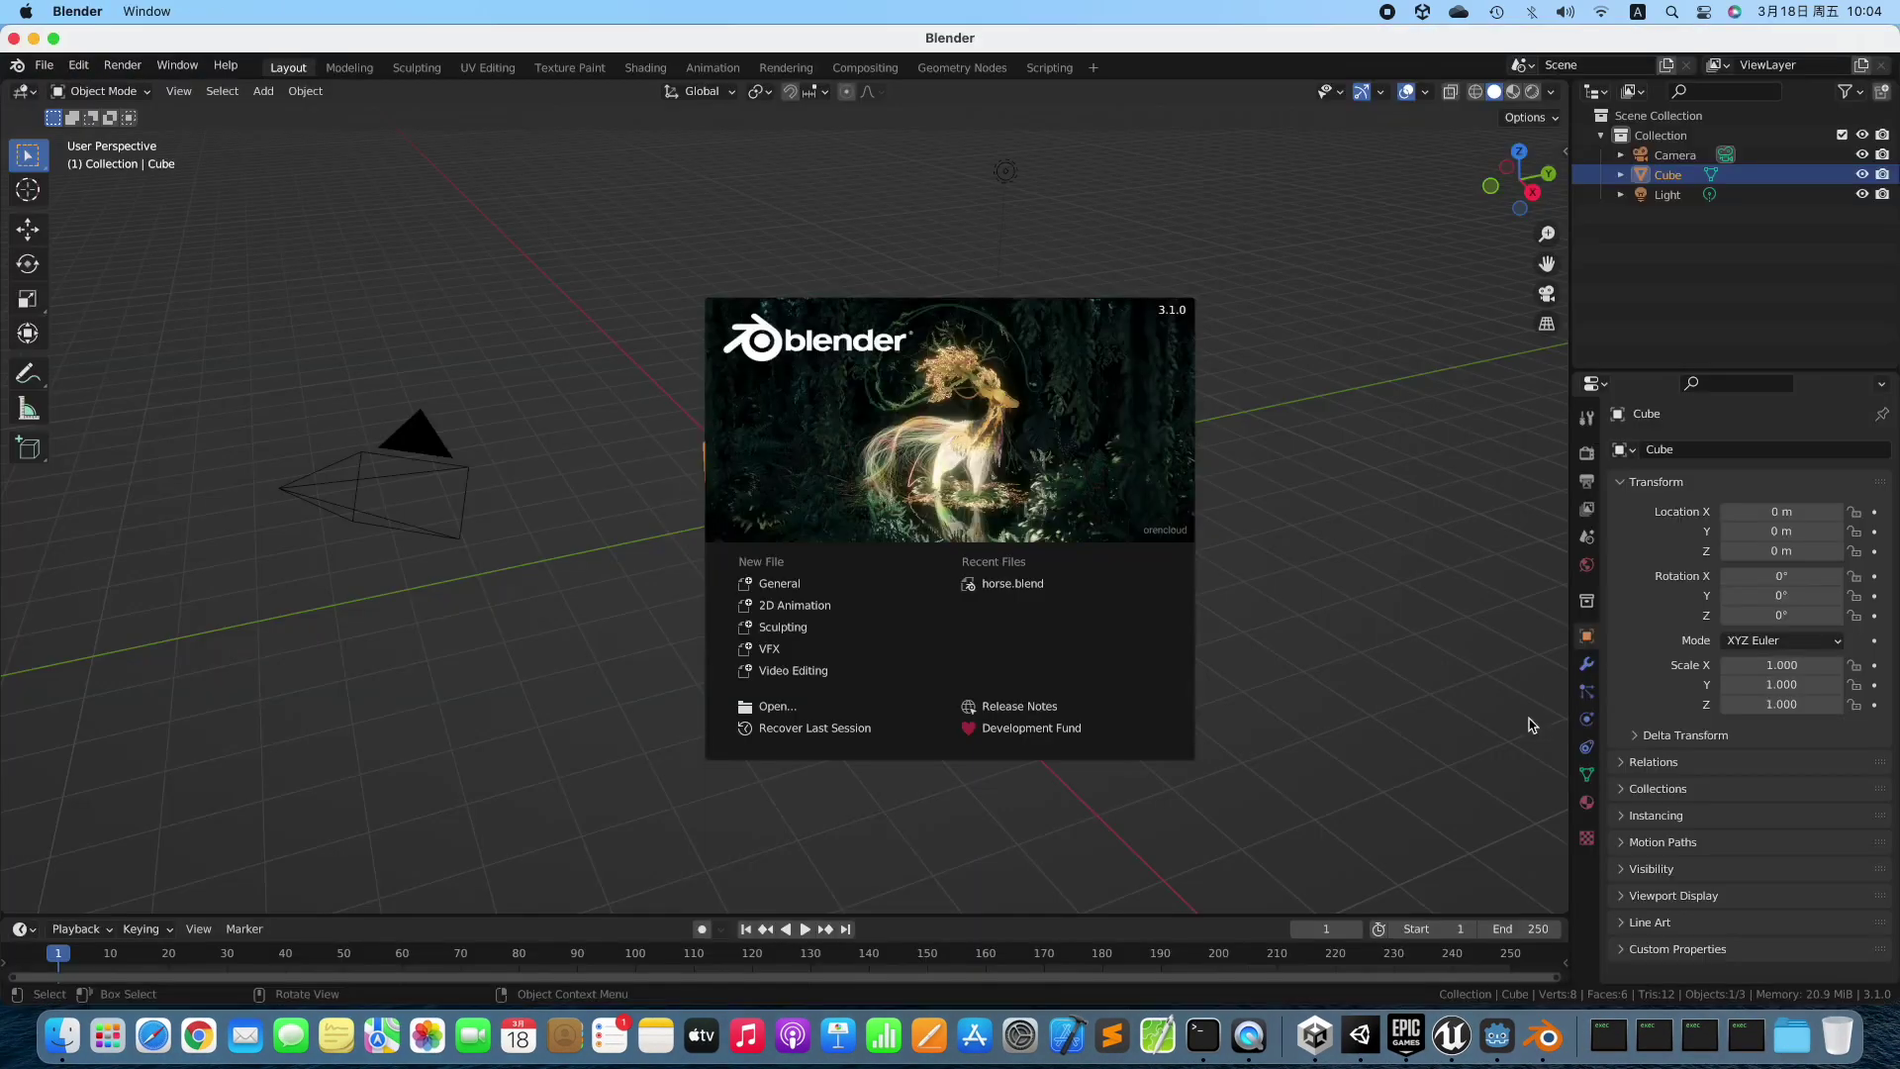
Load horse.blend from Recent Files and view the zebra from the right side in perspective.
{"action": "left_click", "coordinate": [1031, 587]}
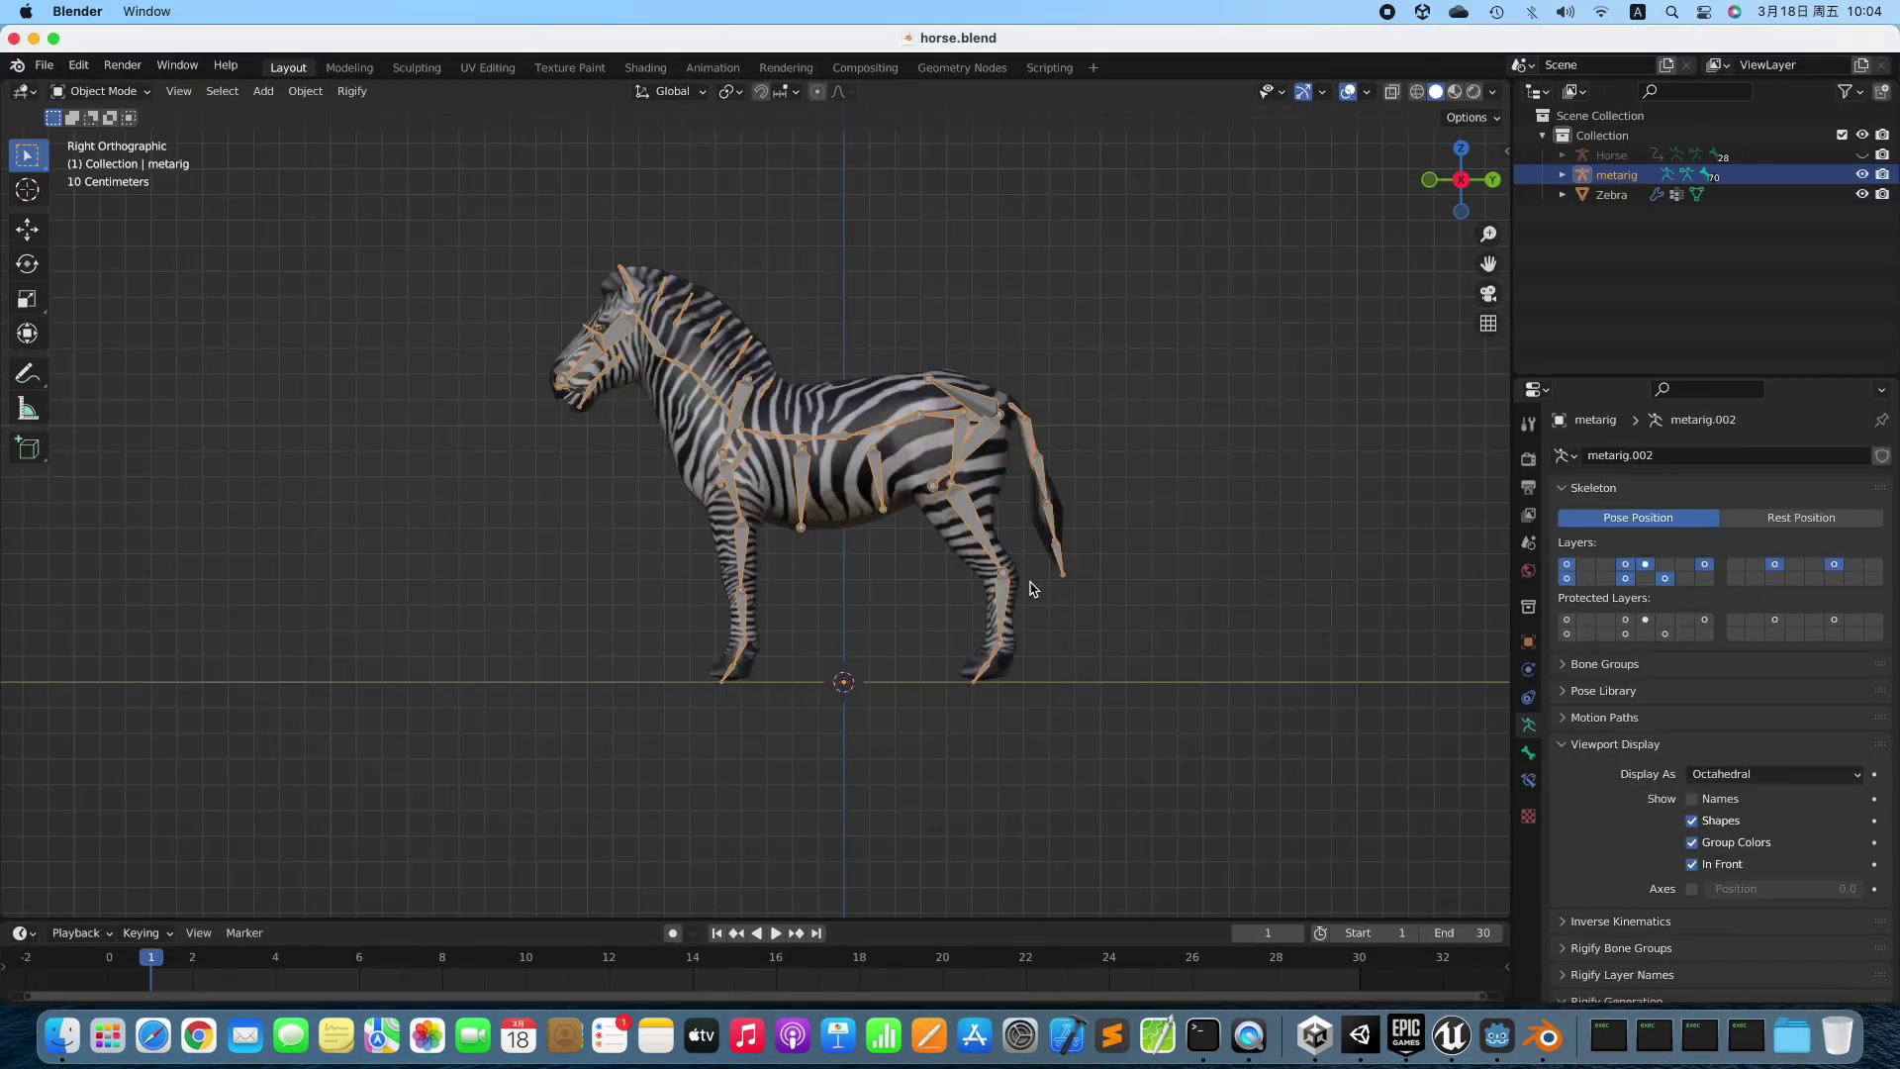
{"action": "scroll", "coordinate": [1222, 588], "scroll_direction": "left", "scroll_amount": 10}
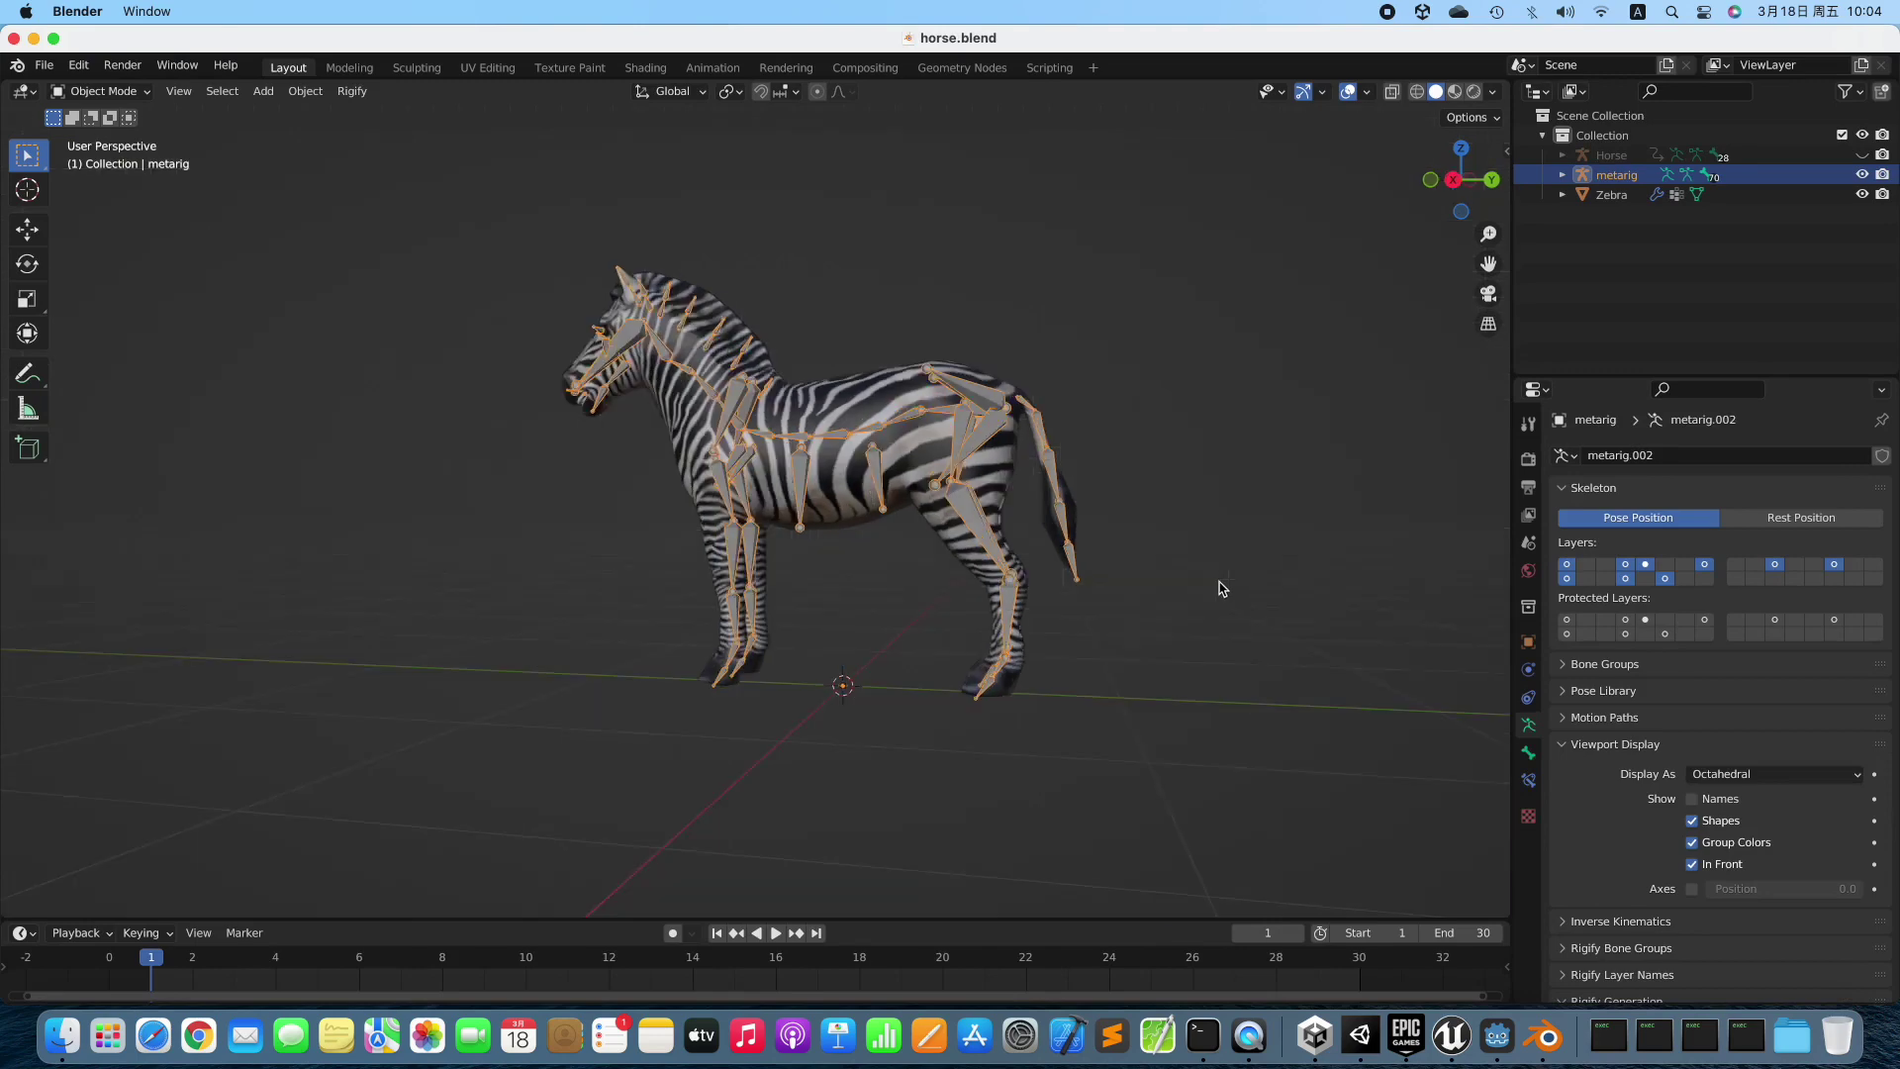
{"action": "scroll", "coordinate": [1222, 588], "scroll_direction": "left", "scroll_amount": 10}
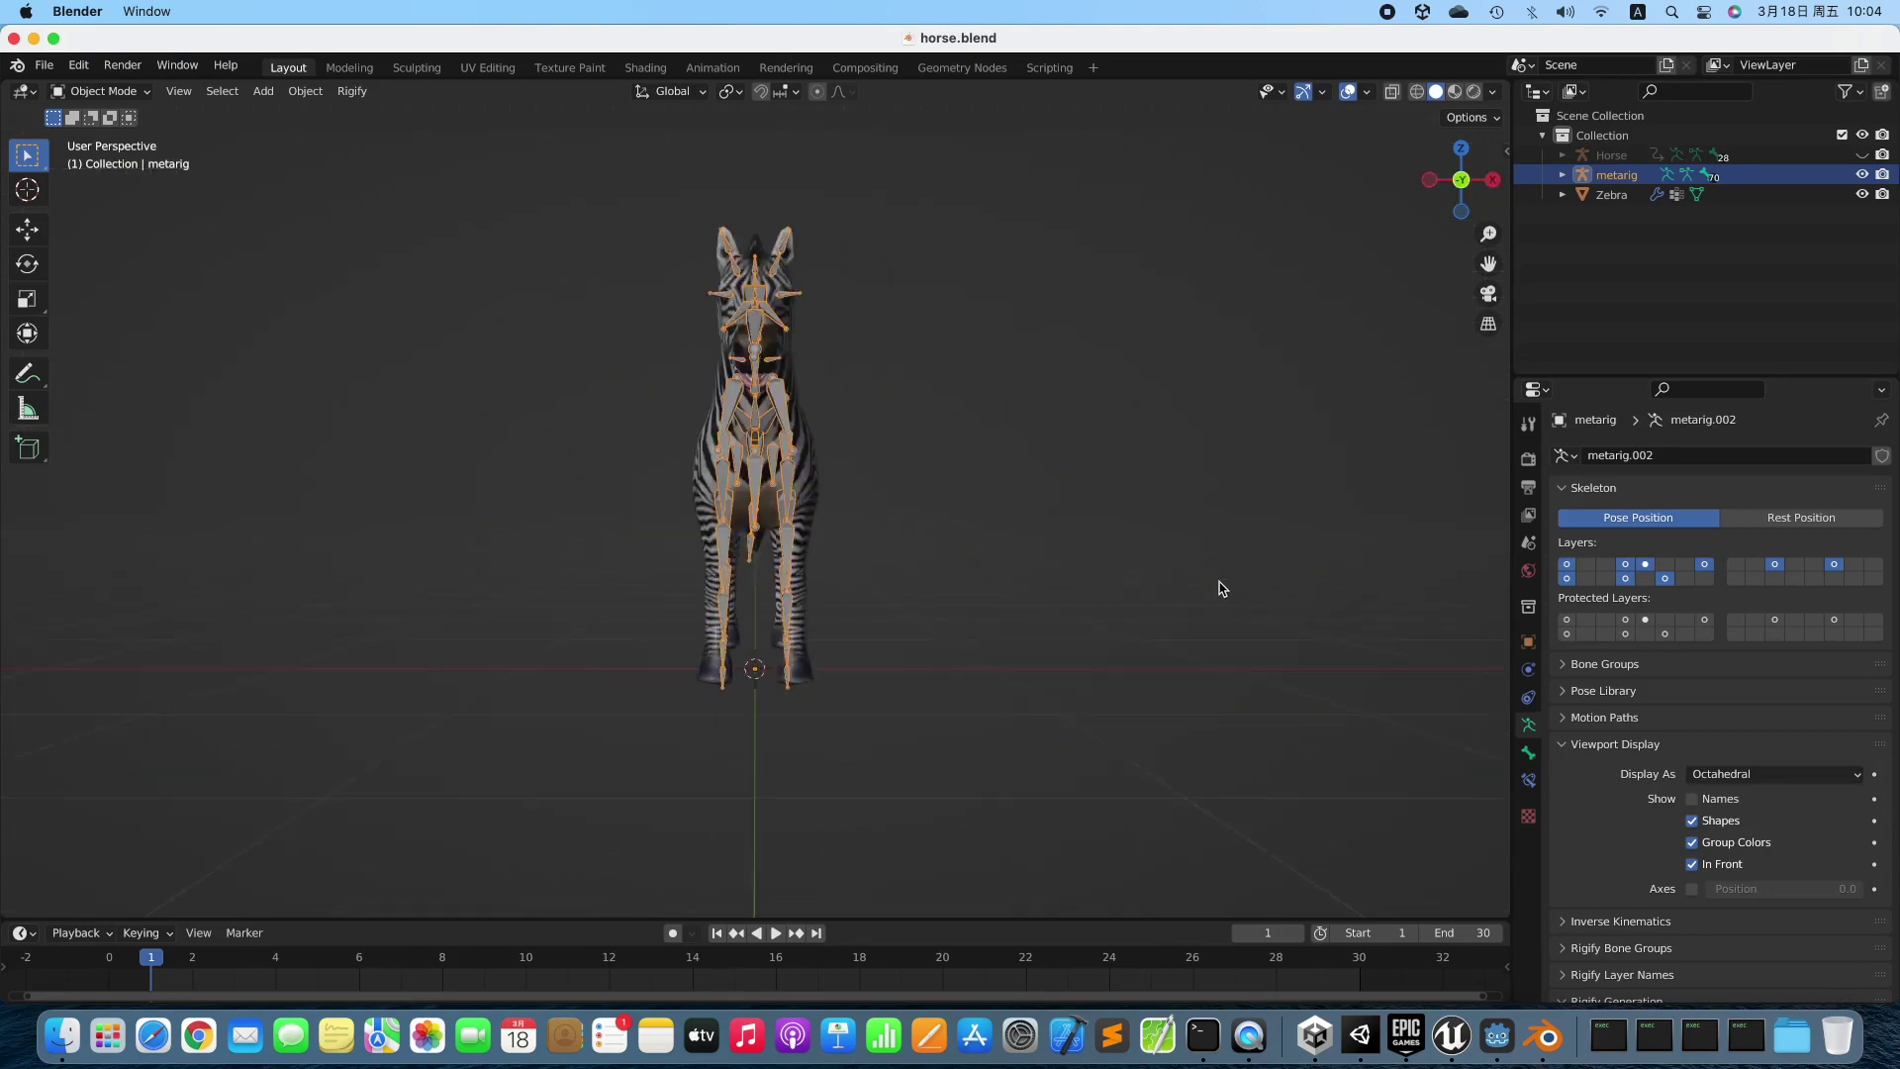
{"action": "key", "text": "KP_3"}
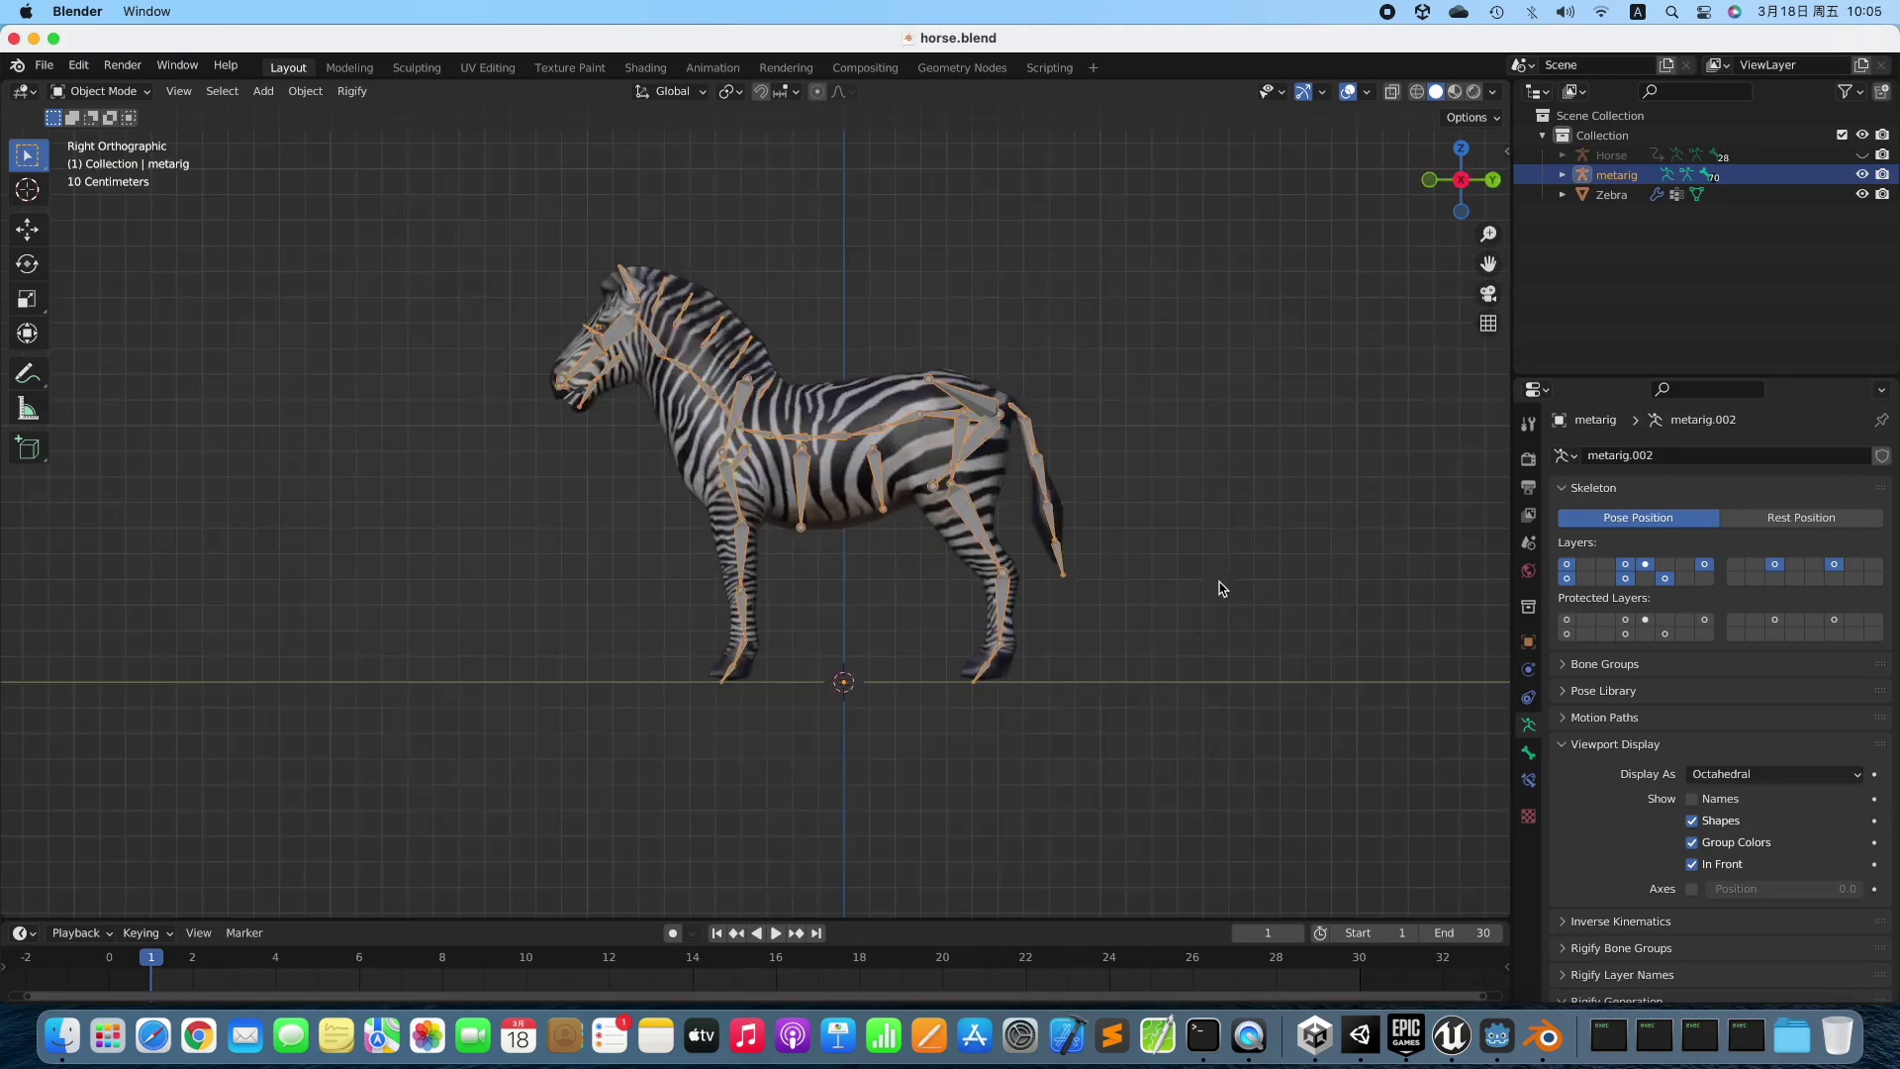
{"action": "key", "text": "KP_5"}
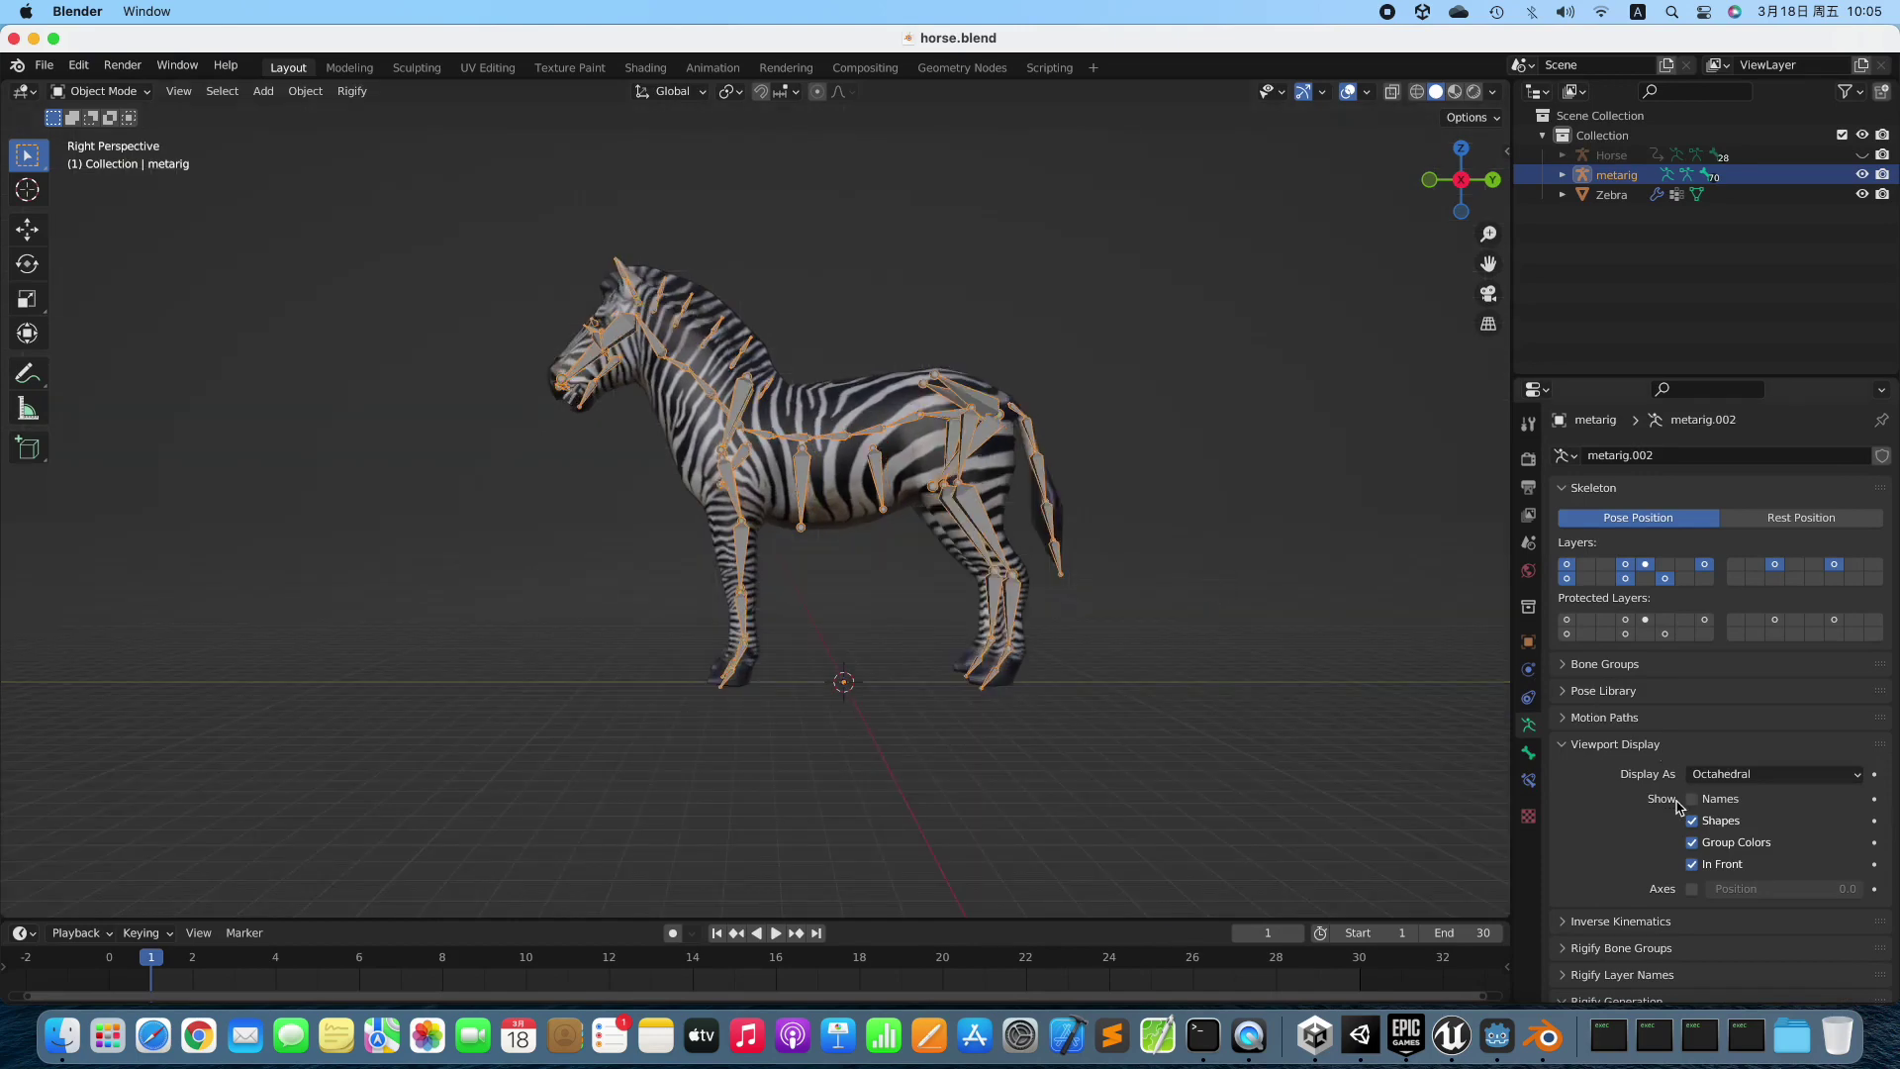
{"action": "scroll", "coordinate": [1679, 807], "scroll_direction": "down", "scroll_amount": 5}
Generate the Rigify rig, hide the metarig, and show the rig's bones In Front.
{"action": "left_click", "coordinate": [1705, 928]}
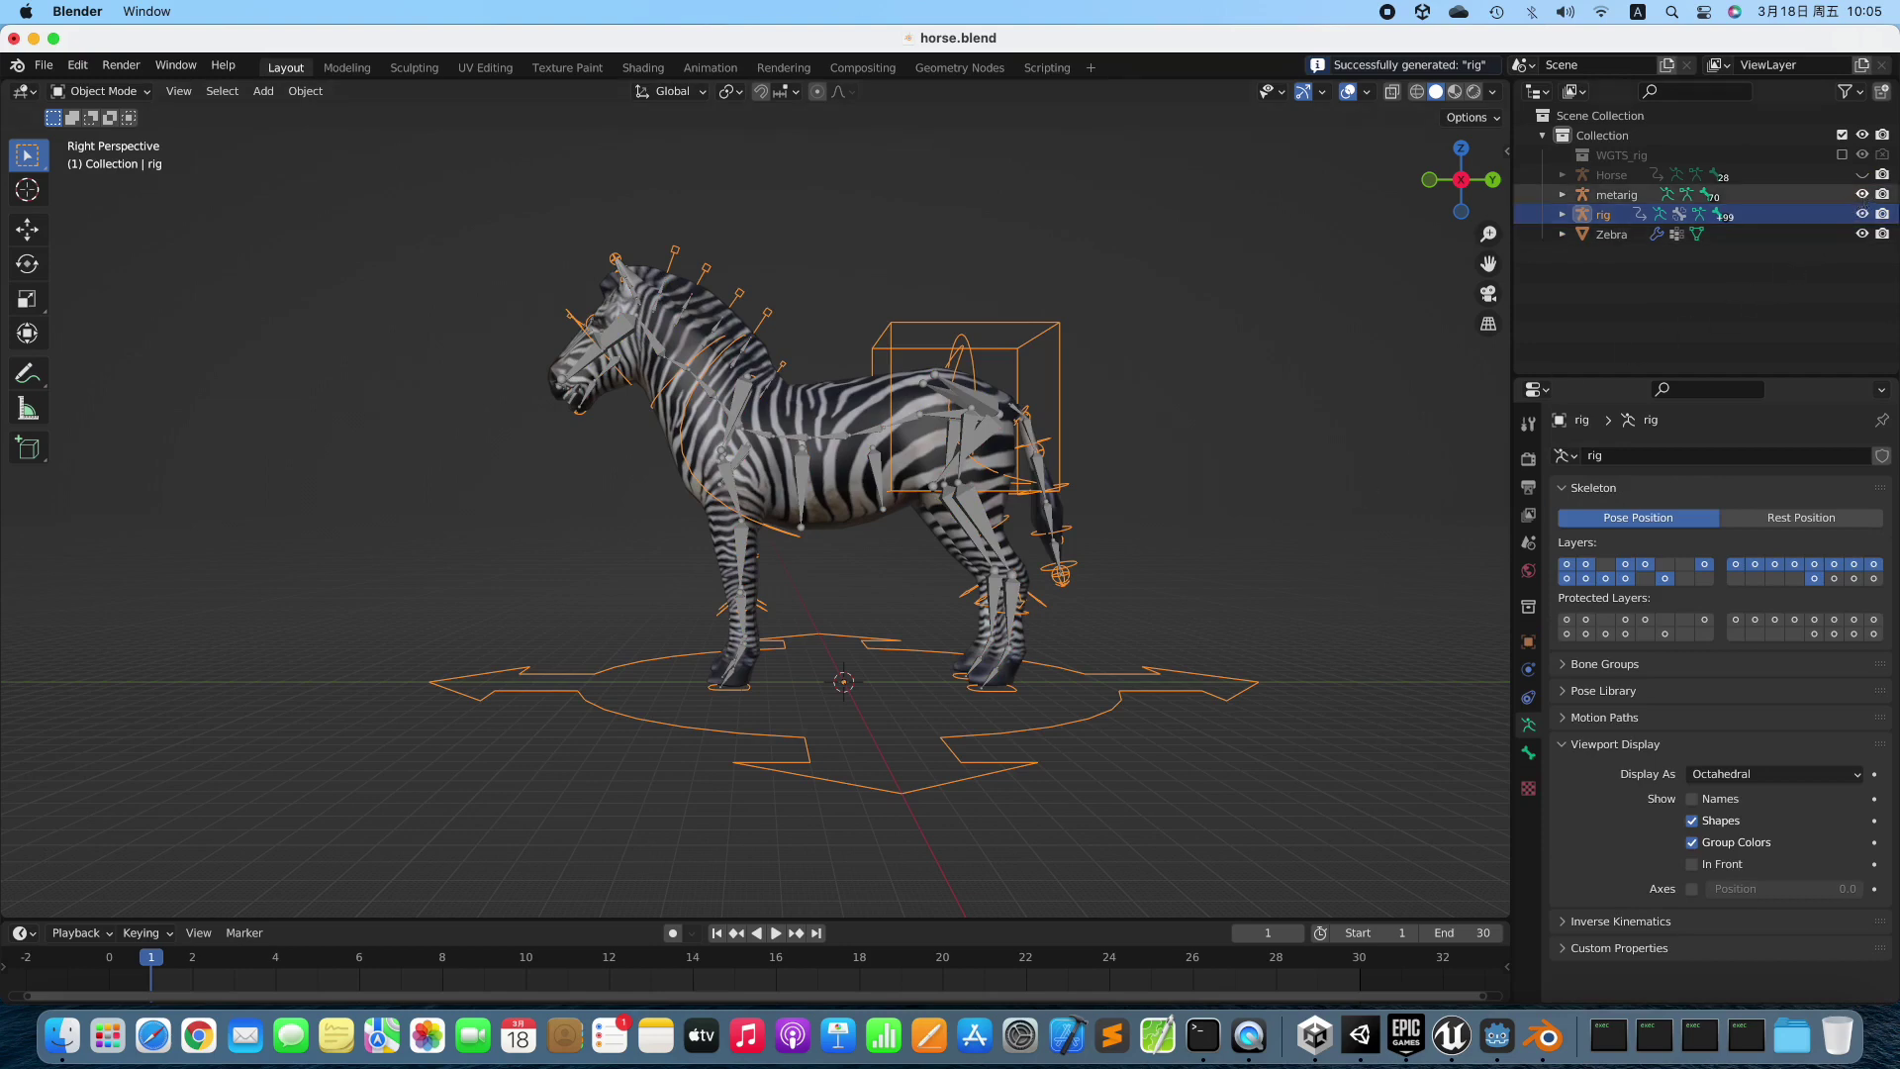
{"action": "left_click", "coordinate": [1861, 194]}
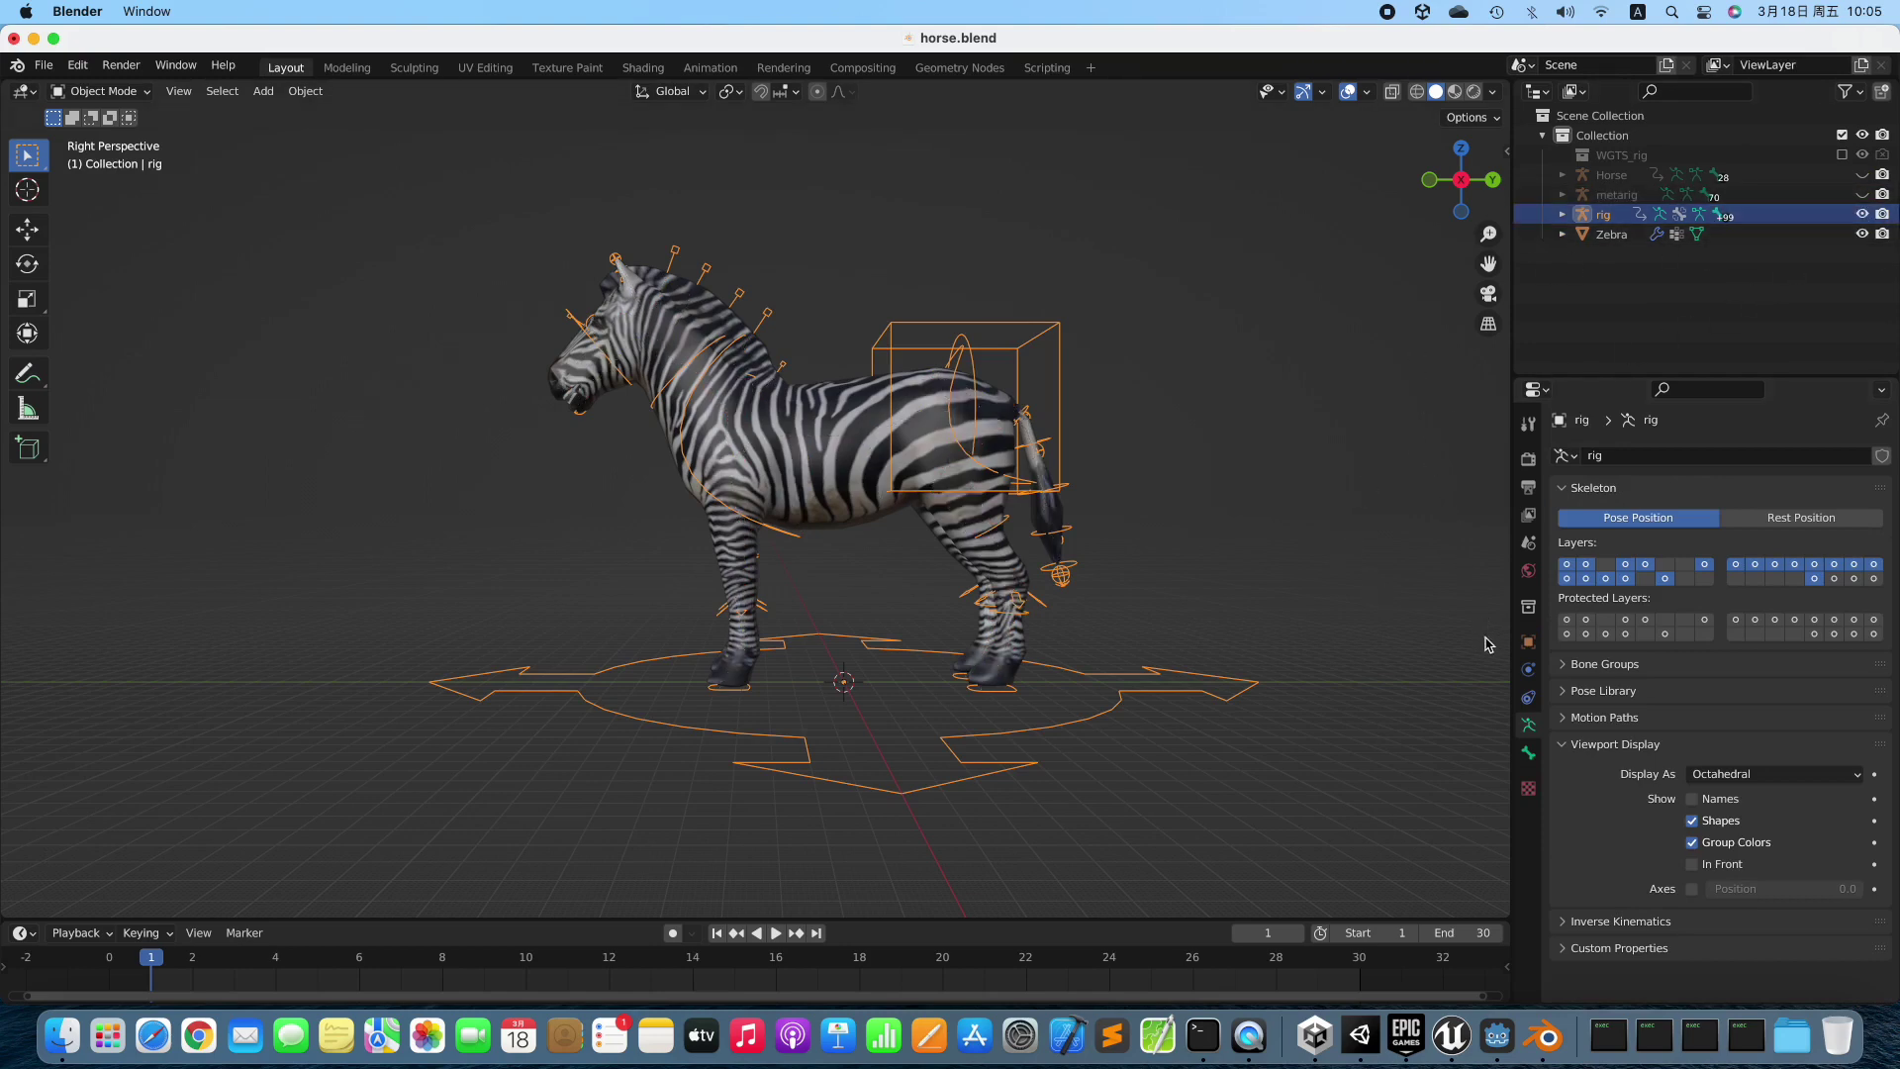
{"action": "left_click", "coordinate": [1693, 866]}
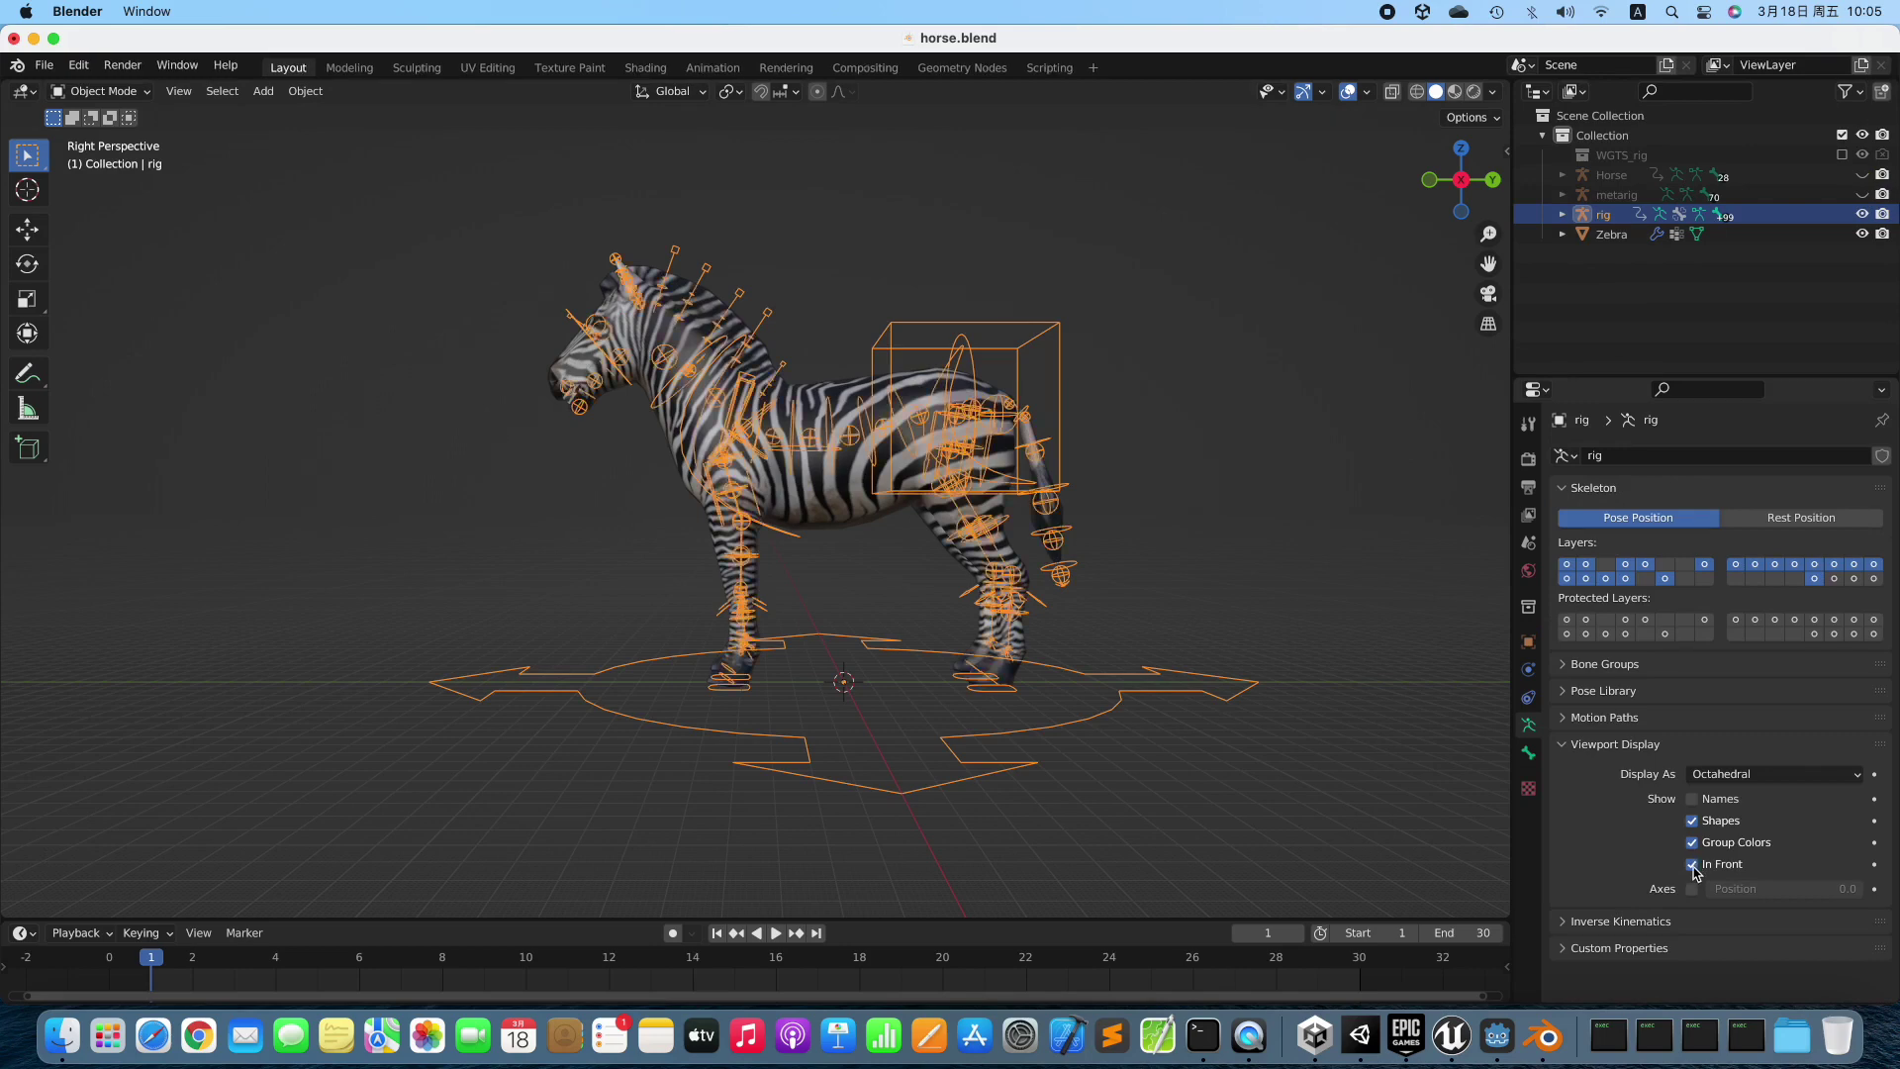
Select the zebra mesh with the rig active and bring up Set Parent To.
{"action": "left_click", "coordinate": [856, 389]}
{"action": "left_click", "coordinate": [1050, 340], "text": "shift"}
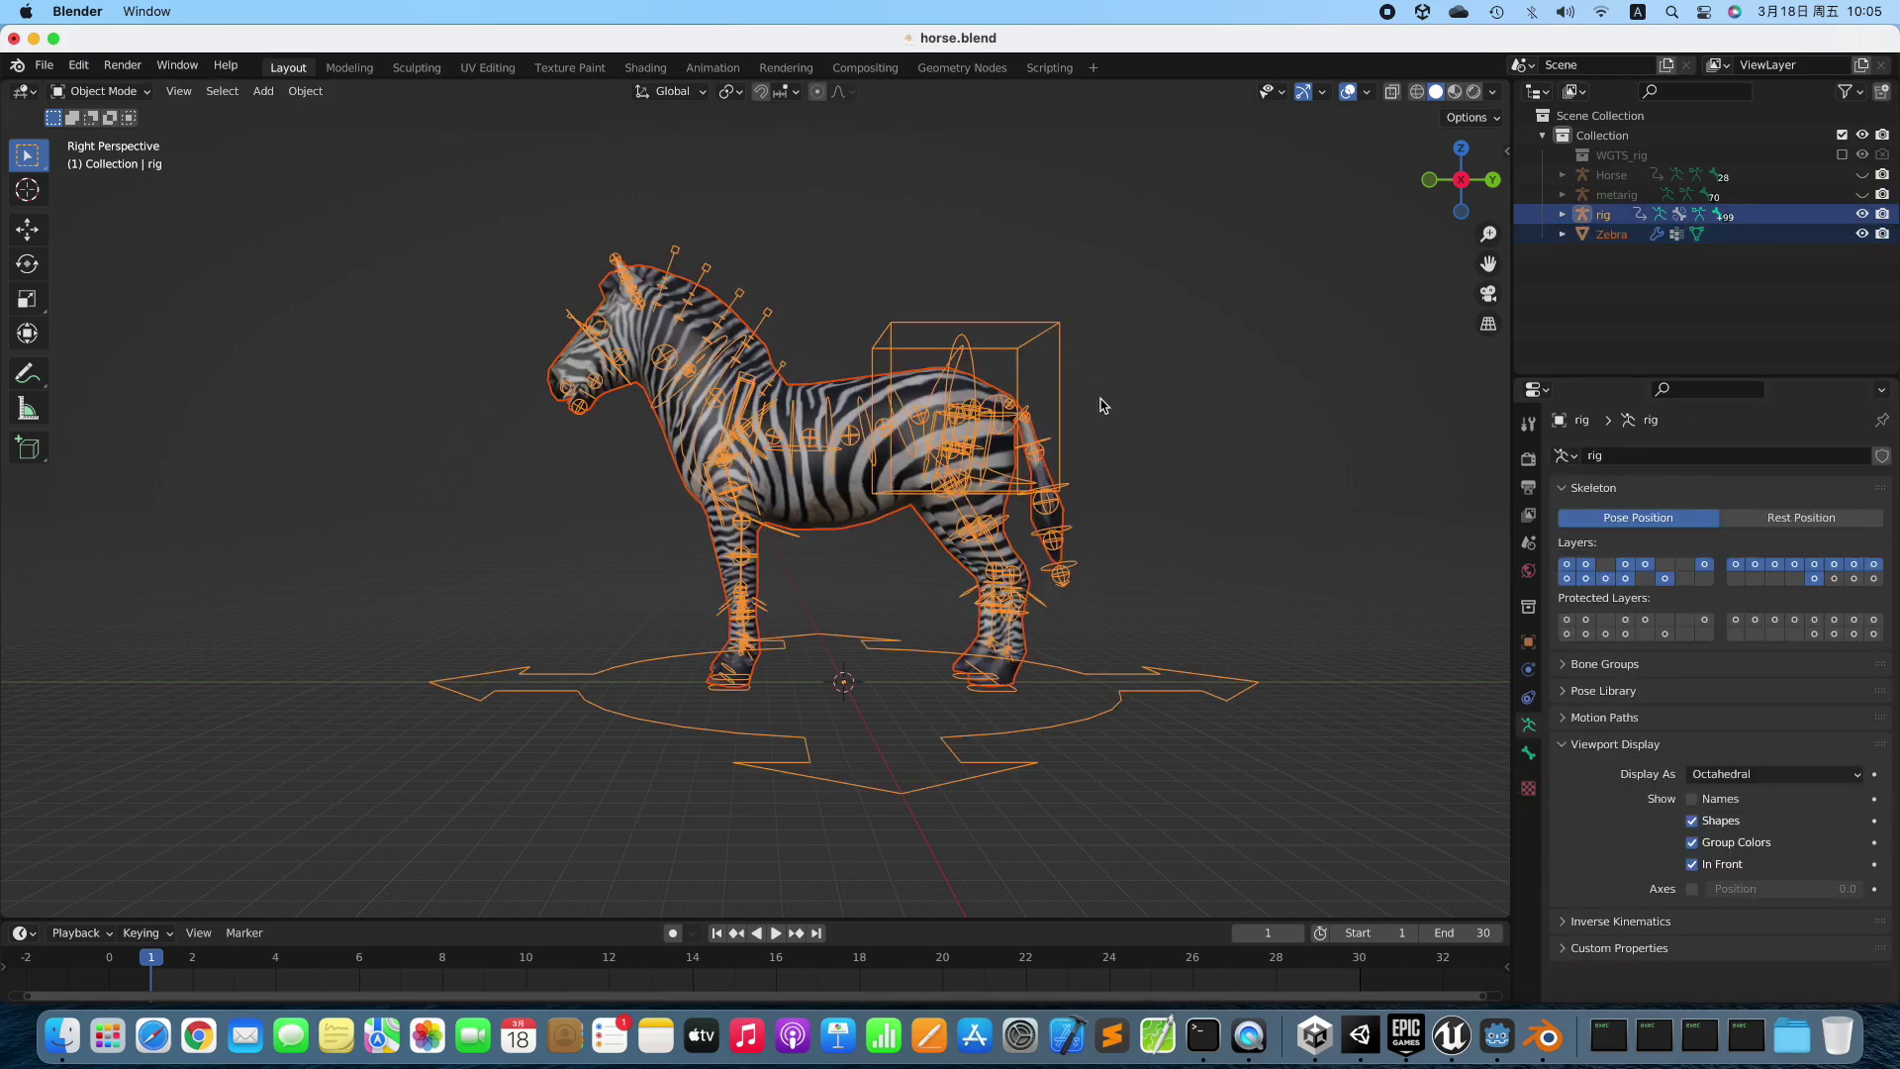
{"action": "key", "text": "ctrl+p"}
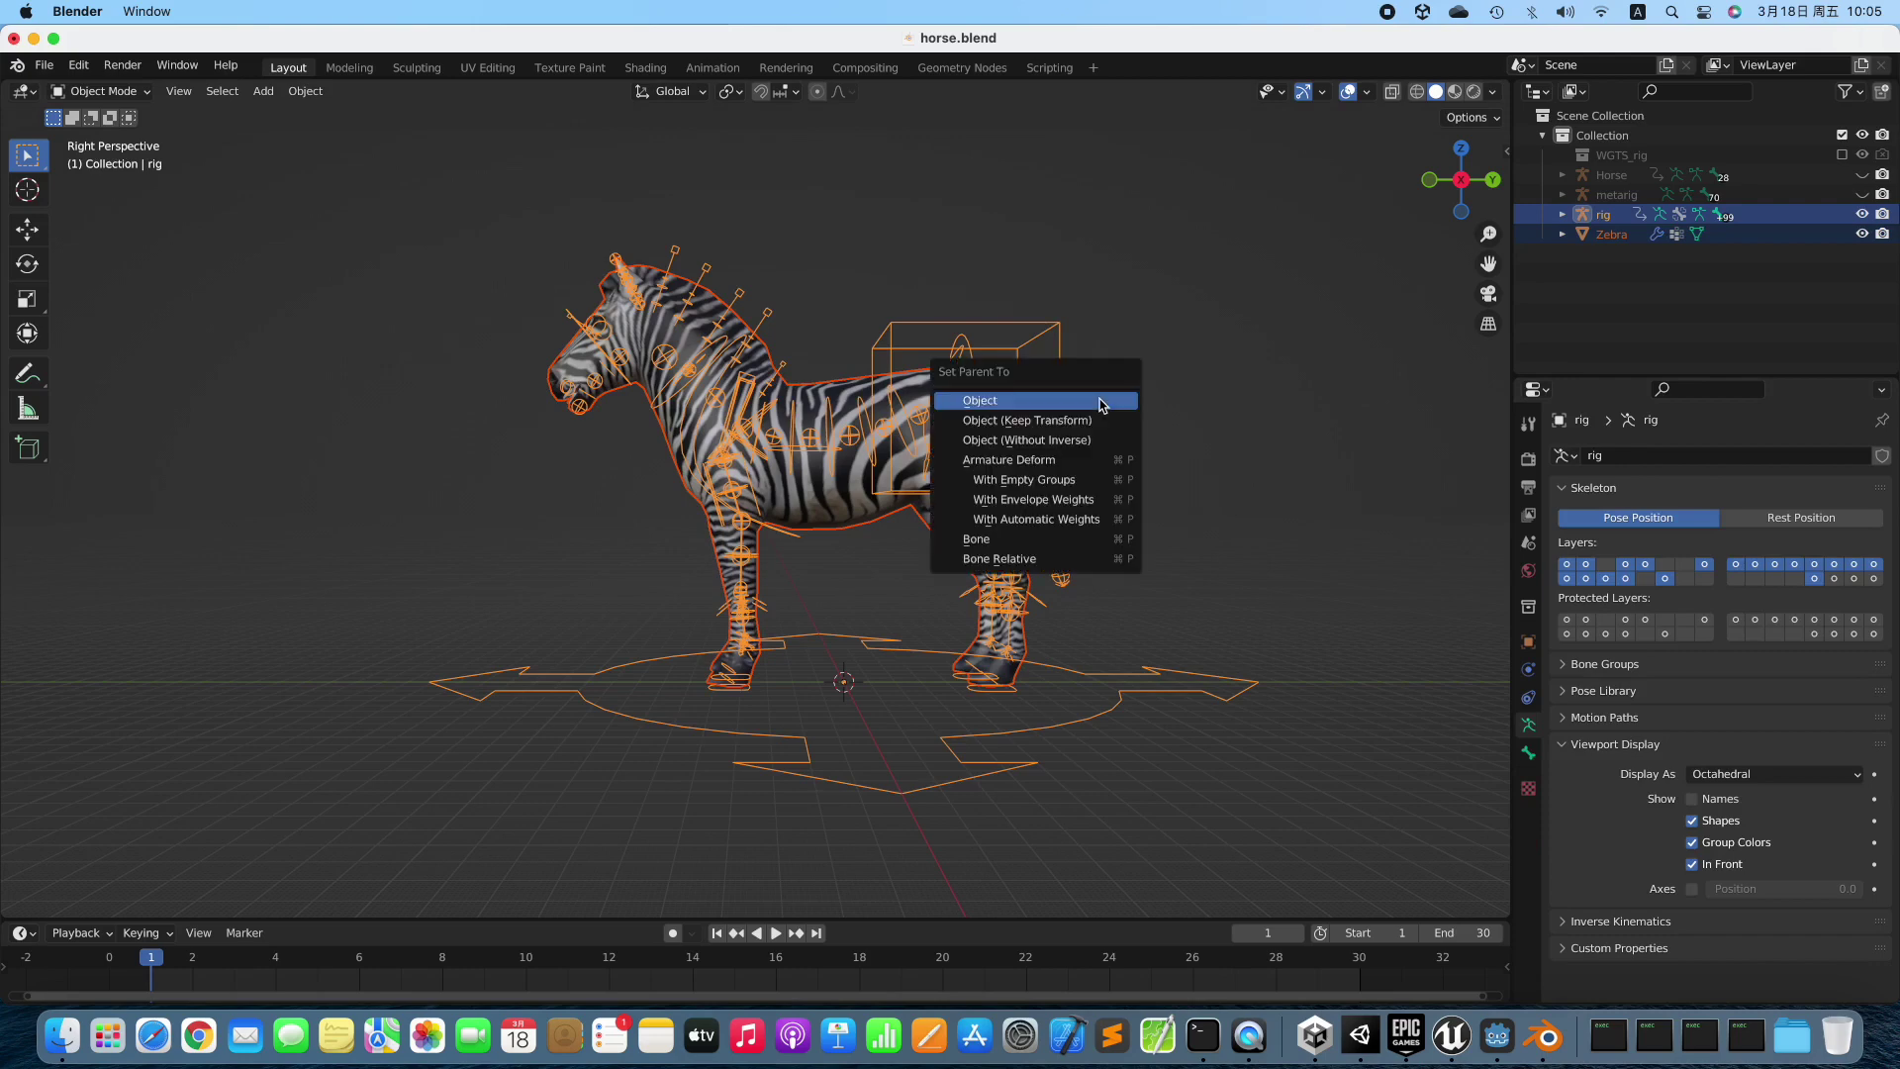
Parent the zebra to the rig With Automatic Weights, show the sidebar Item tab, and enter Pose Mode.
{"action": "left_click", "coordinate": [1074, 518]}
{"action": "key", "text": "n"}
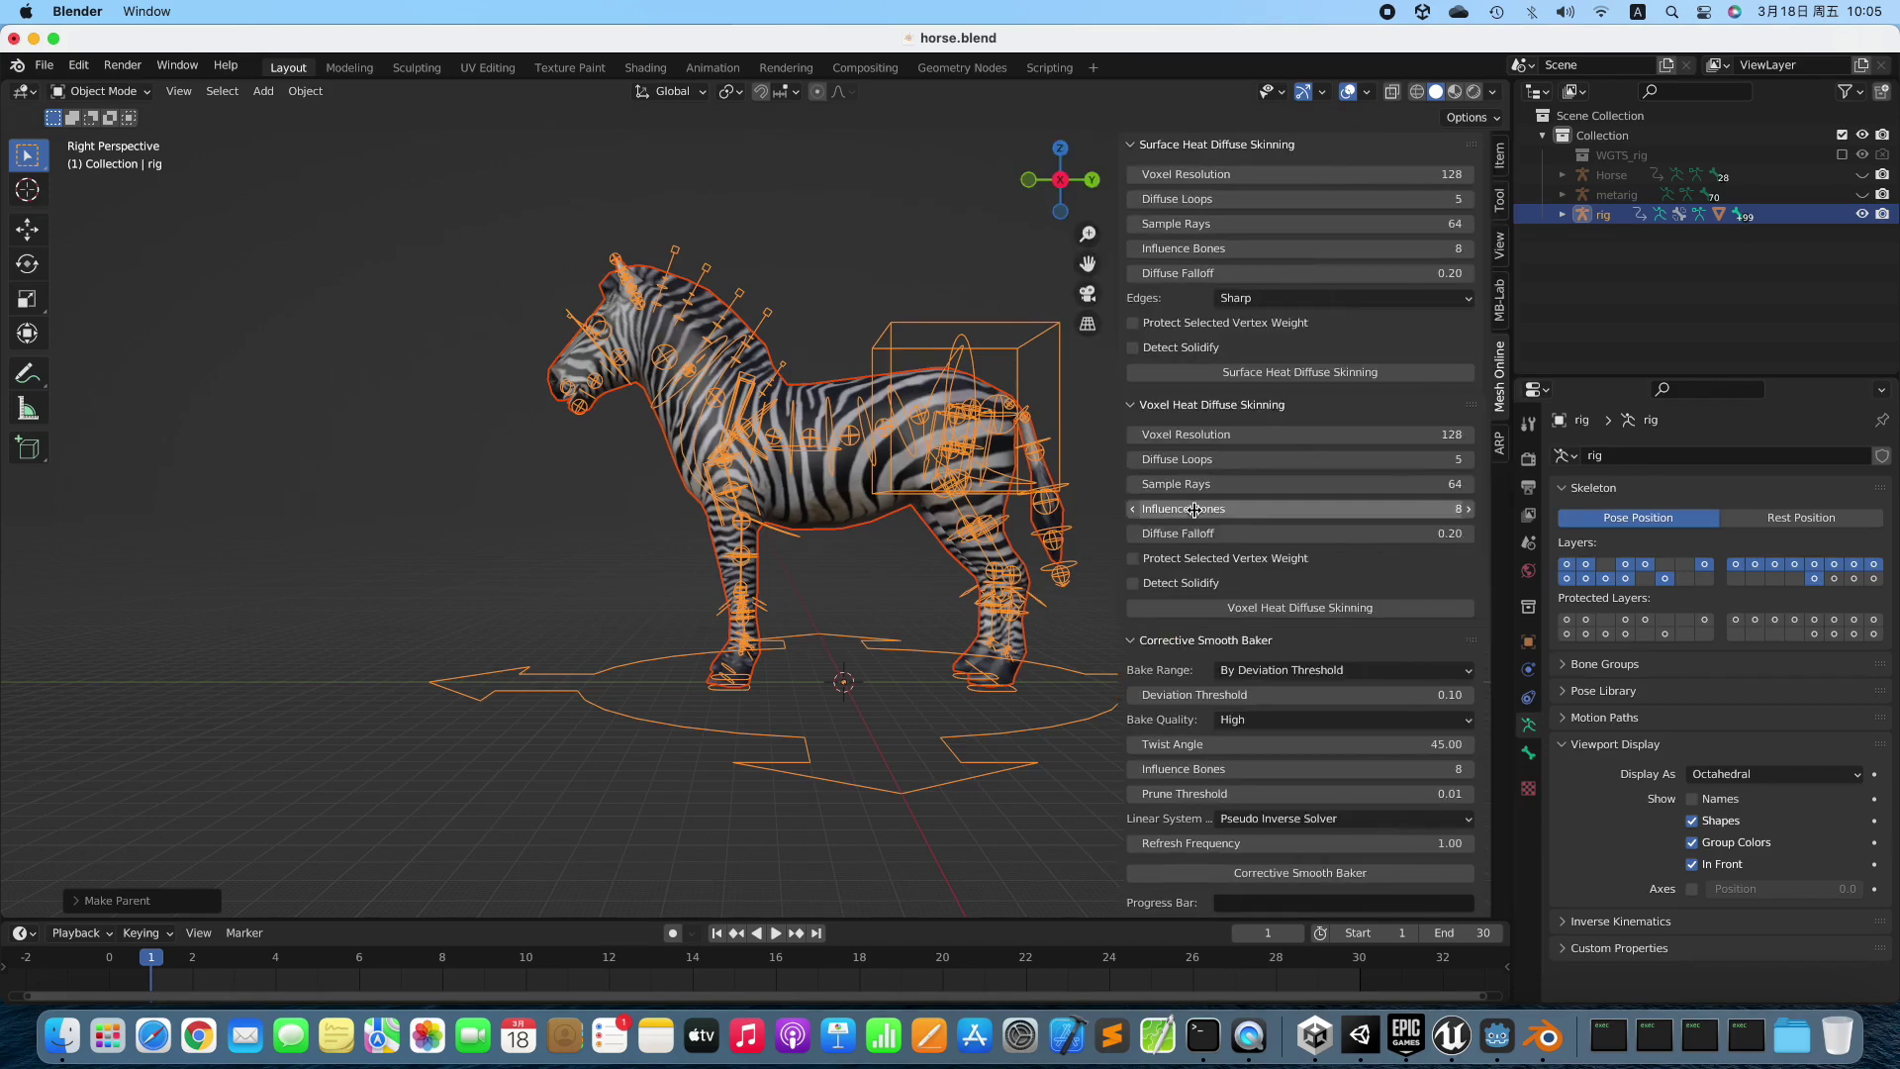
{"action": "left_click", "coordinate": [1502, 161]}
{"action": "left_click", "coordinate": [1038, 330]}
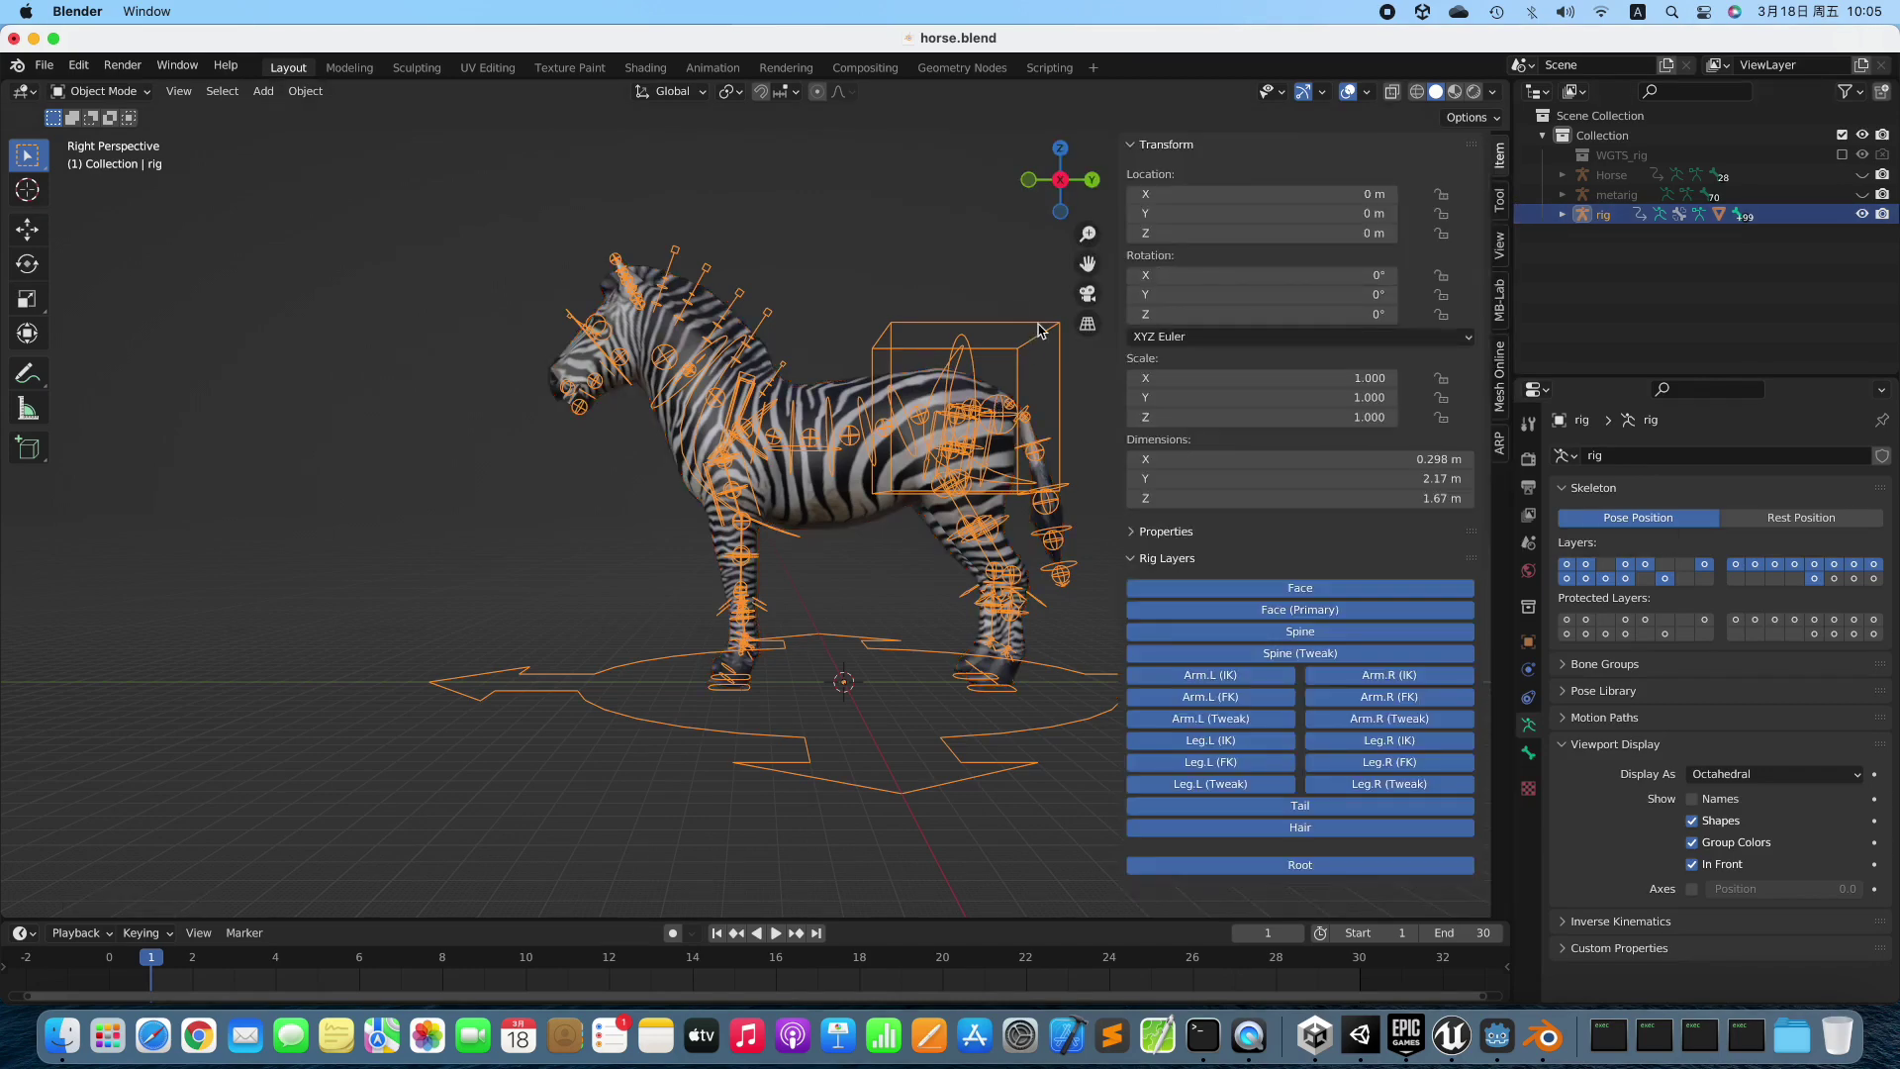
{"action": "key", "text": "ctrl+Tab"}
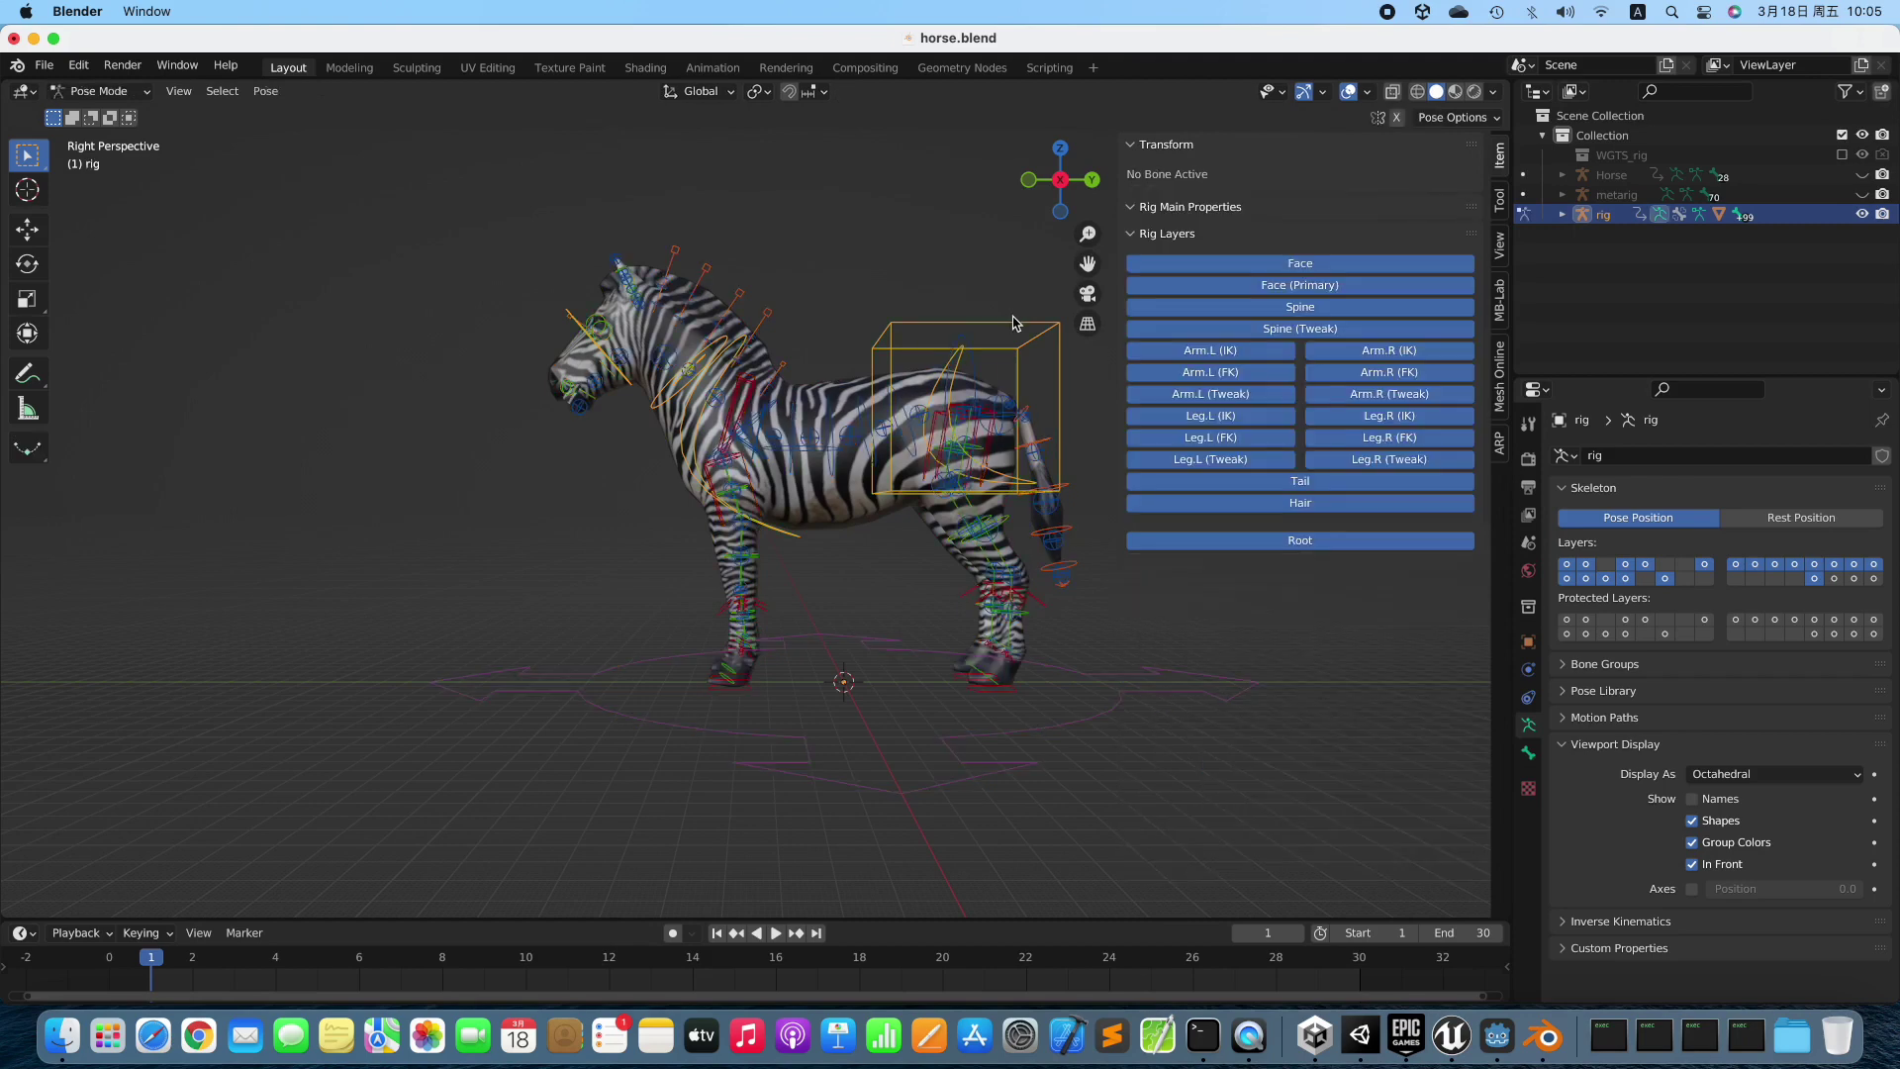
Set torso Neck Follow to 0 and FK Limb Follow and IK-FK to 1.0 on both hind legs.
{"action": "left_click", "coordinate": [1014, 332]}
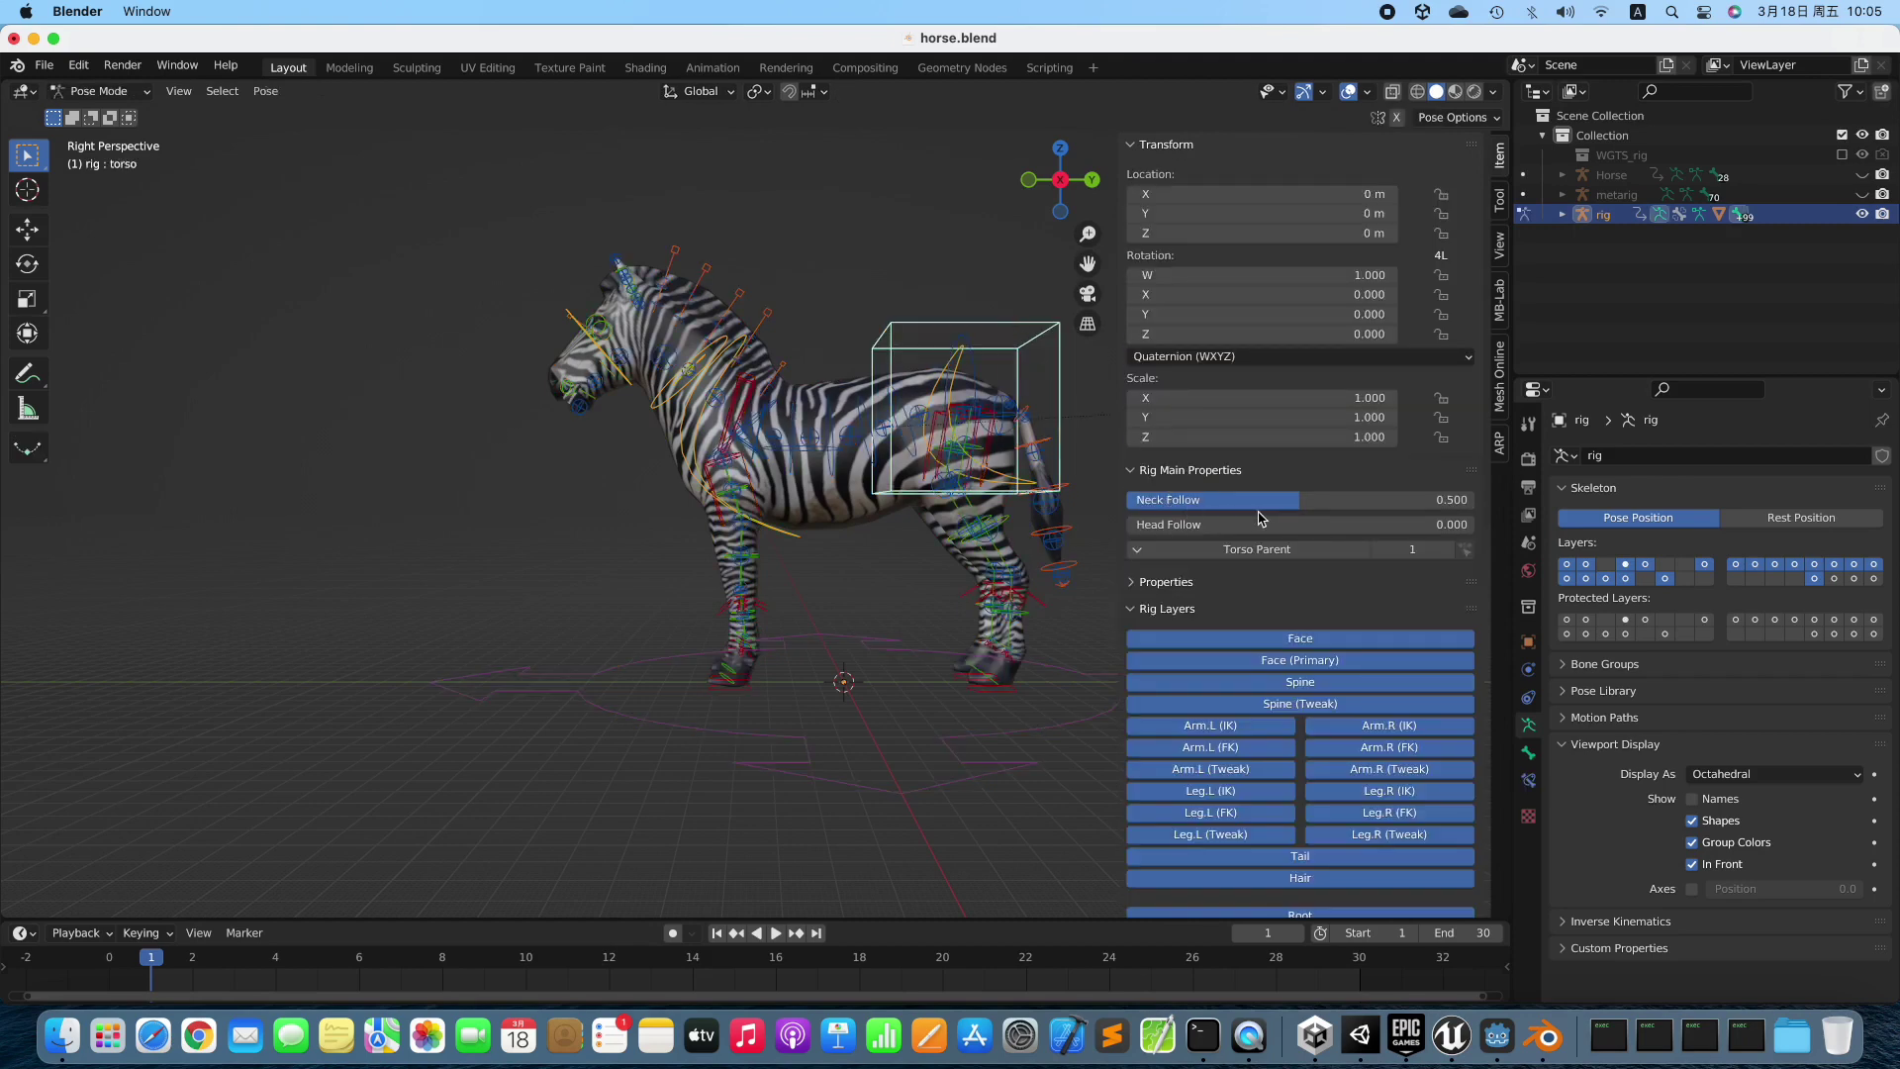
{"action": "left_click_drag", "start_coordinate": [1299, 503], "coordinate": [1475, 524]}
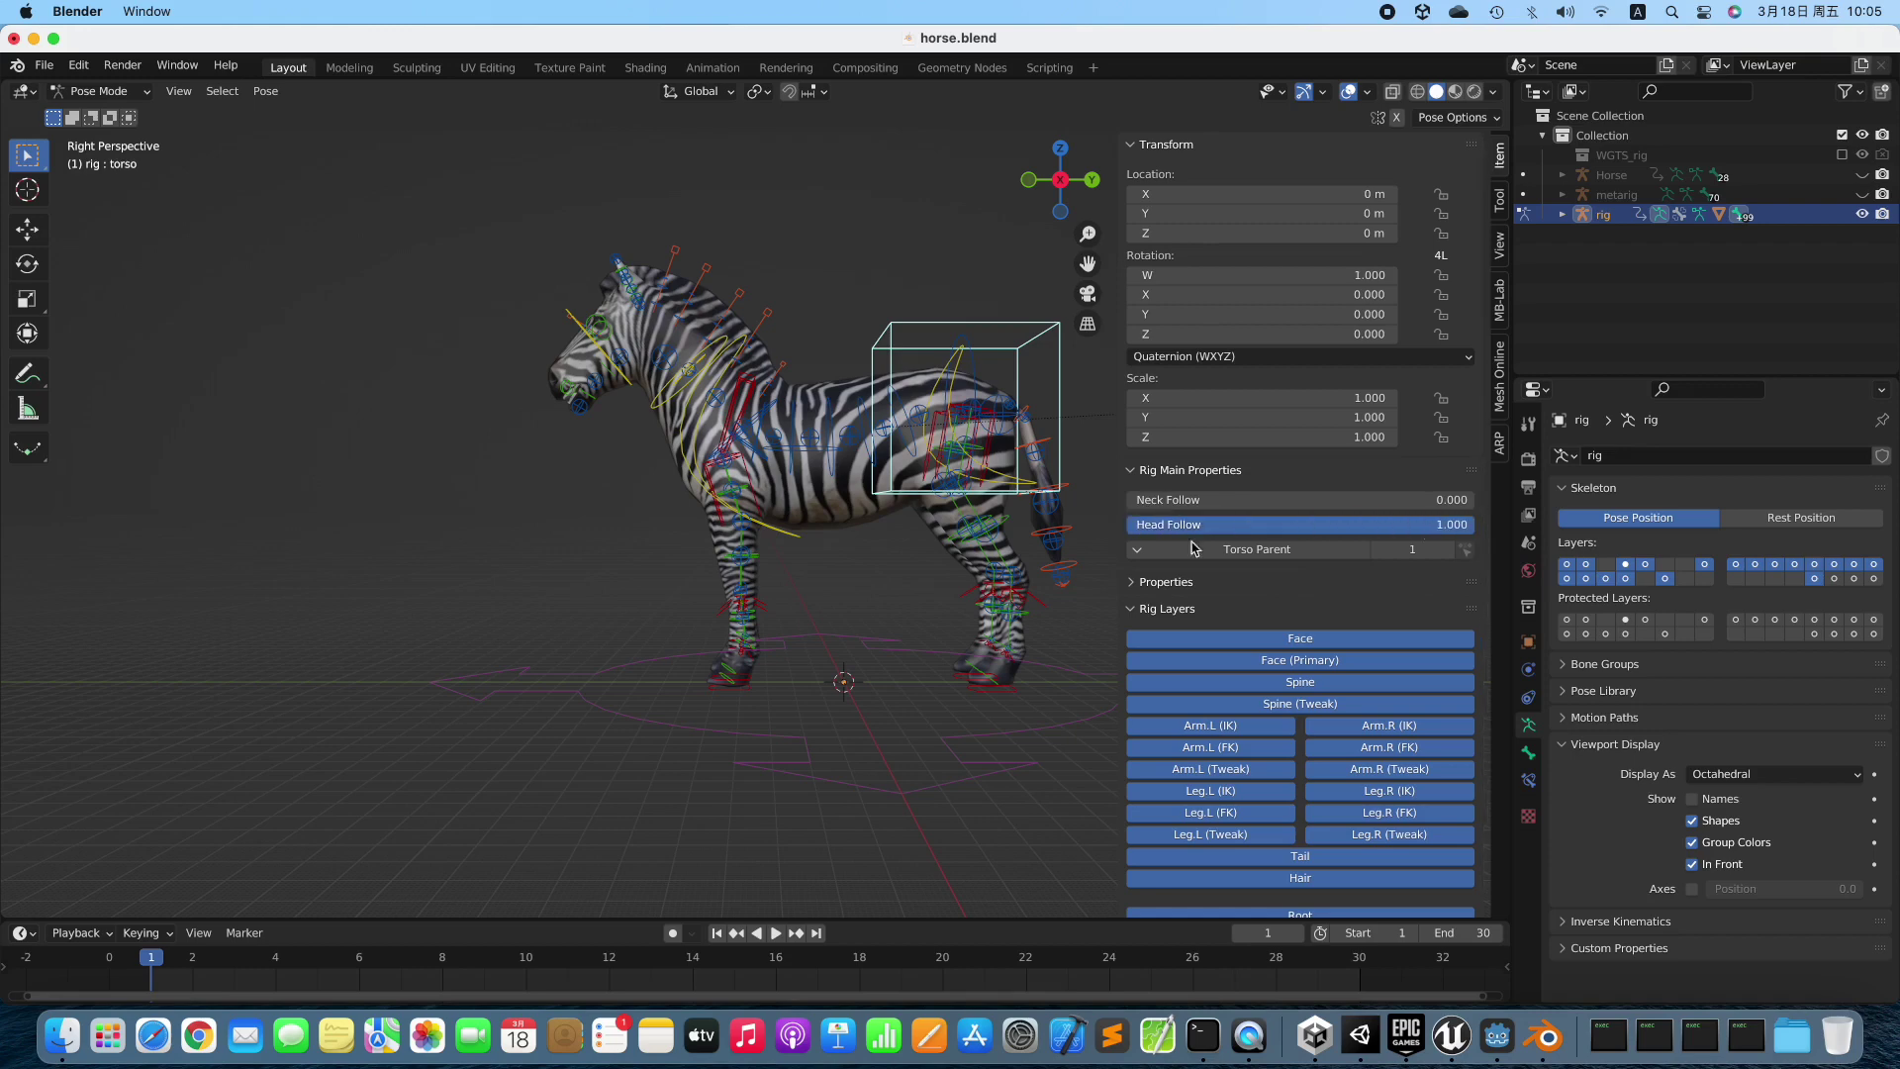
{"action": "left_click", "coordinate": [1007, 524]}
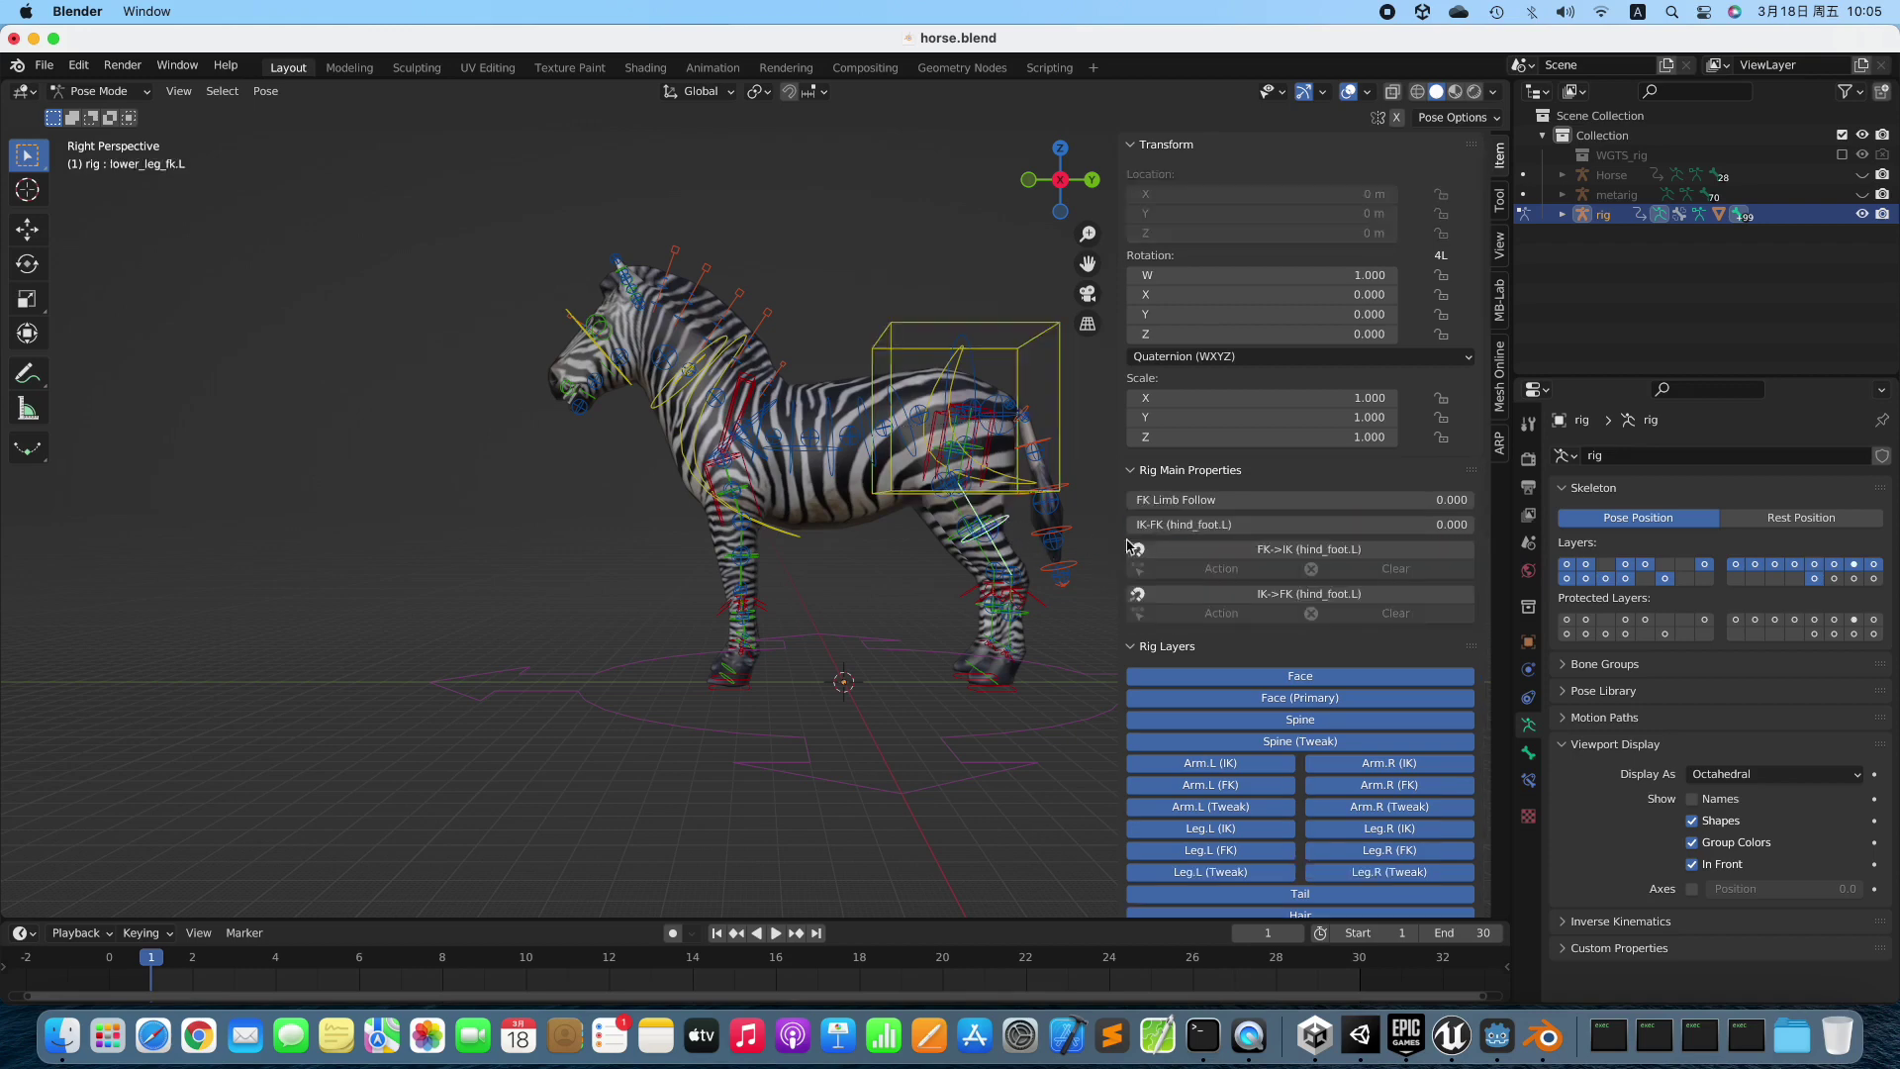
{"action": "left_click_drag", "start_coordinate": [1158, 499], "coordinate": [1474, 499]}
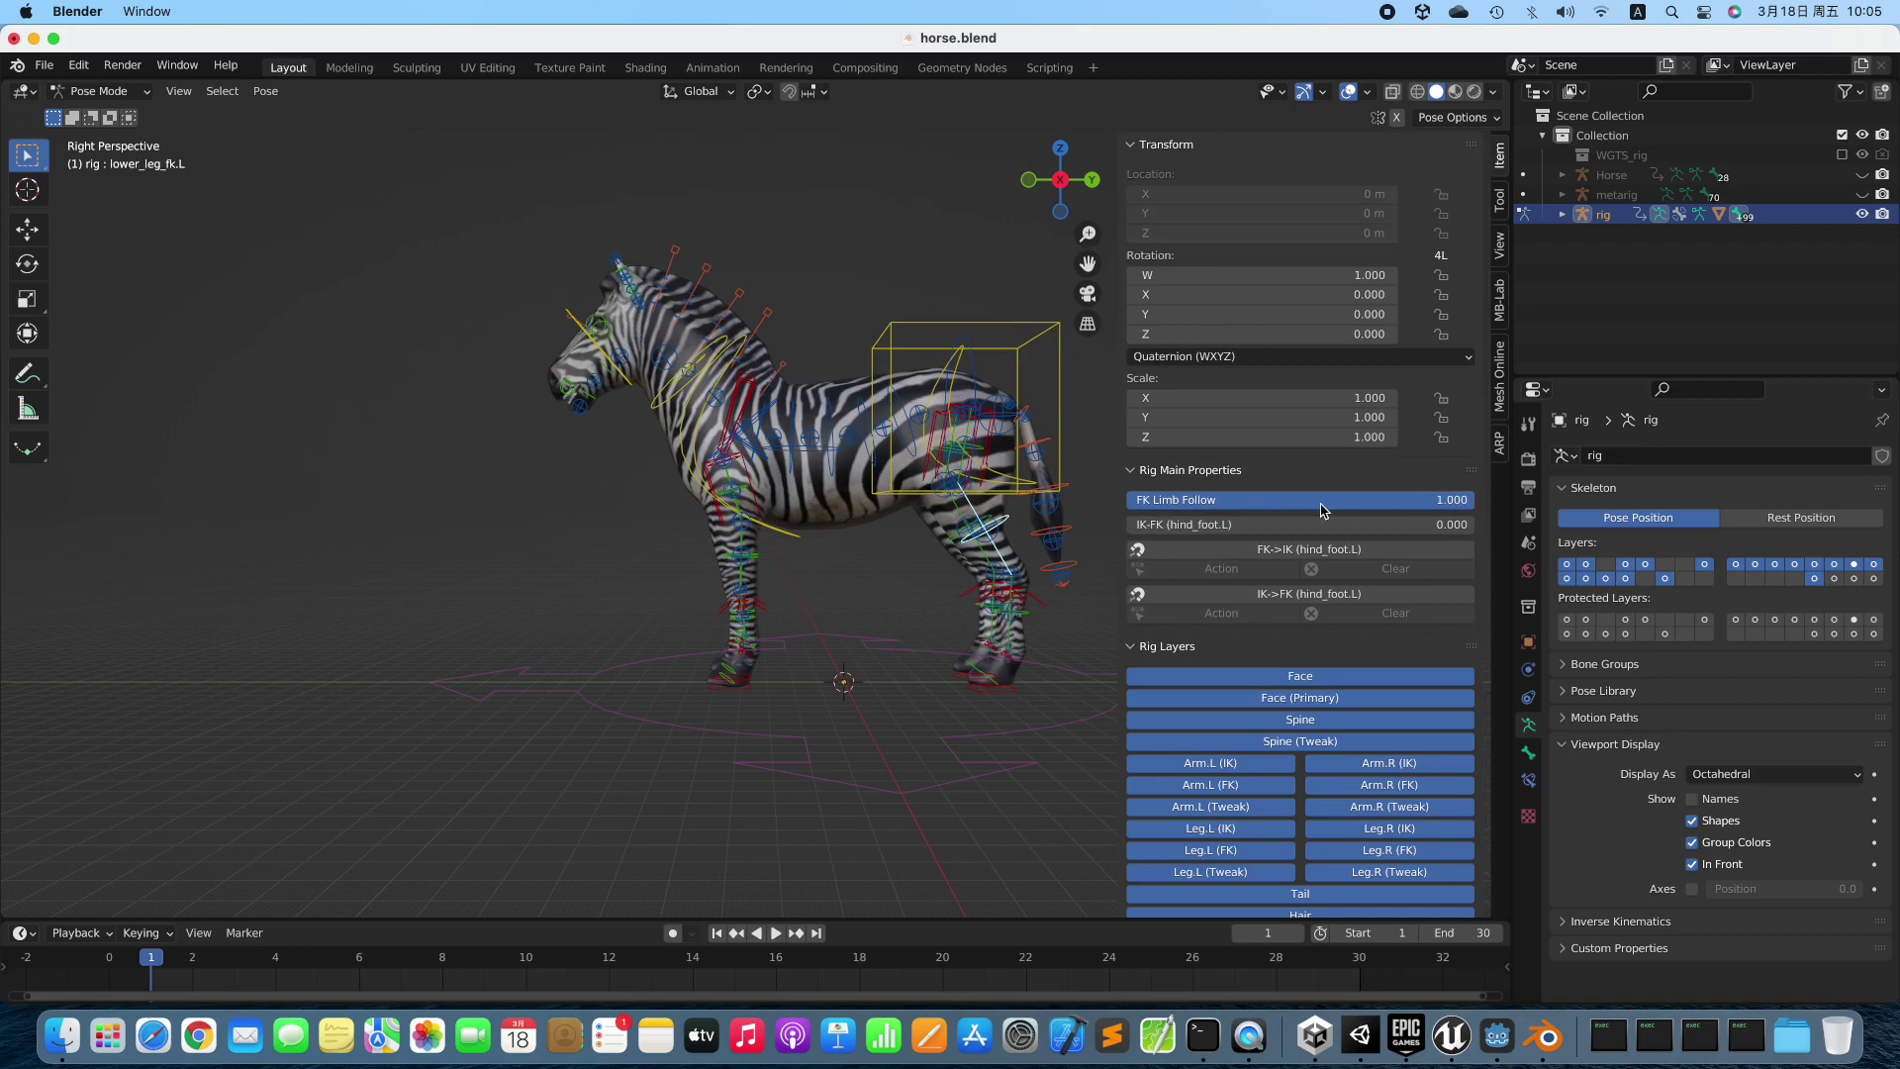
{"action": "left_click_drag", "start_coordinate": [1159, 524], "coordinate": [1479, 530]}
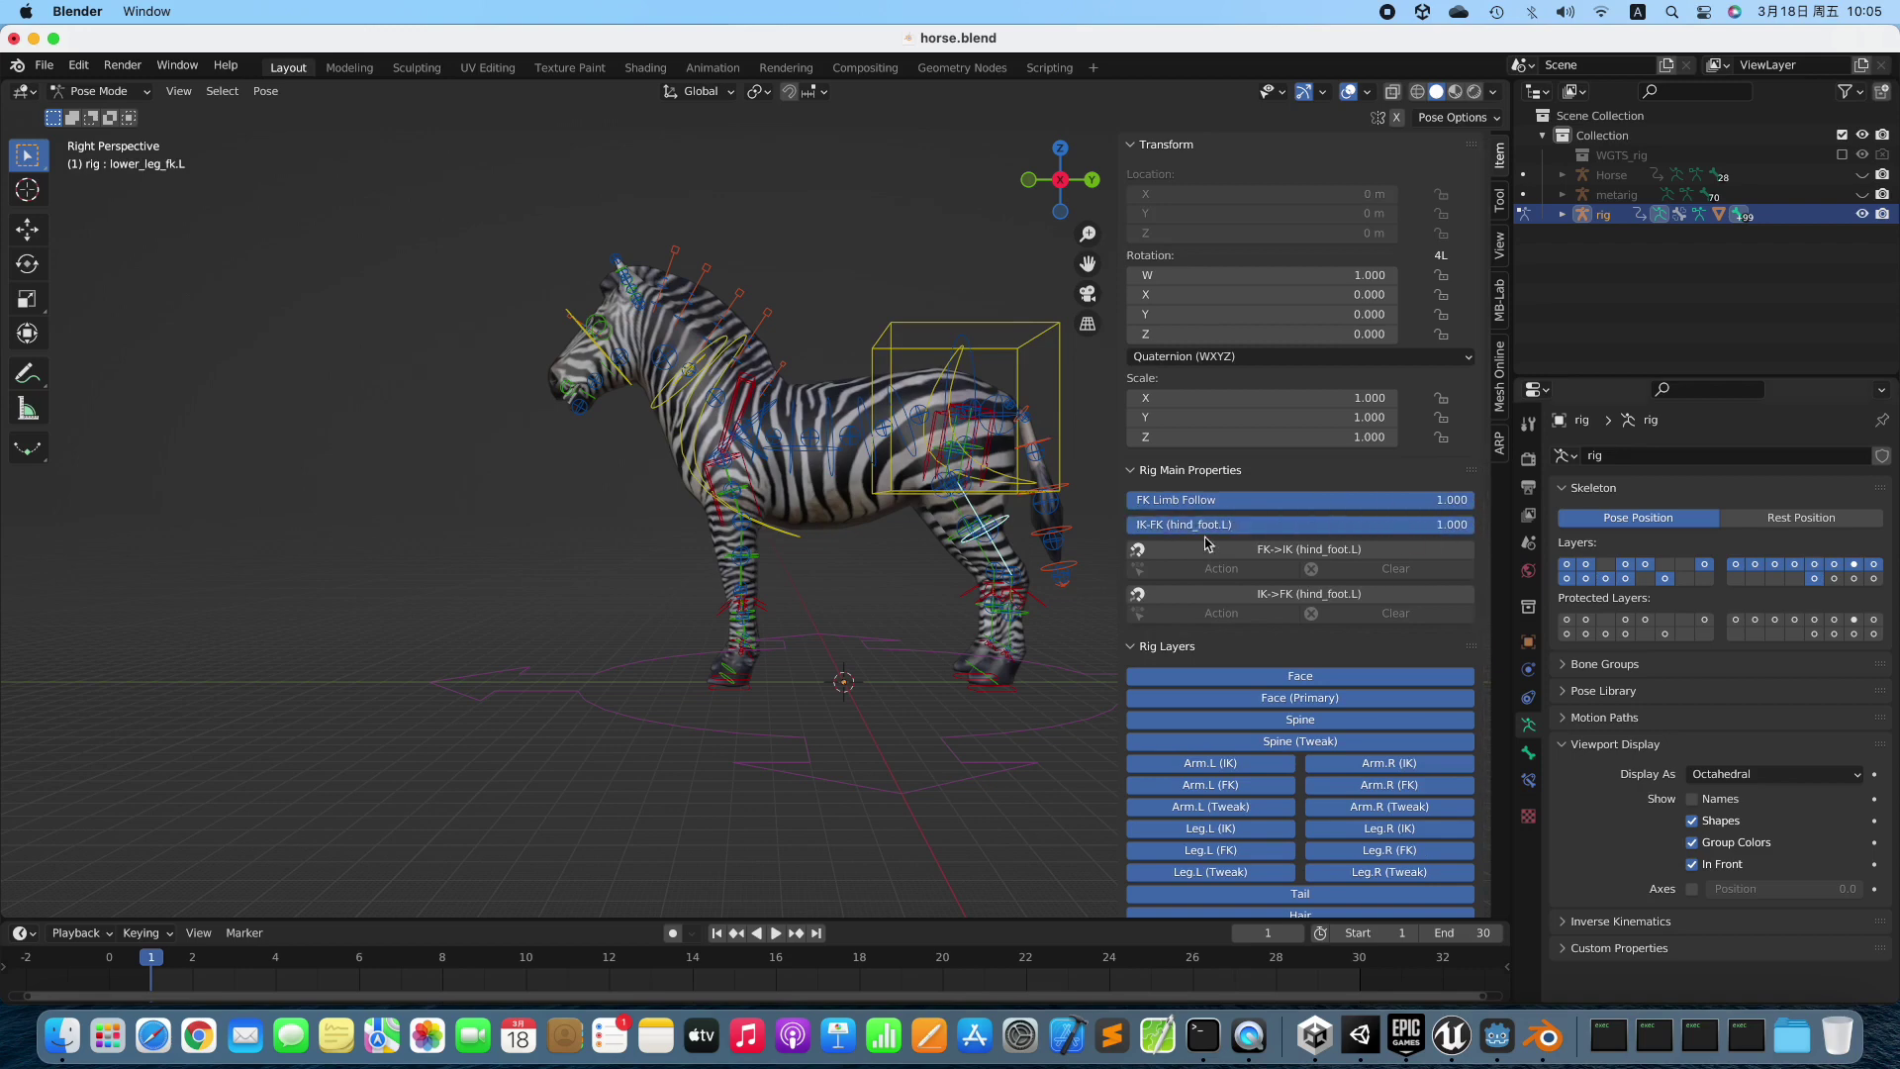
{"action": "left_click", "coordinate": [950, 546]}
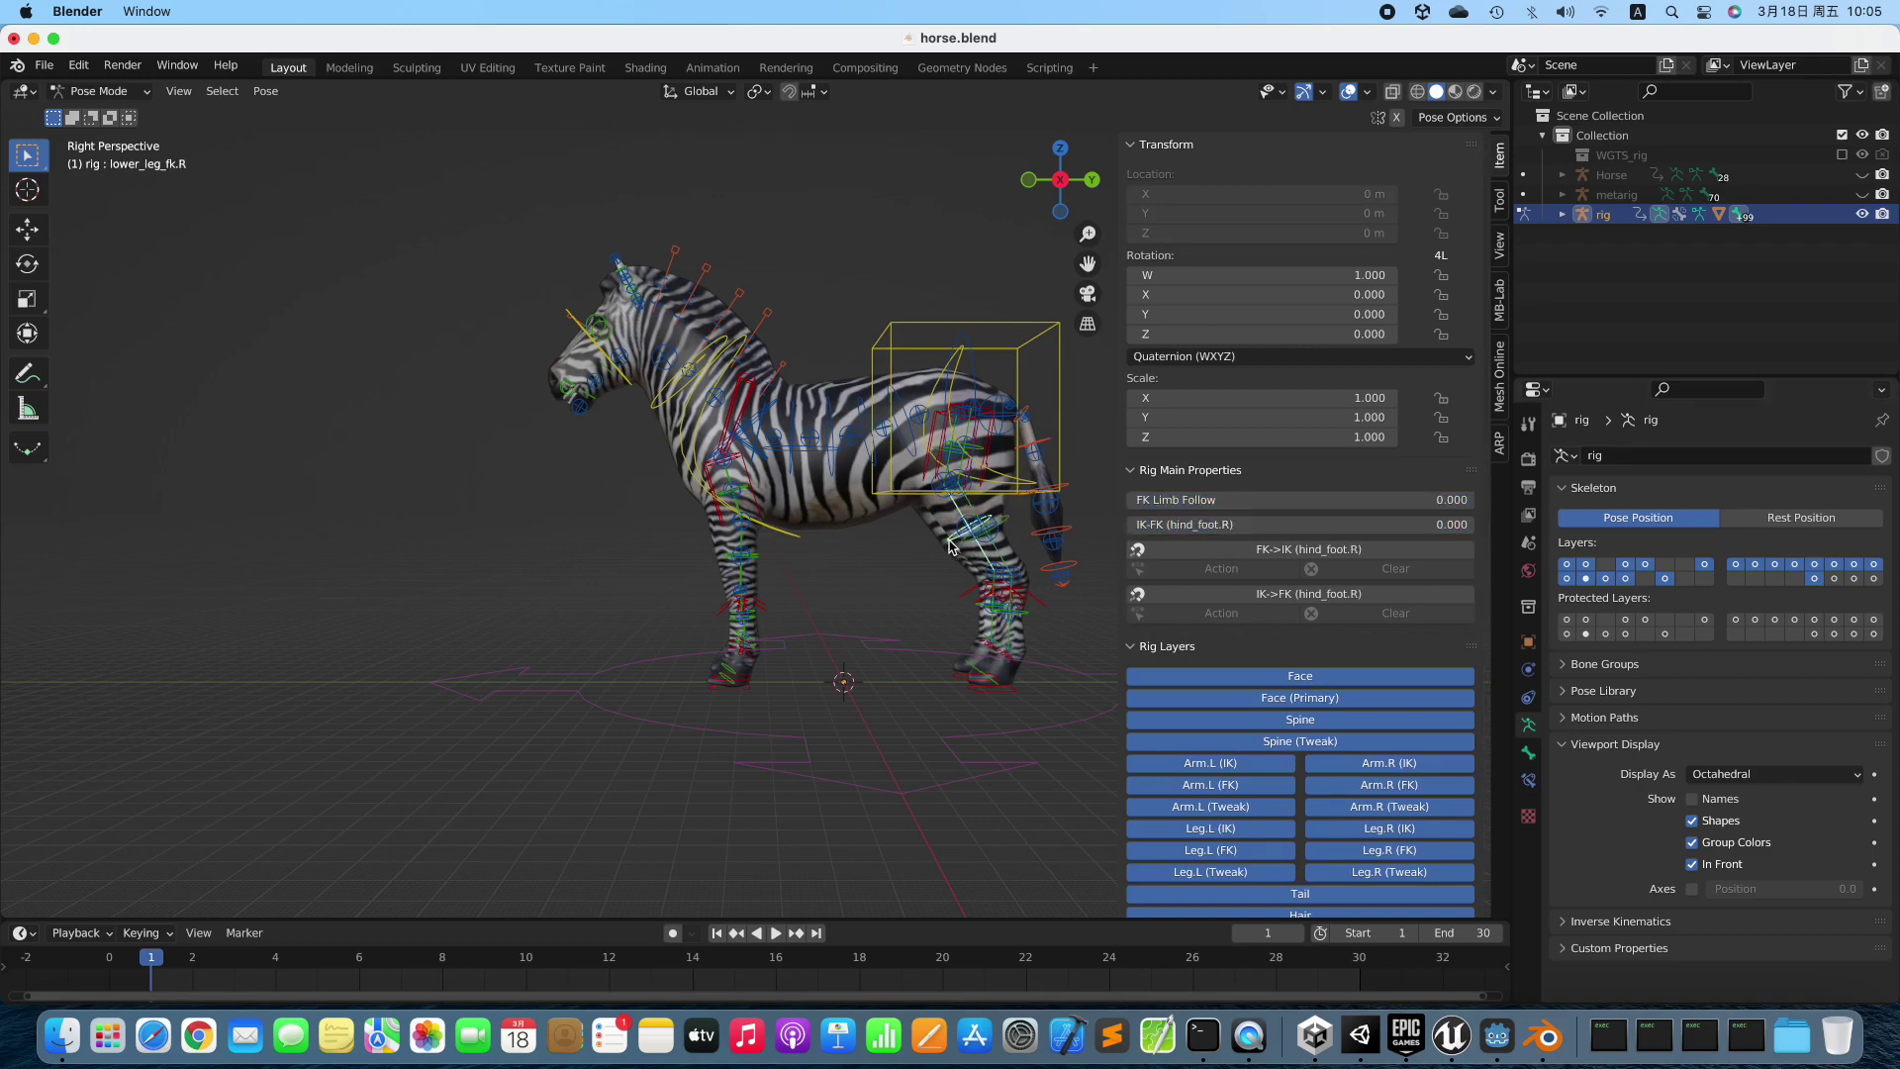
{"action": "left_click_drag", "start_coordinate": [1167, 500], "coordinate": [1474, 499]}
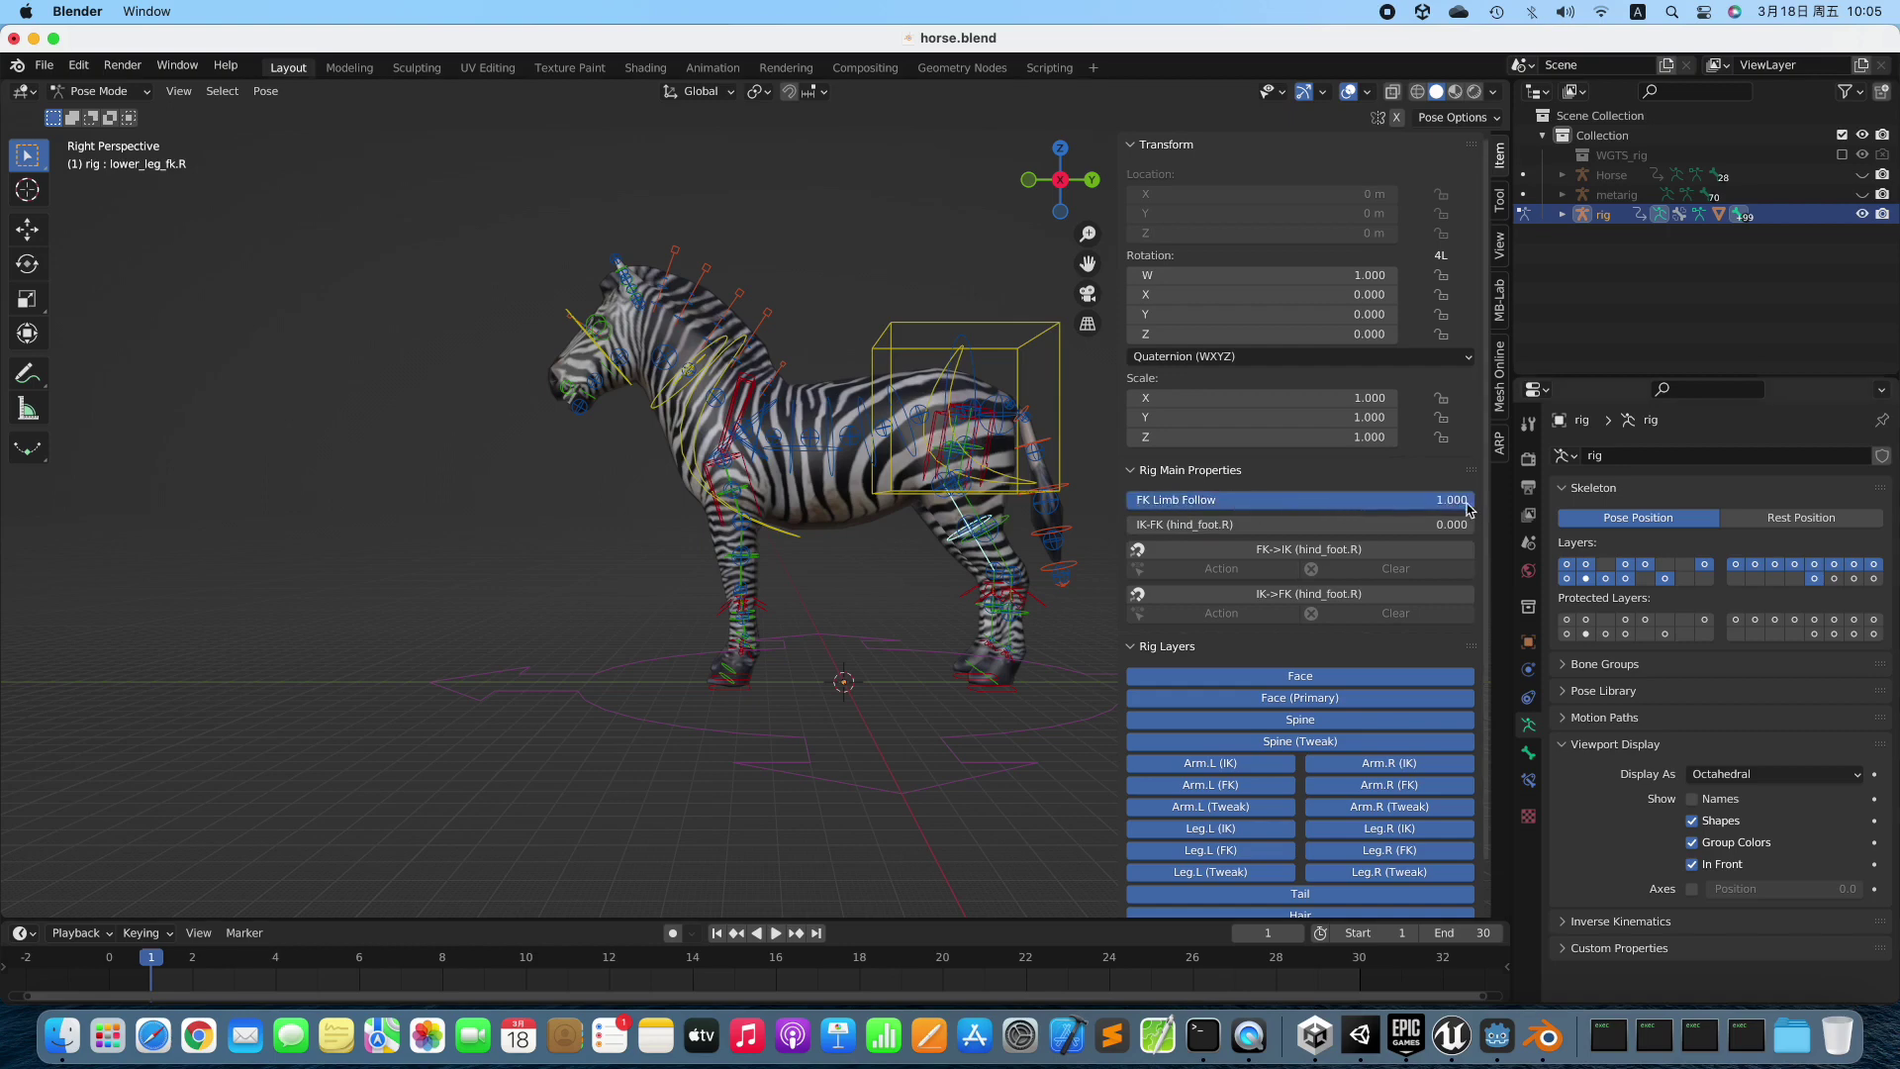
{"action": "left_click_drag", "start_coordinate": [1158, 525], "coordinate": [1474, 525]}
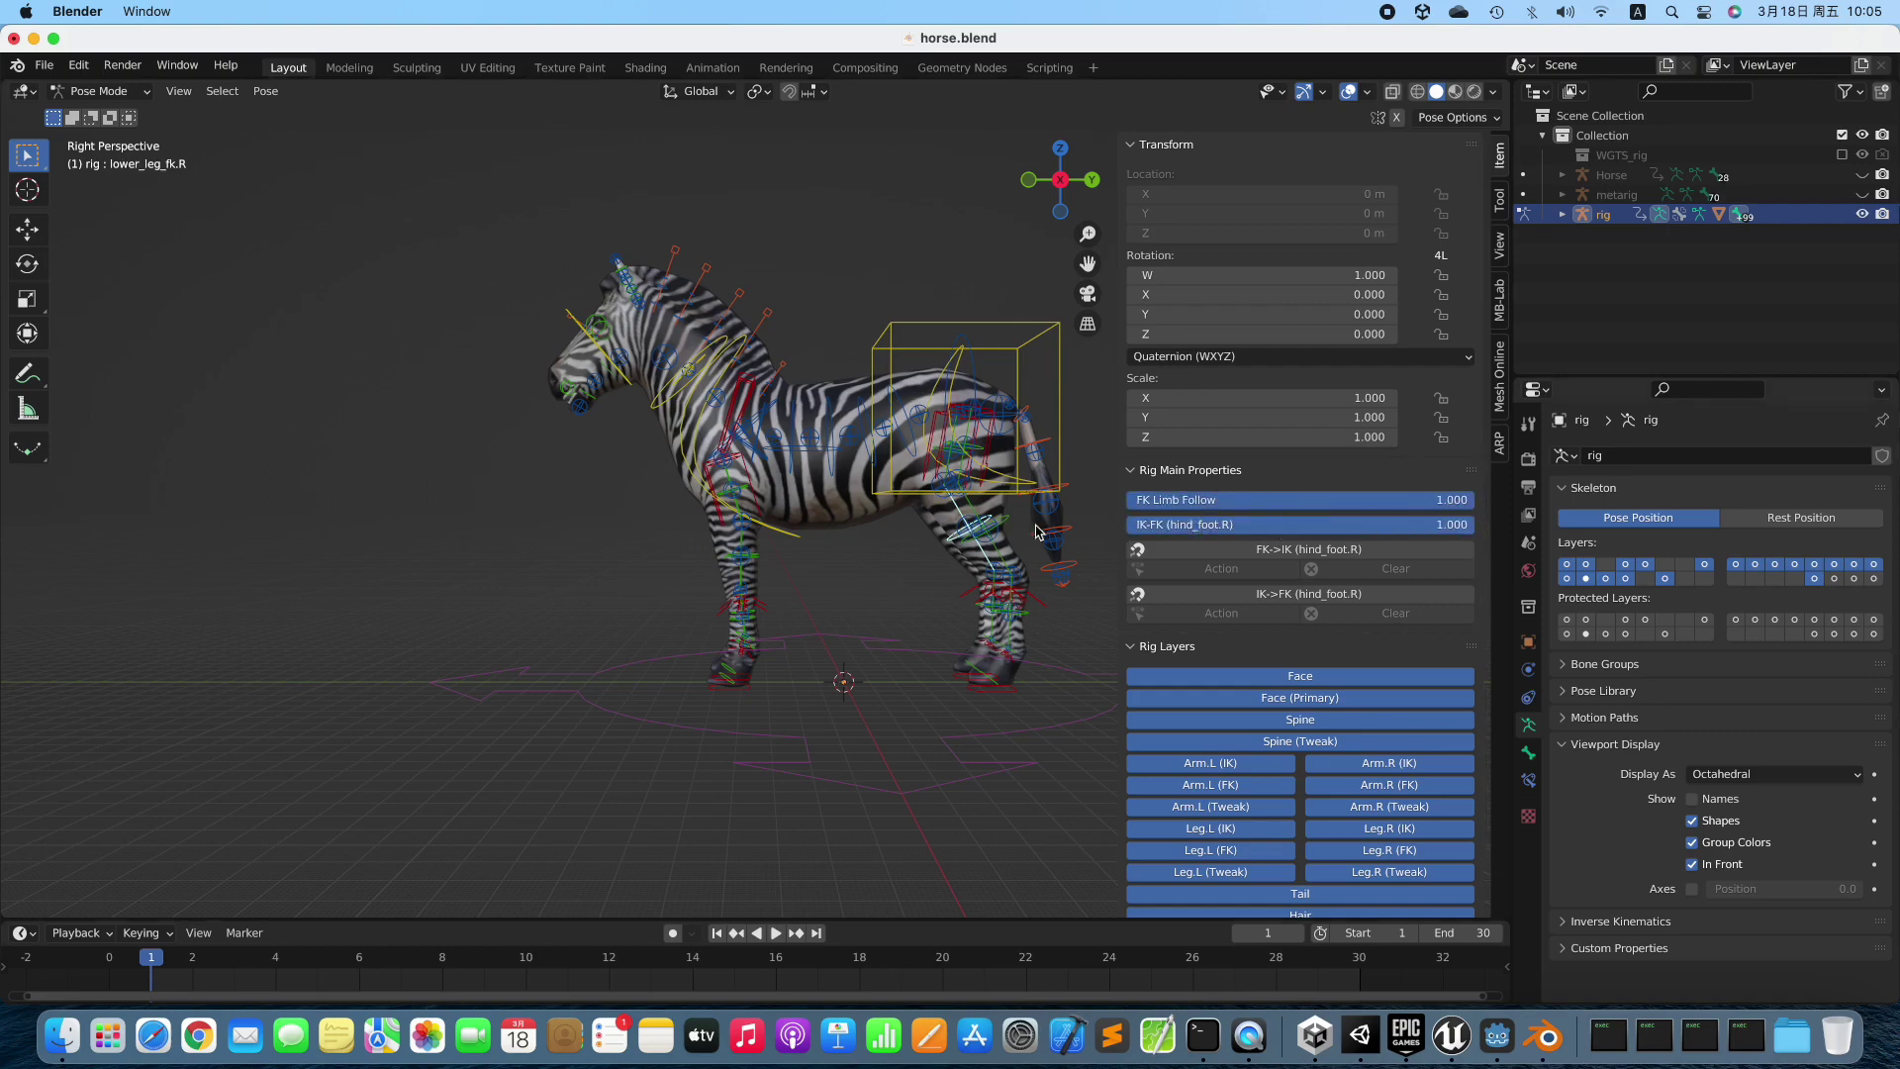
Set FK Limb Follow and IK-FK to 1.0 on both front legs.
{"action": "left_click", "coordinate": [758, 560]}
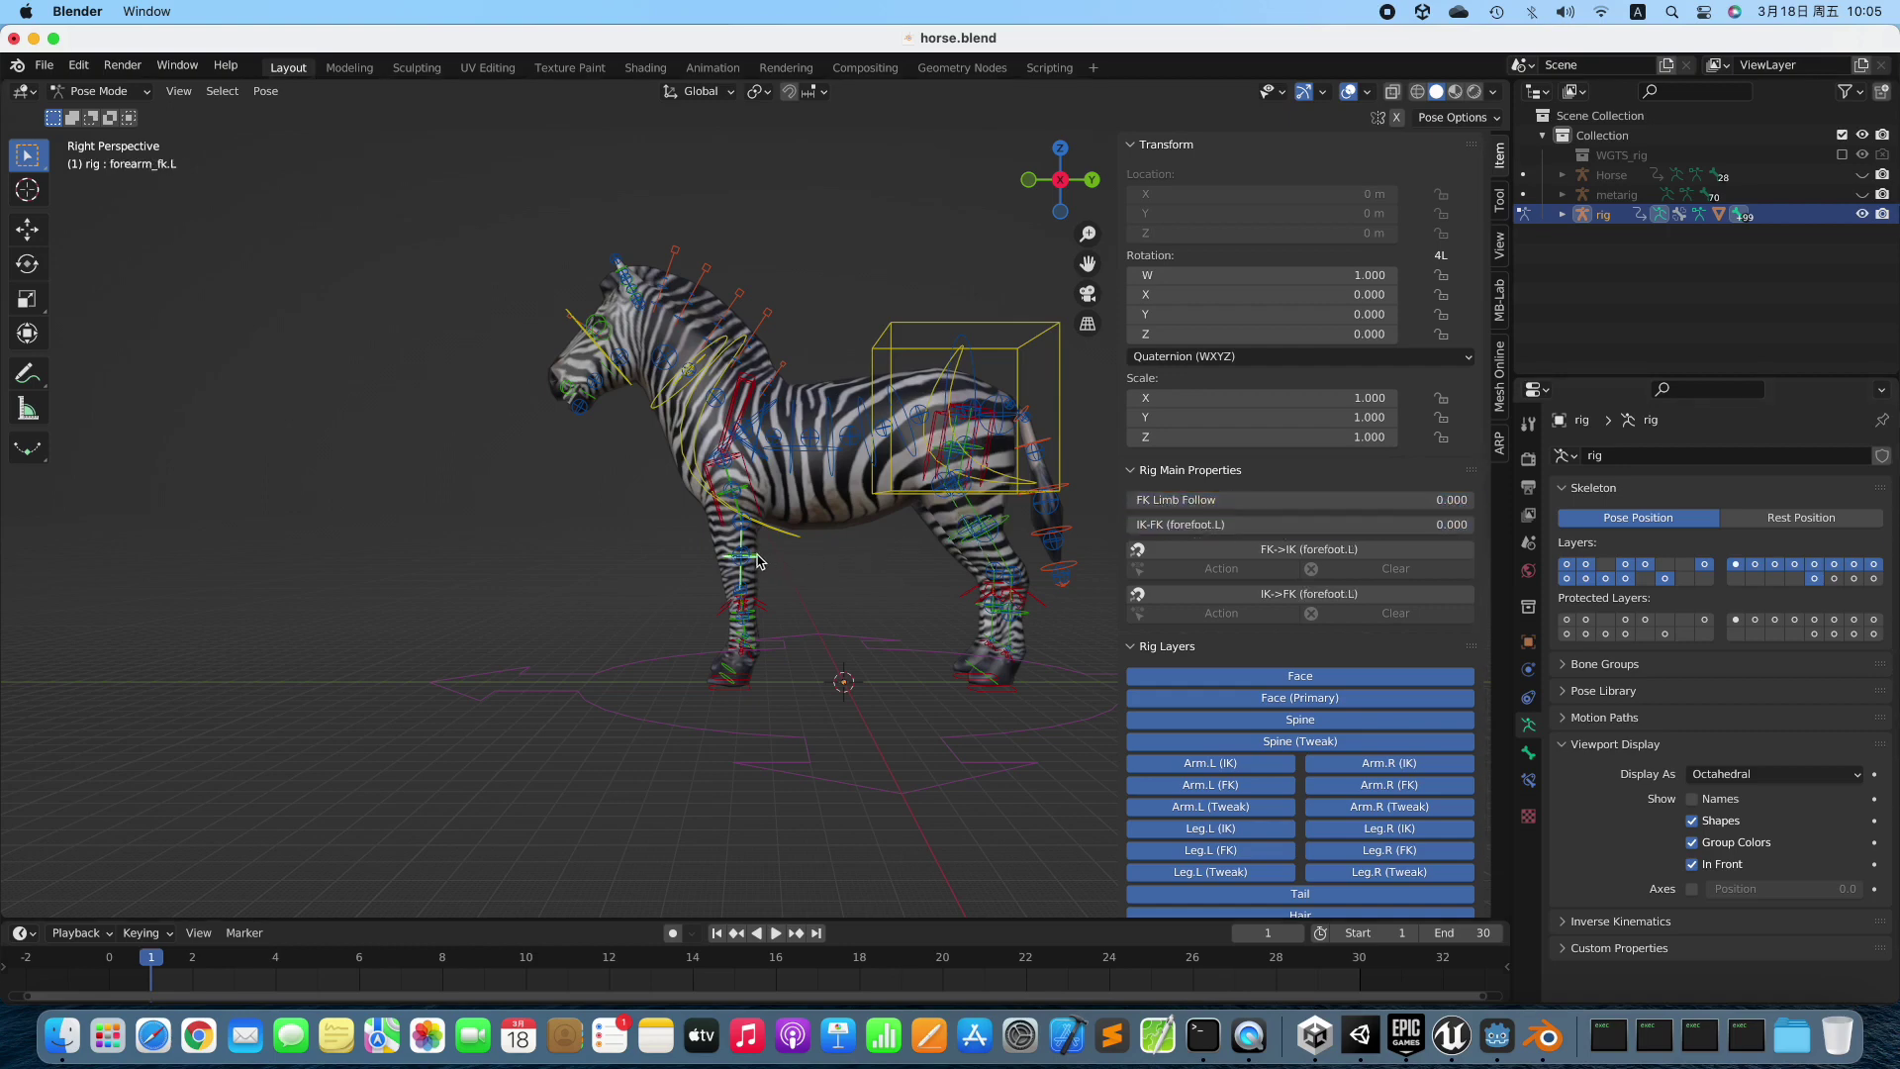
{"action": "left_click_drag", "start_coordinate": [1172, 500], "coordinate": [1474, 499]}
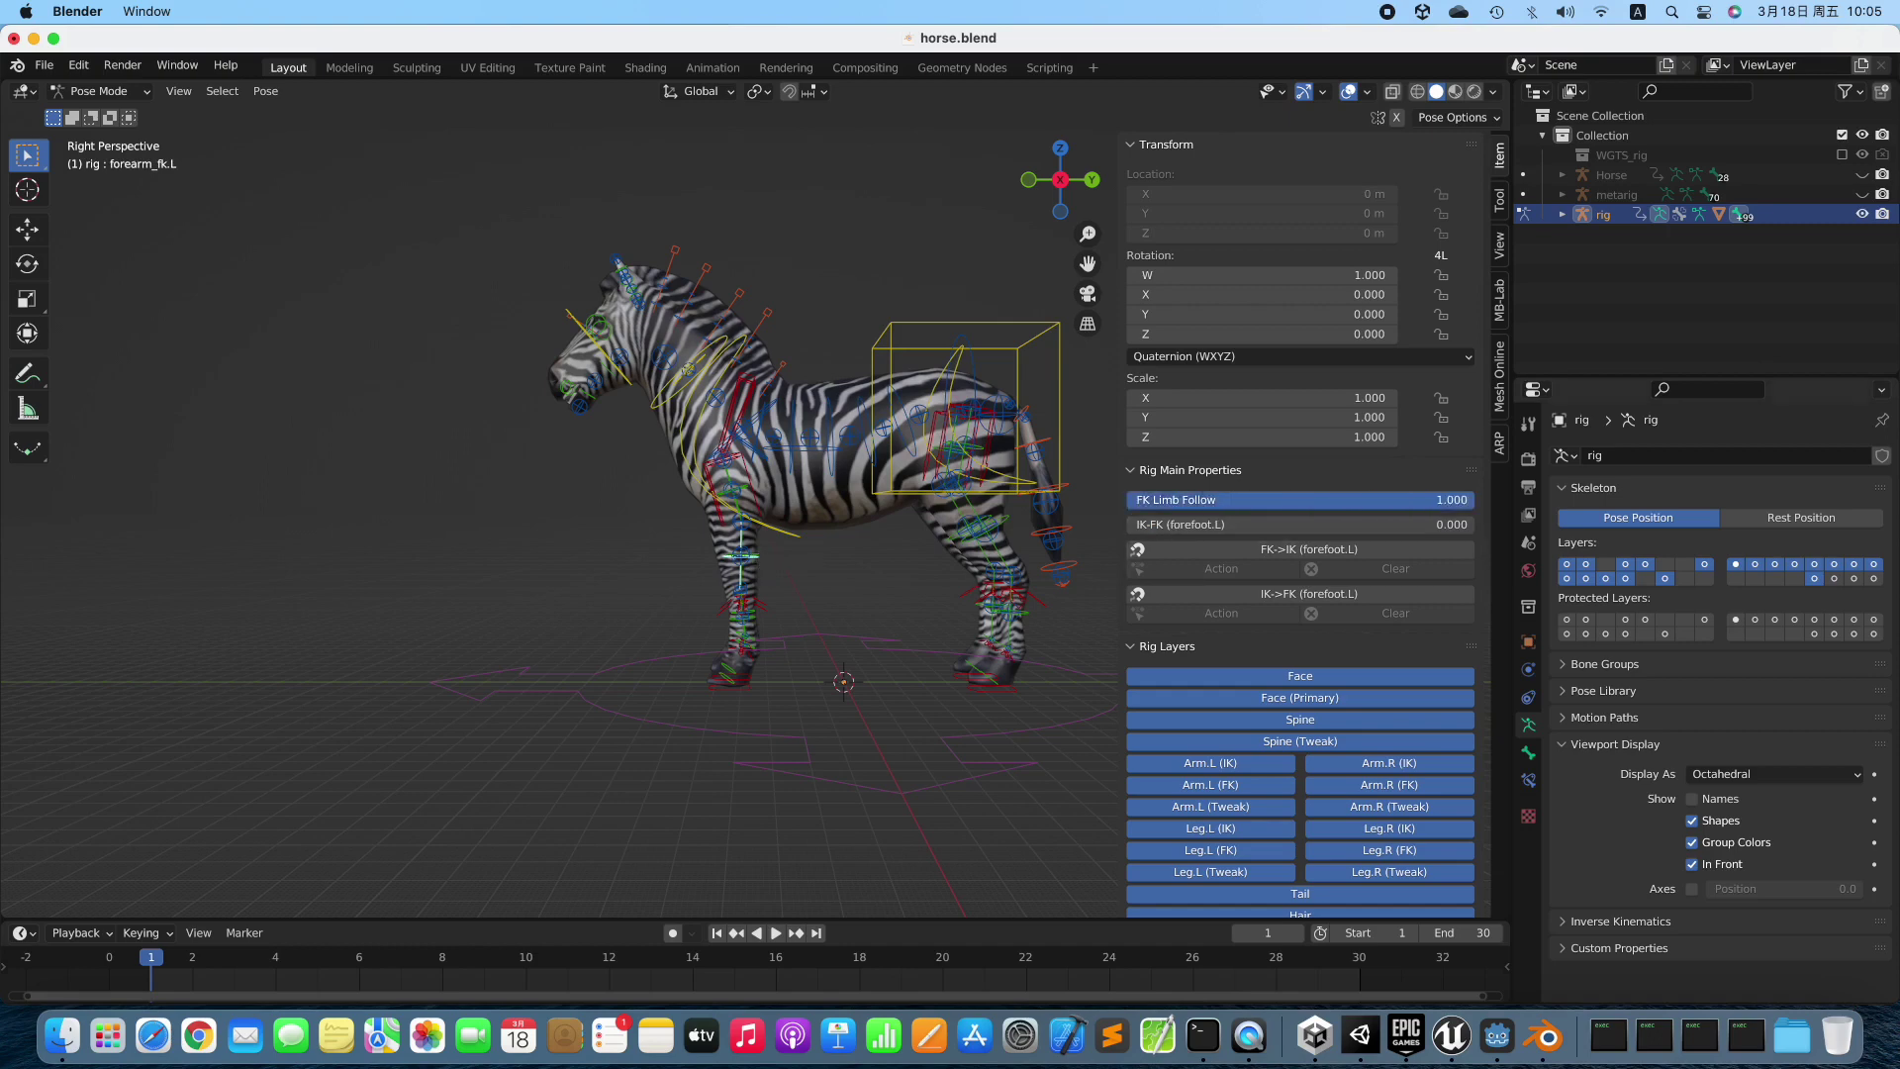
{"action": "left_click_drag", "start_coordinate": [1153, 526], "coordinate": [1476, 525]}
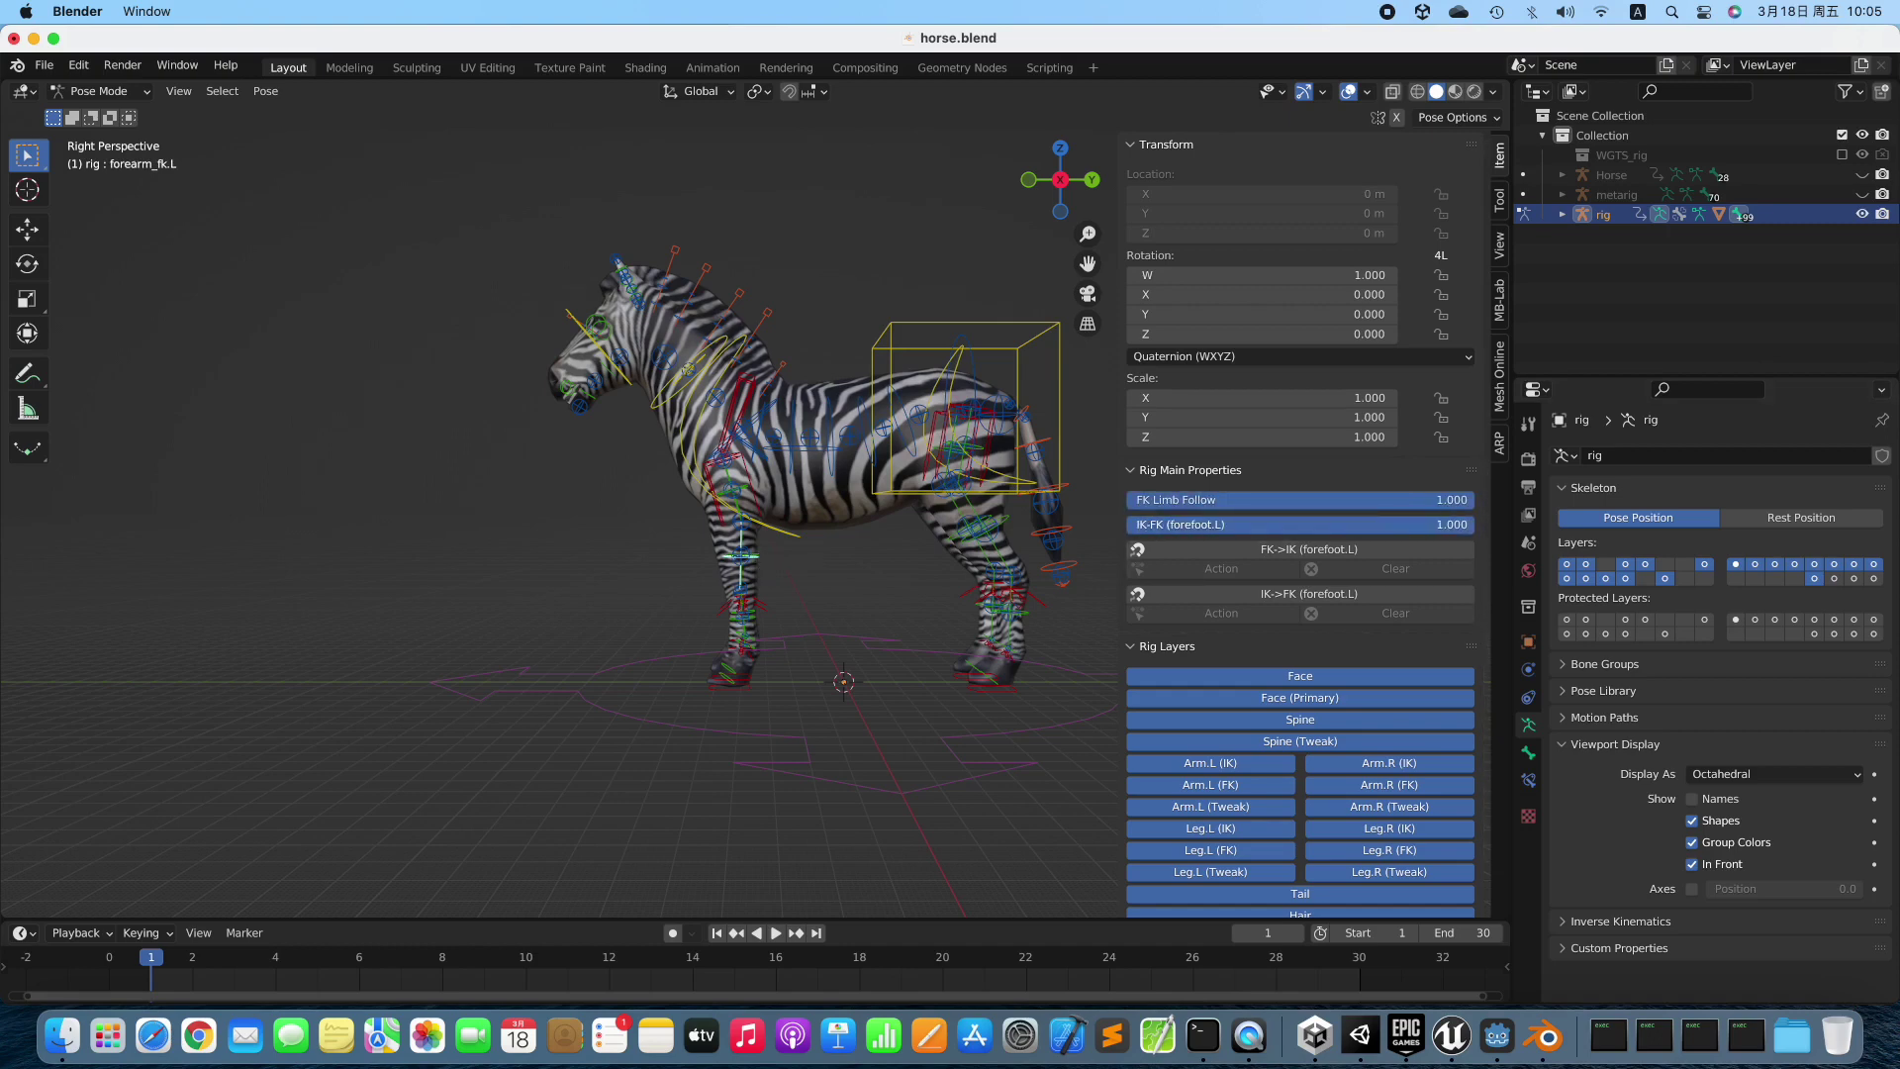
{"action": "left_click", "coordinate": [757, 560]}
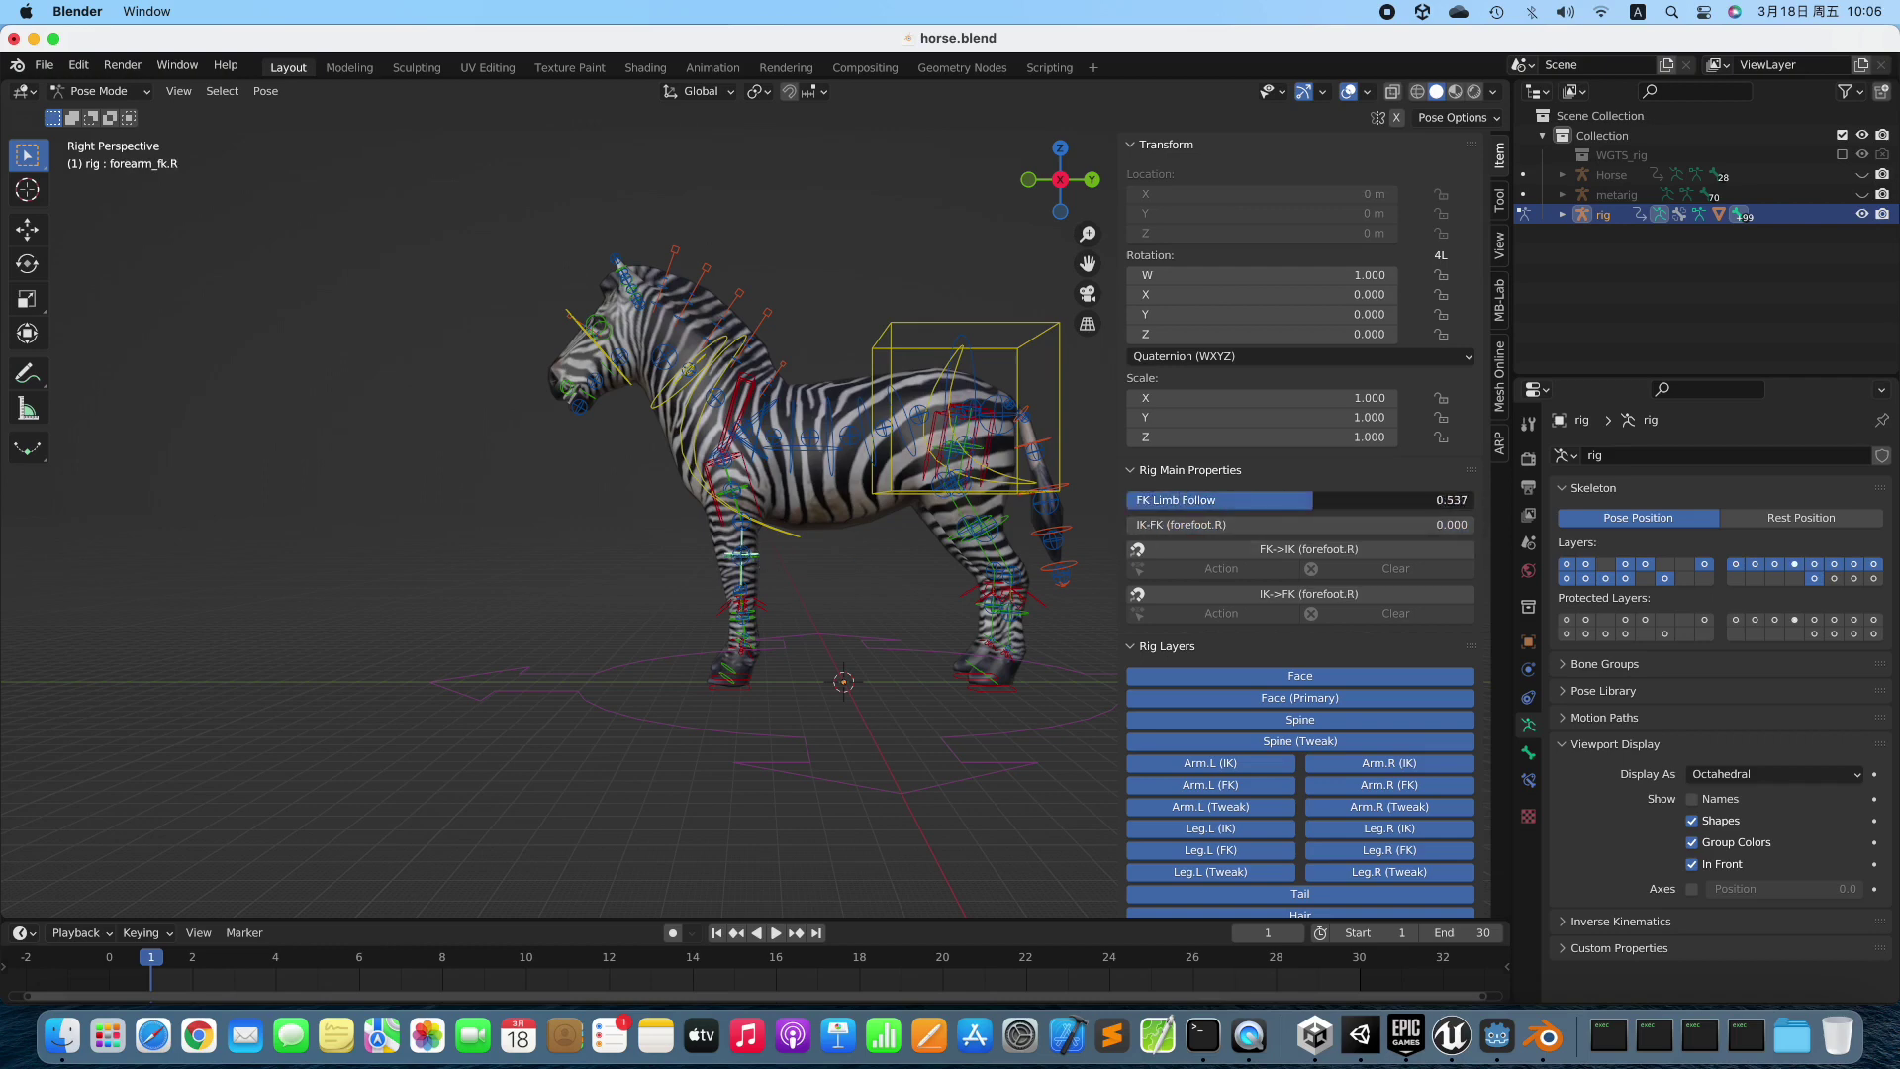
{"action": "left_click_drag", "start_coordinate": [1217, 500], "coordinate": [1475, 499]}
{"action": "left_click_drag", "start_coordinate": [1148, 525], "coordinate": [1474, 525]}
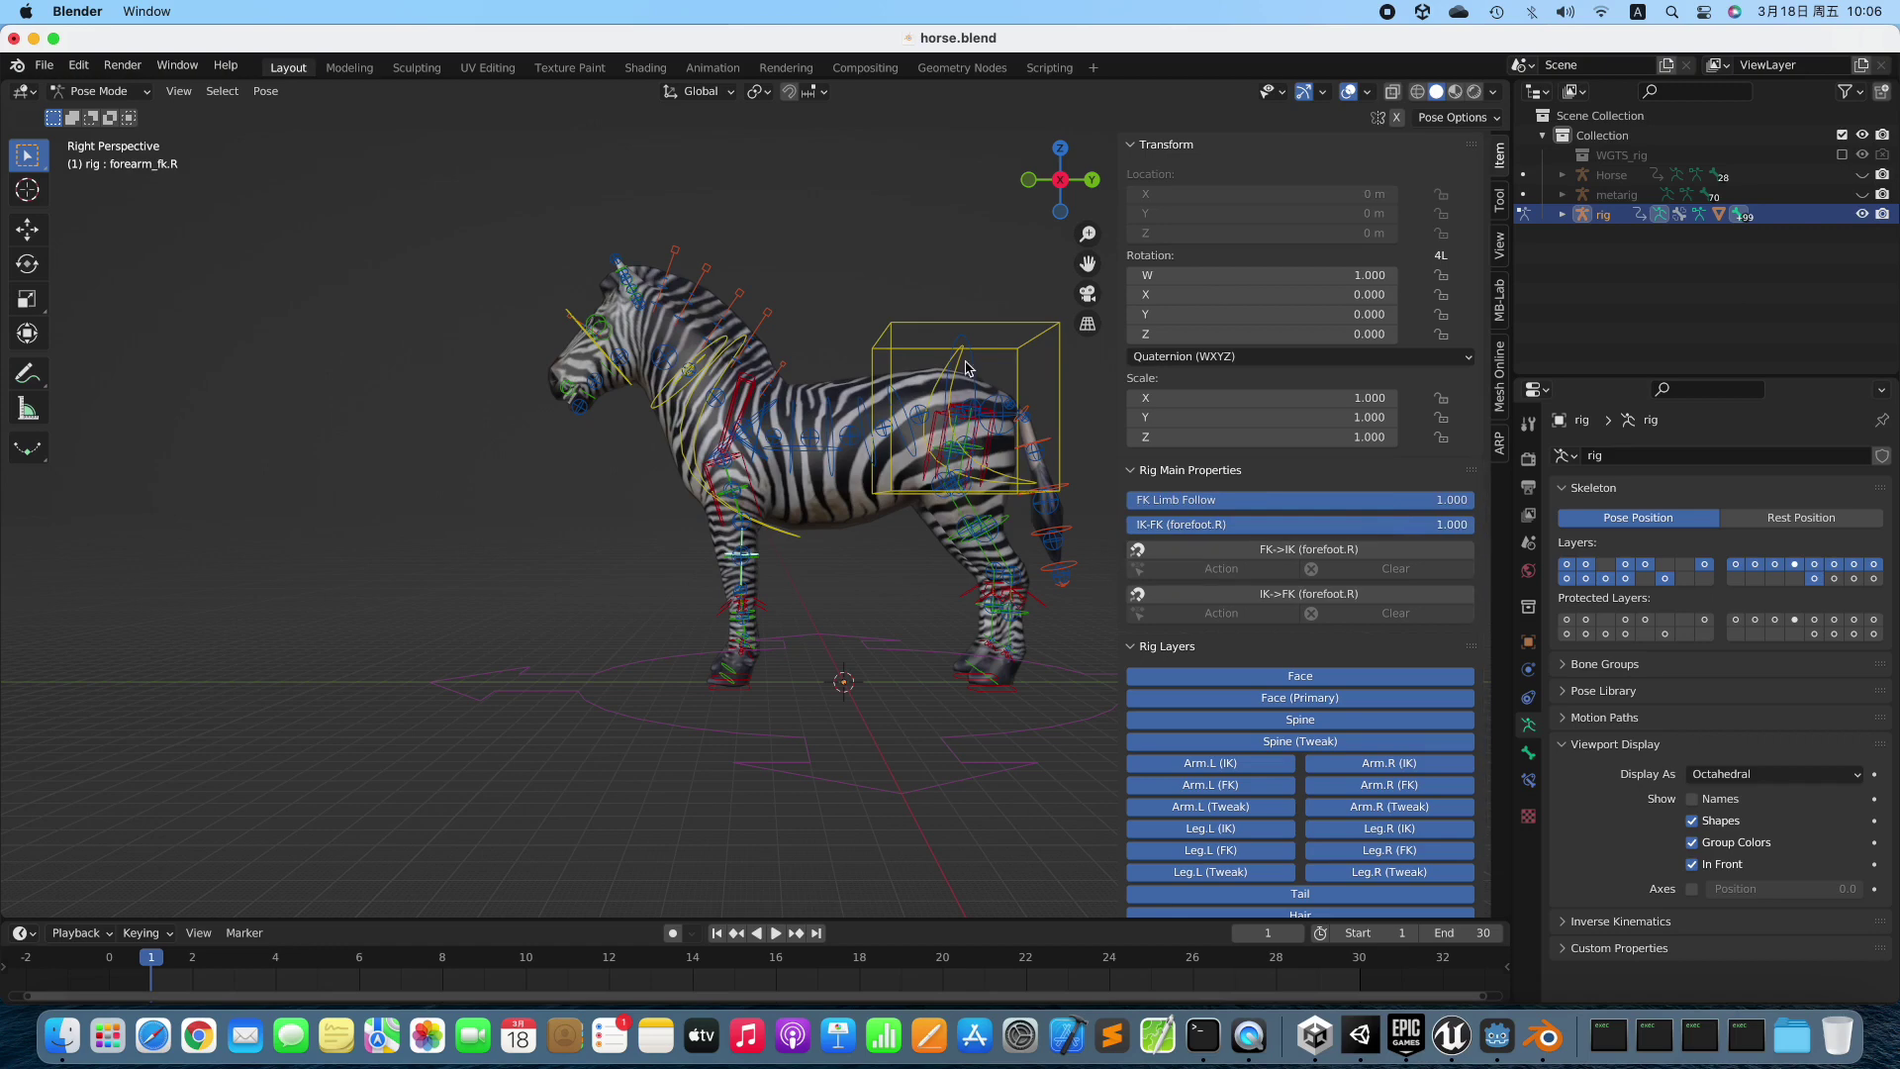
{"action": "key", "text": "ctrl+Tab"}
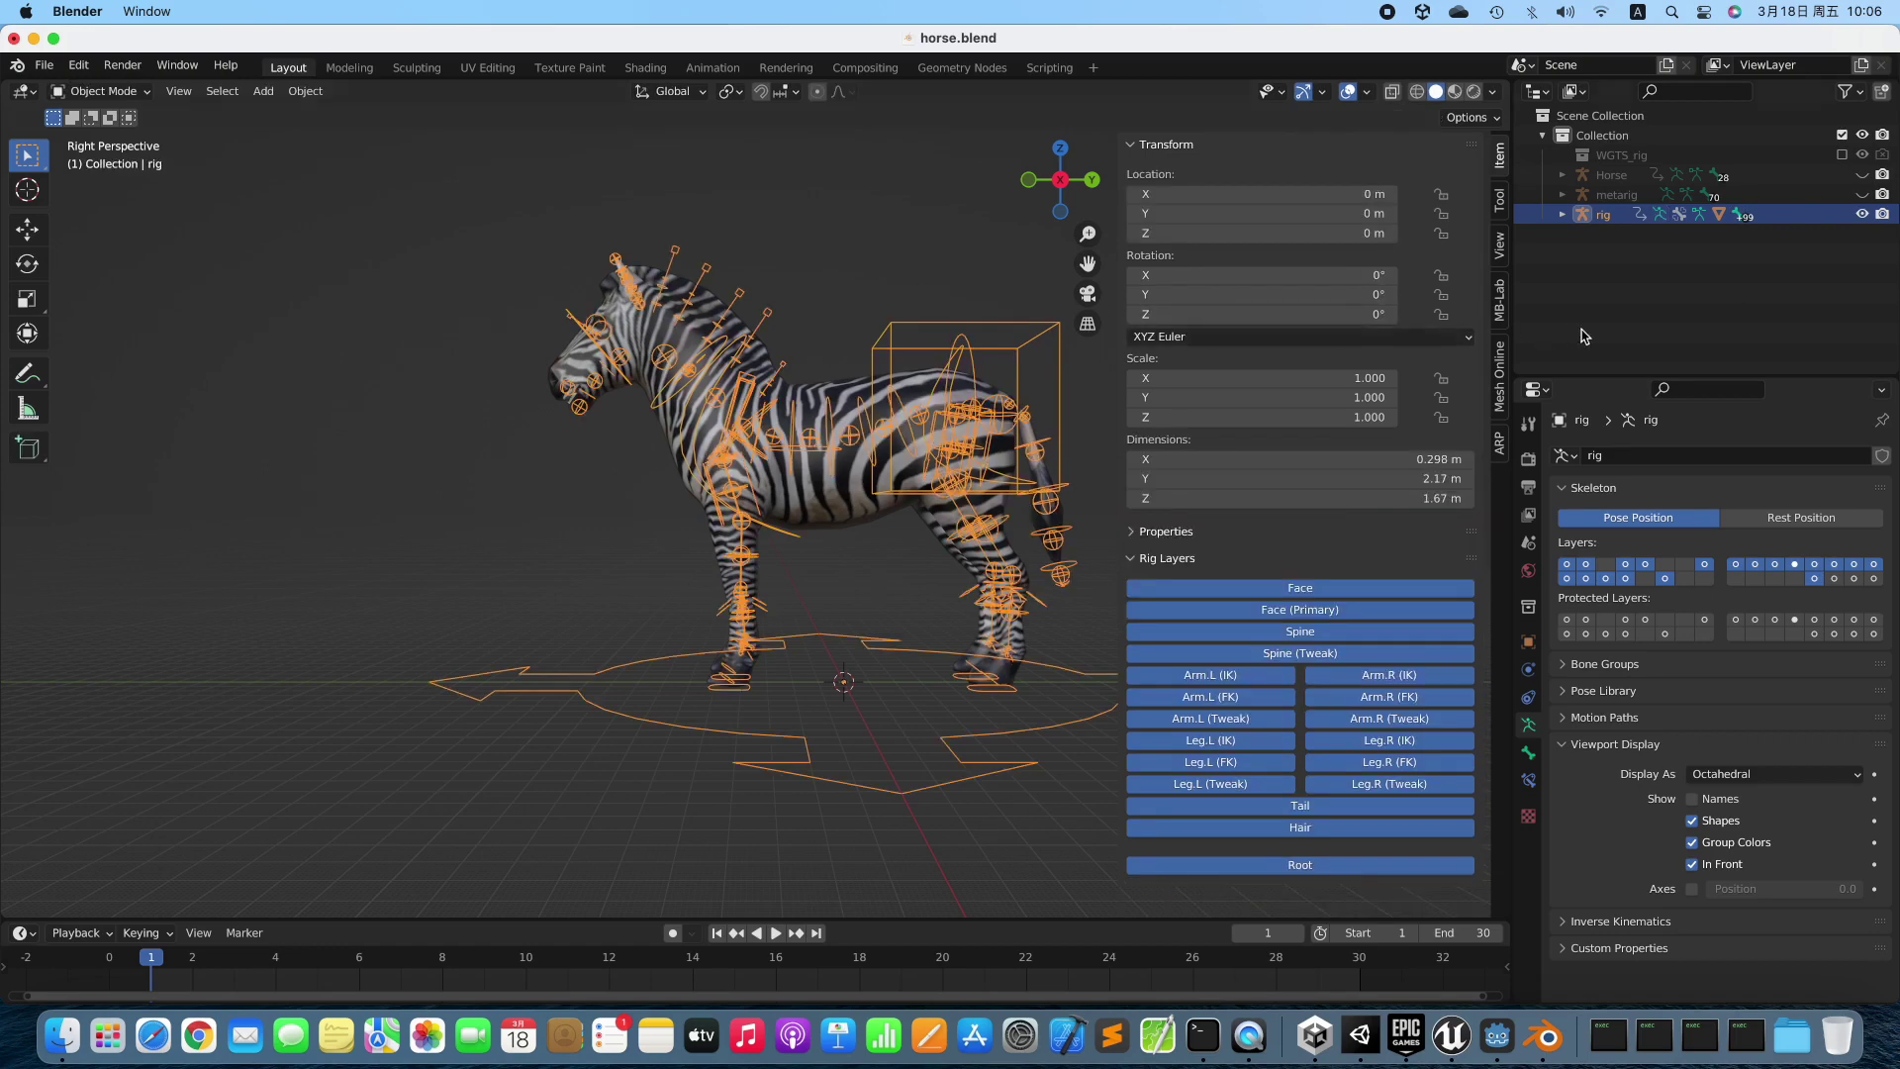
{"action": "left_click", "coordinate": [1862, 176]}
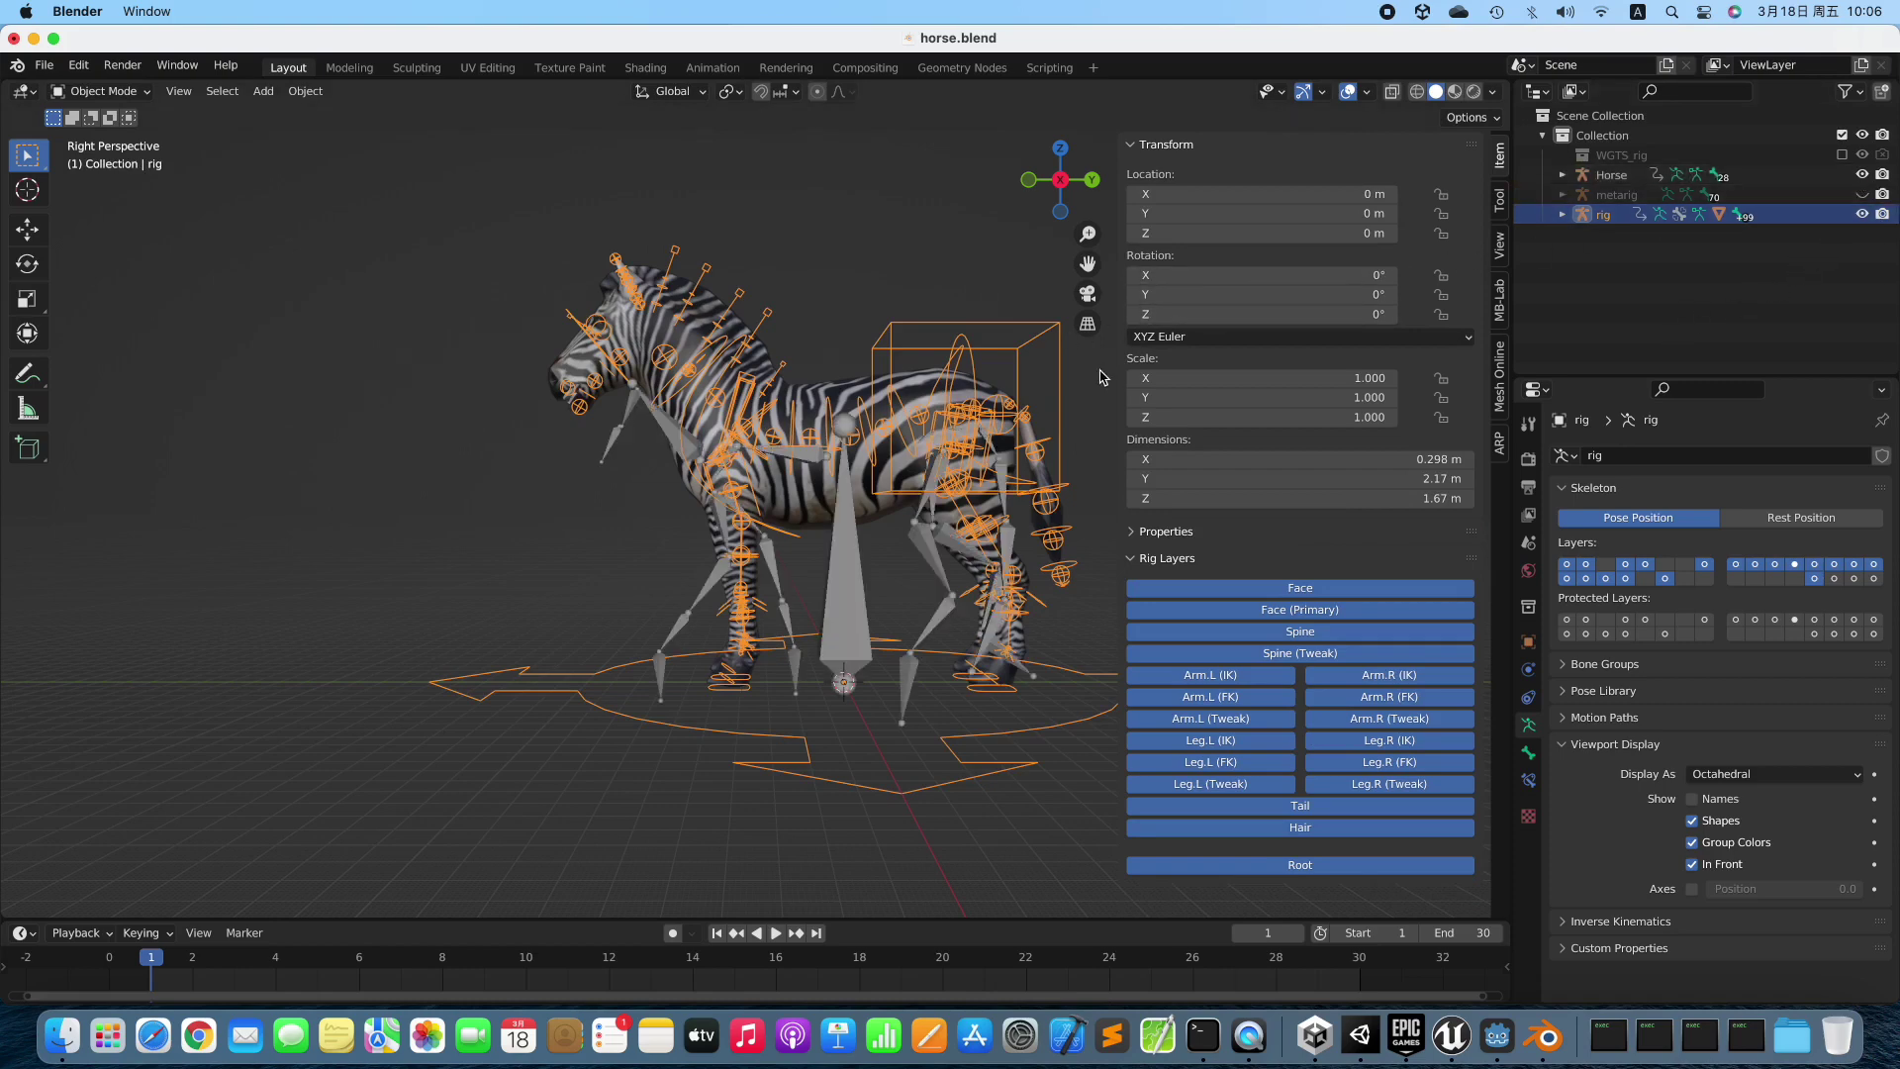
{"action": "key", "text": "space"}
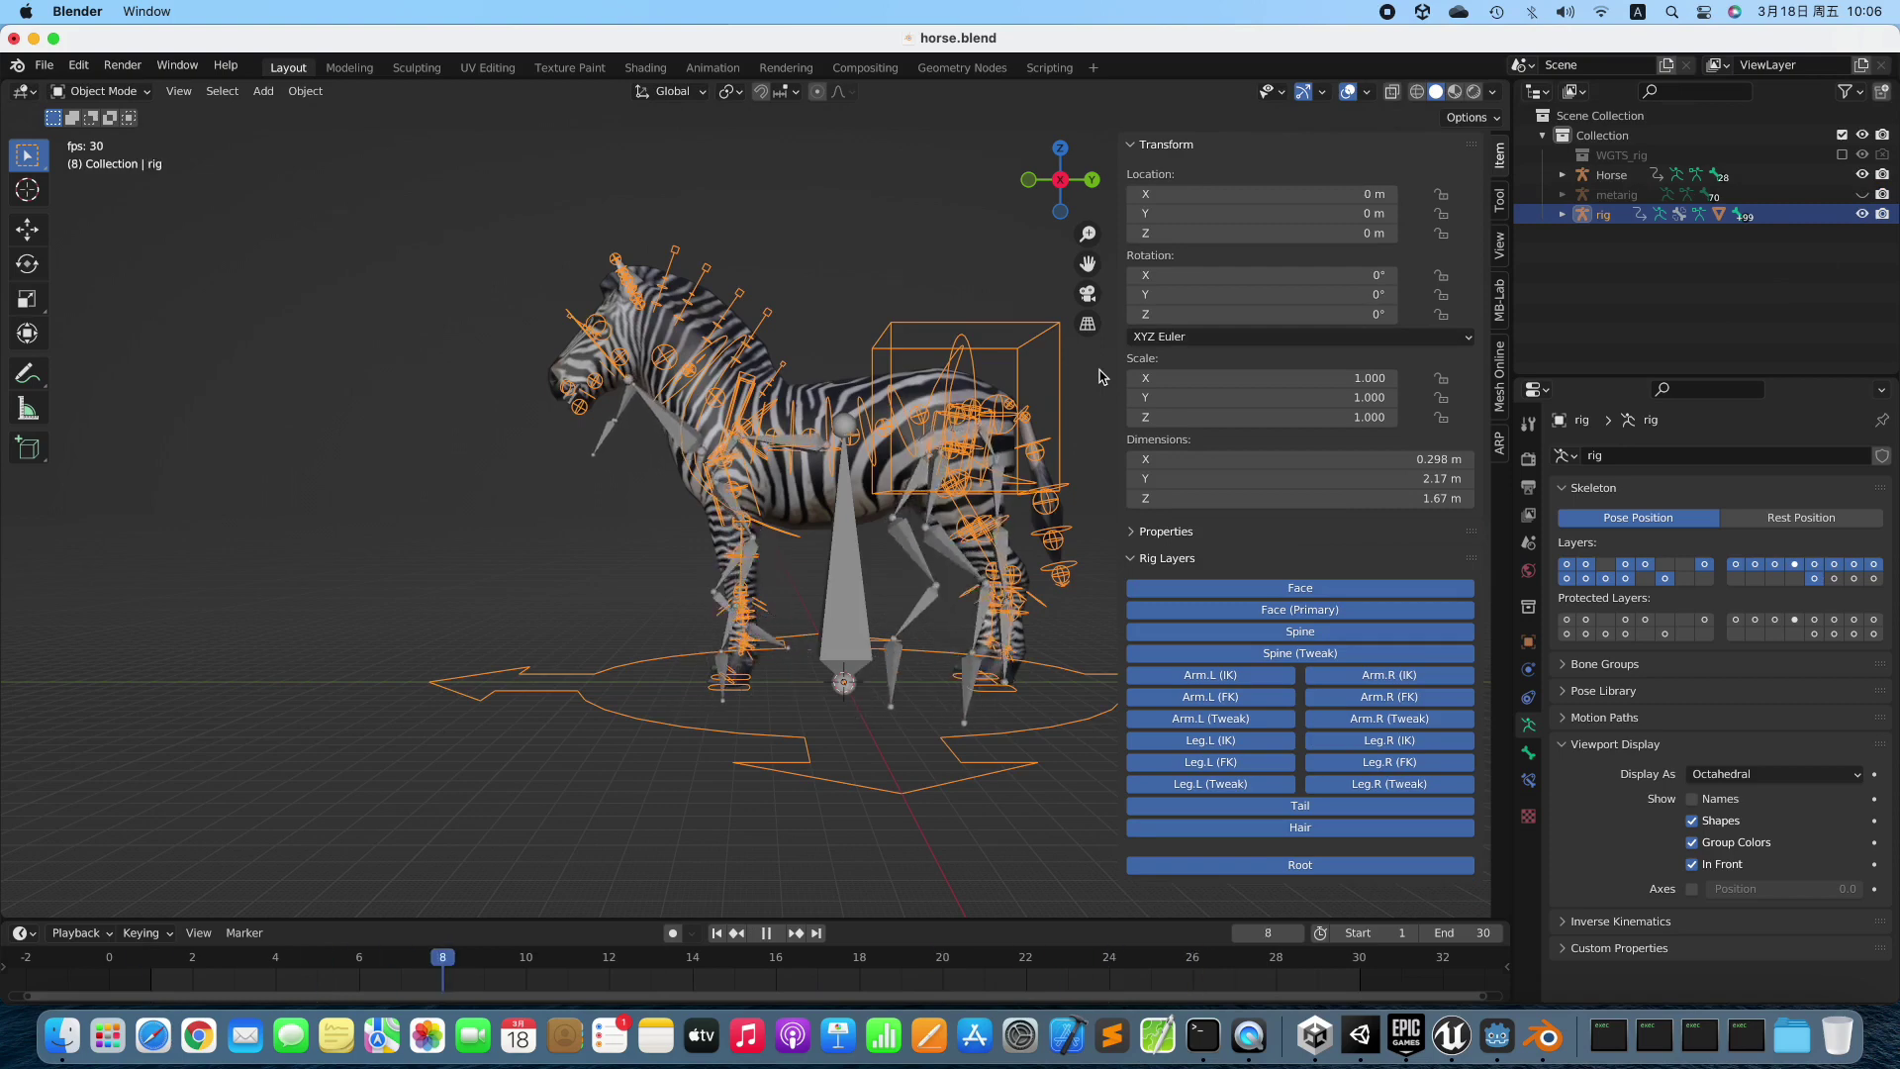
{"action": "key", "text": "Escape"}
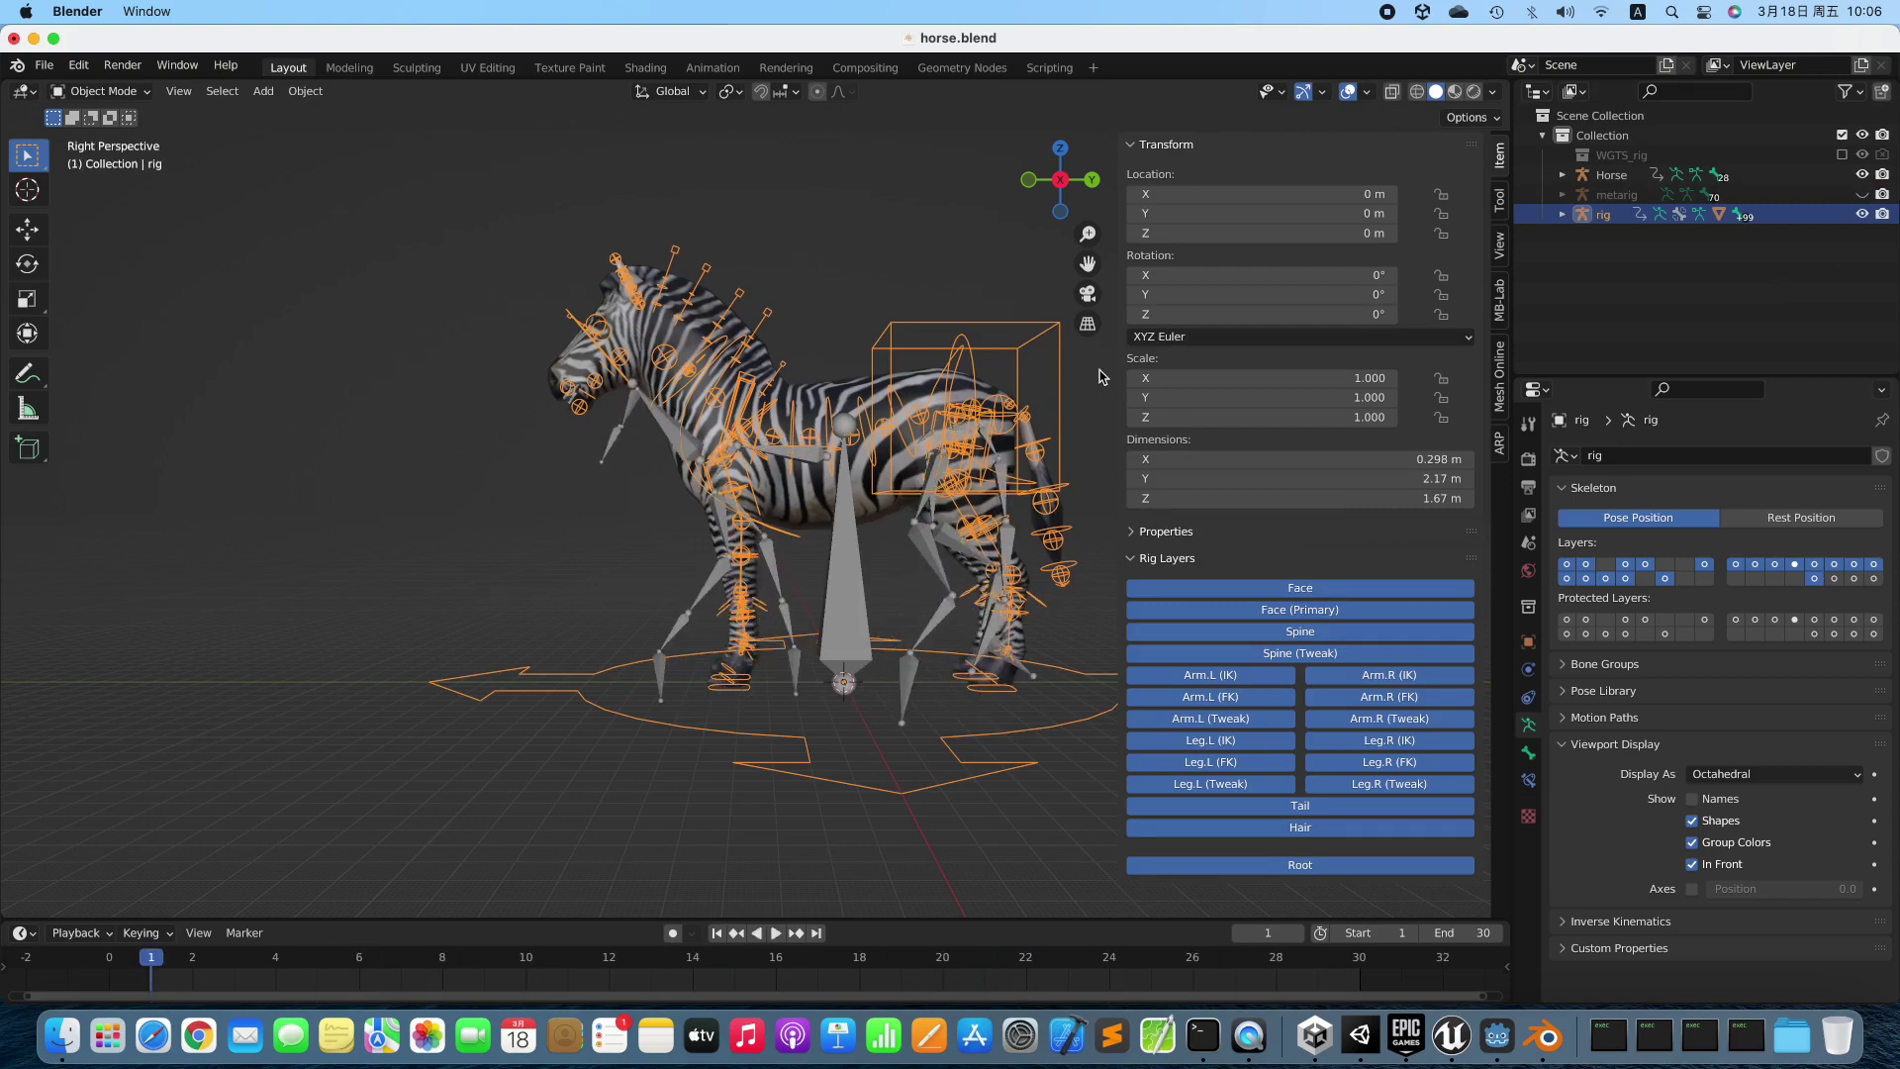
In the Auto-Rig Pro sidebar tab, set the remap Source Armature to Horse.
{"action": "left_click", "coordinate": [1500, 442]}
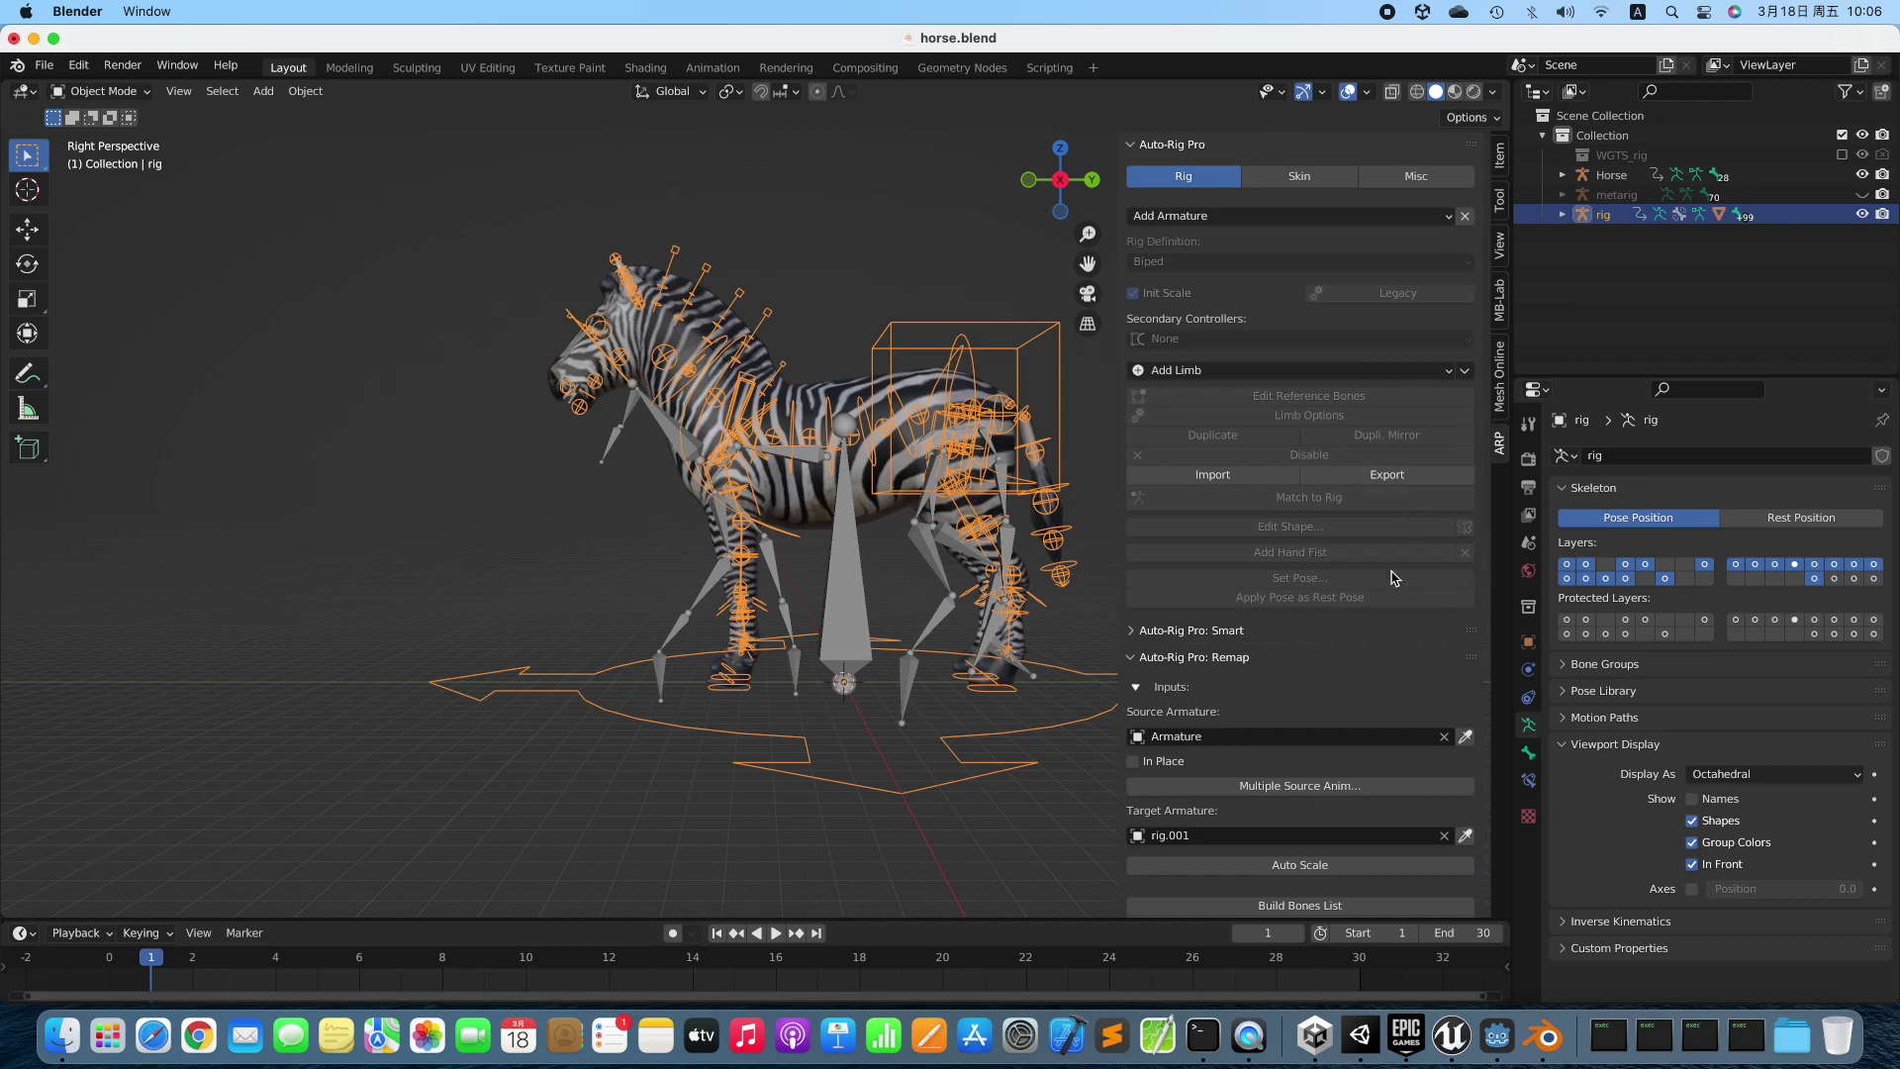
{"action": "scroll", "coordinate": [1393, 631], "scroll_direction": "down", "scroll_amount": 2}
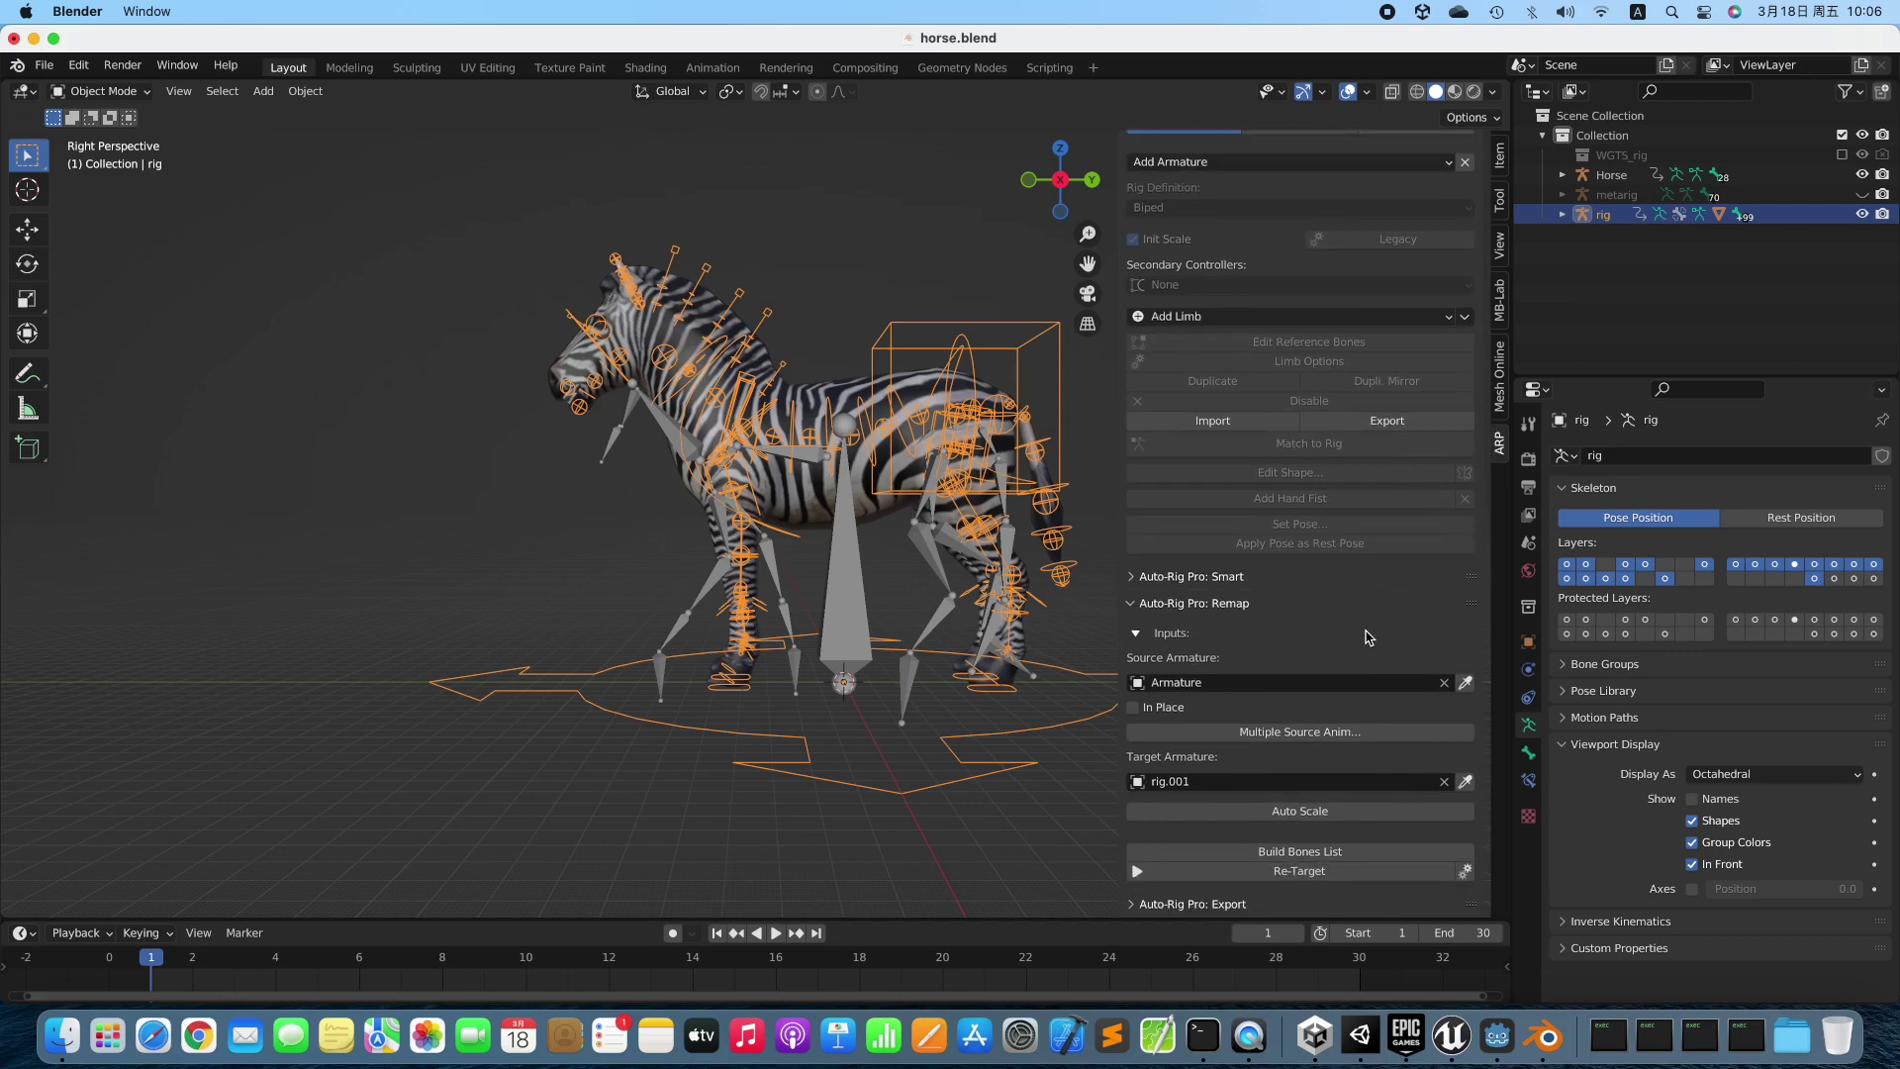
{"action": "left_click", "coordinate": [1365, 685]}
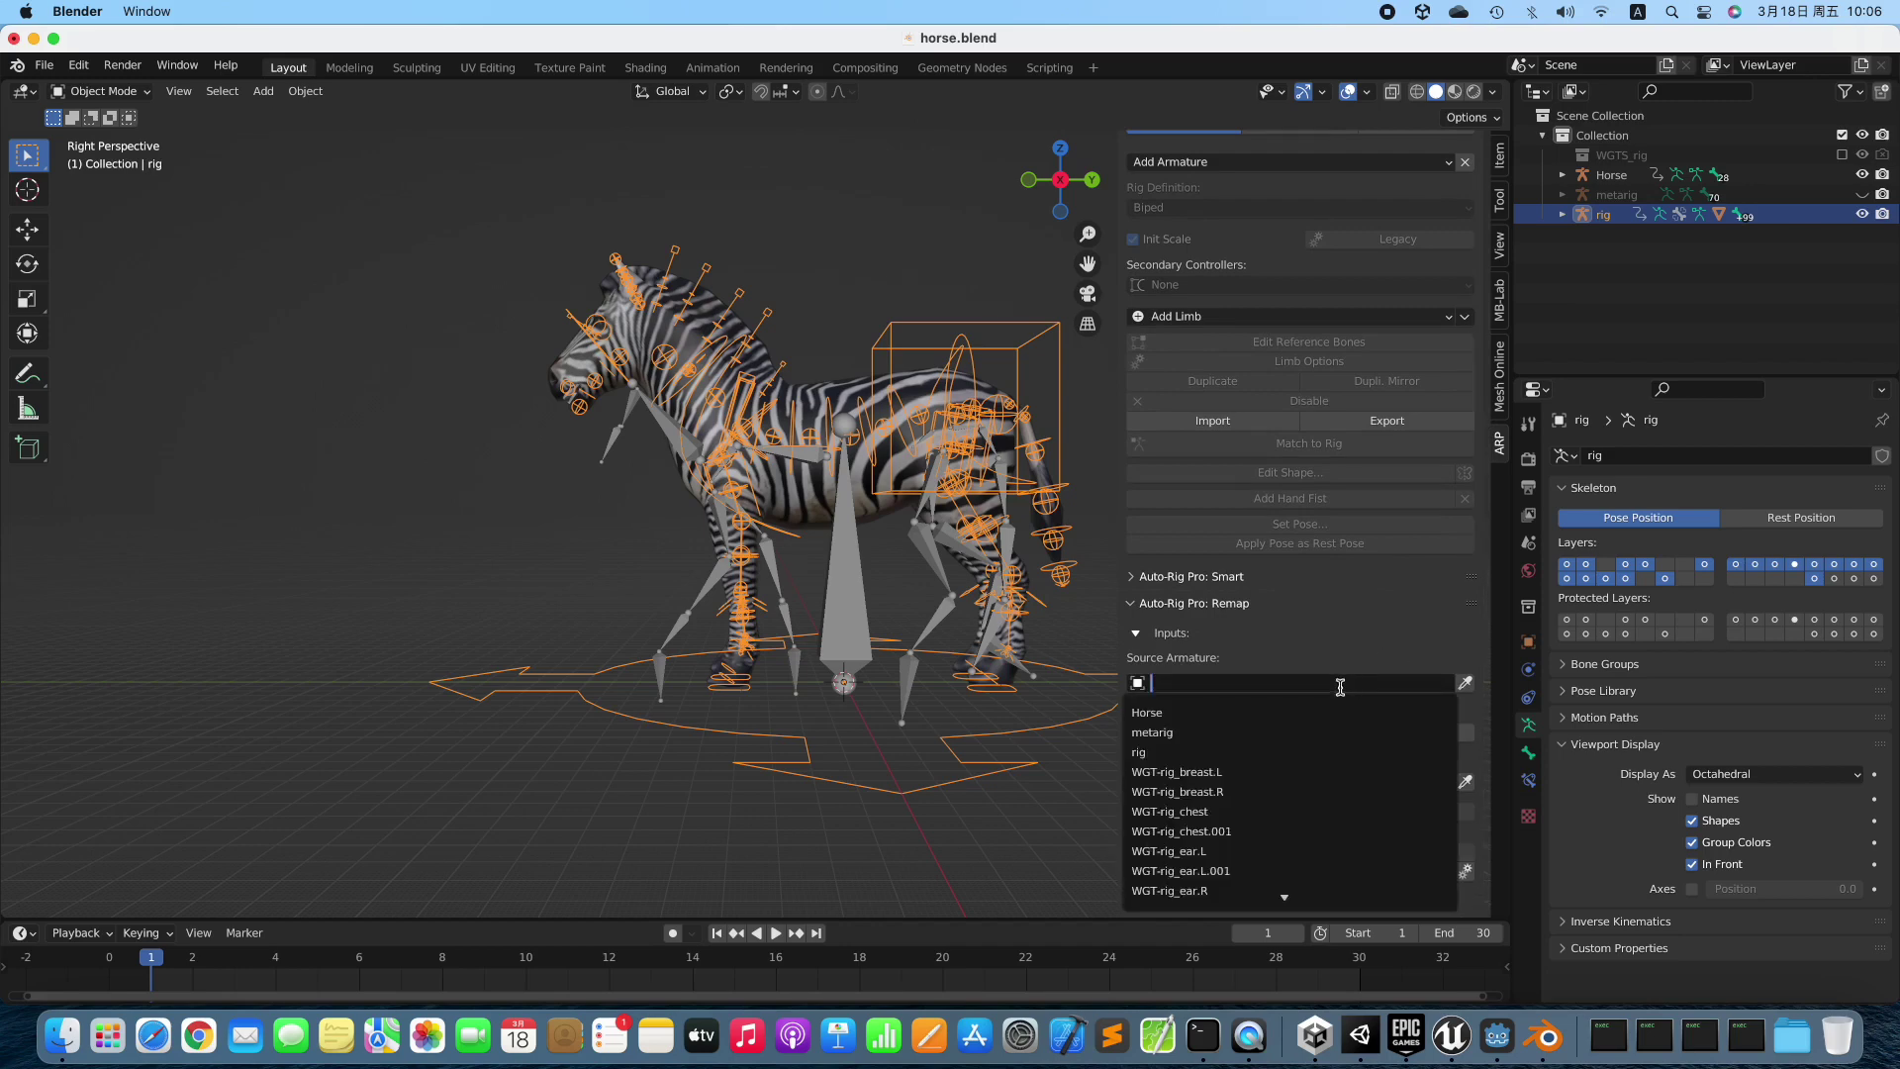
{"action": "left_click", "coordinate": [1294, 712]}
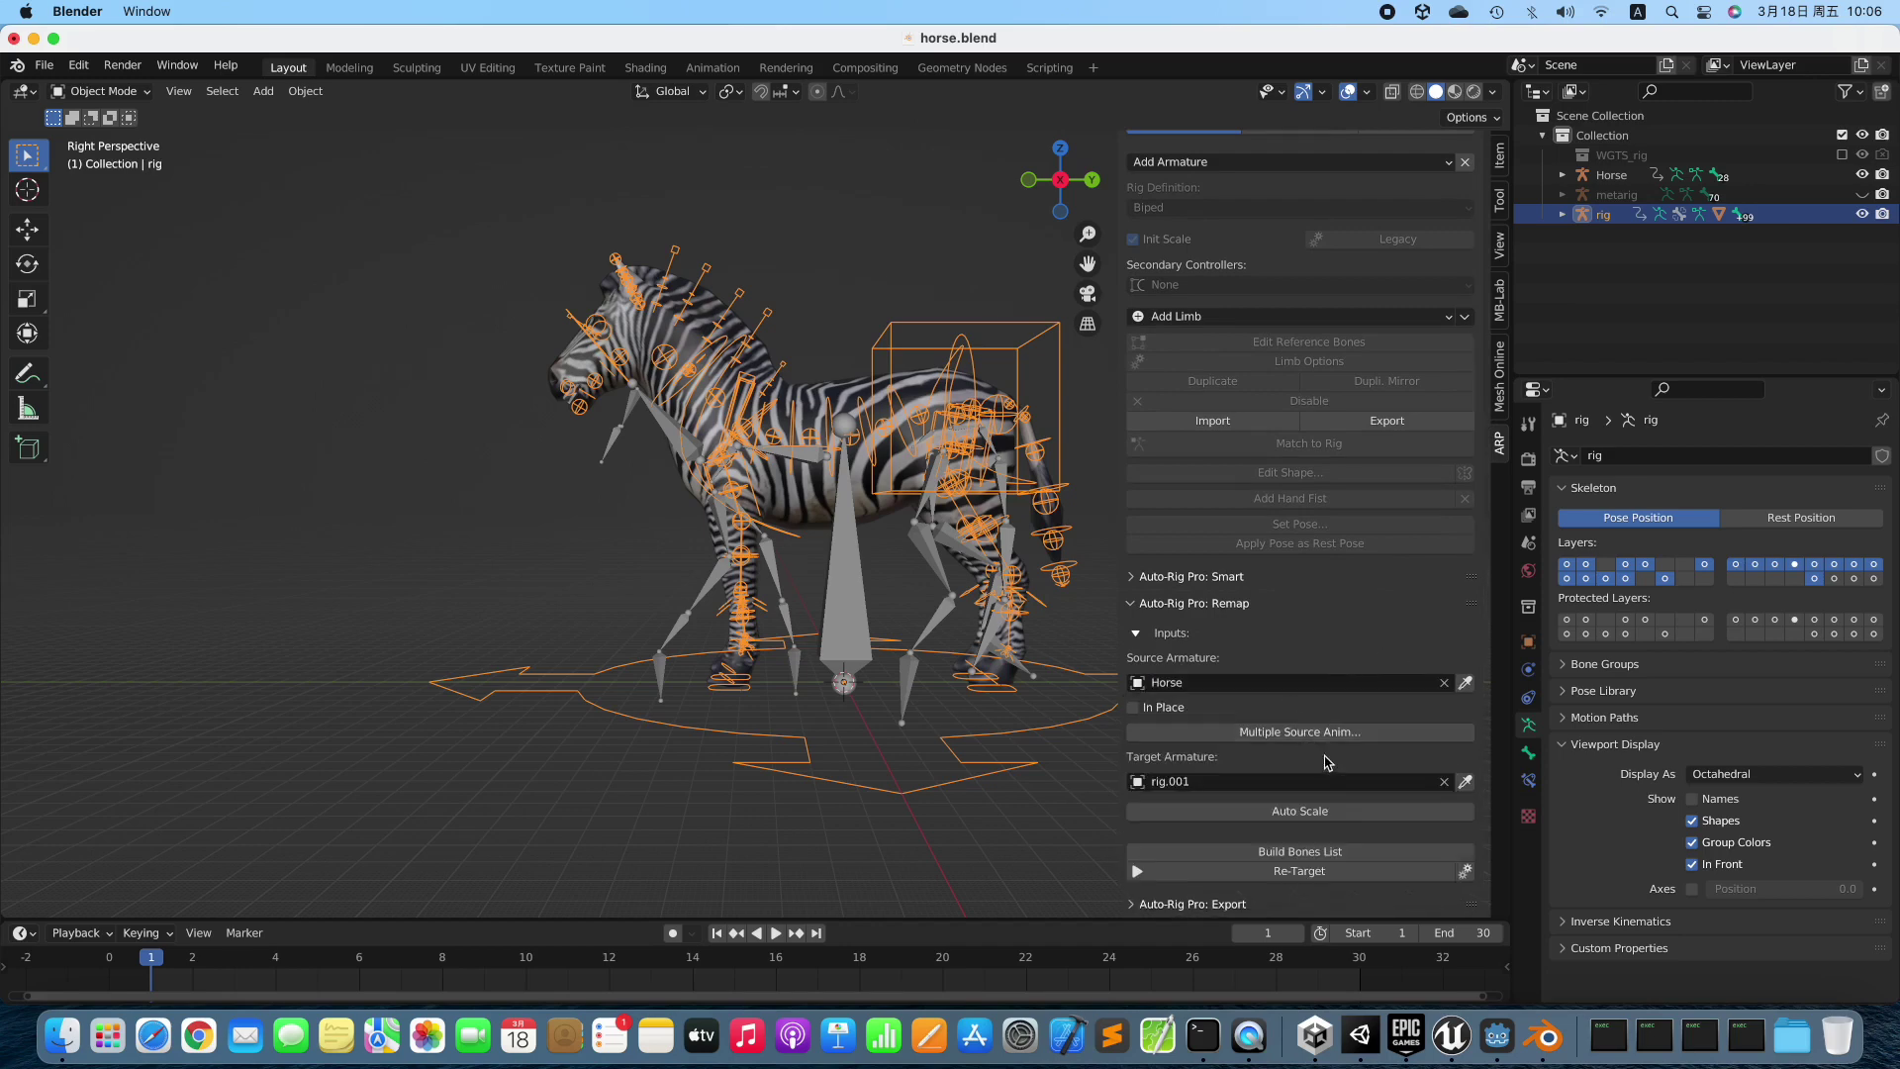
Replace target rig.001 with rig as Target Armature and build the bones list.
{"action": "left_click", "coordinate": [1444, 780]}
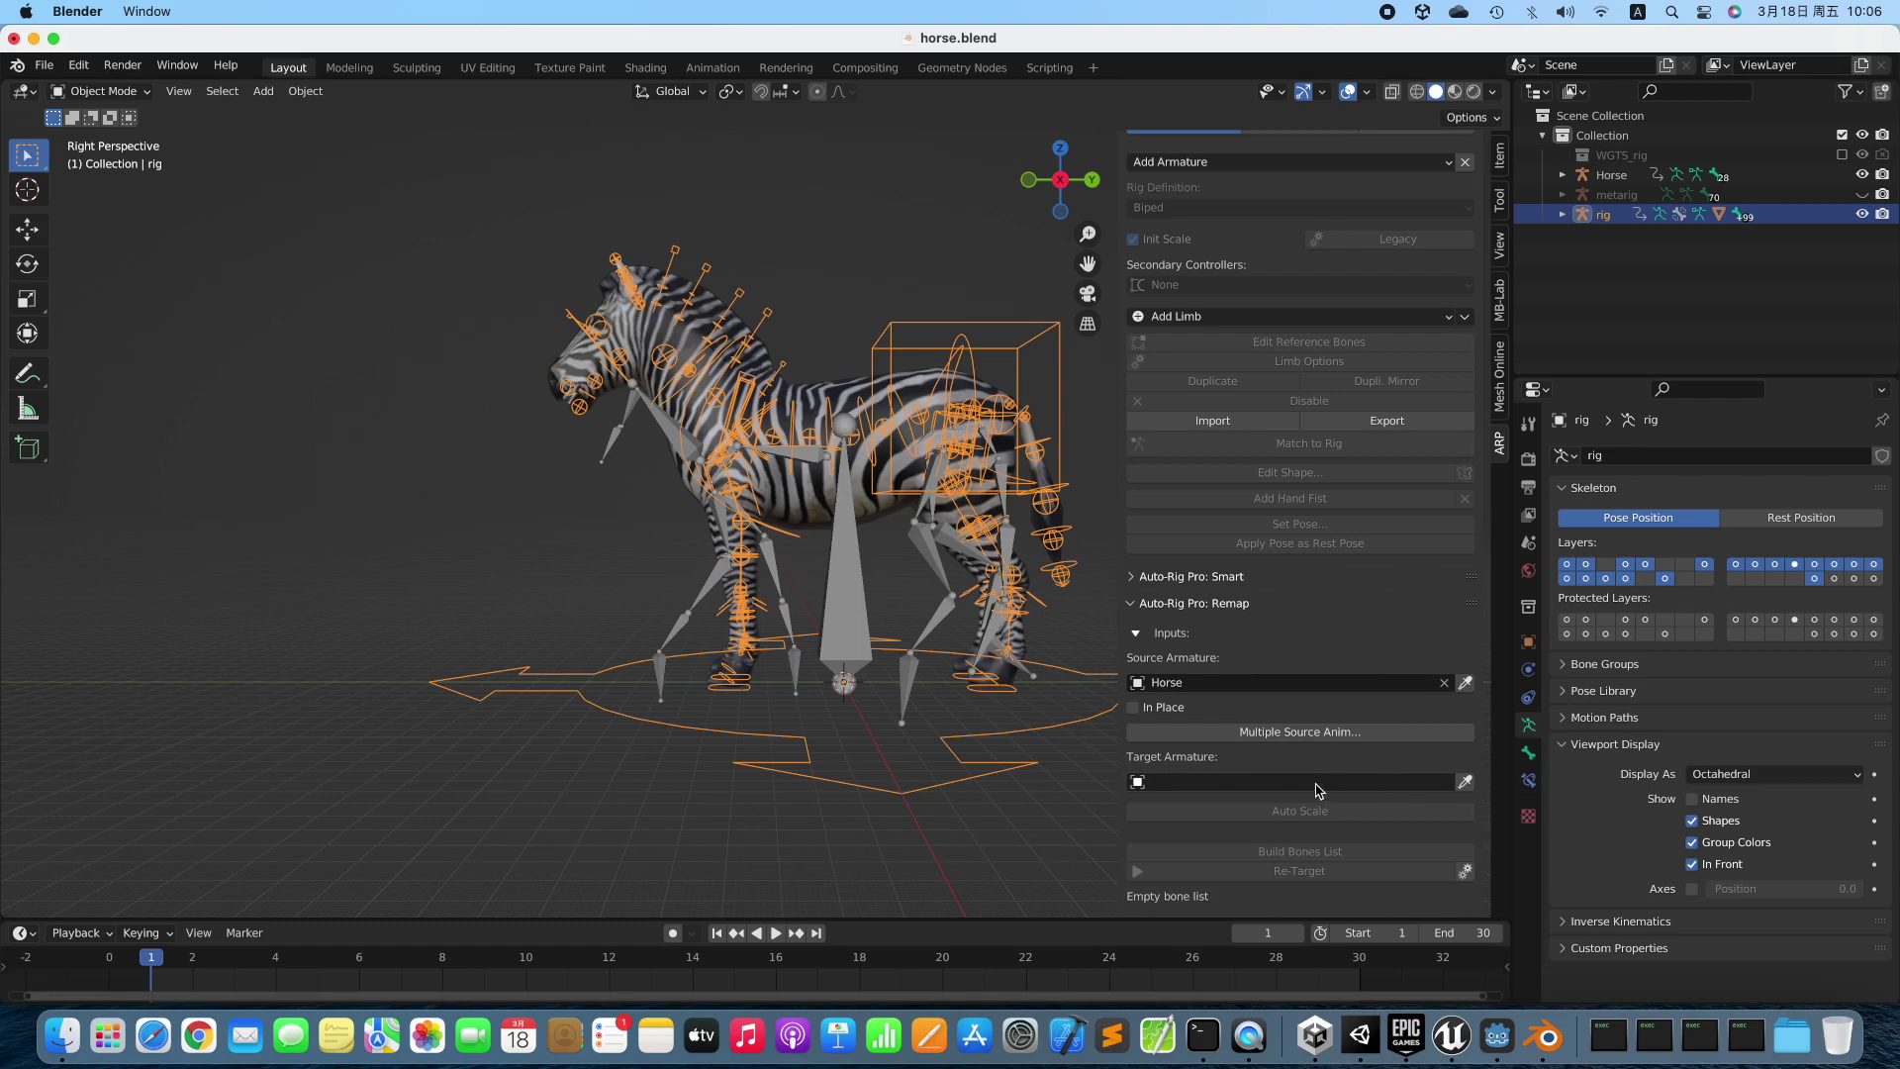
{"action": "left_click", "coordinate": [1316, 784]}
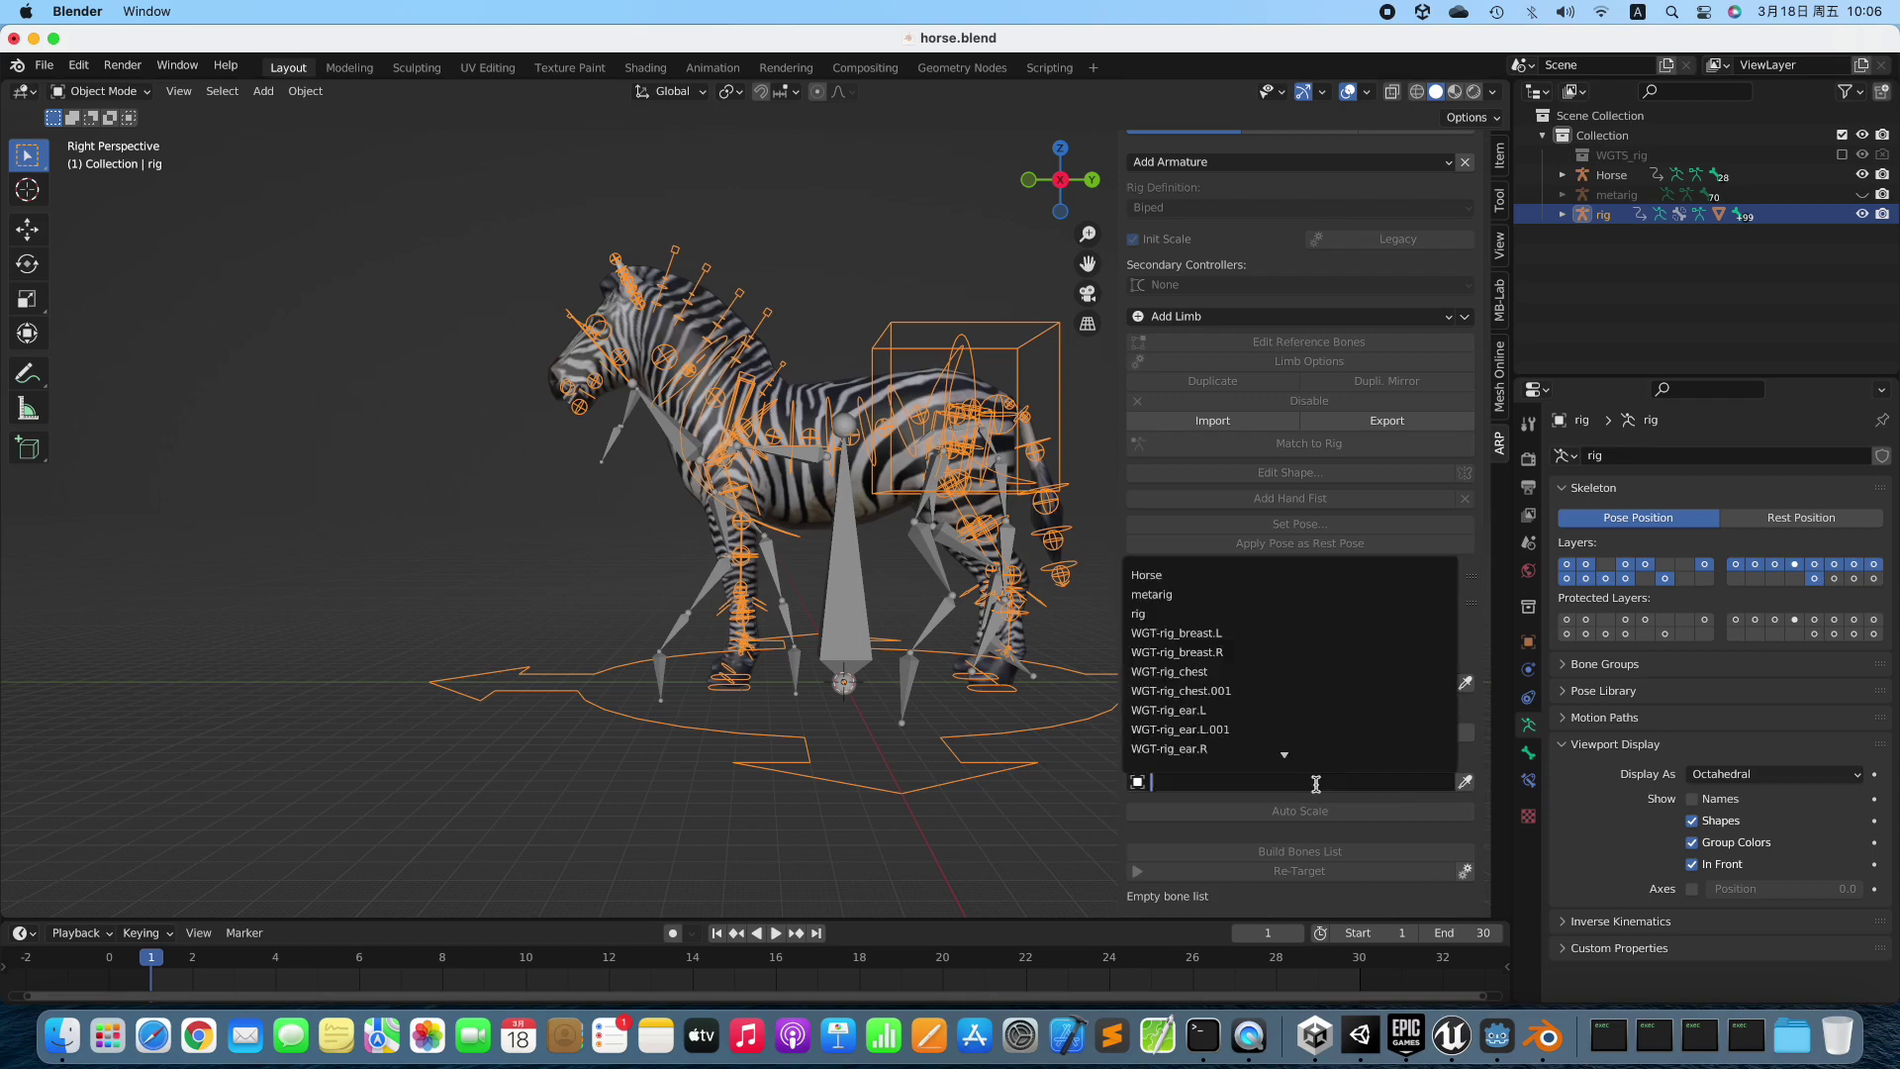
{"action": "left_click", "coordinate": [1251, 614]}
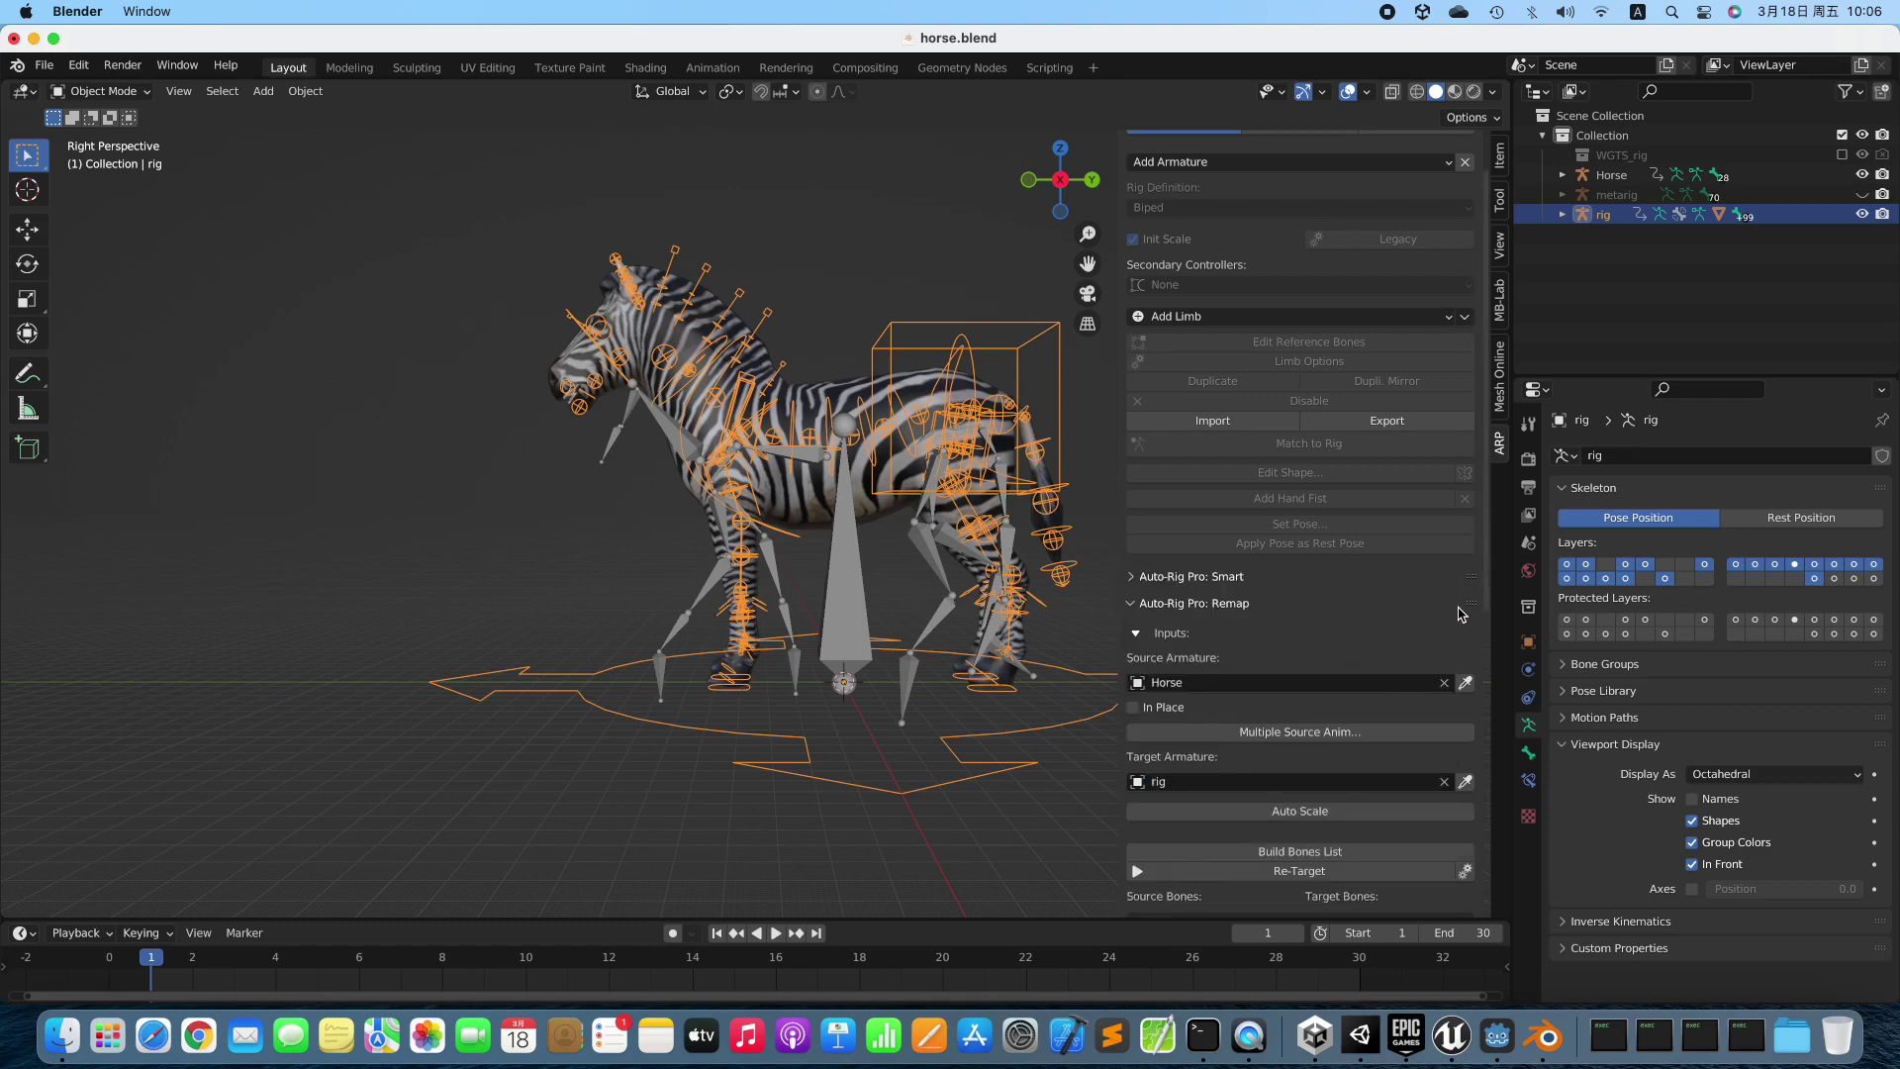
{"action": "scroll", "coordinate": [1439, 606], "scroll_direction": "down", "scroll_amount": 3}
{"action": "scroll", "coordinate": [1464, 683], "scroll_direction": "down", "scroll_amount": 1}
{"action": "left_click", "coordinate": [1339, 714]}
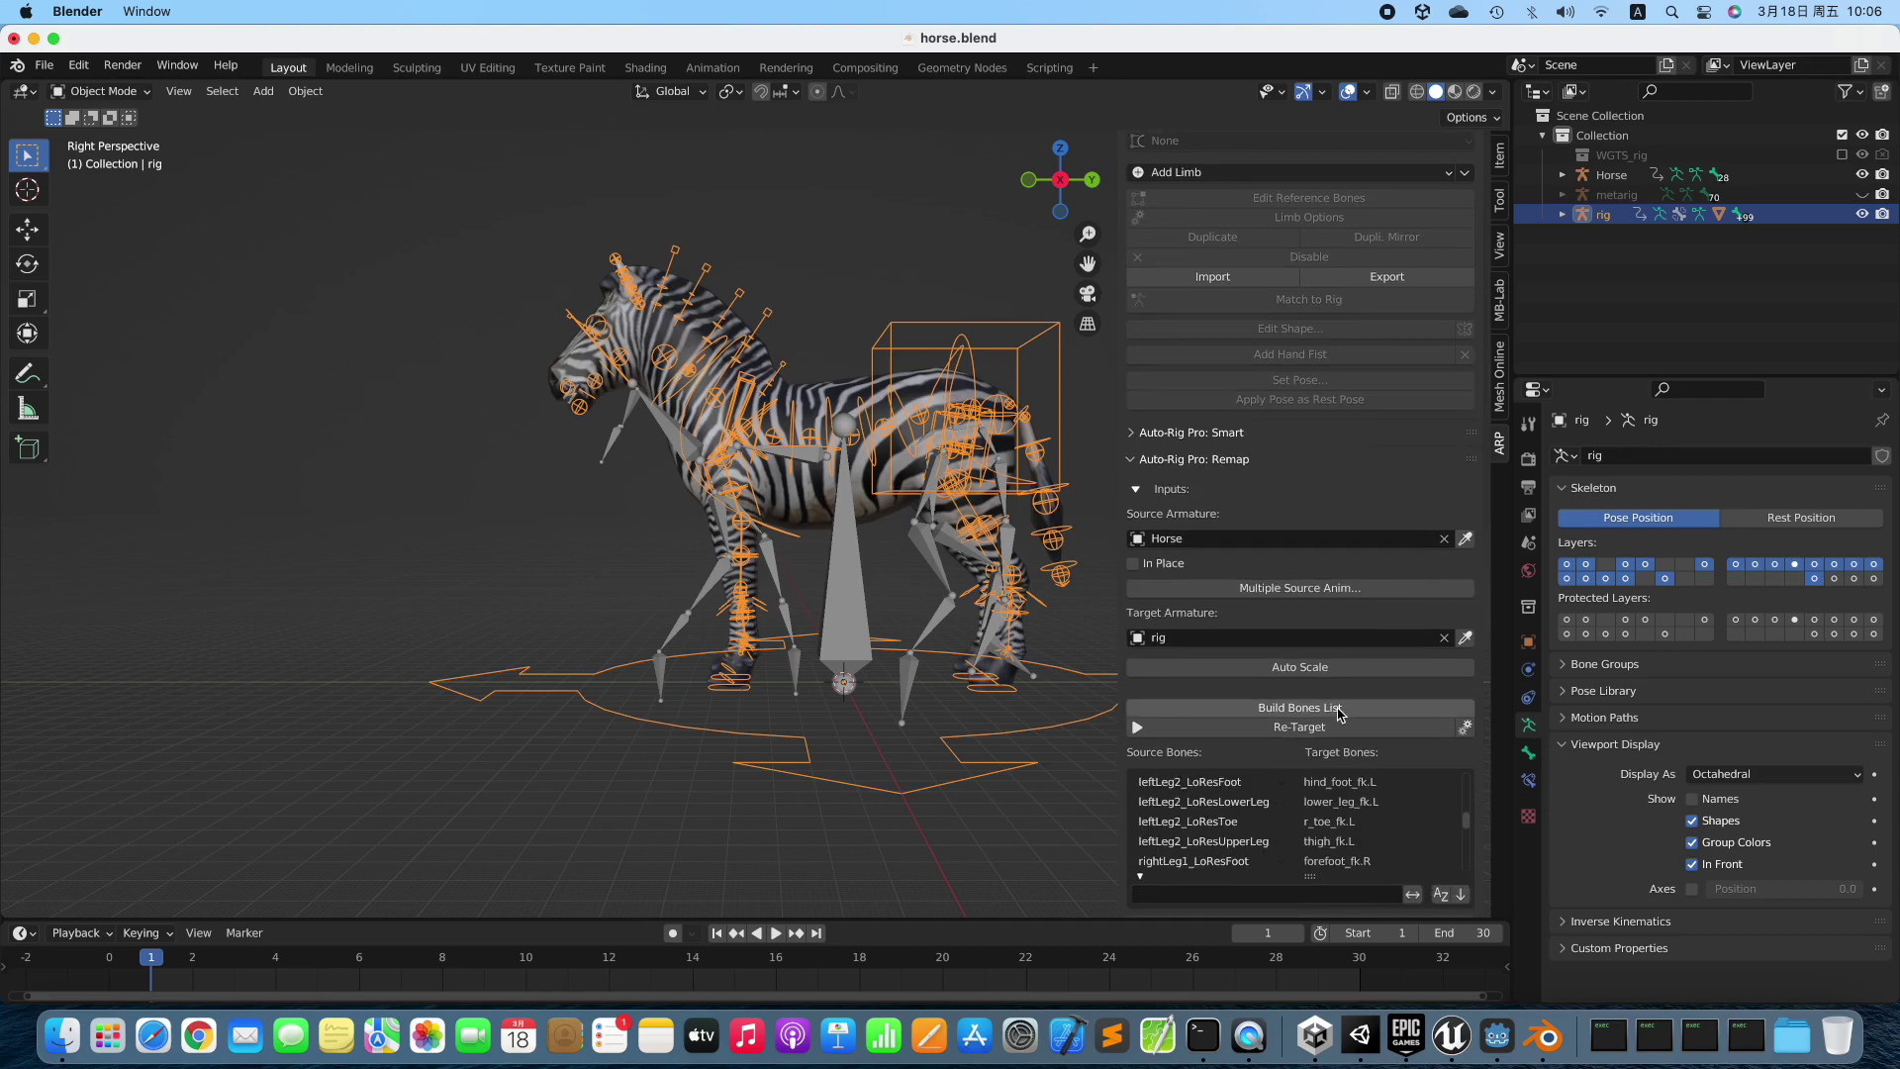
{"action": "left_click", "coordinate": [1338, 709]}
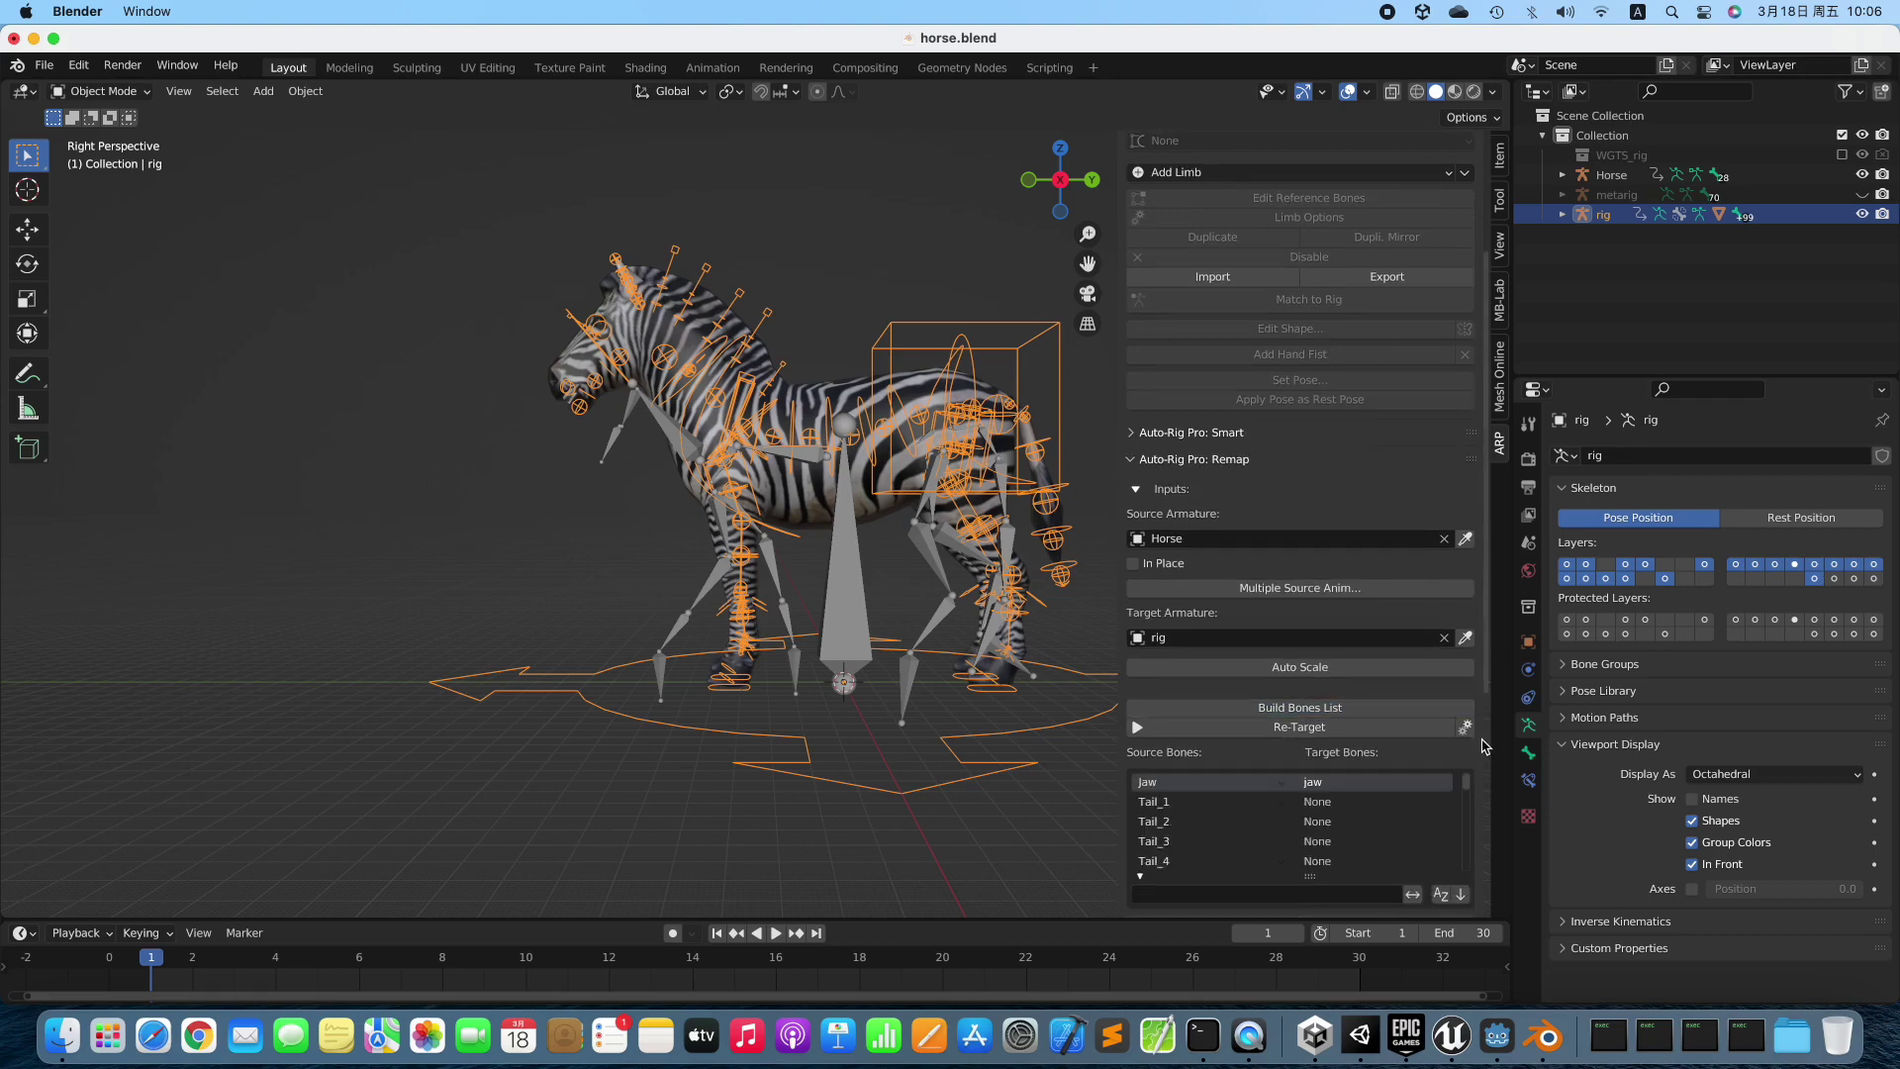
{"action": "scroll", "coordinate": [1484, 747], "scroll_direction": "down", "scroll_amount": 6}
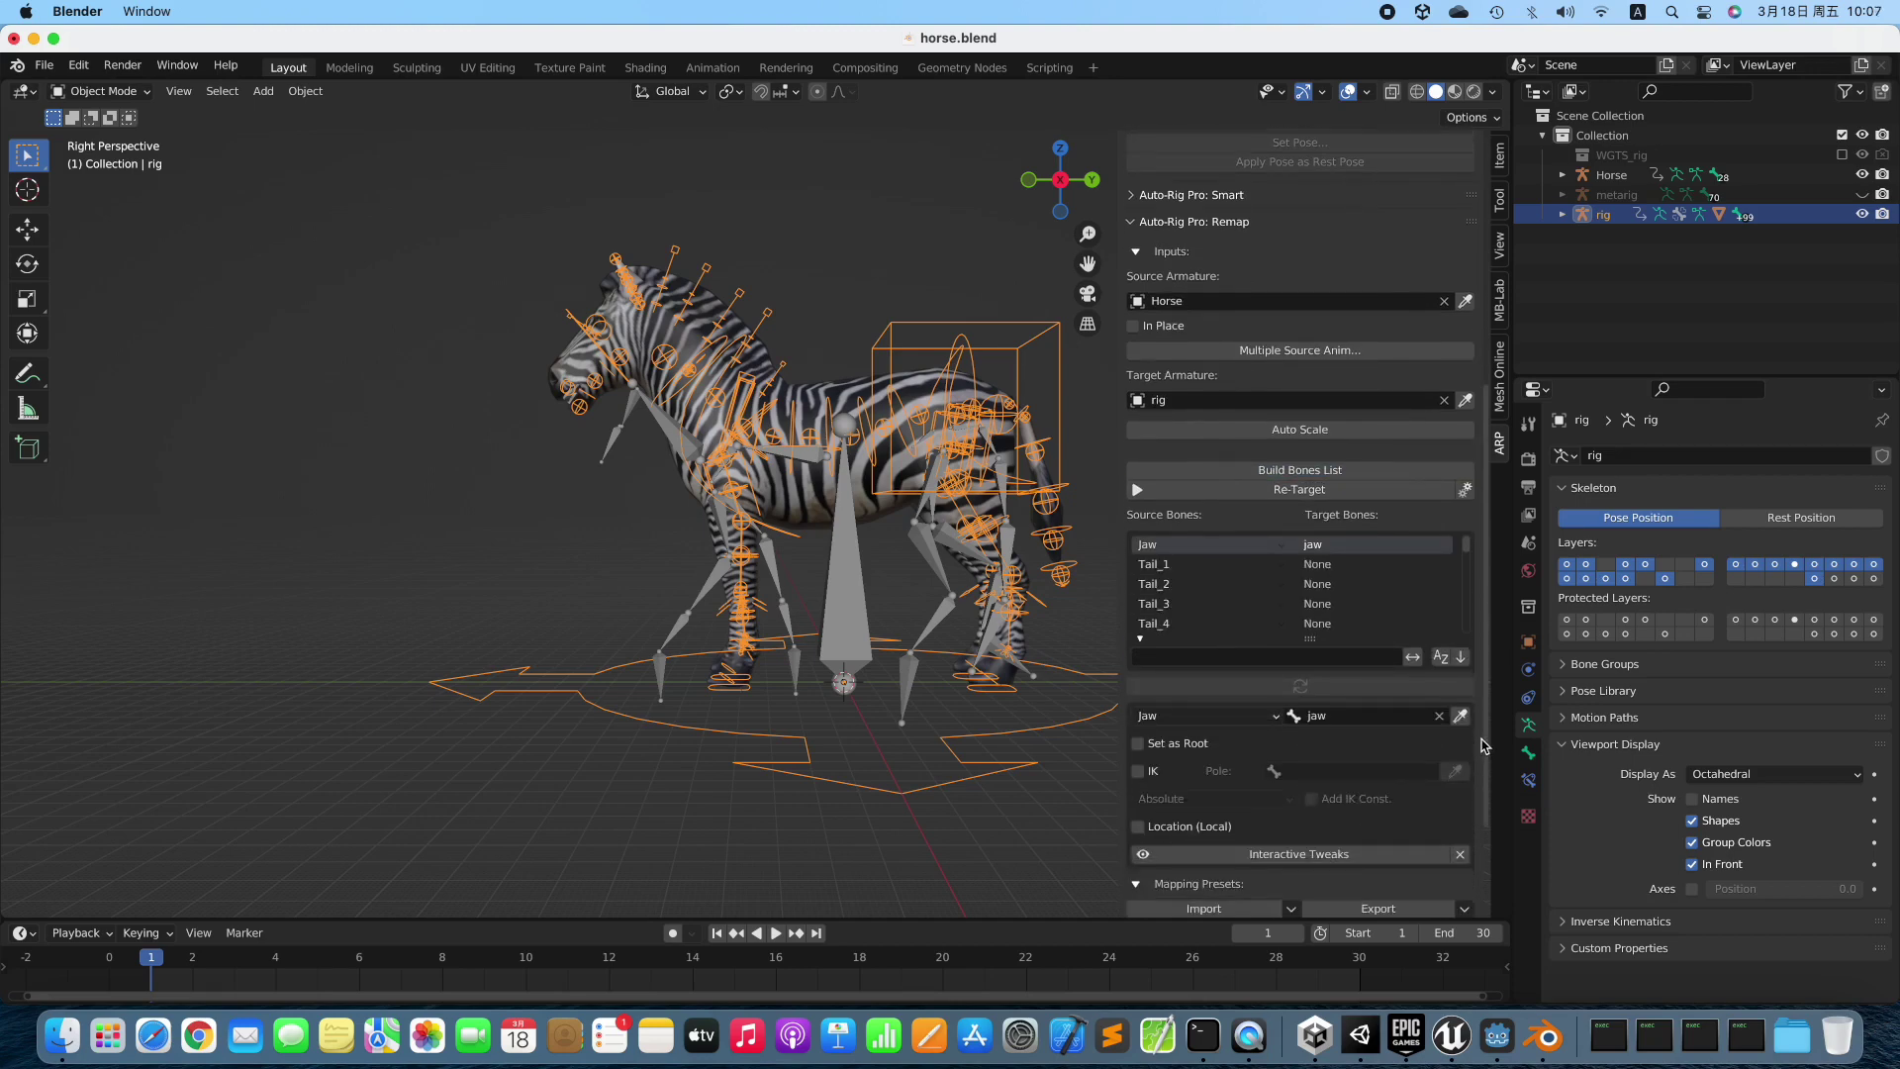
Import the remap_preset.bmap mapping preset, pairing Tail_1–Tail_4 with tail.001–tail.004.
{"action": "scroll", "coordinate": [1484, 747], "scroll_direction": "down", "scroll_amount": 4}
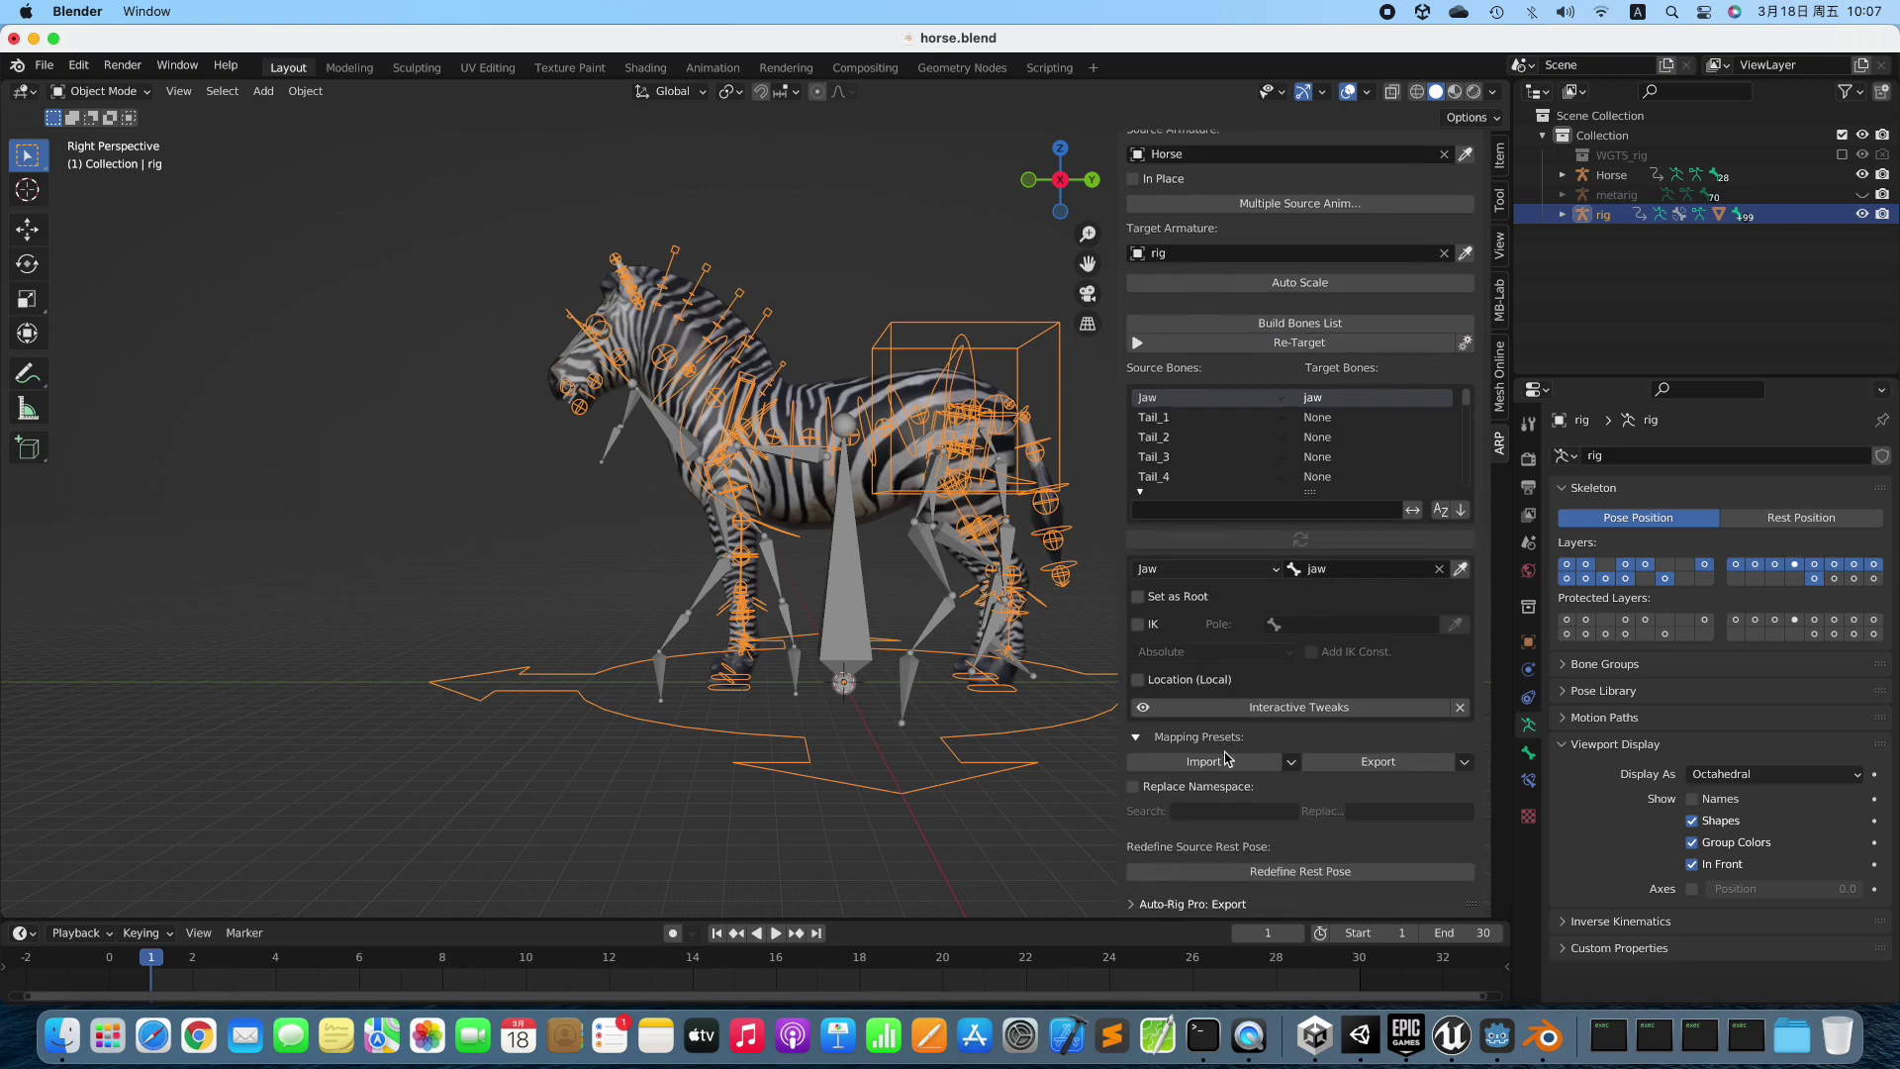
{"action": "left_click", "coordinate": [1227, 758]}
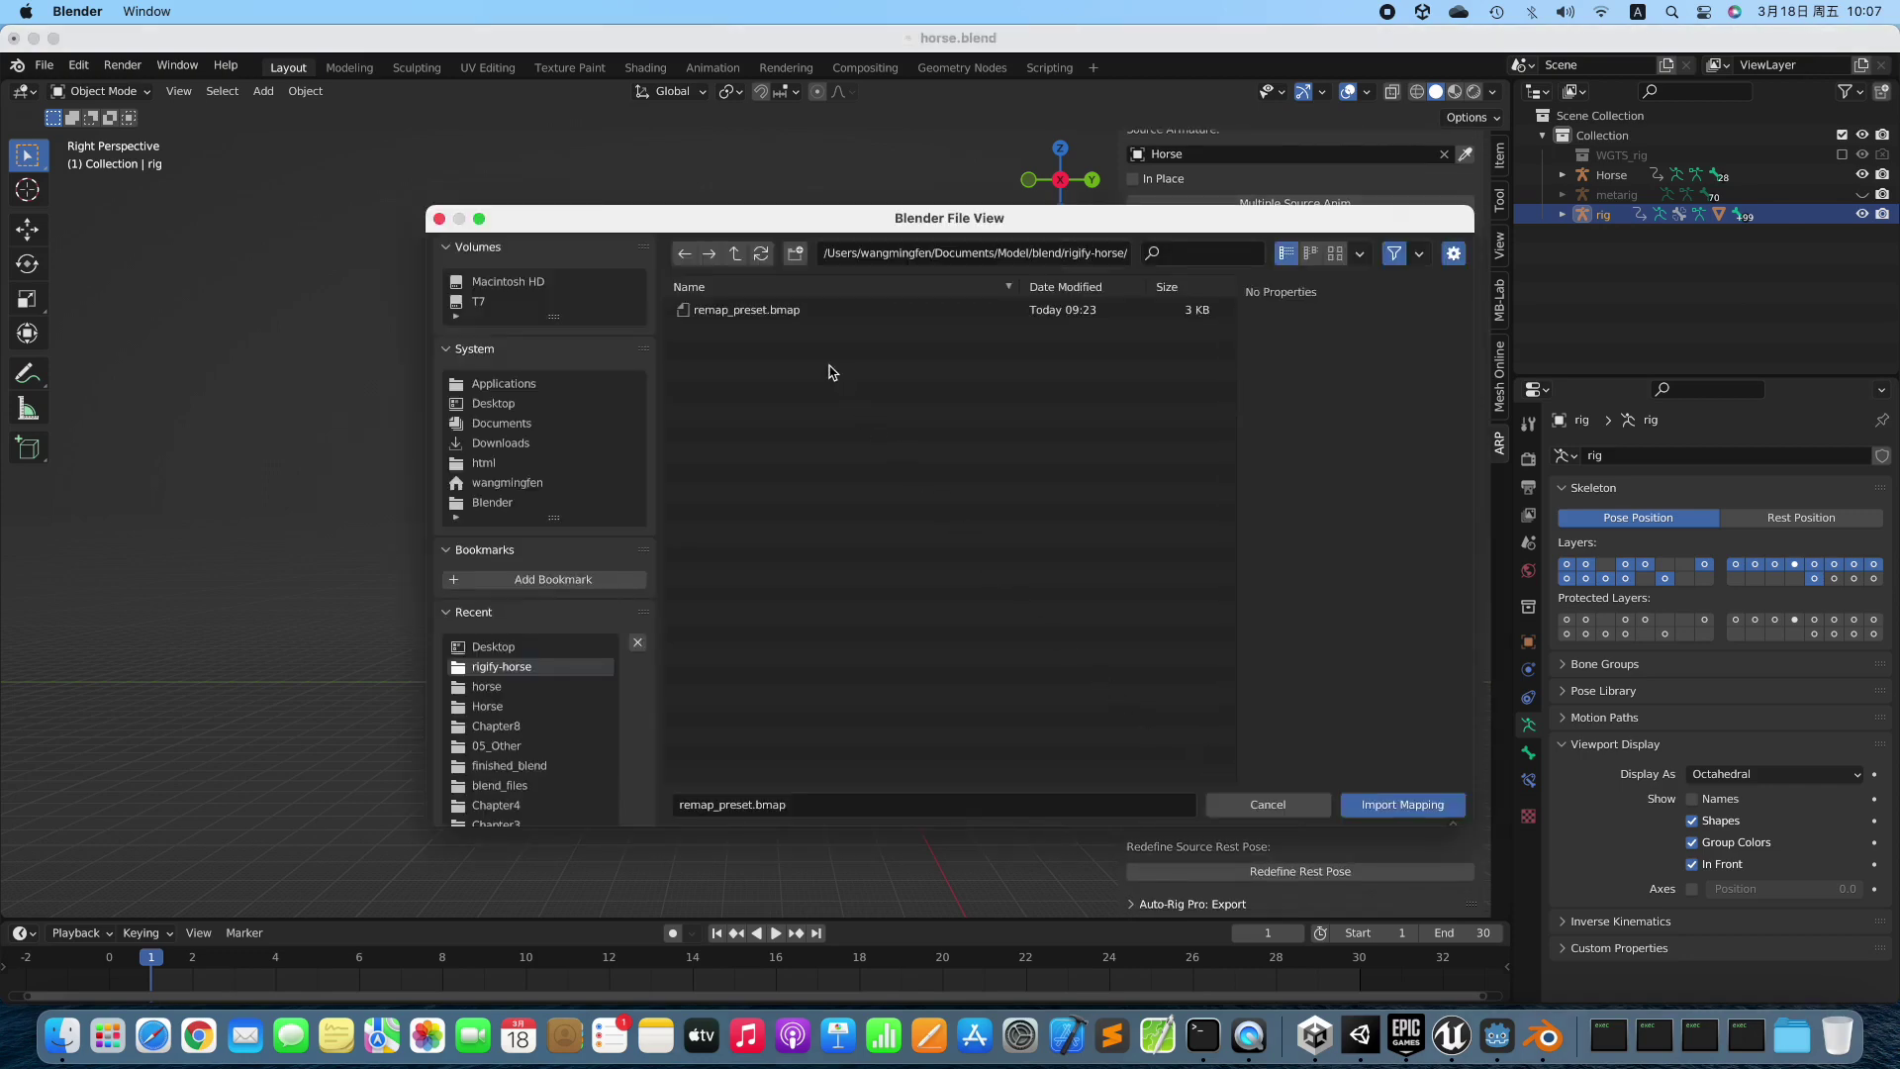
{"action": "left_click", "coordinate": [809, 313]}
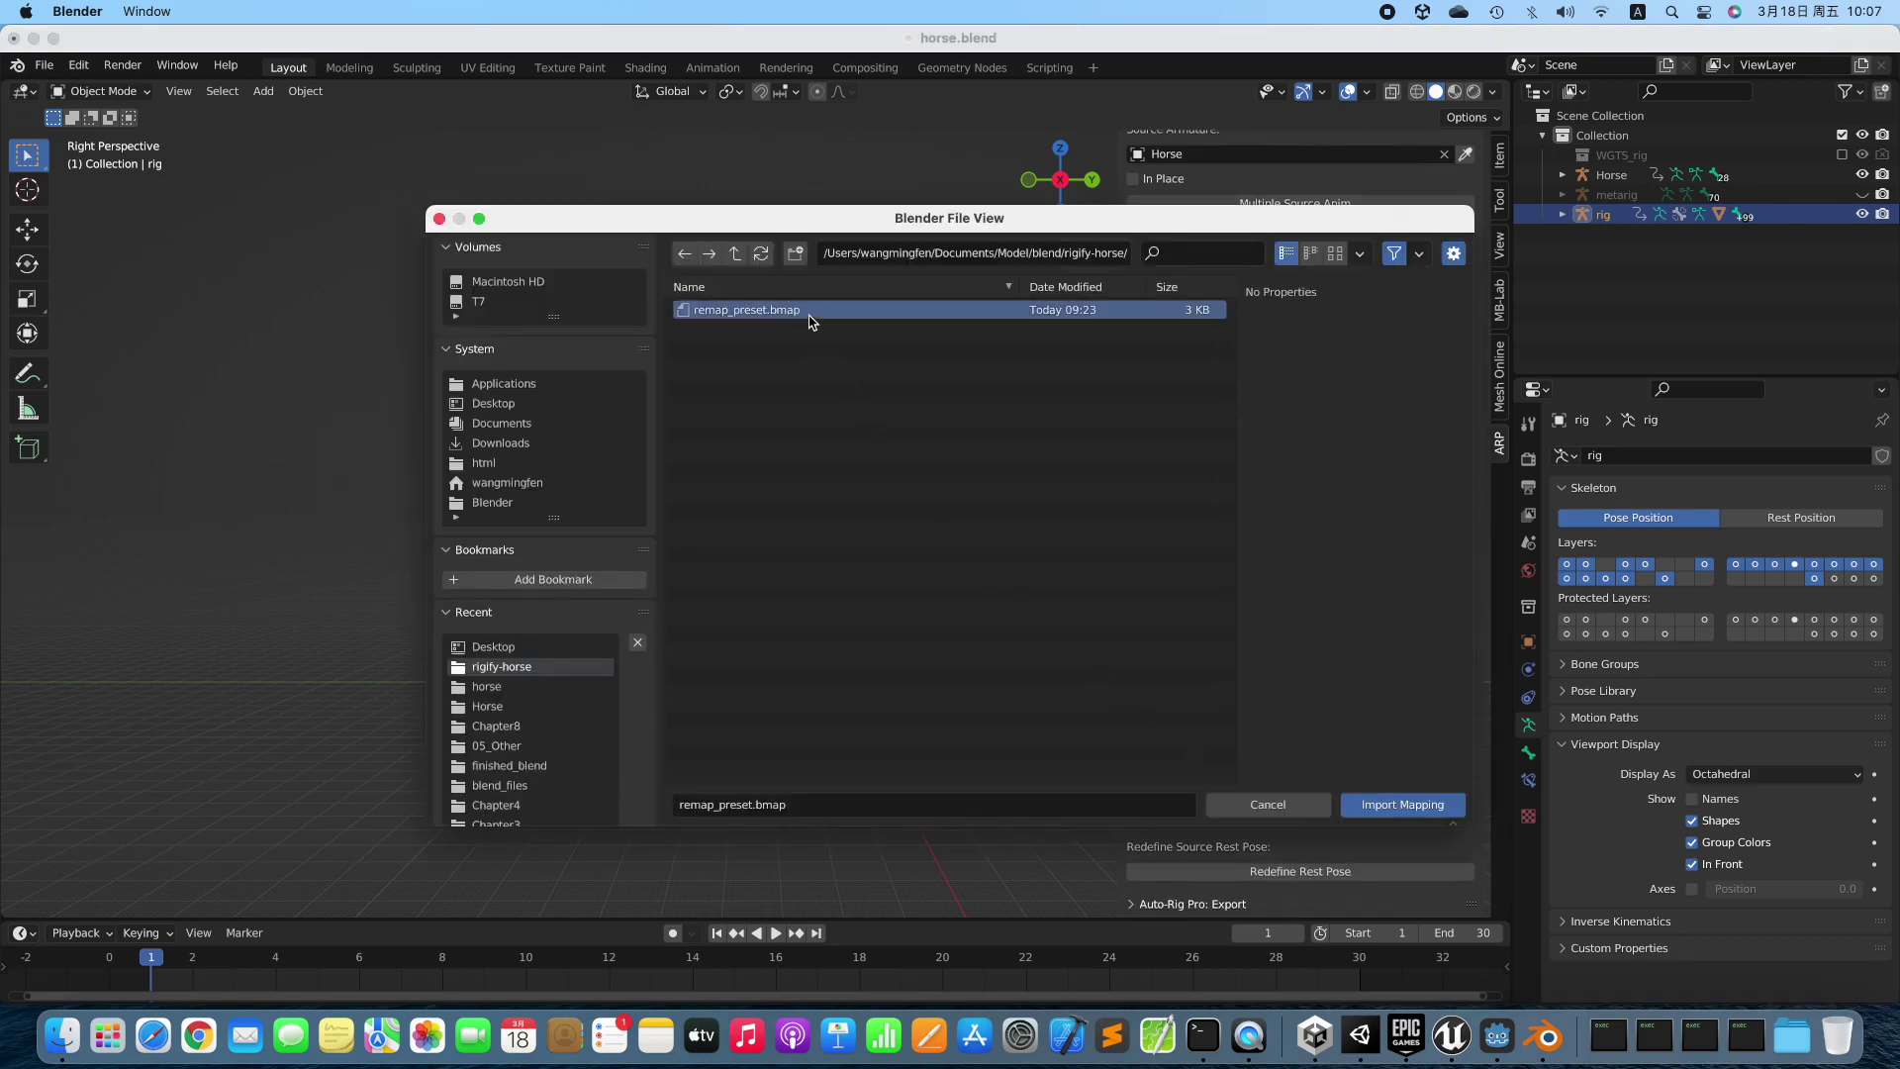
{"action": "left_click", "coordinate": [1405, 803]}
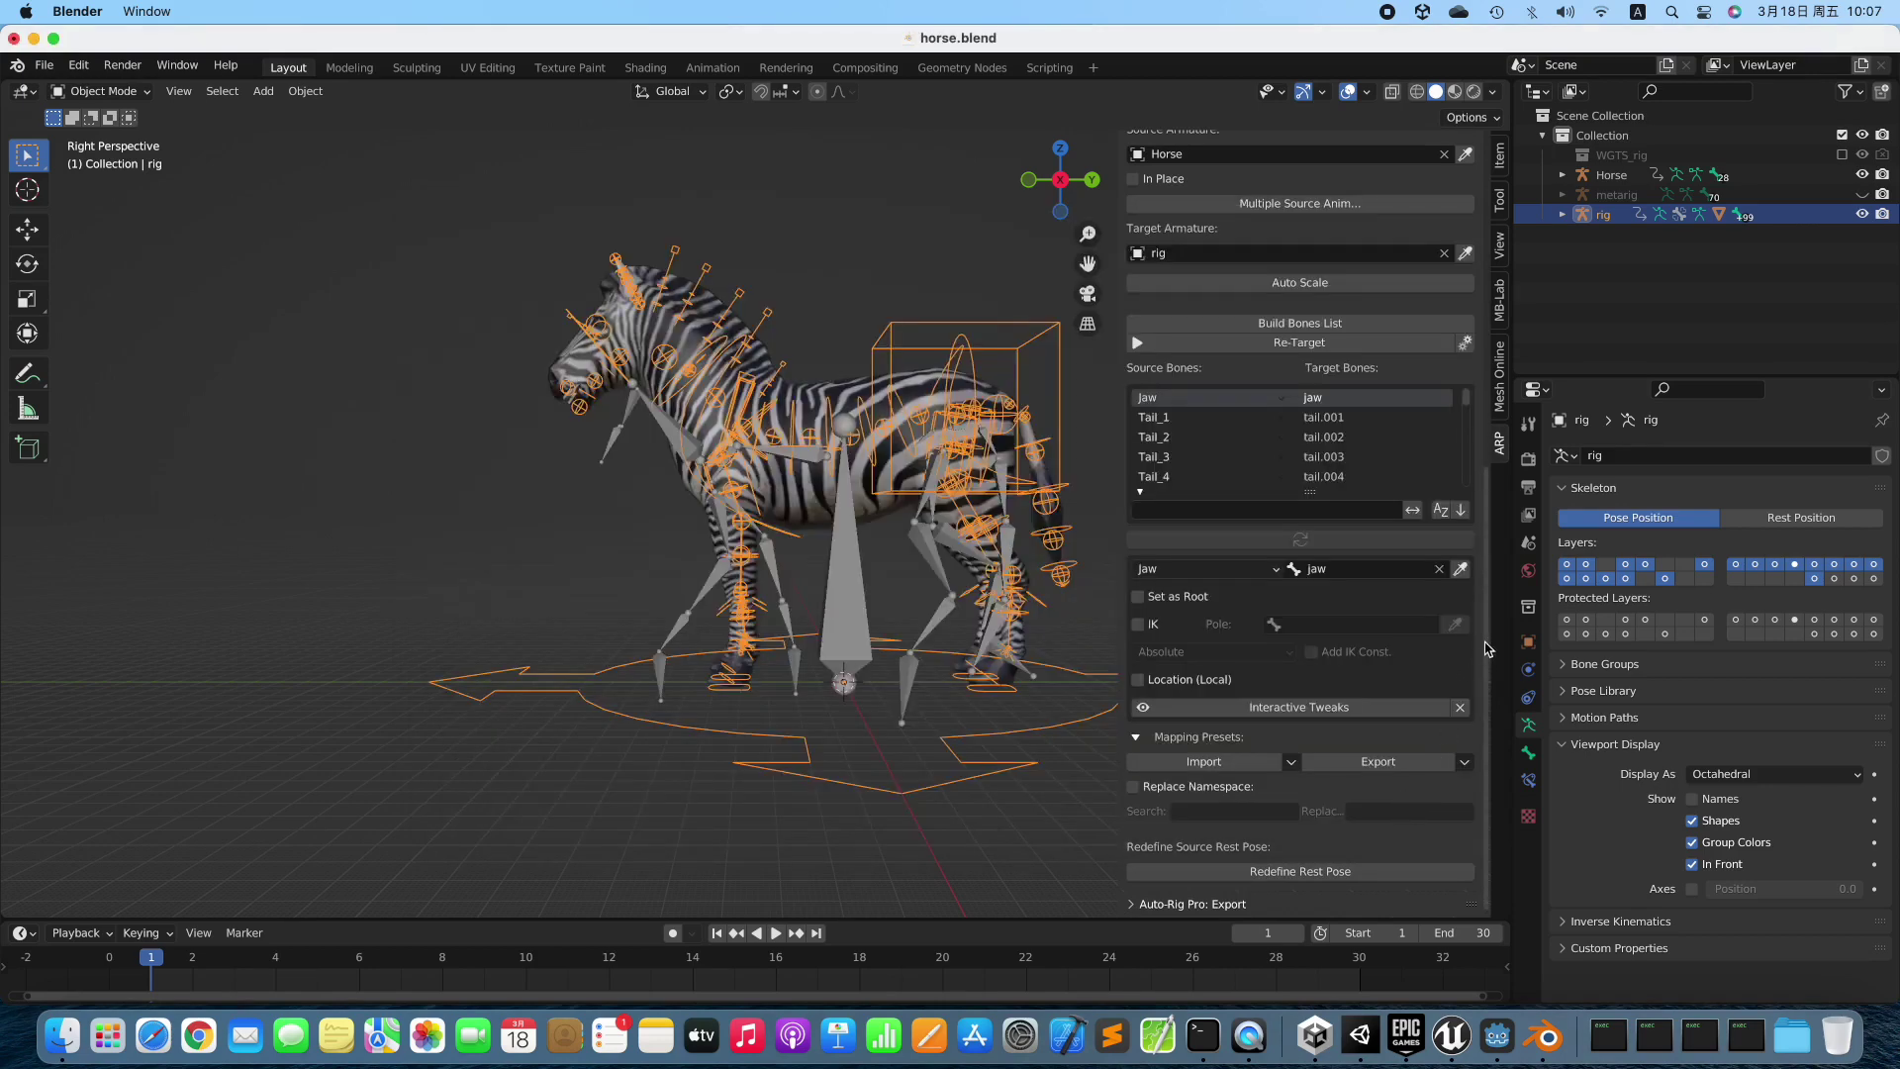
{"action": "left_click_drag", "start_coordinate": [1485, 648], "coordinate": [1501, 479]}
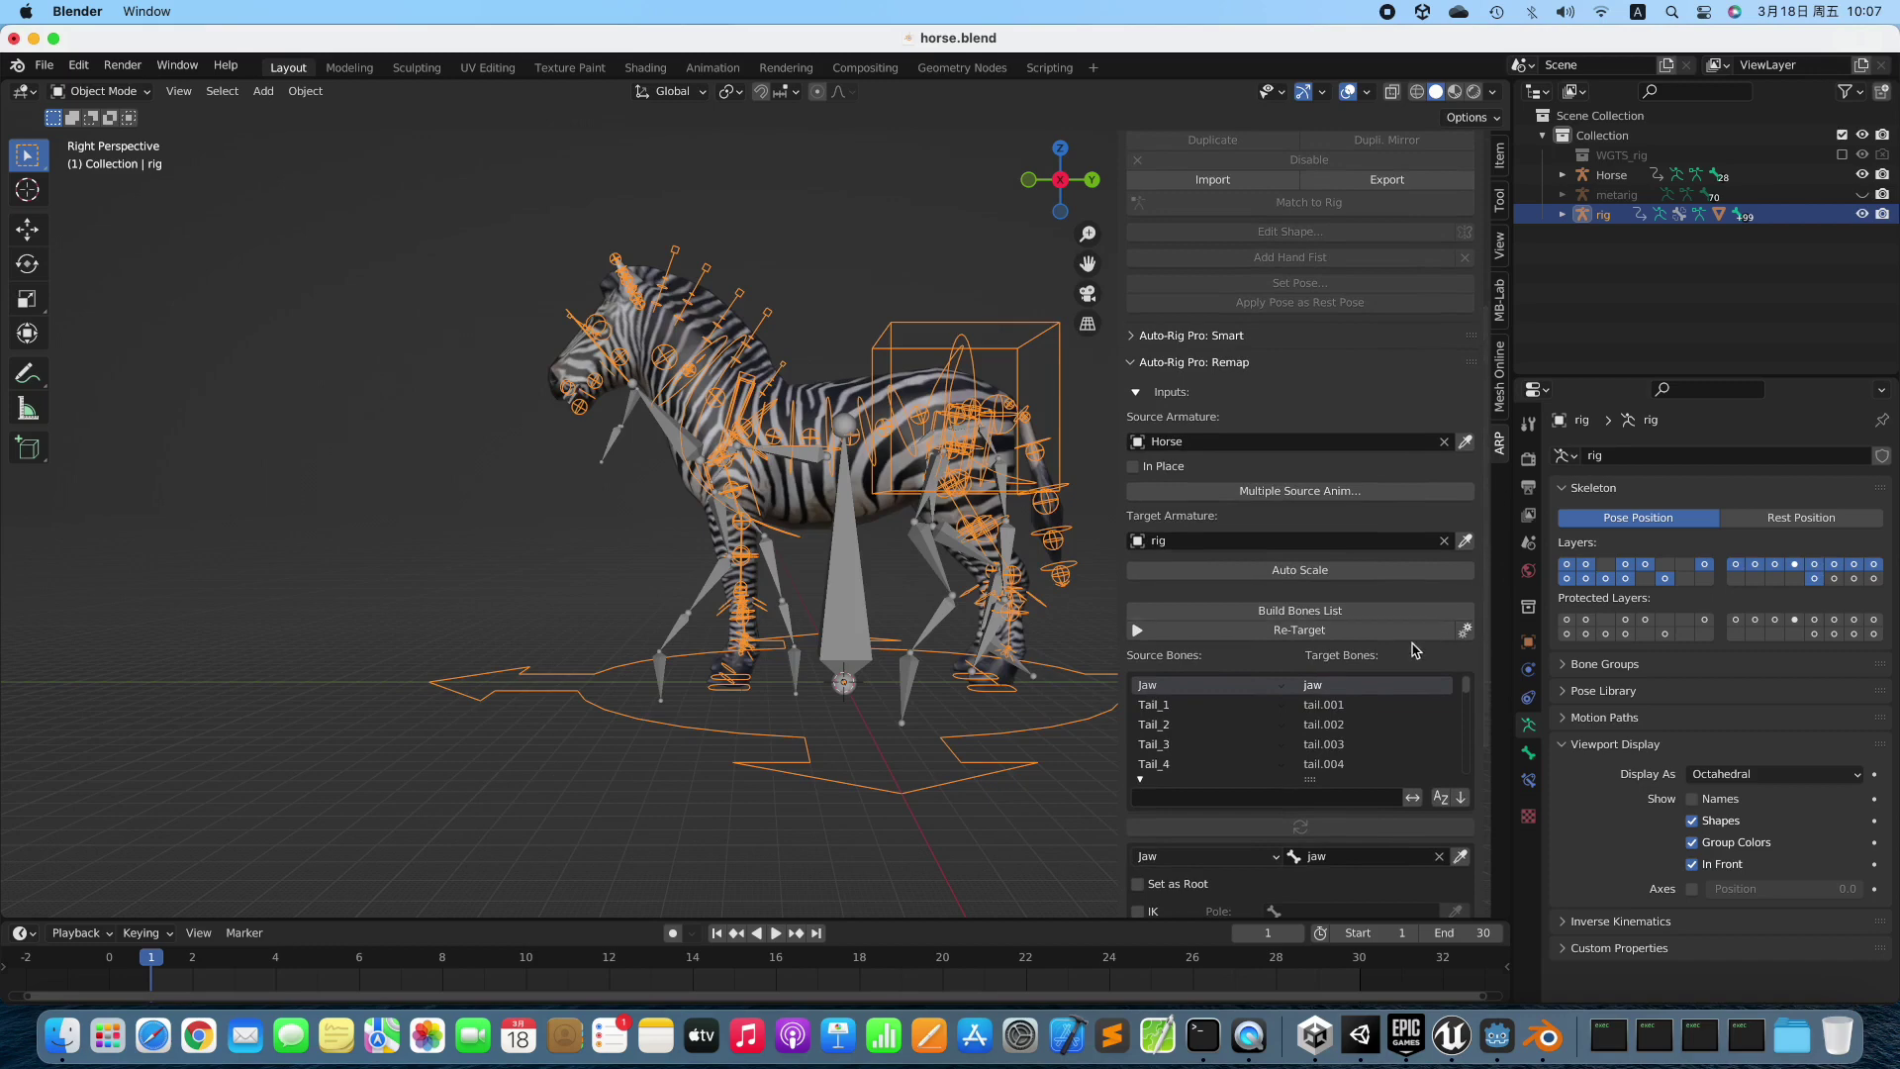
Retarget the horse animation onto the rig for frames 1–30 and hide the Horse armature.
{"action": "left_click", "coordinate": [1320, 633]}
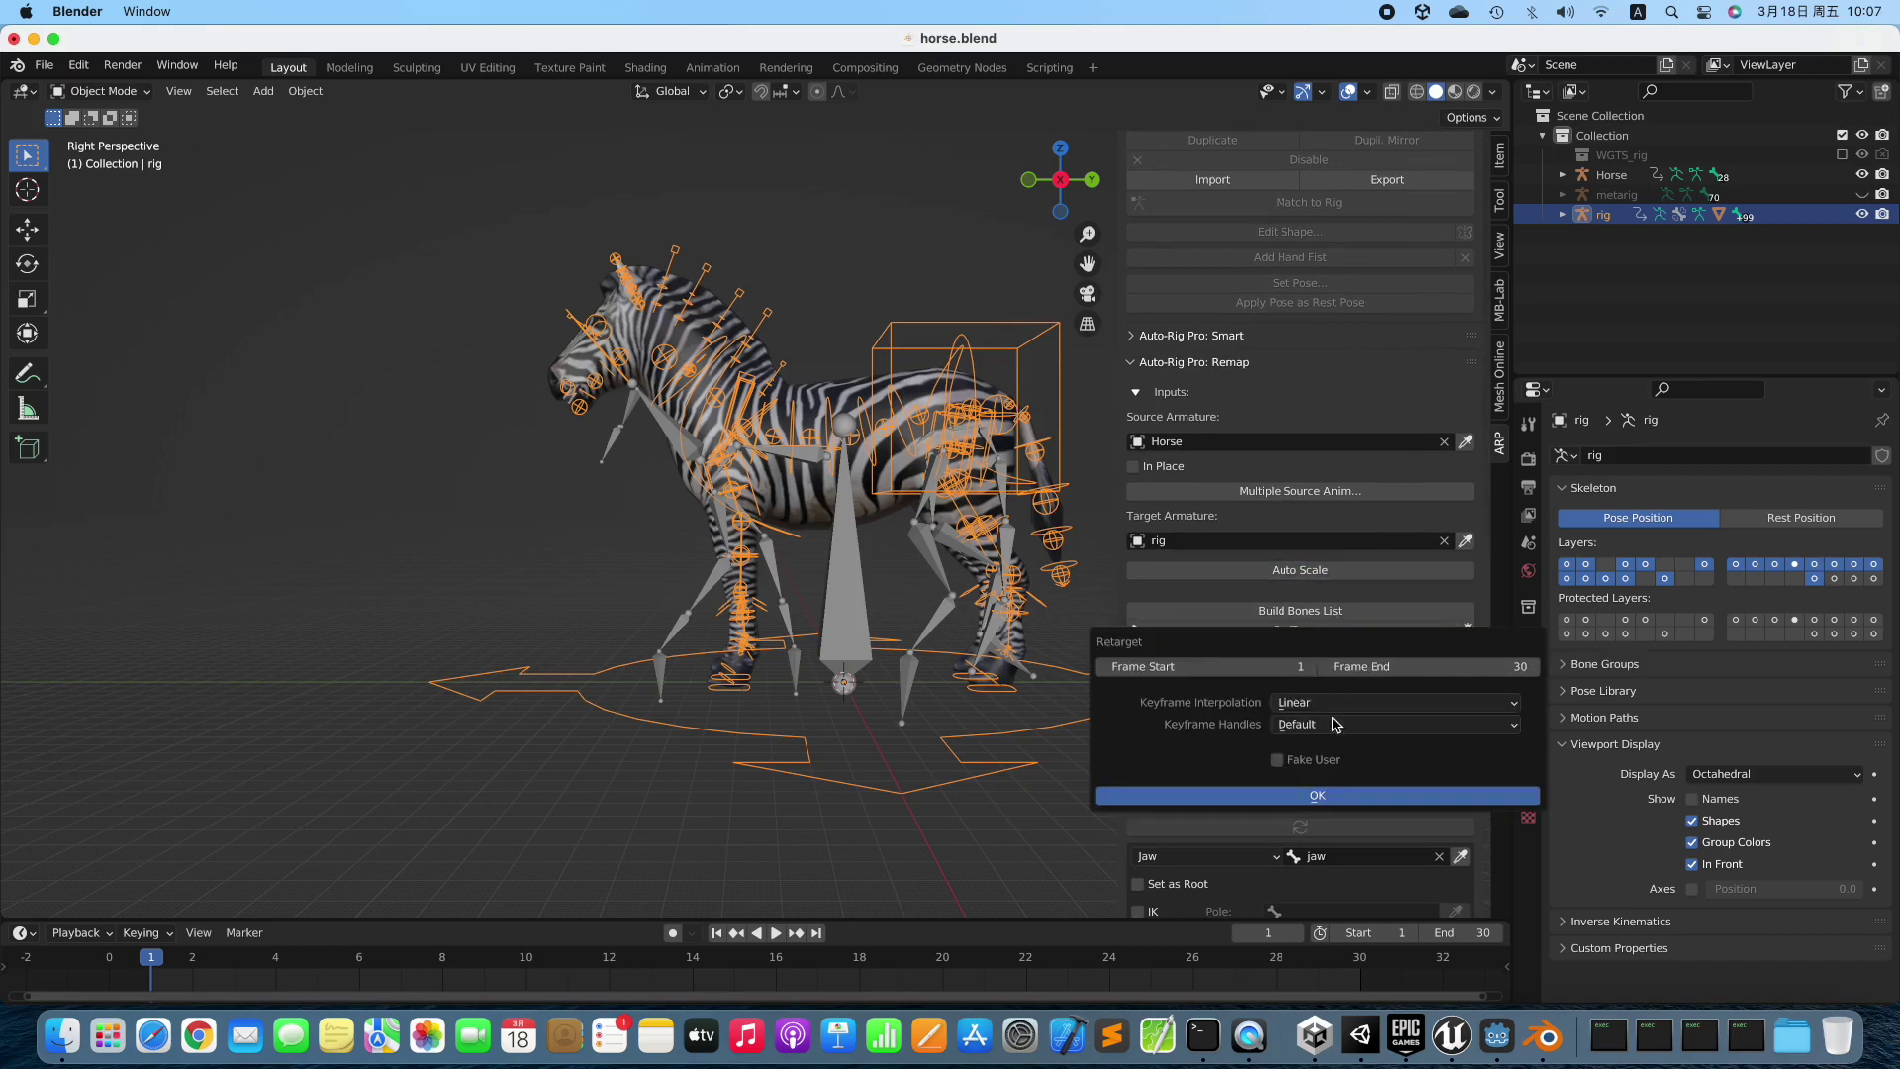
{"action": "left_click", "coordinate": [1317, 796]}
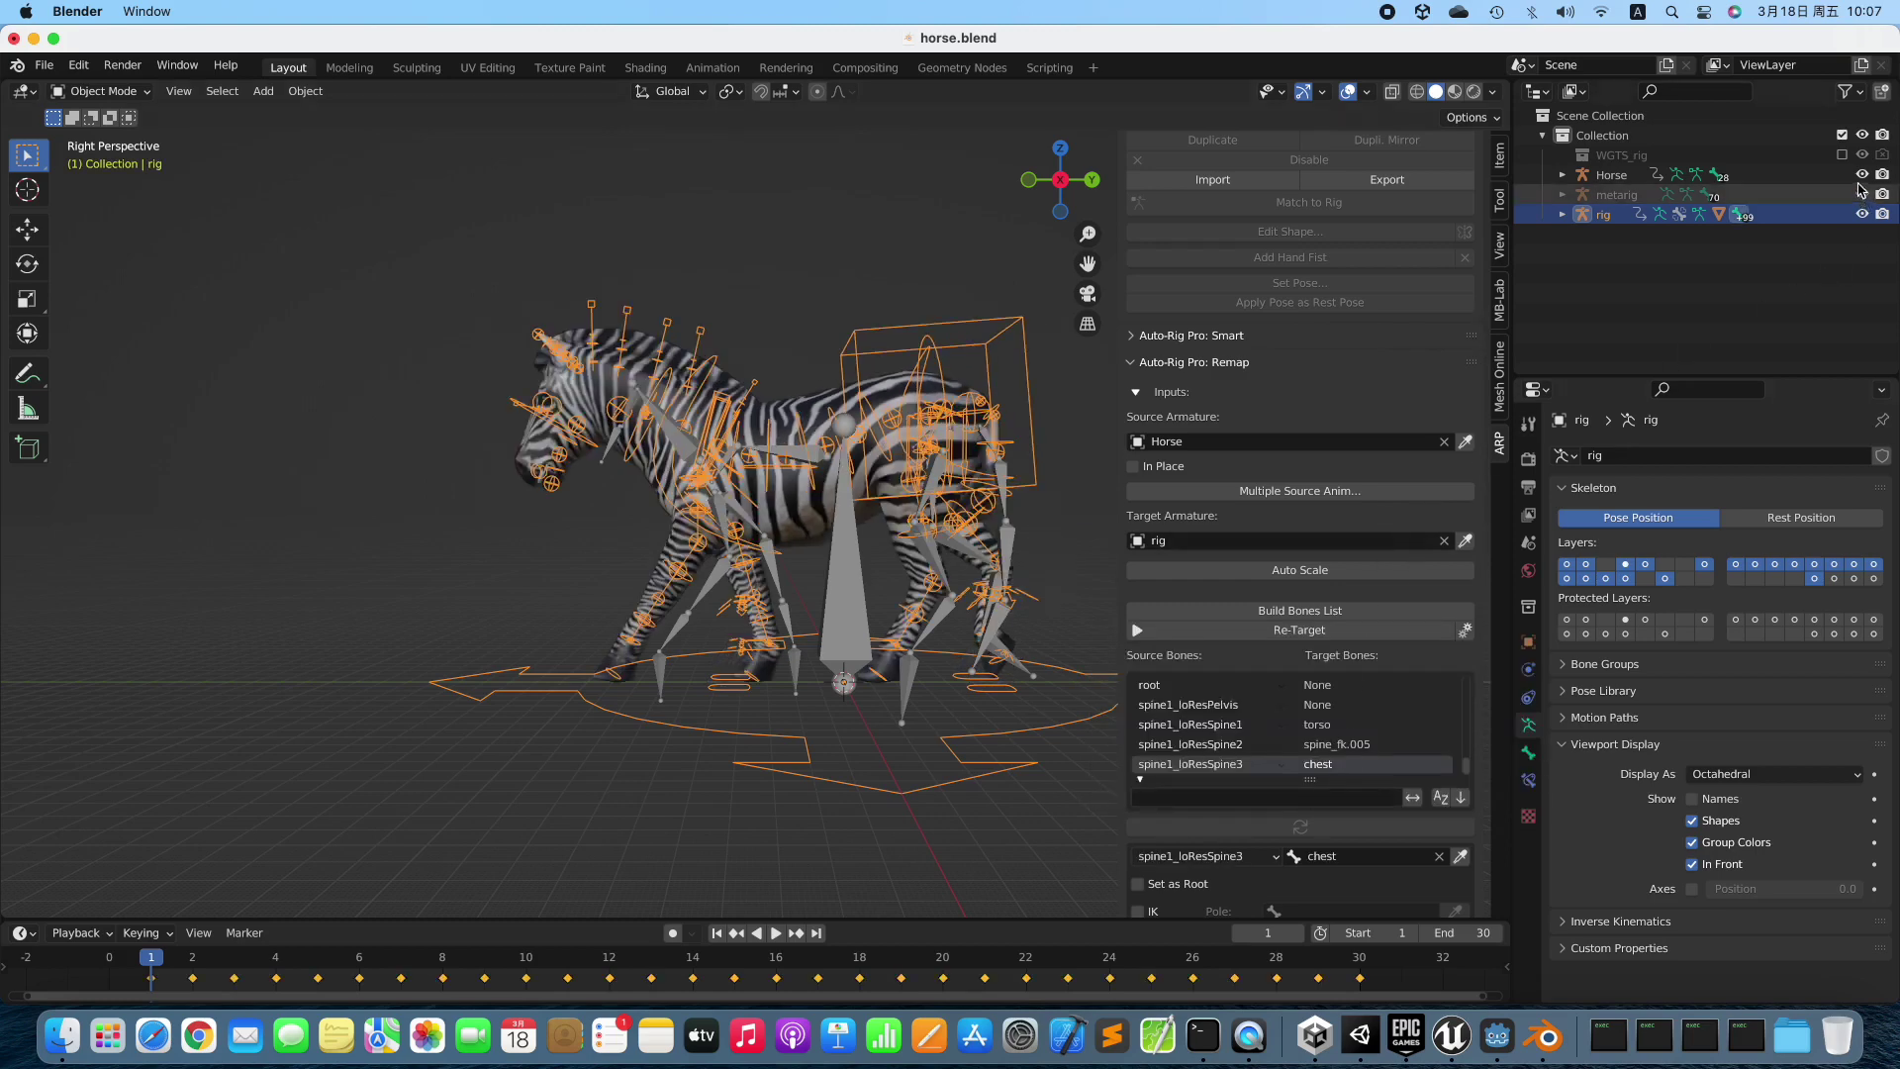
{"action": "left_click", "coordinate": [1863, 176]}
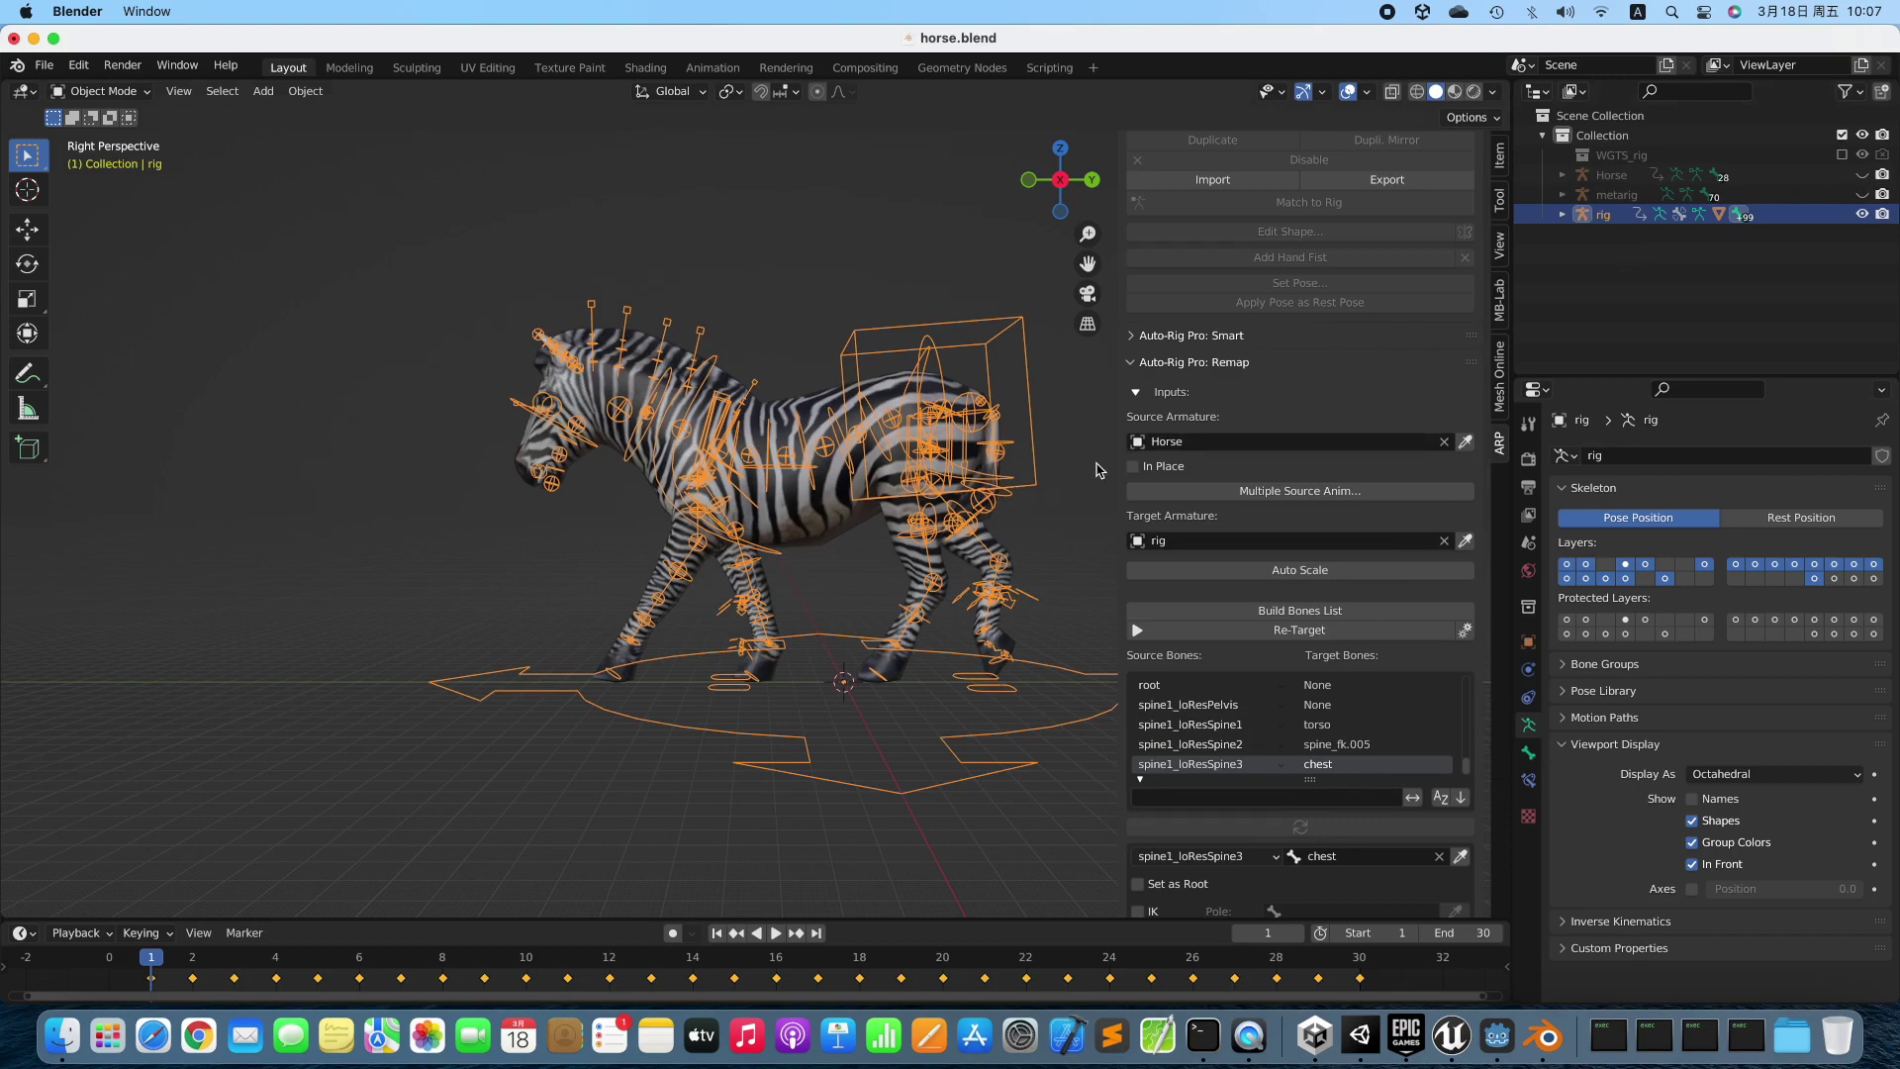
Preview the zebra's walk cycle, then select the zebra mesh along with its rig.
{"action": "key", "text": "n"}
{"action": "key", "text": "space"}
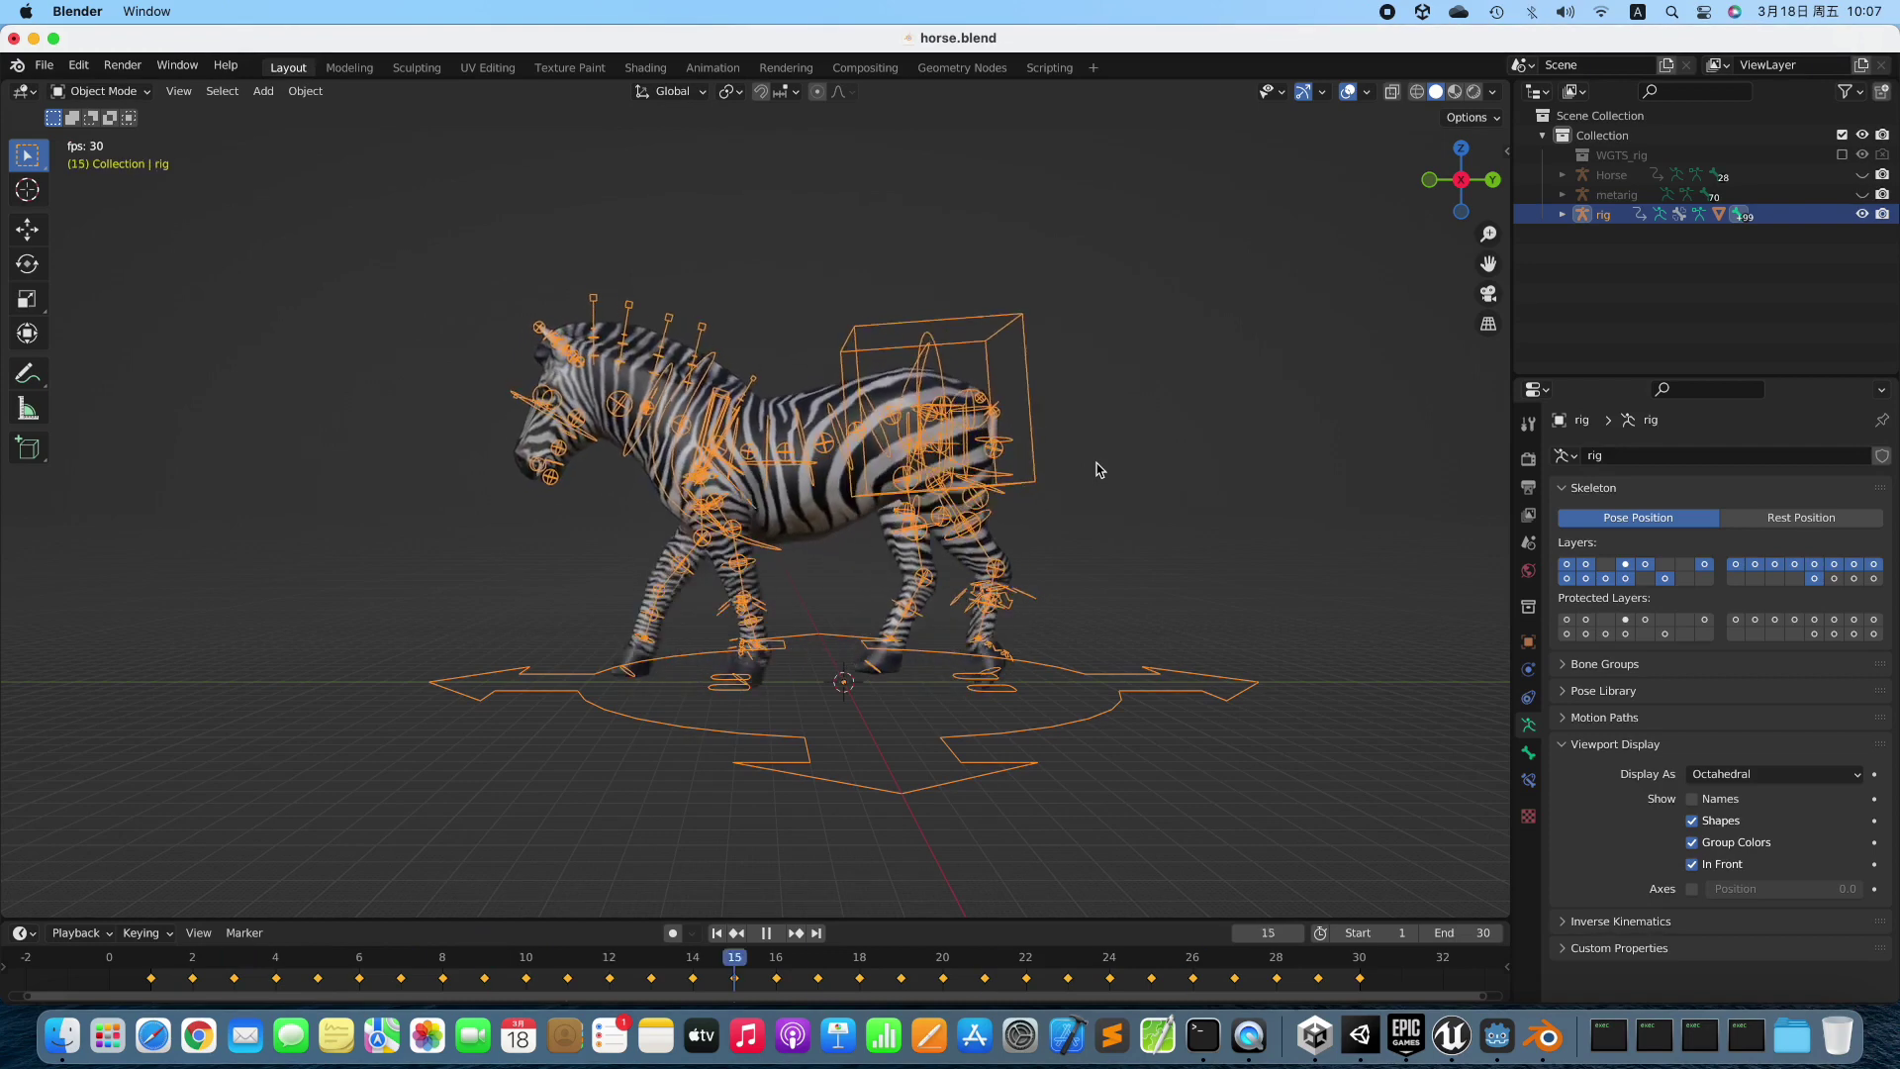
{"action": "key", "text": "Escape"}
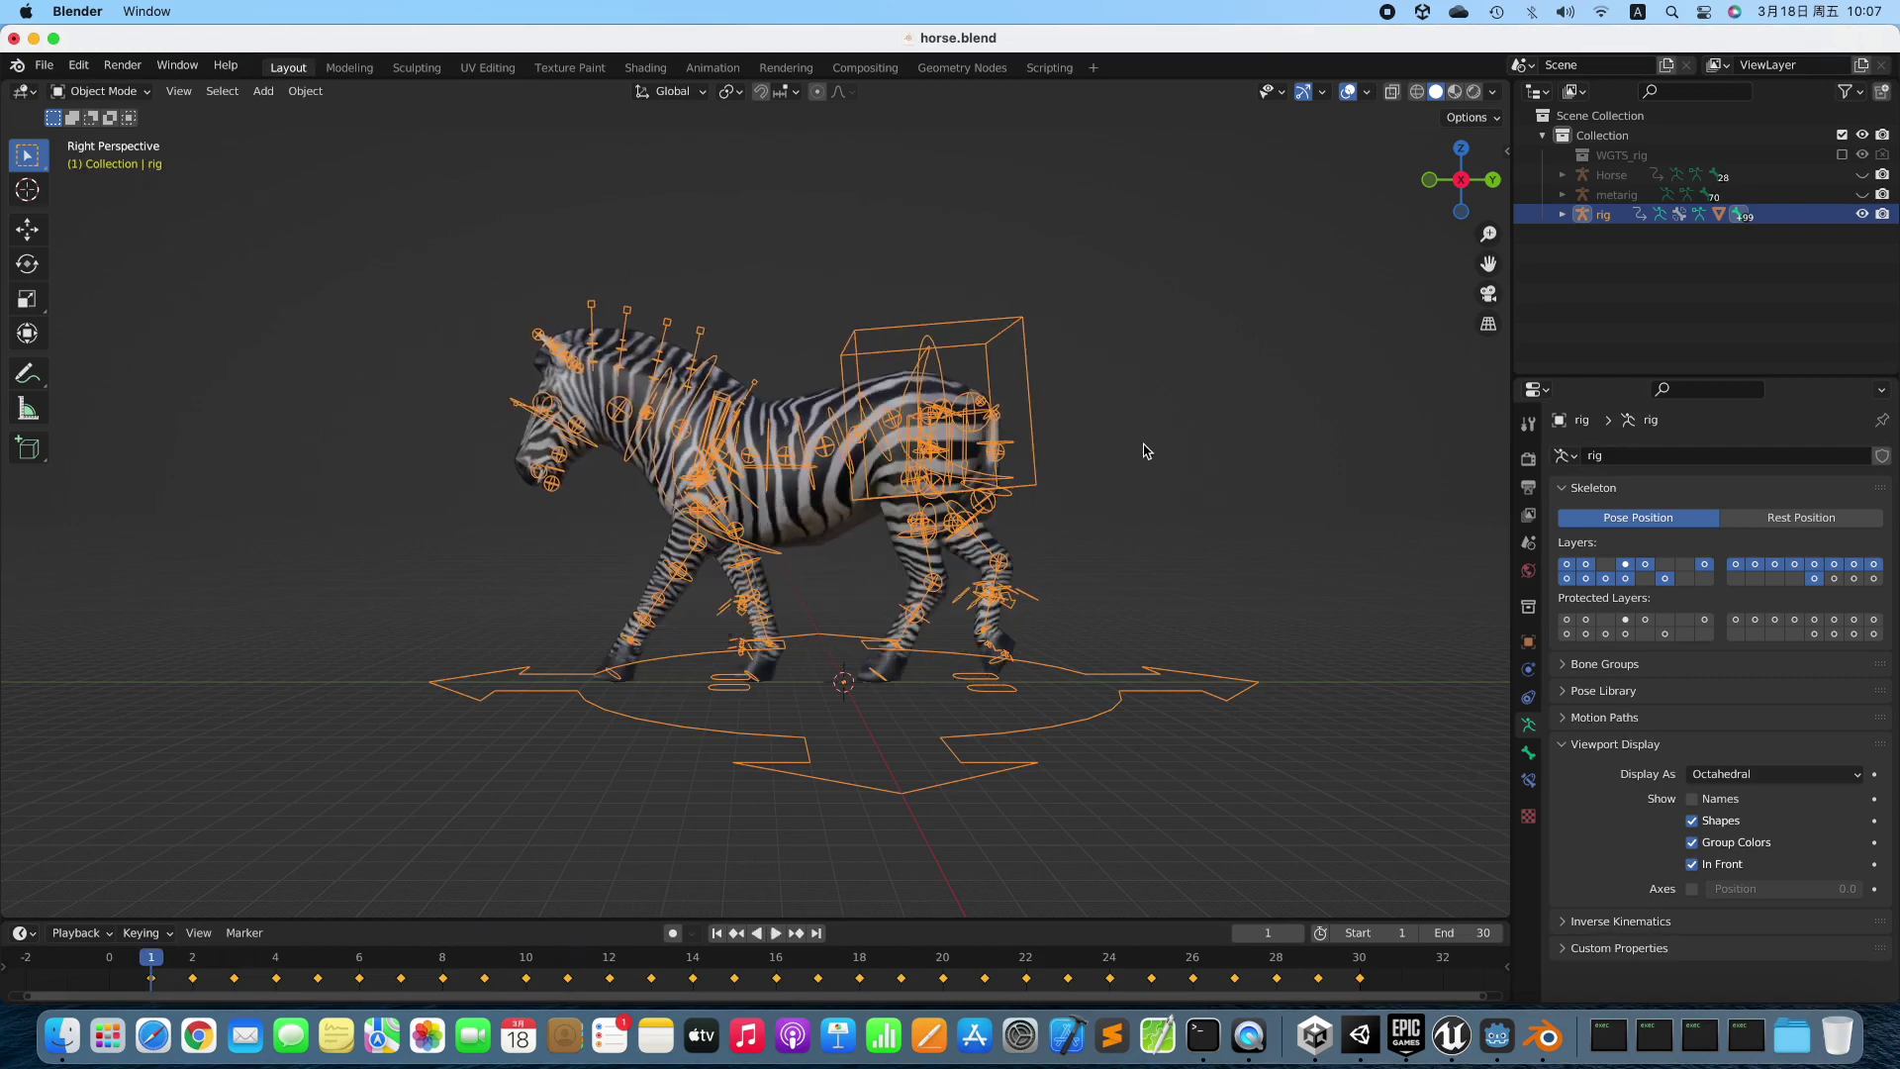
{"action": "key", "text": "a"}
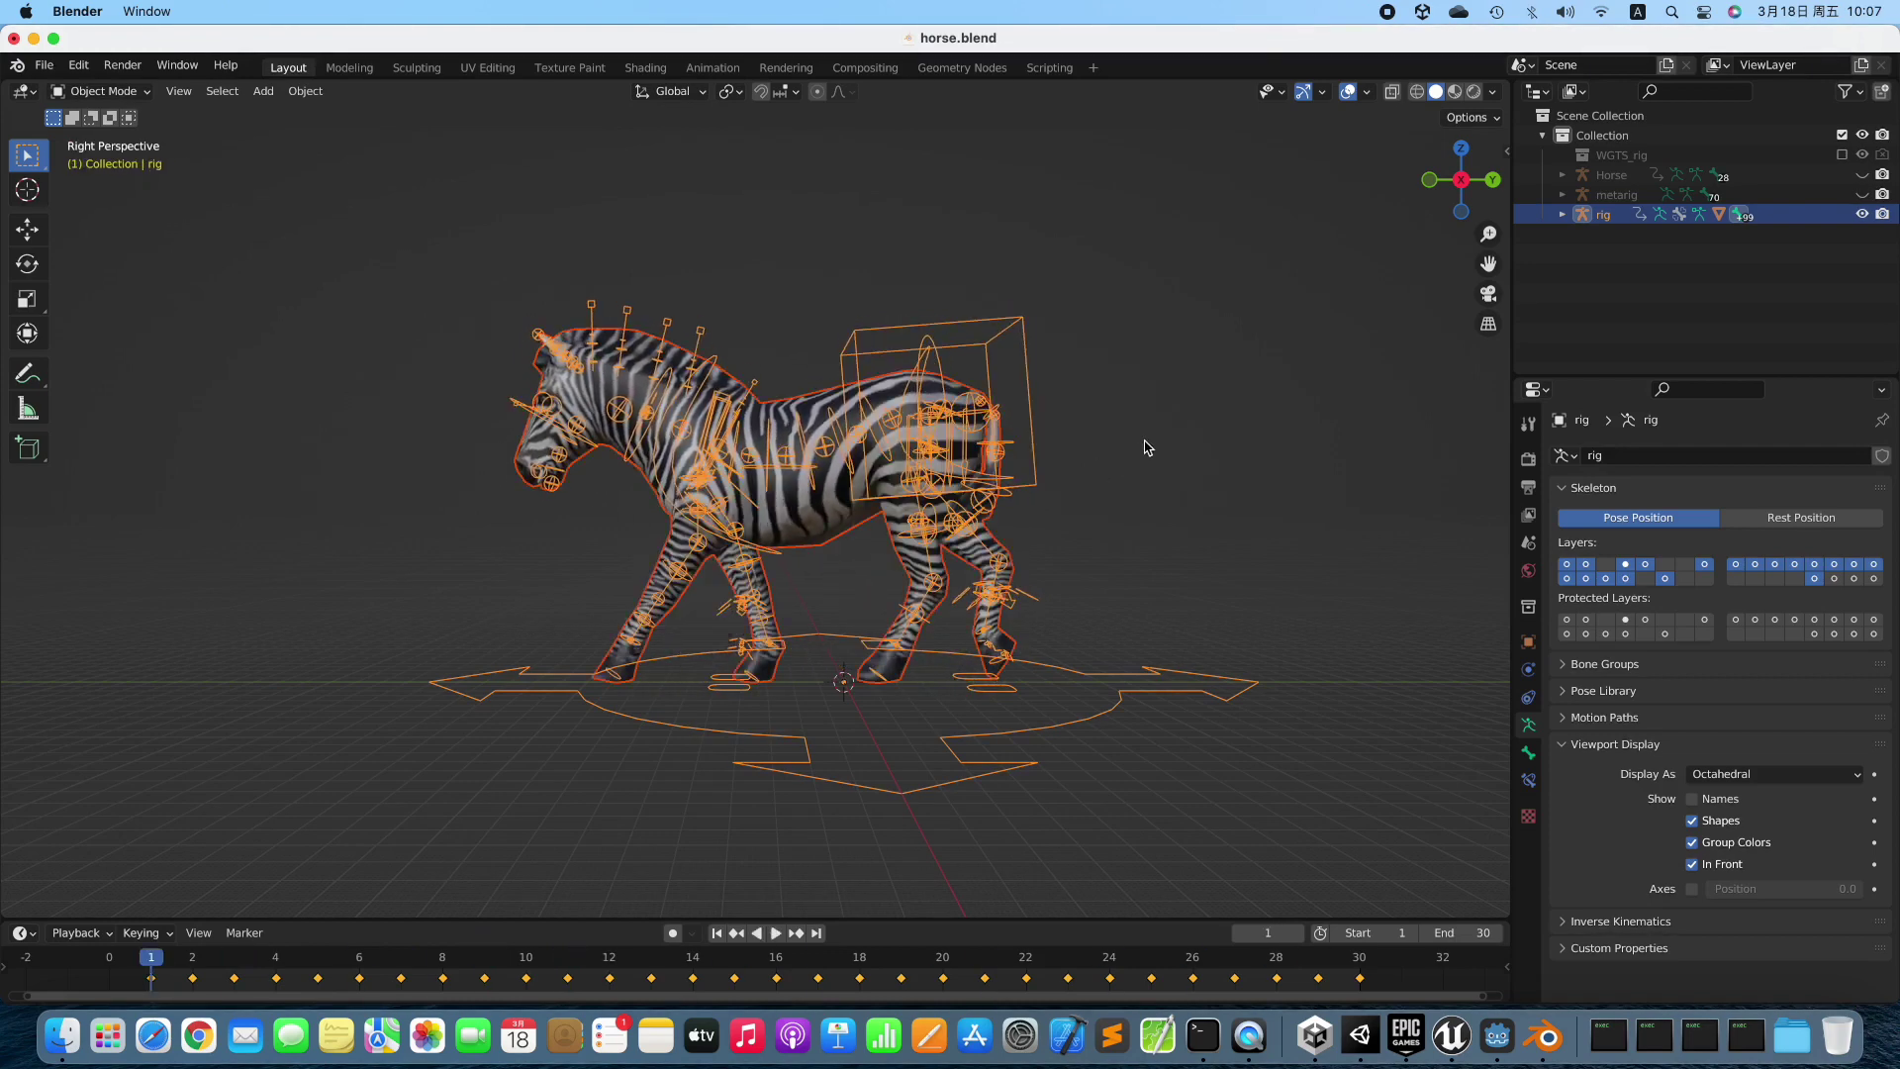
Export the zebra and rig with Better FBX Exporter to the Desktop as horse.fbx.
{"action": "left_click", "coordinate": [55, 67]}
{"action": "mouse_move", "coordinate": [172, 362]}
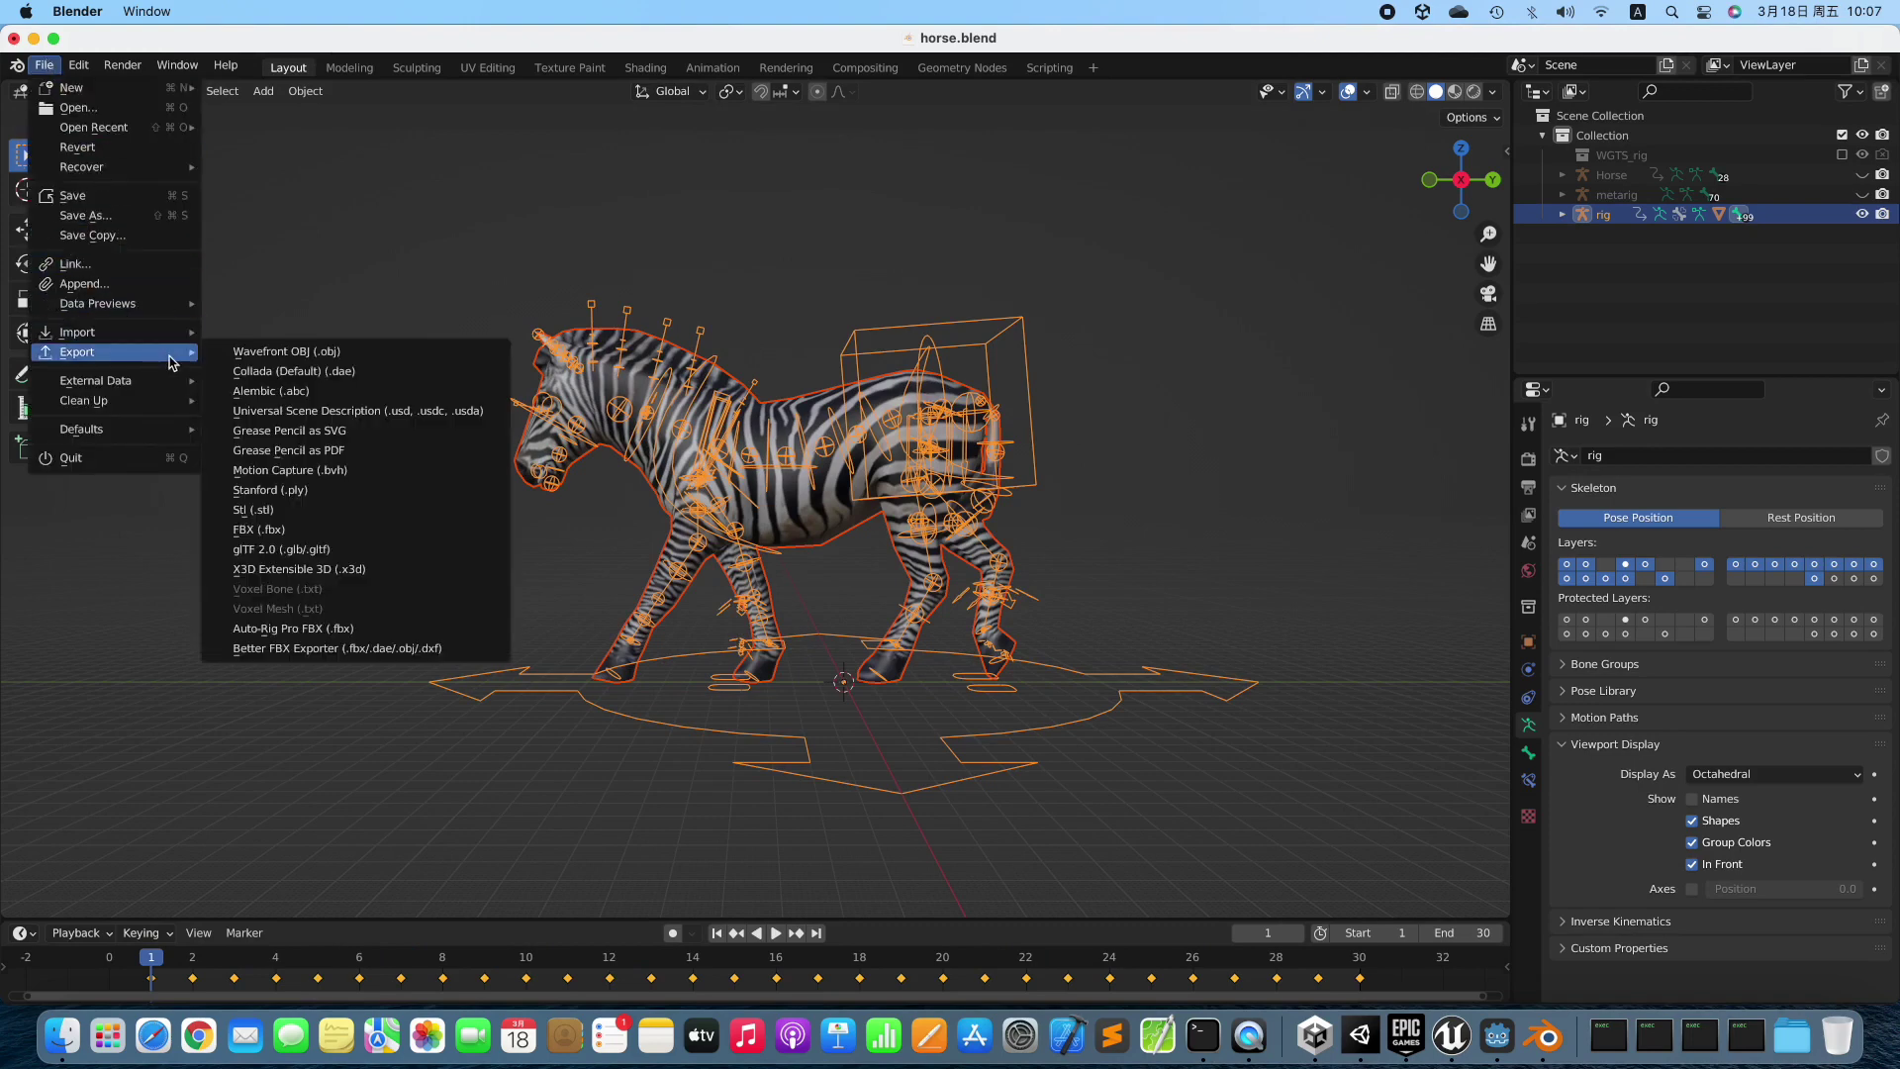
{"action": "left_click", "coordinate": [417, 649]}
{"action": "left_click", "coordinate": [498, 670]}
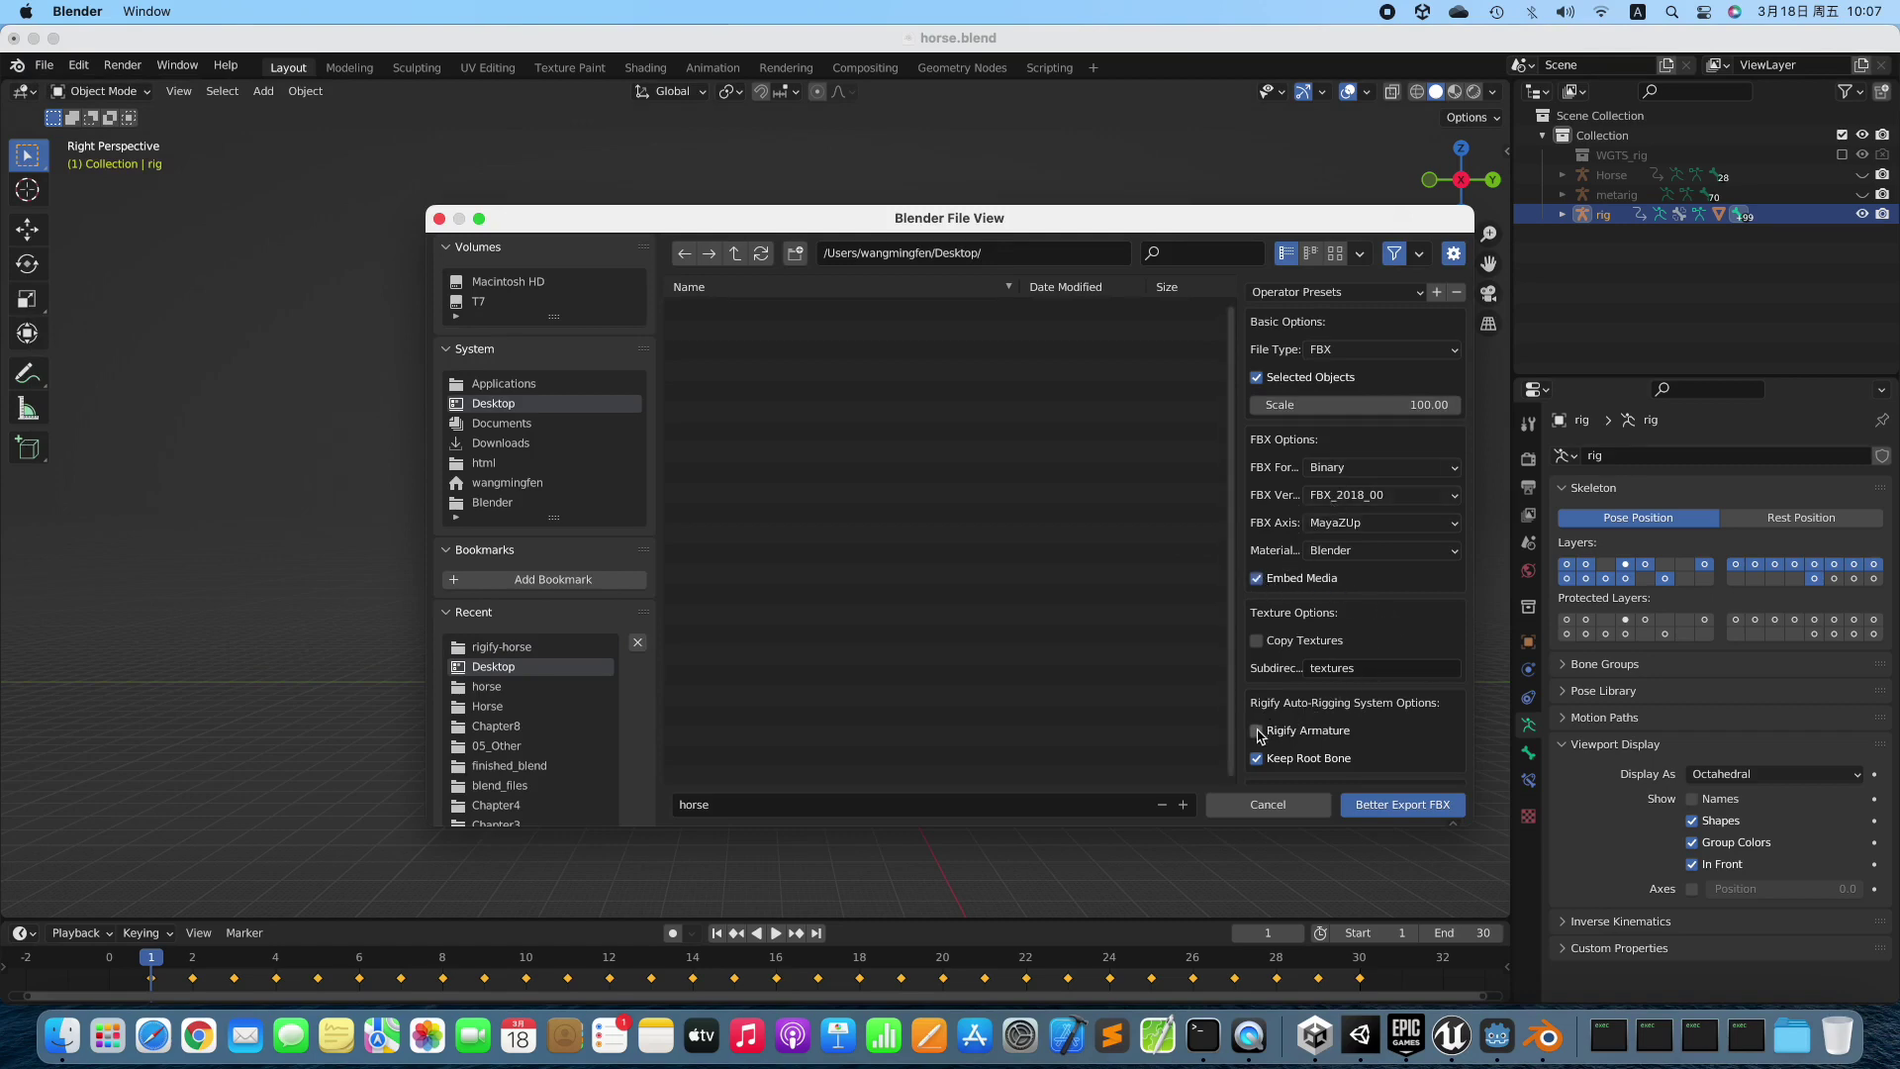
{"action": "left_click", "coordinate": [1382, 804]}
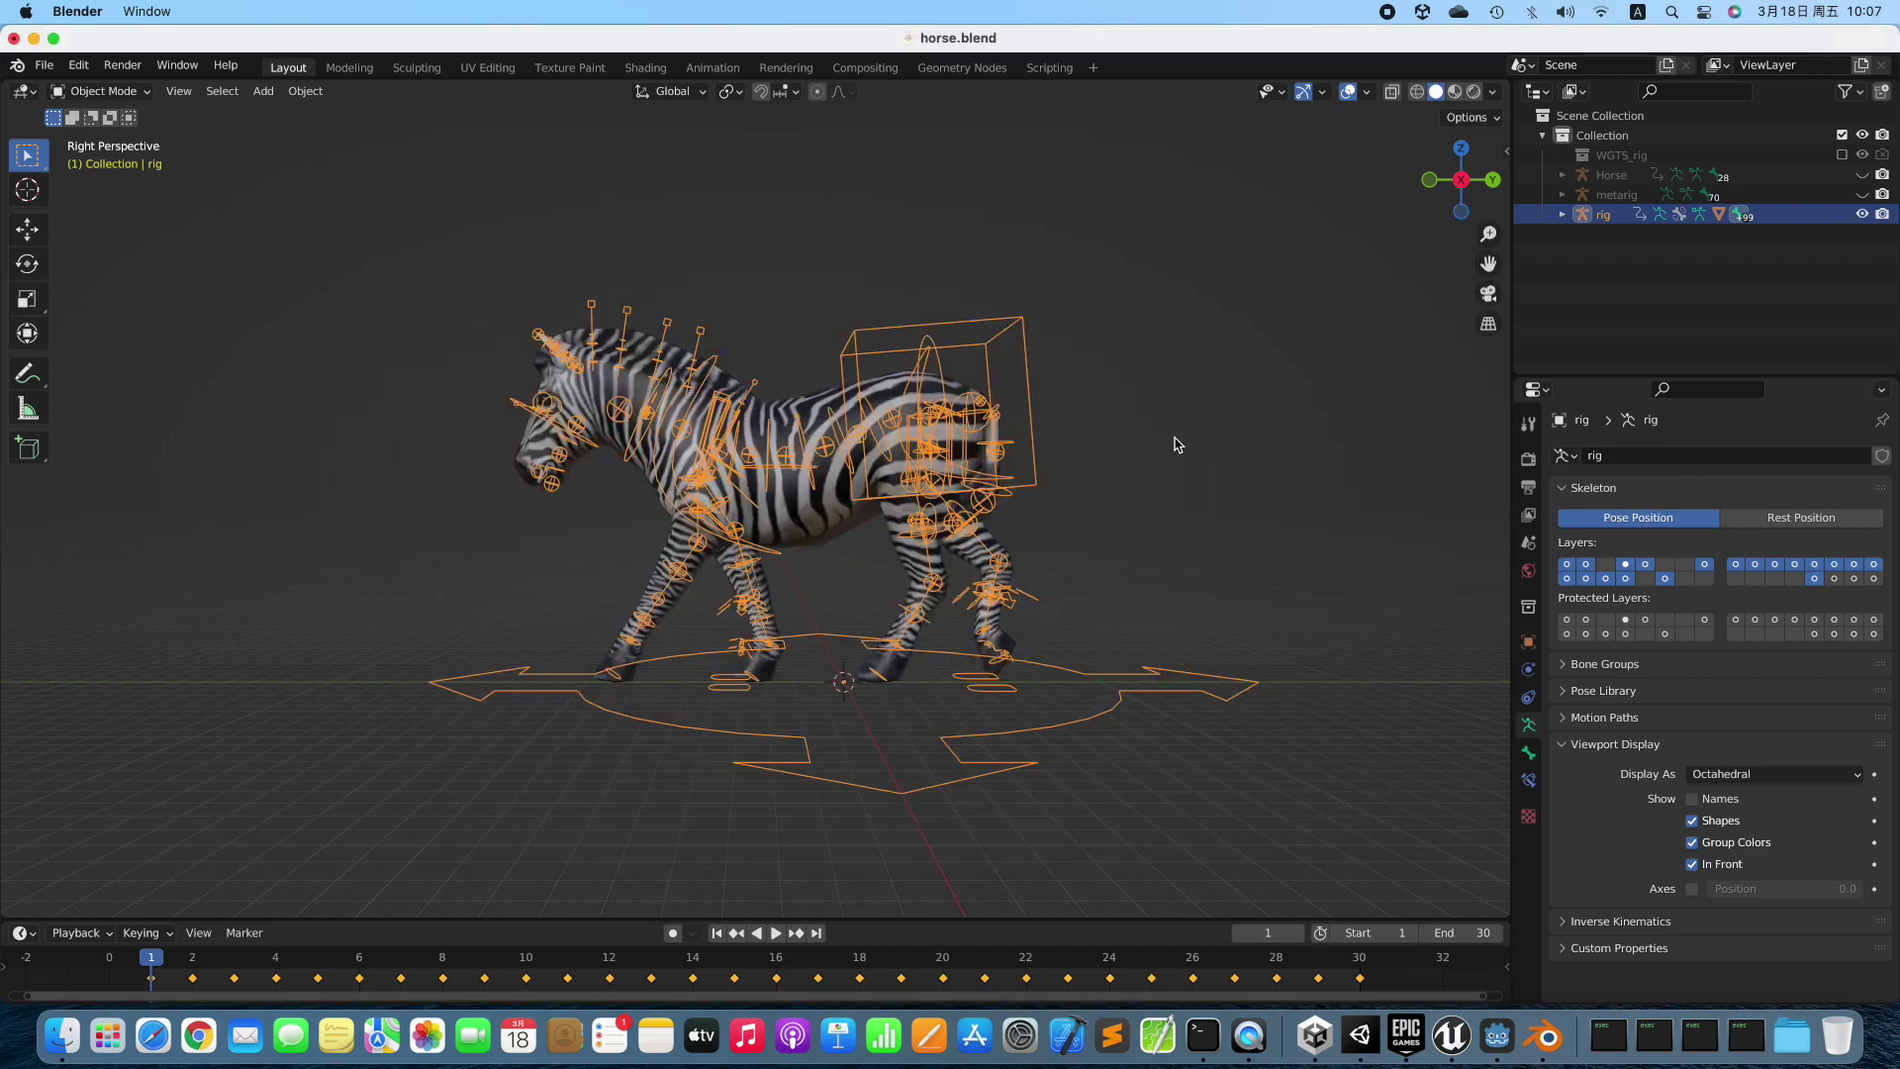
Export the zebra and rig again to the Desktop in DAE format, then switch to Unity.
{"action": "left_click", "coordinate": [47, 69]}
{"action": "mouse_move", "coordinate": [172, 362]}
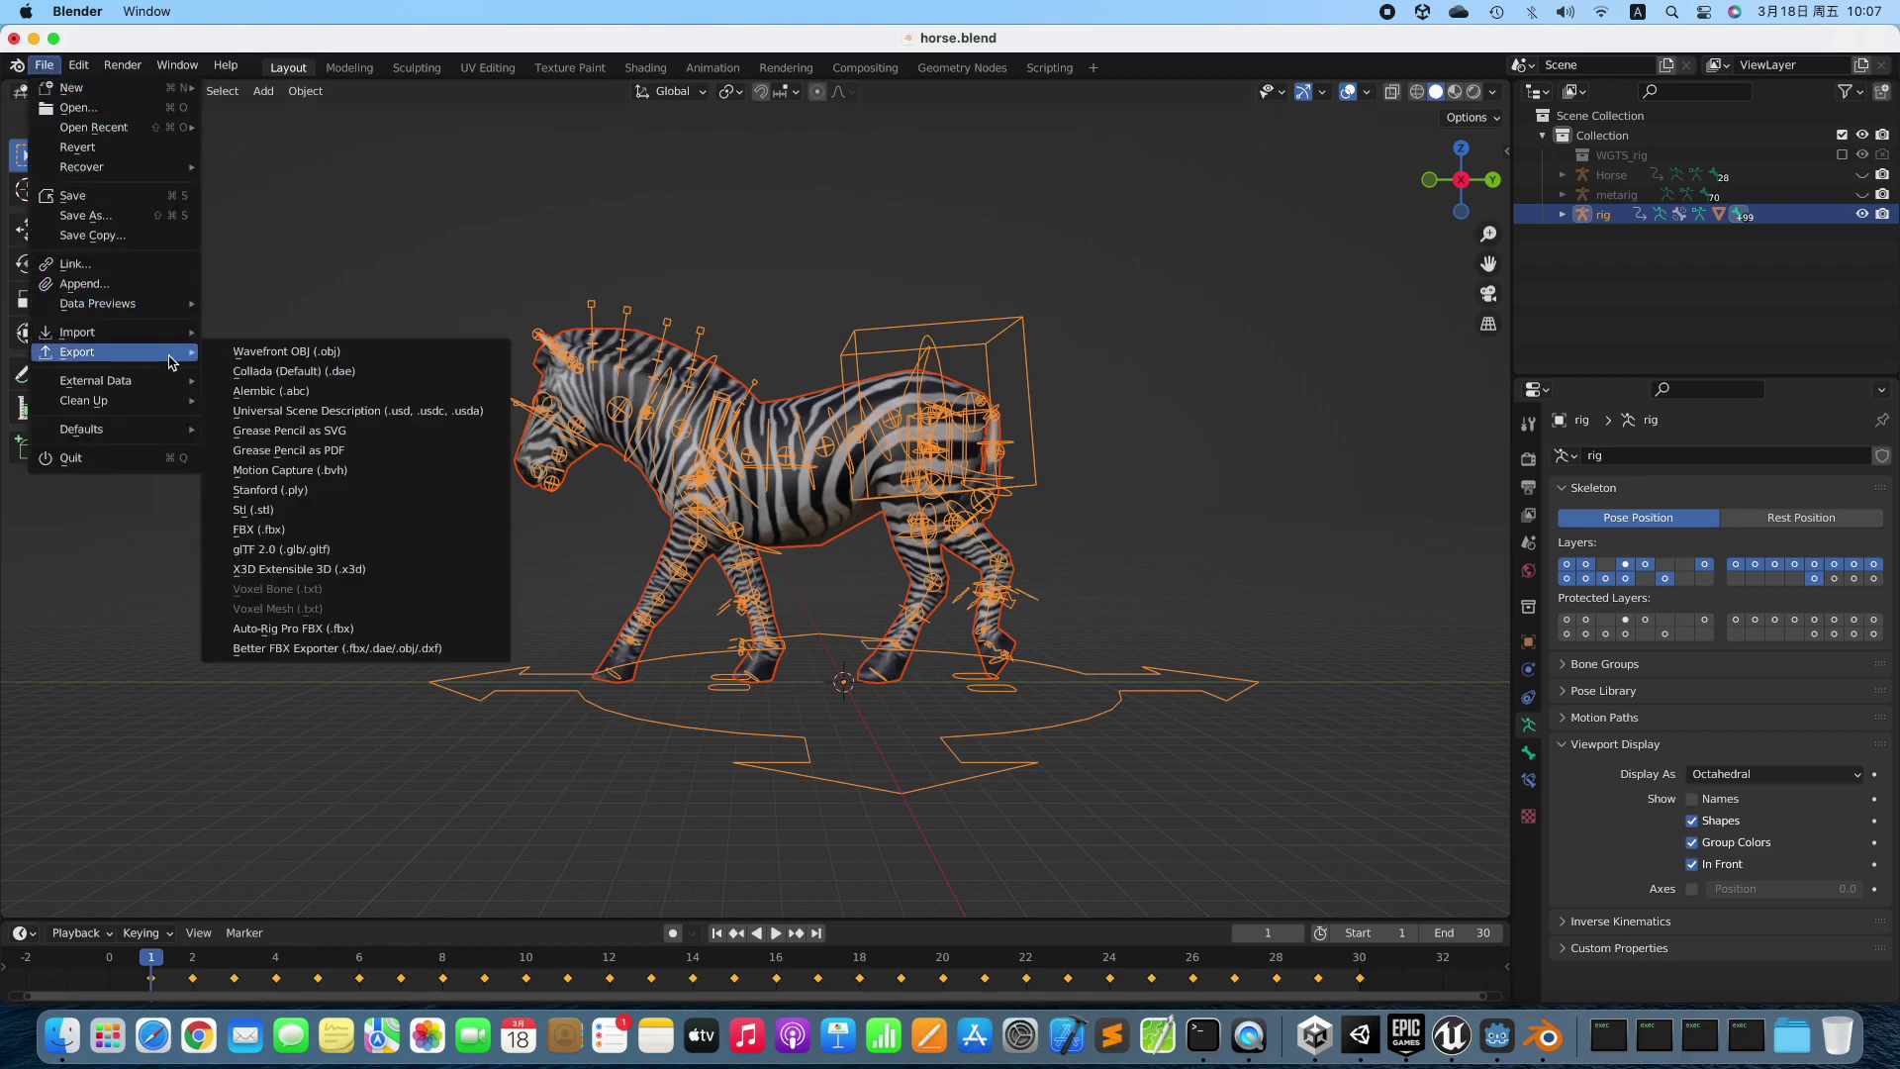
{"action": "left_click", "coordinate": [475, 652]}
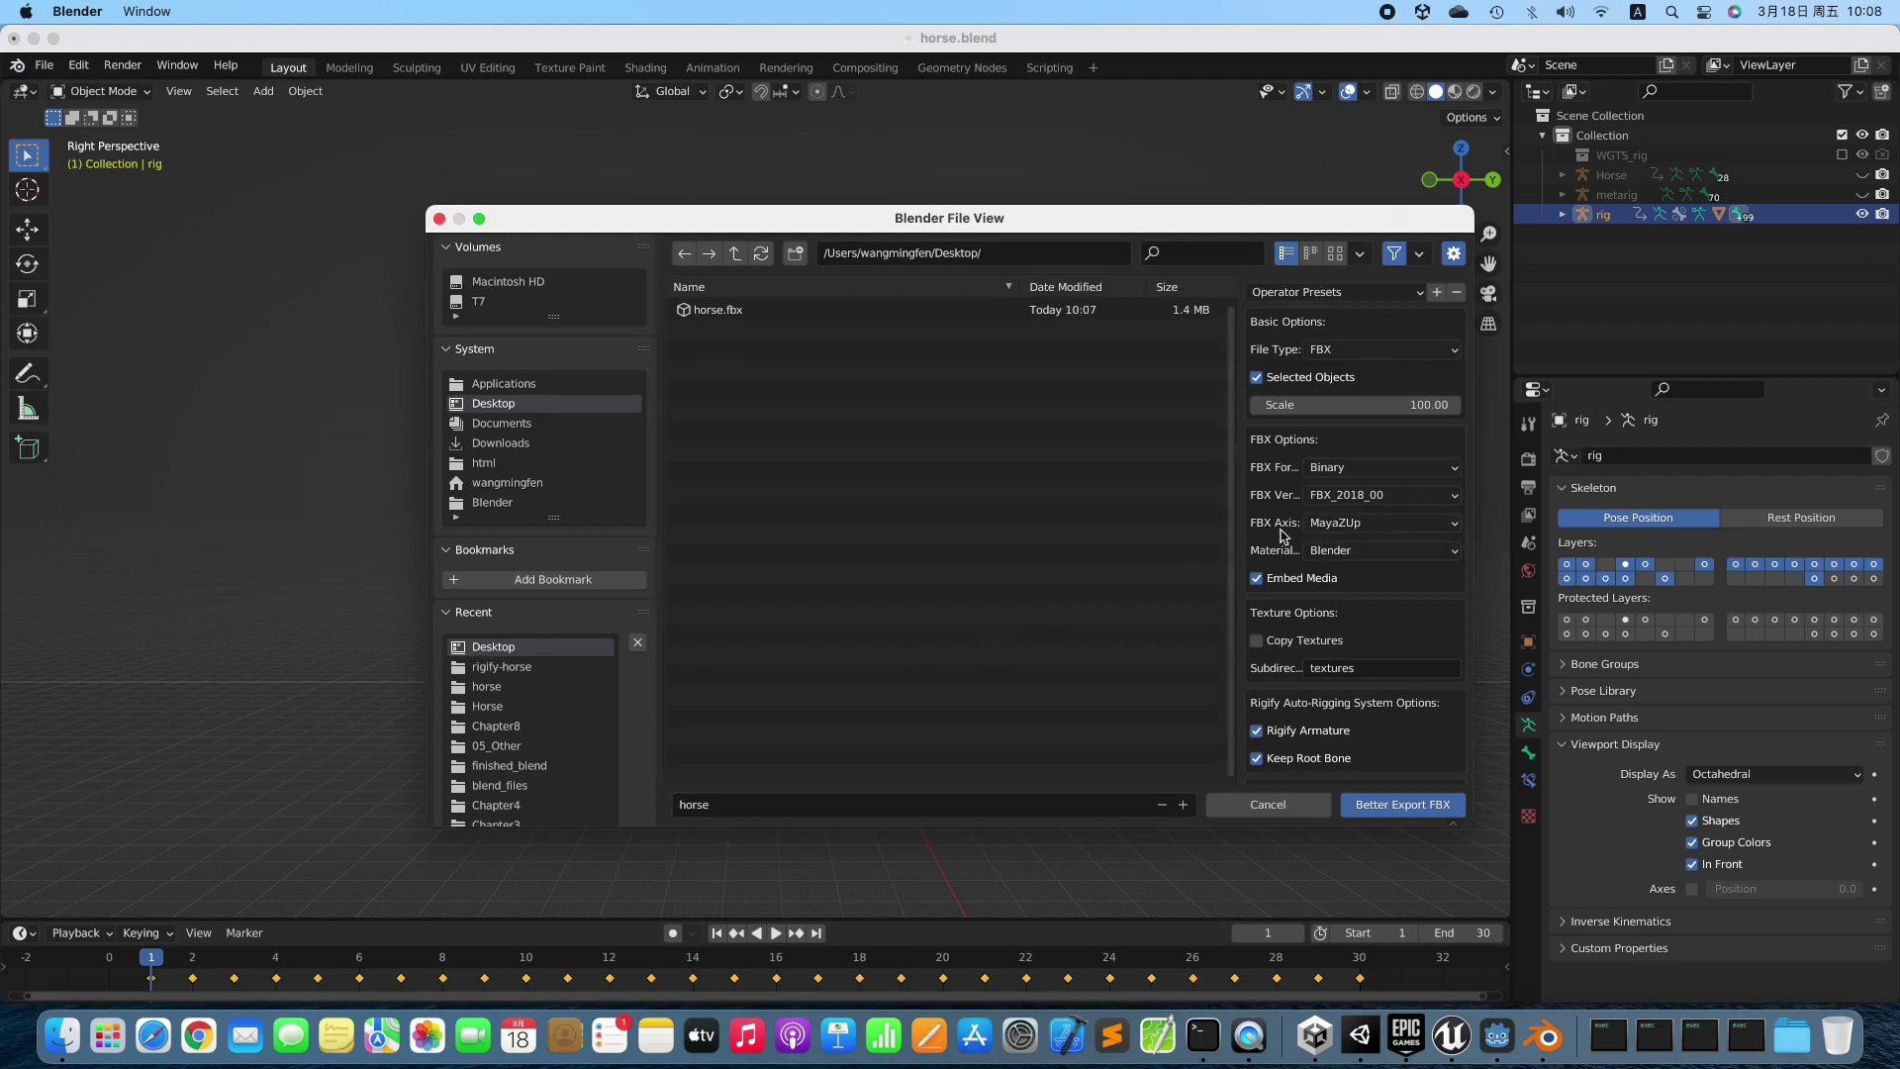
{"action": "left_click", "coordinate": [1370, 351]}
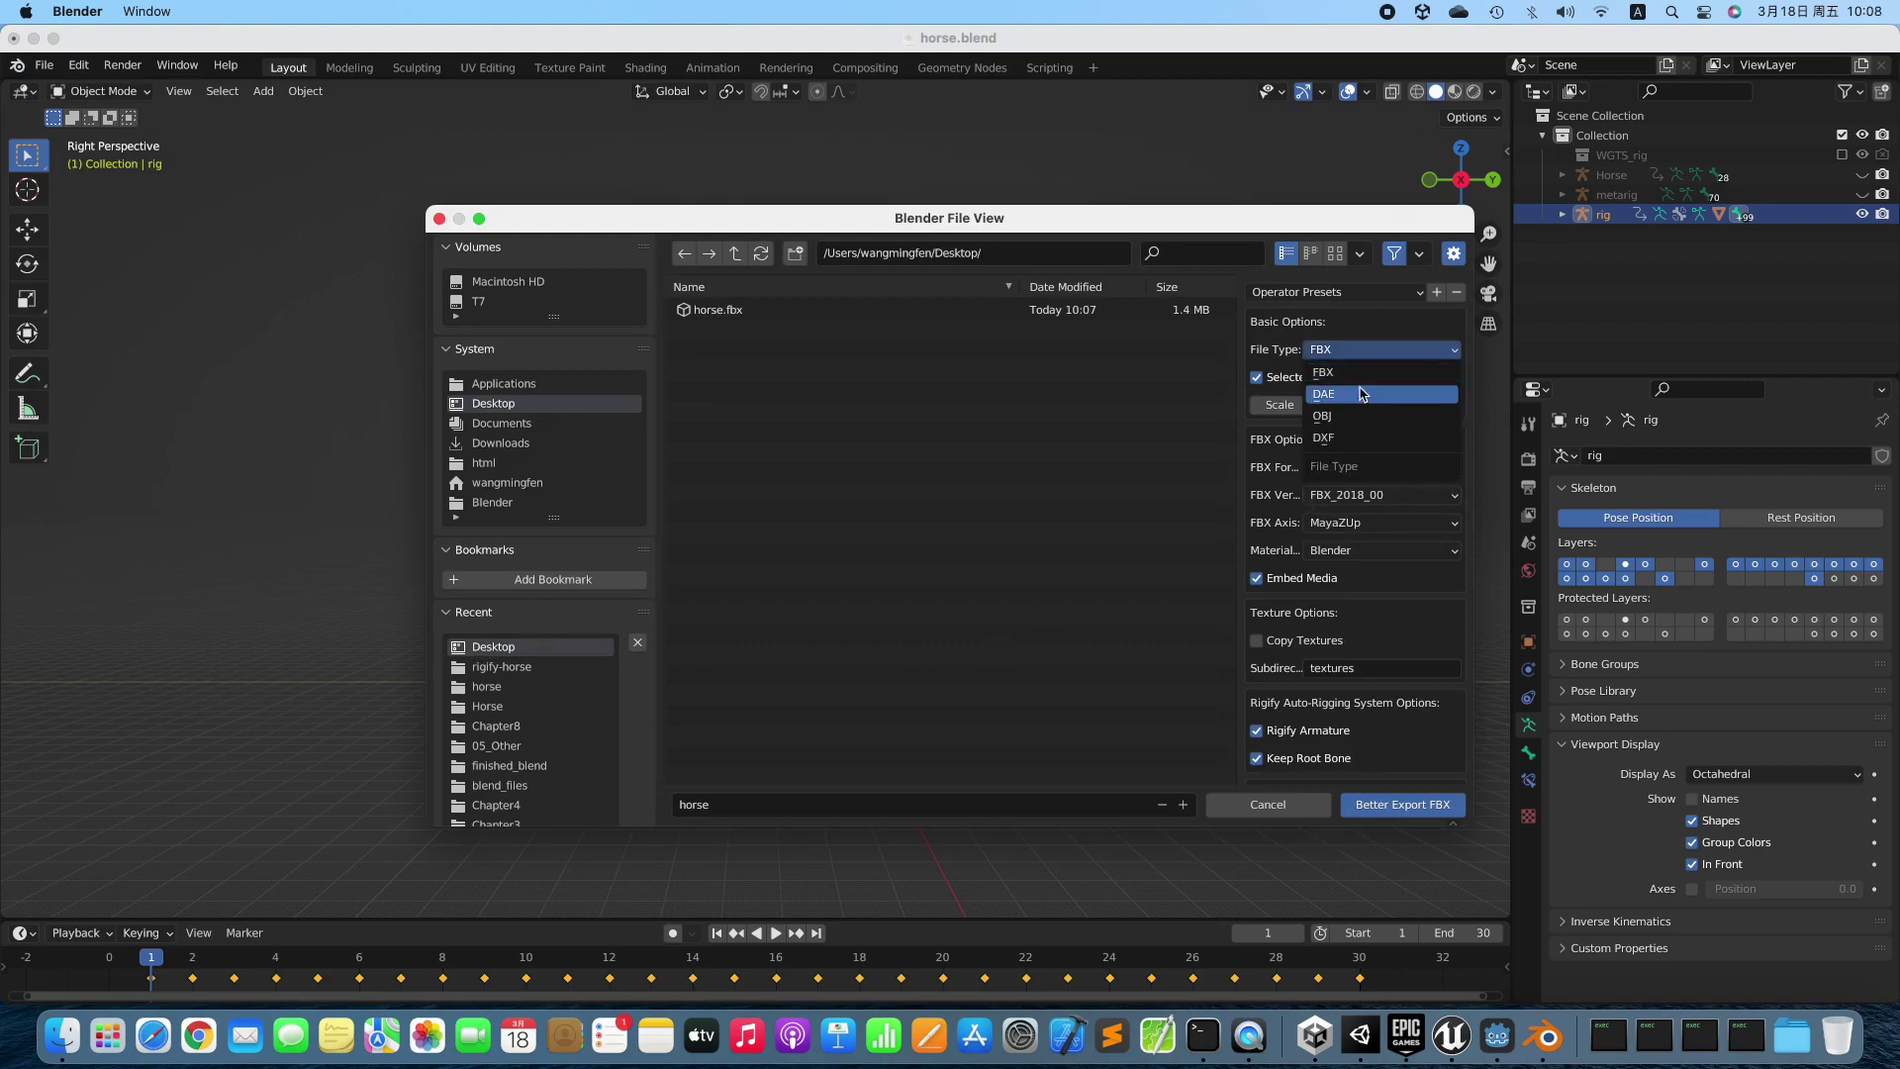
{"action": "left_click", "coordinate": [1360, 396]}
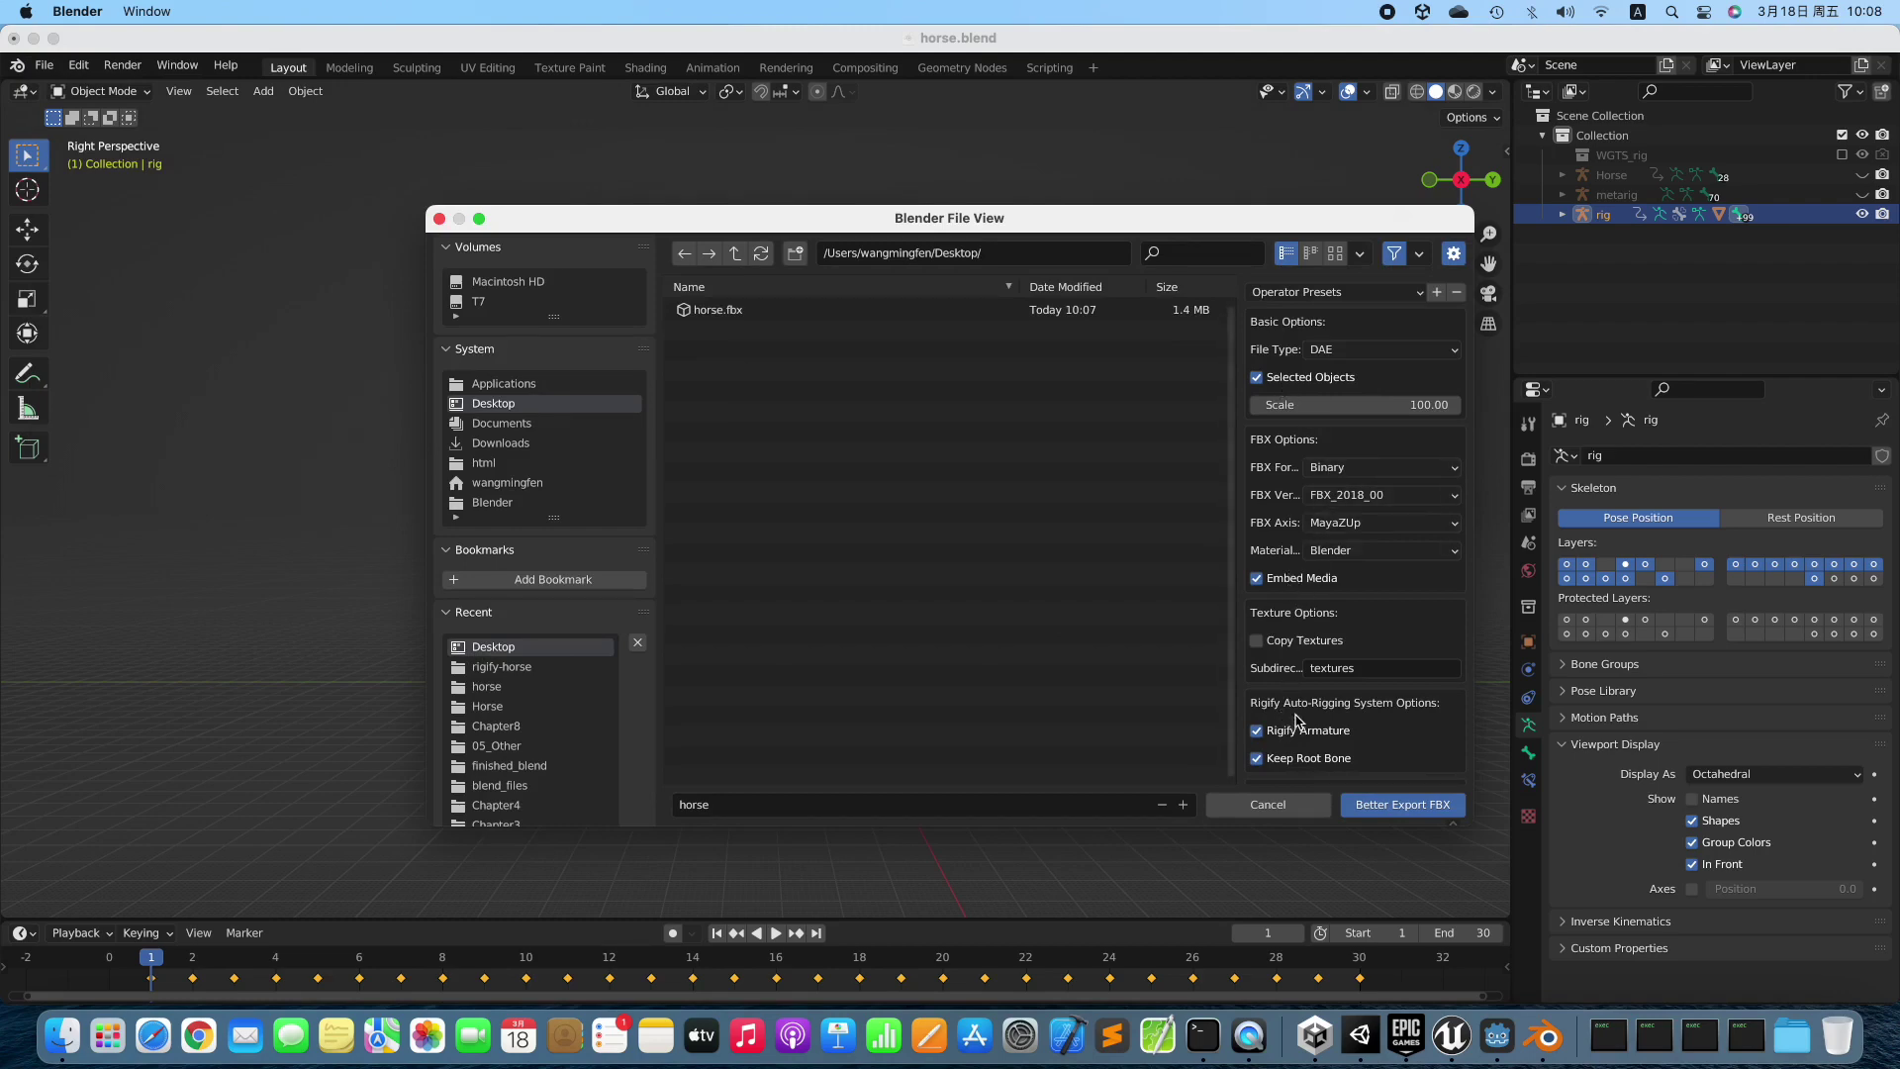
{"action": "left_click", "coordinate": [1398, 805]}
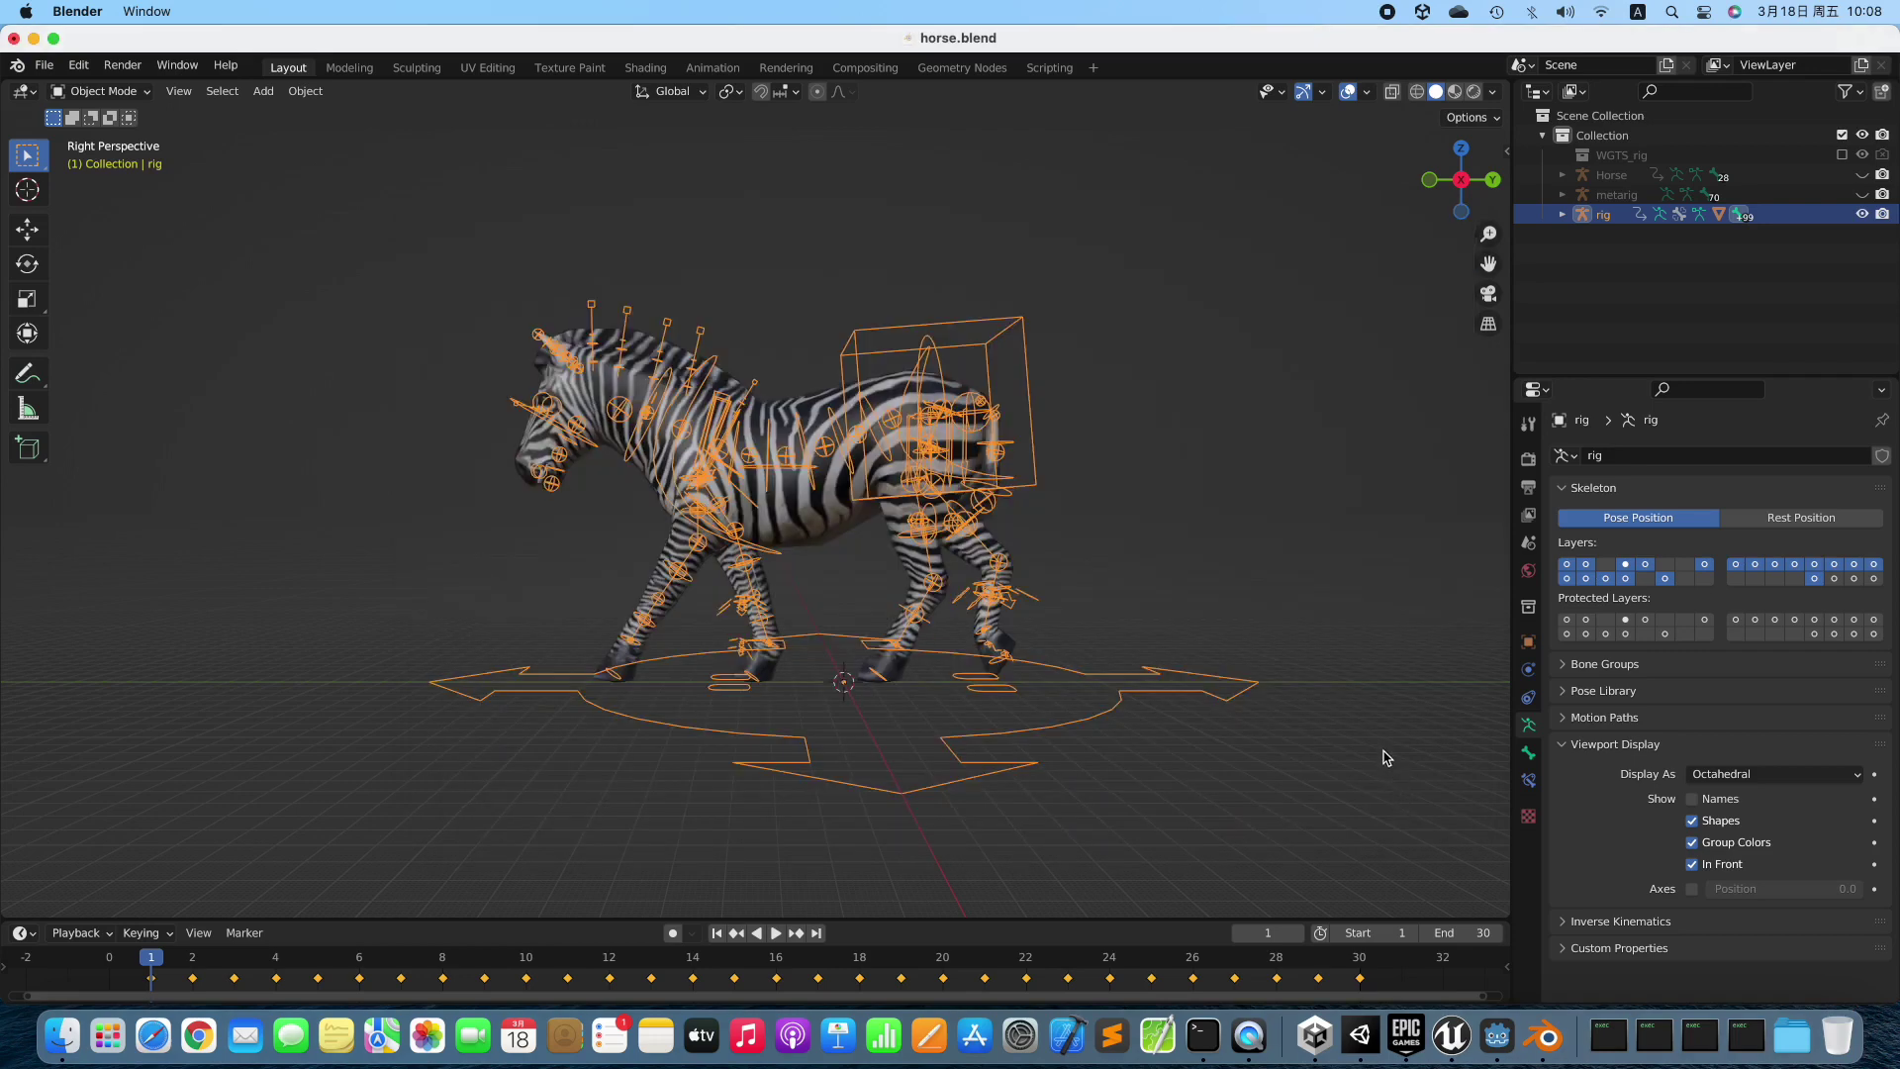
{"action": "left_click", "coordinate": [1363, 1018]}
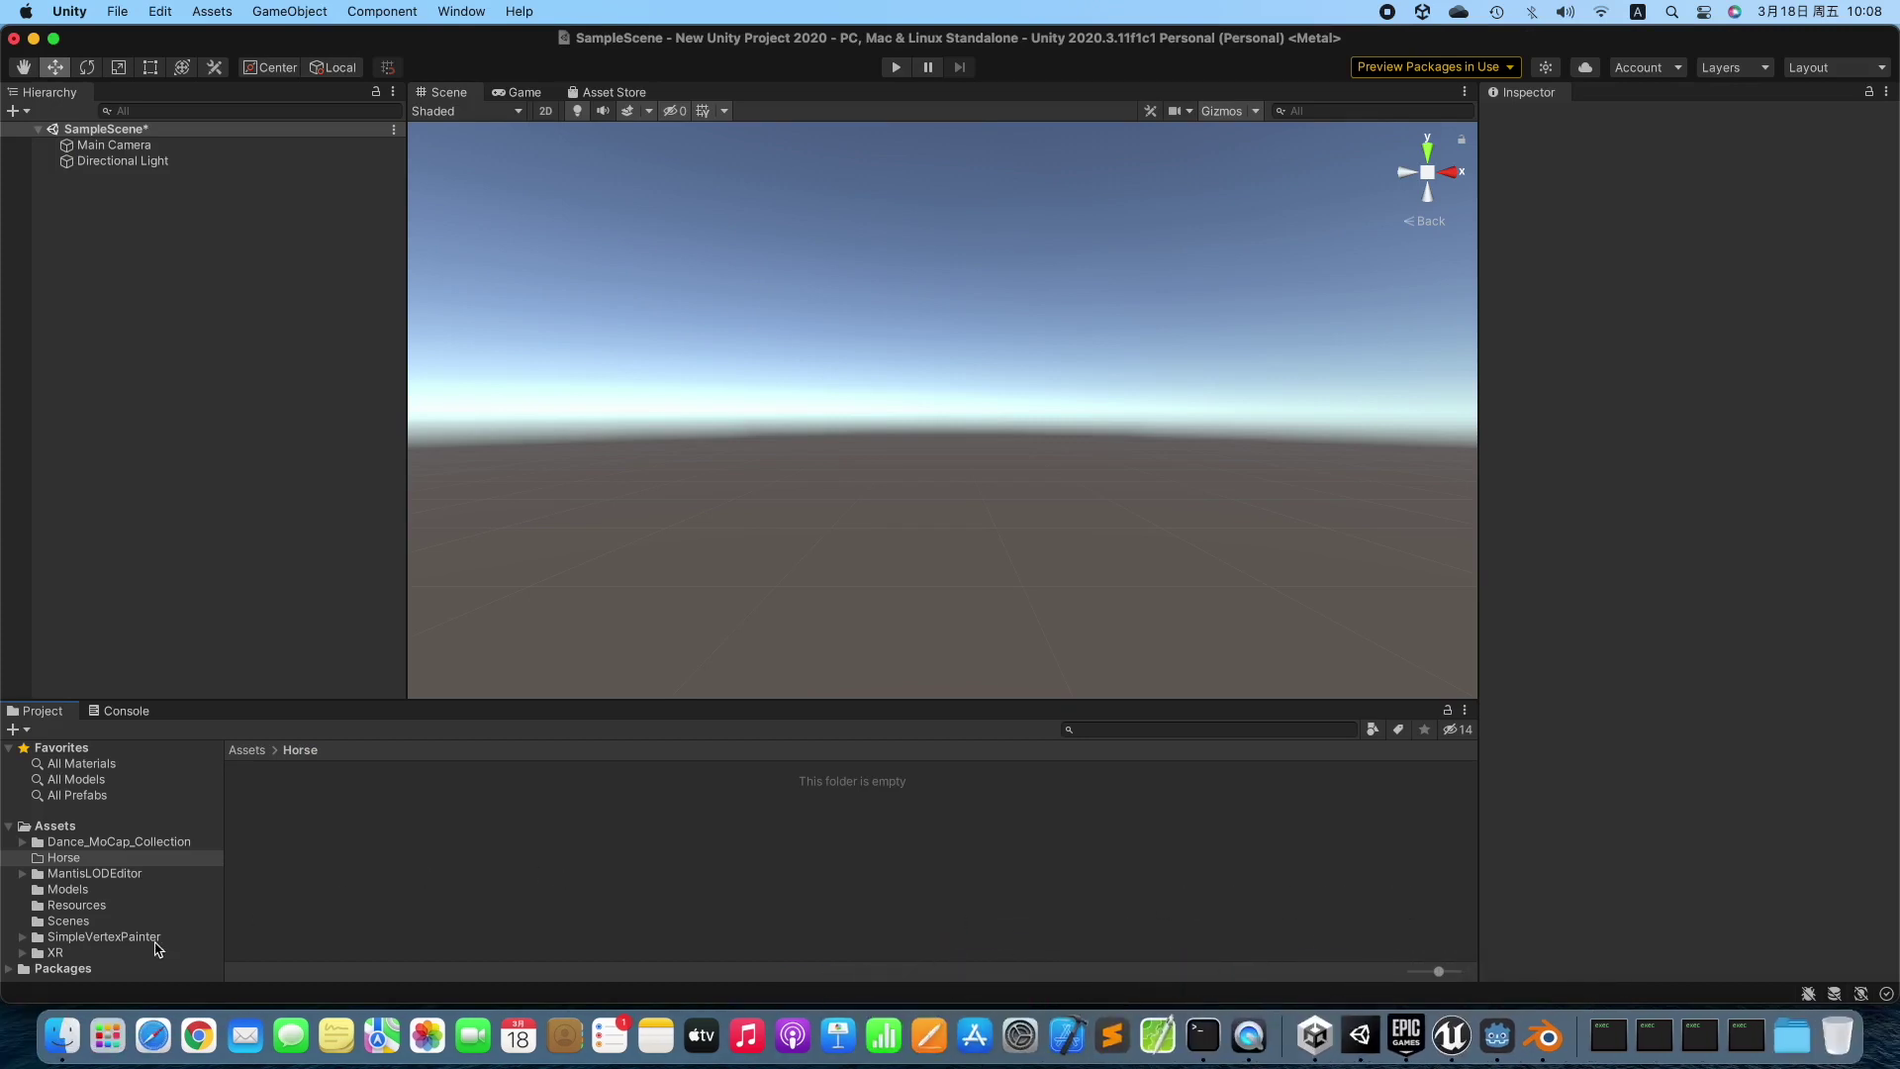
Drag horse.fbx from the Desktop into Unity's Assets/Horse folder and select it to see import settings.
{"action": "left_click", "coordinate": [61, 1035]}
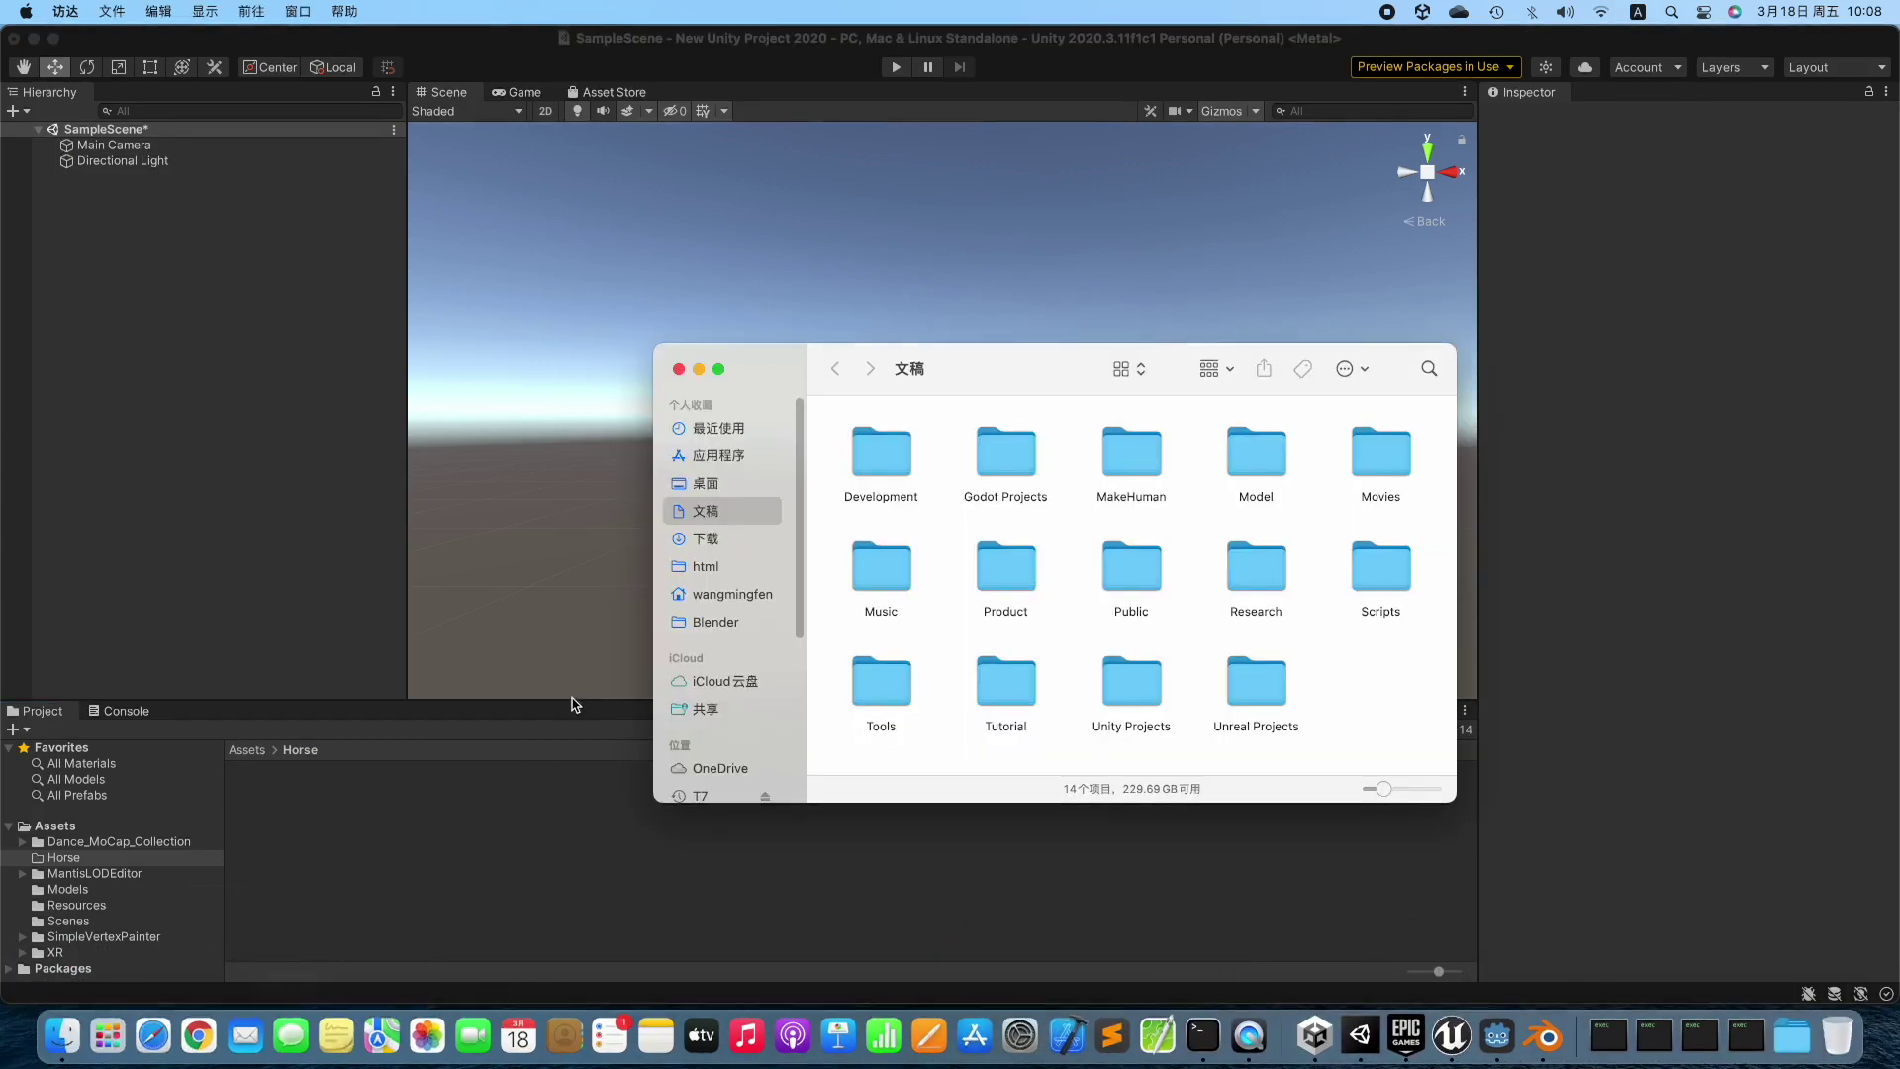
{"action": "left_click", "coordinate": [725, 485]}
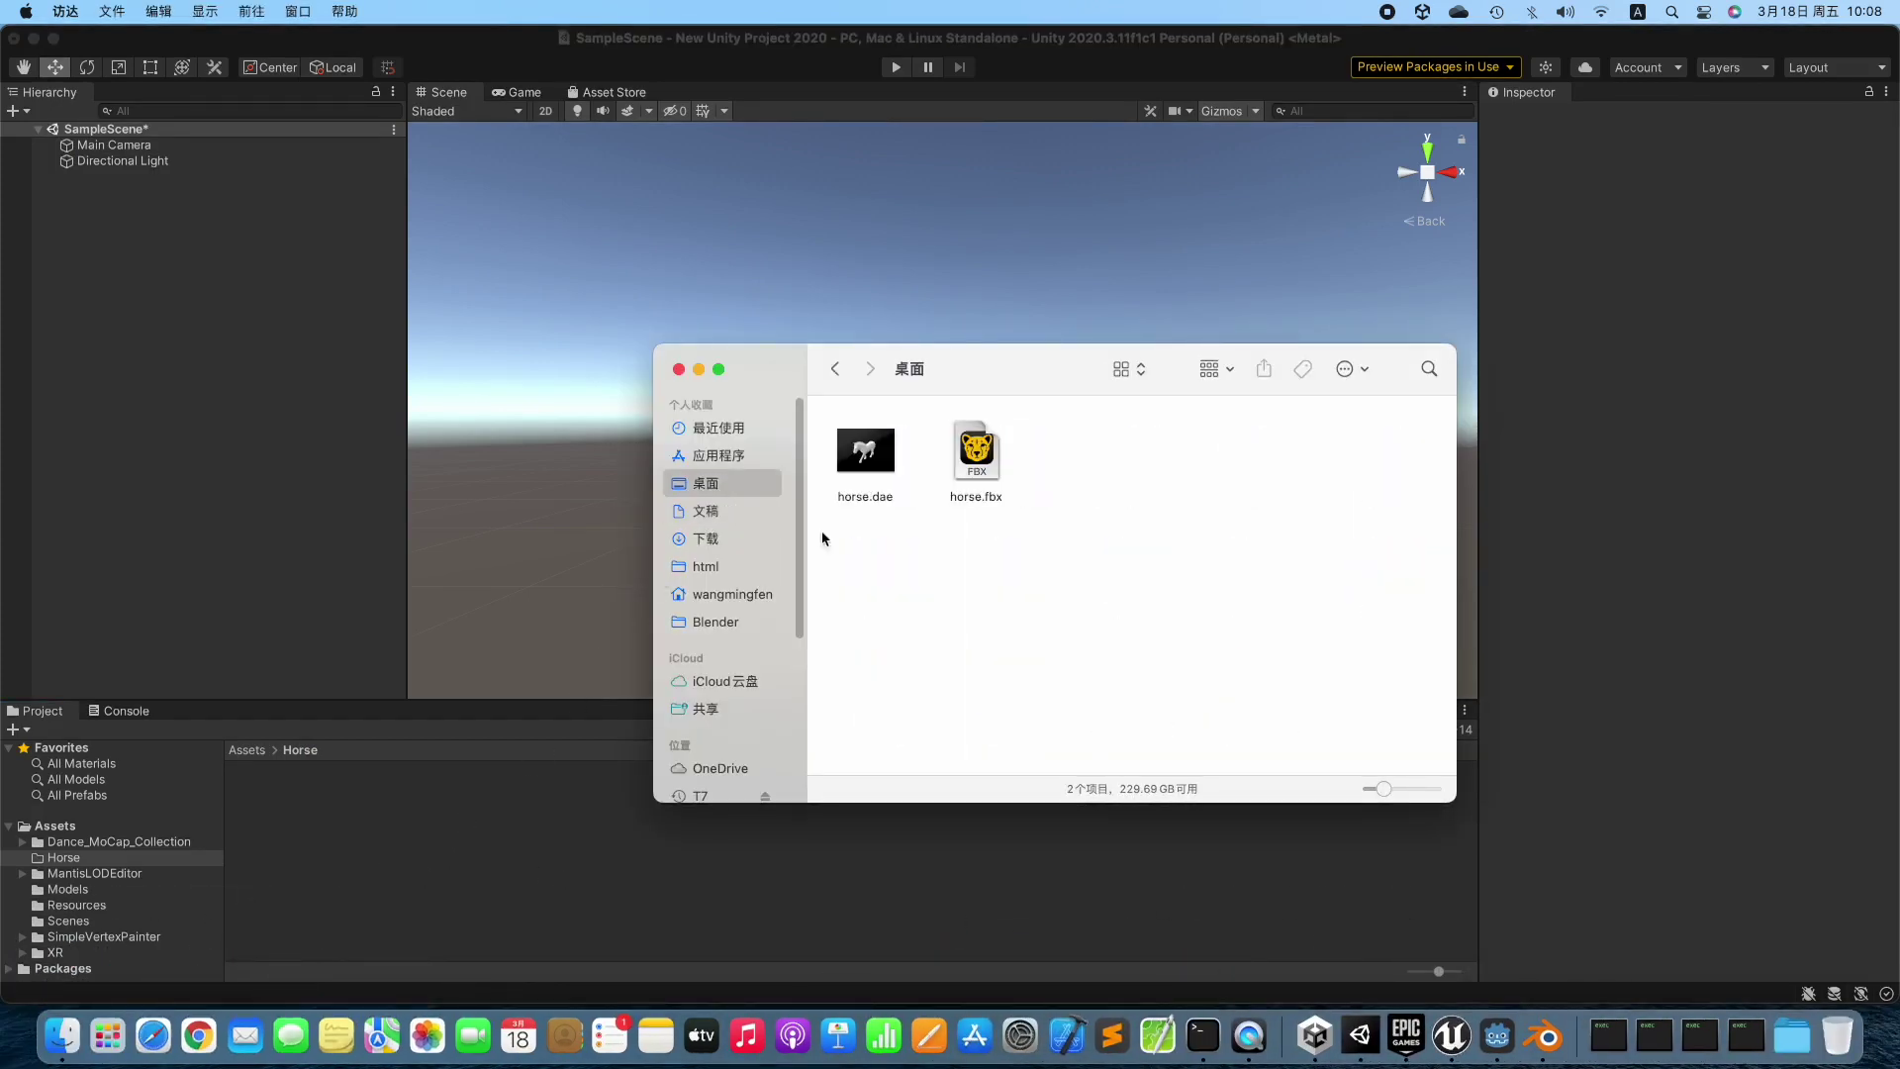
{"action": "left_click_drag", "start_coordinate": [977, 450], "coordinate": [452, 821]}
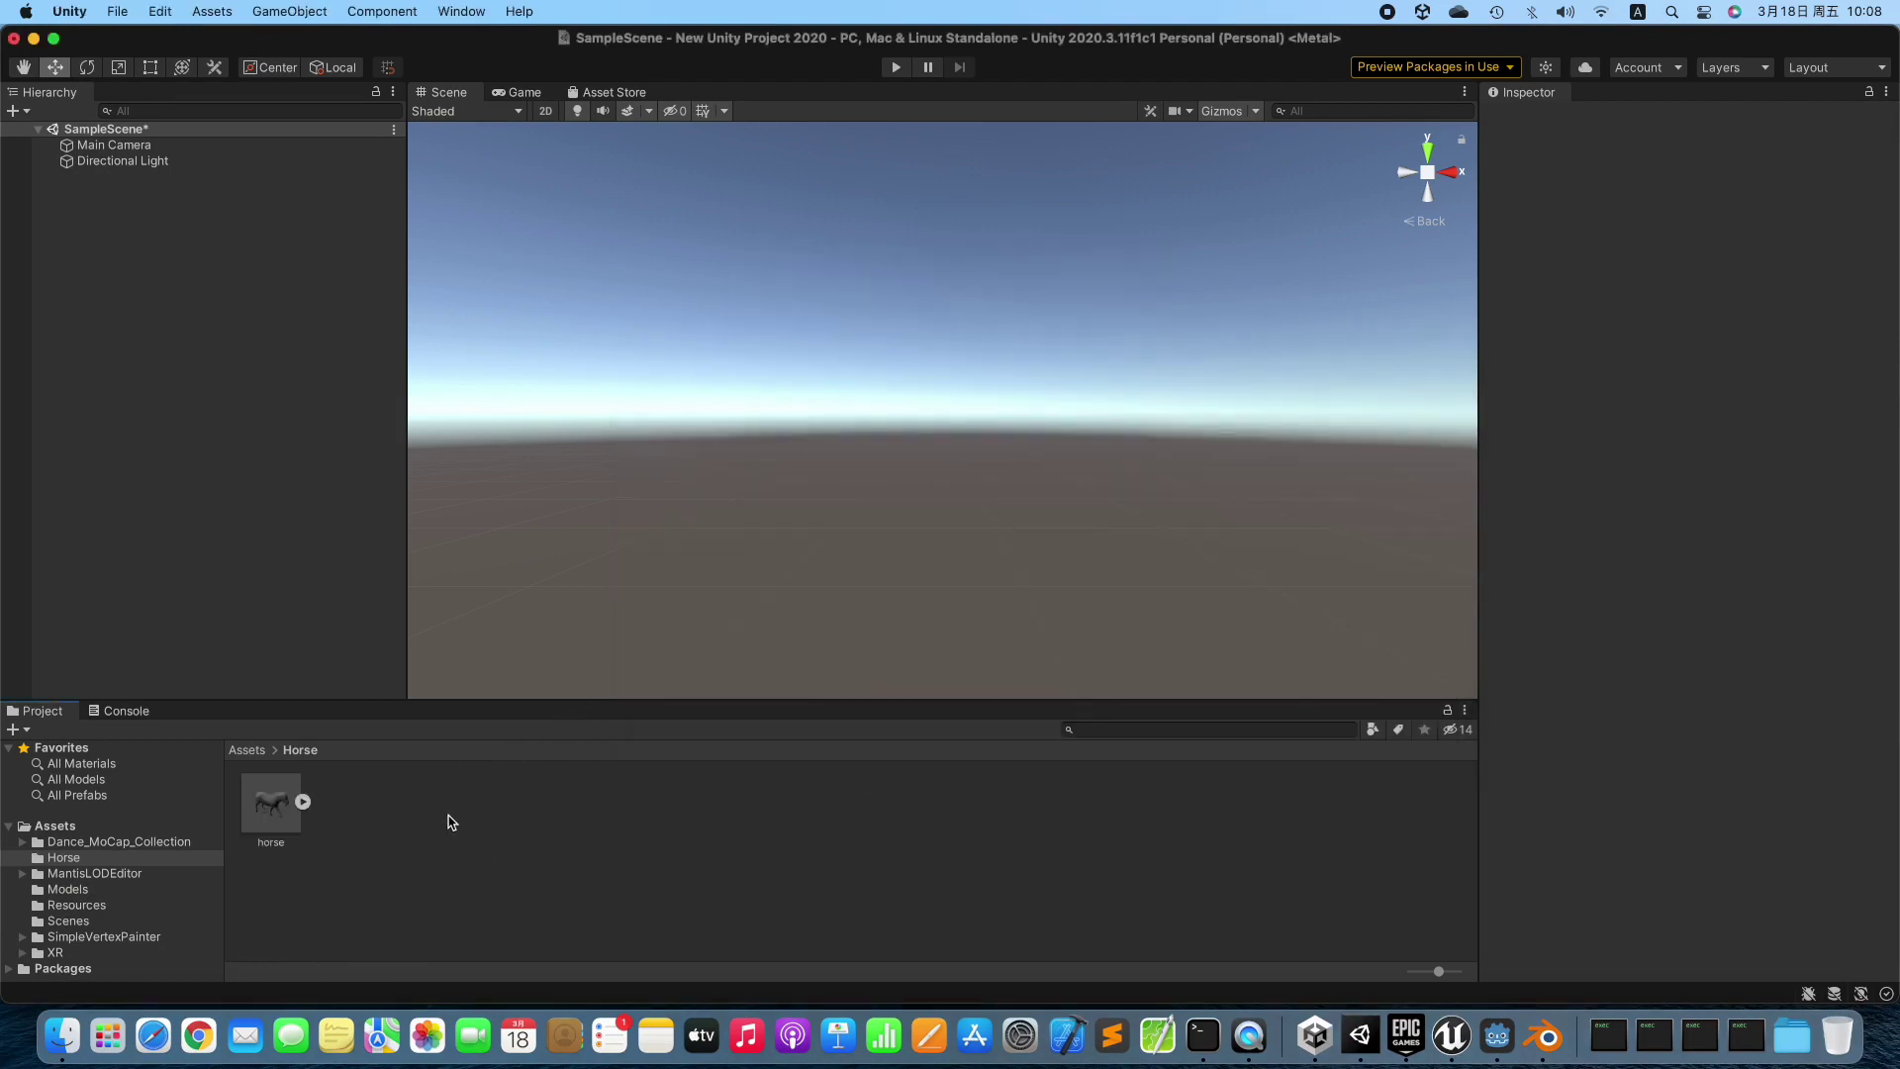
{"action": "left_click", "coordinate": [273, 813]}
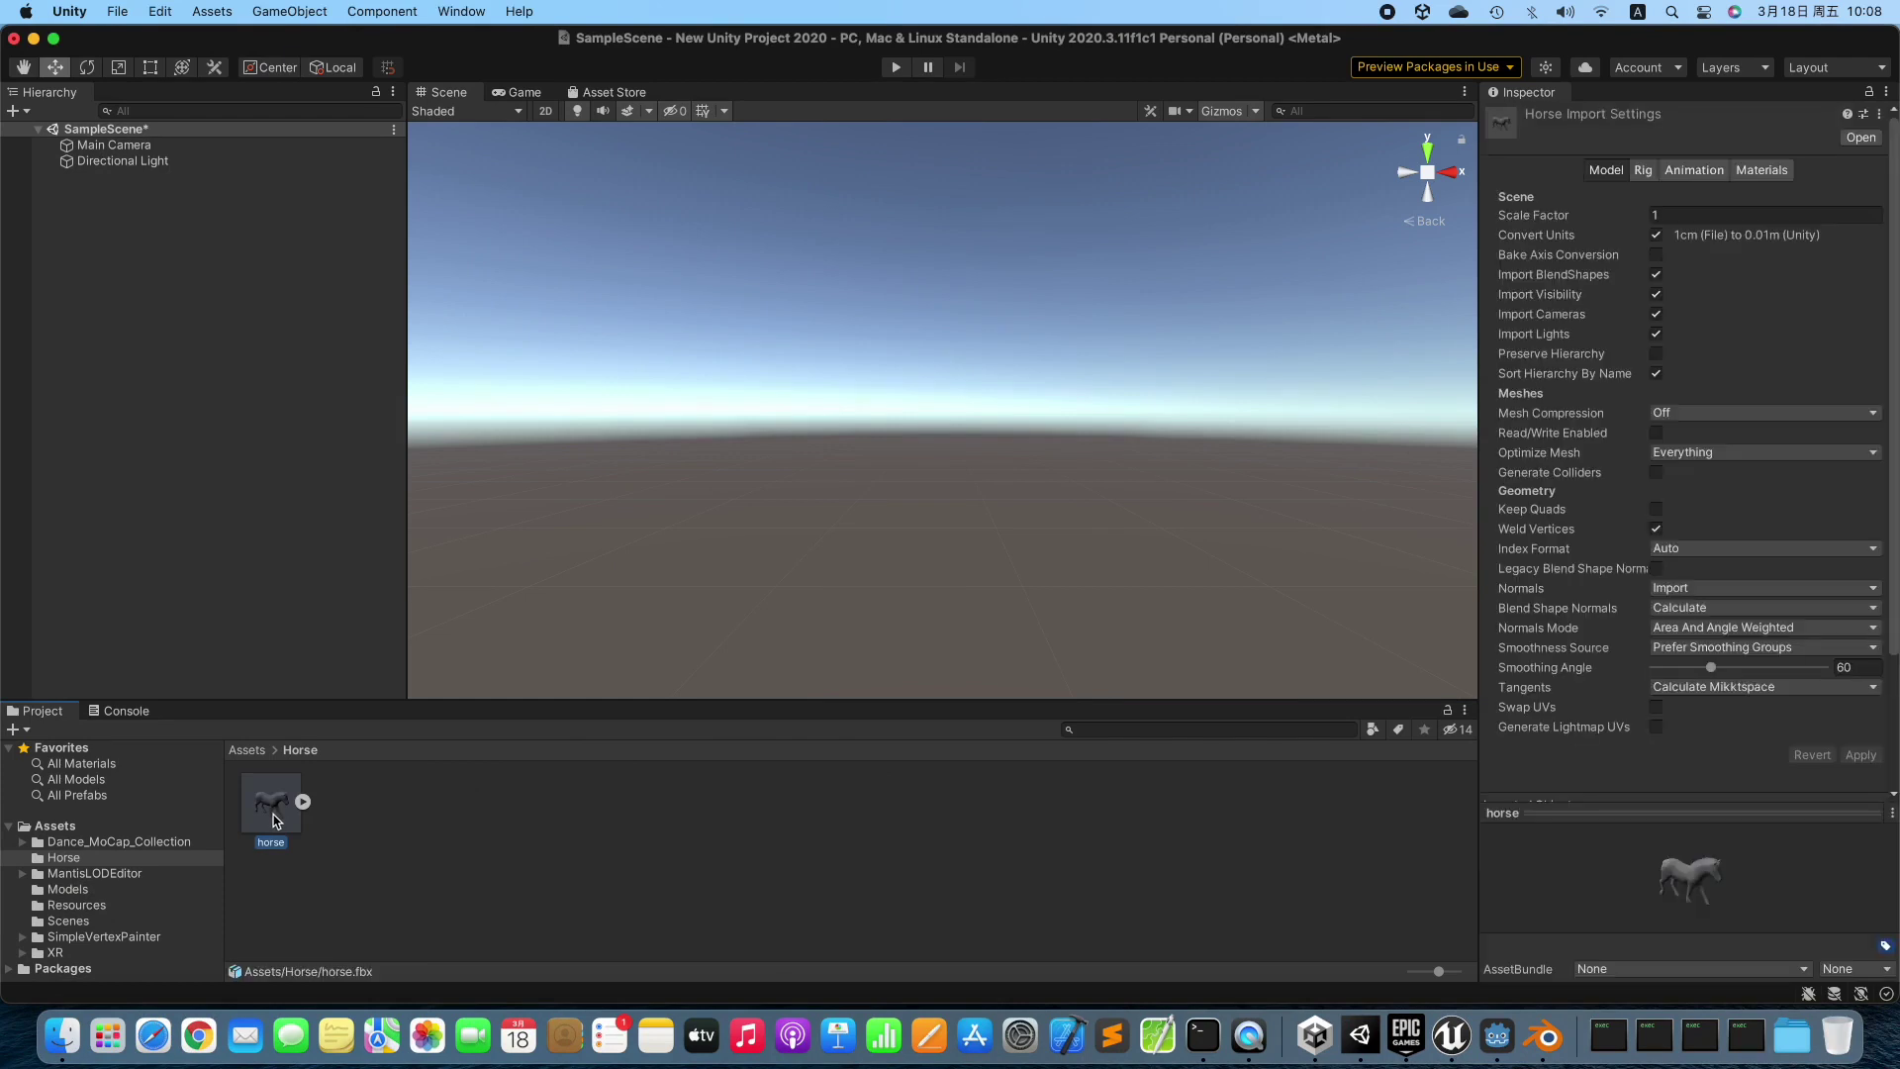
Extract the horse's embedded textures into the Horse folder.
{"action": "left_click", "coordinate": [1738, 174]}
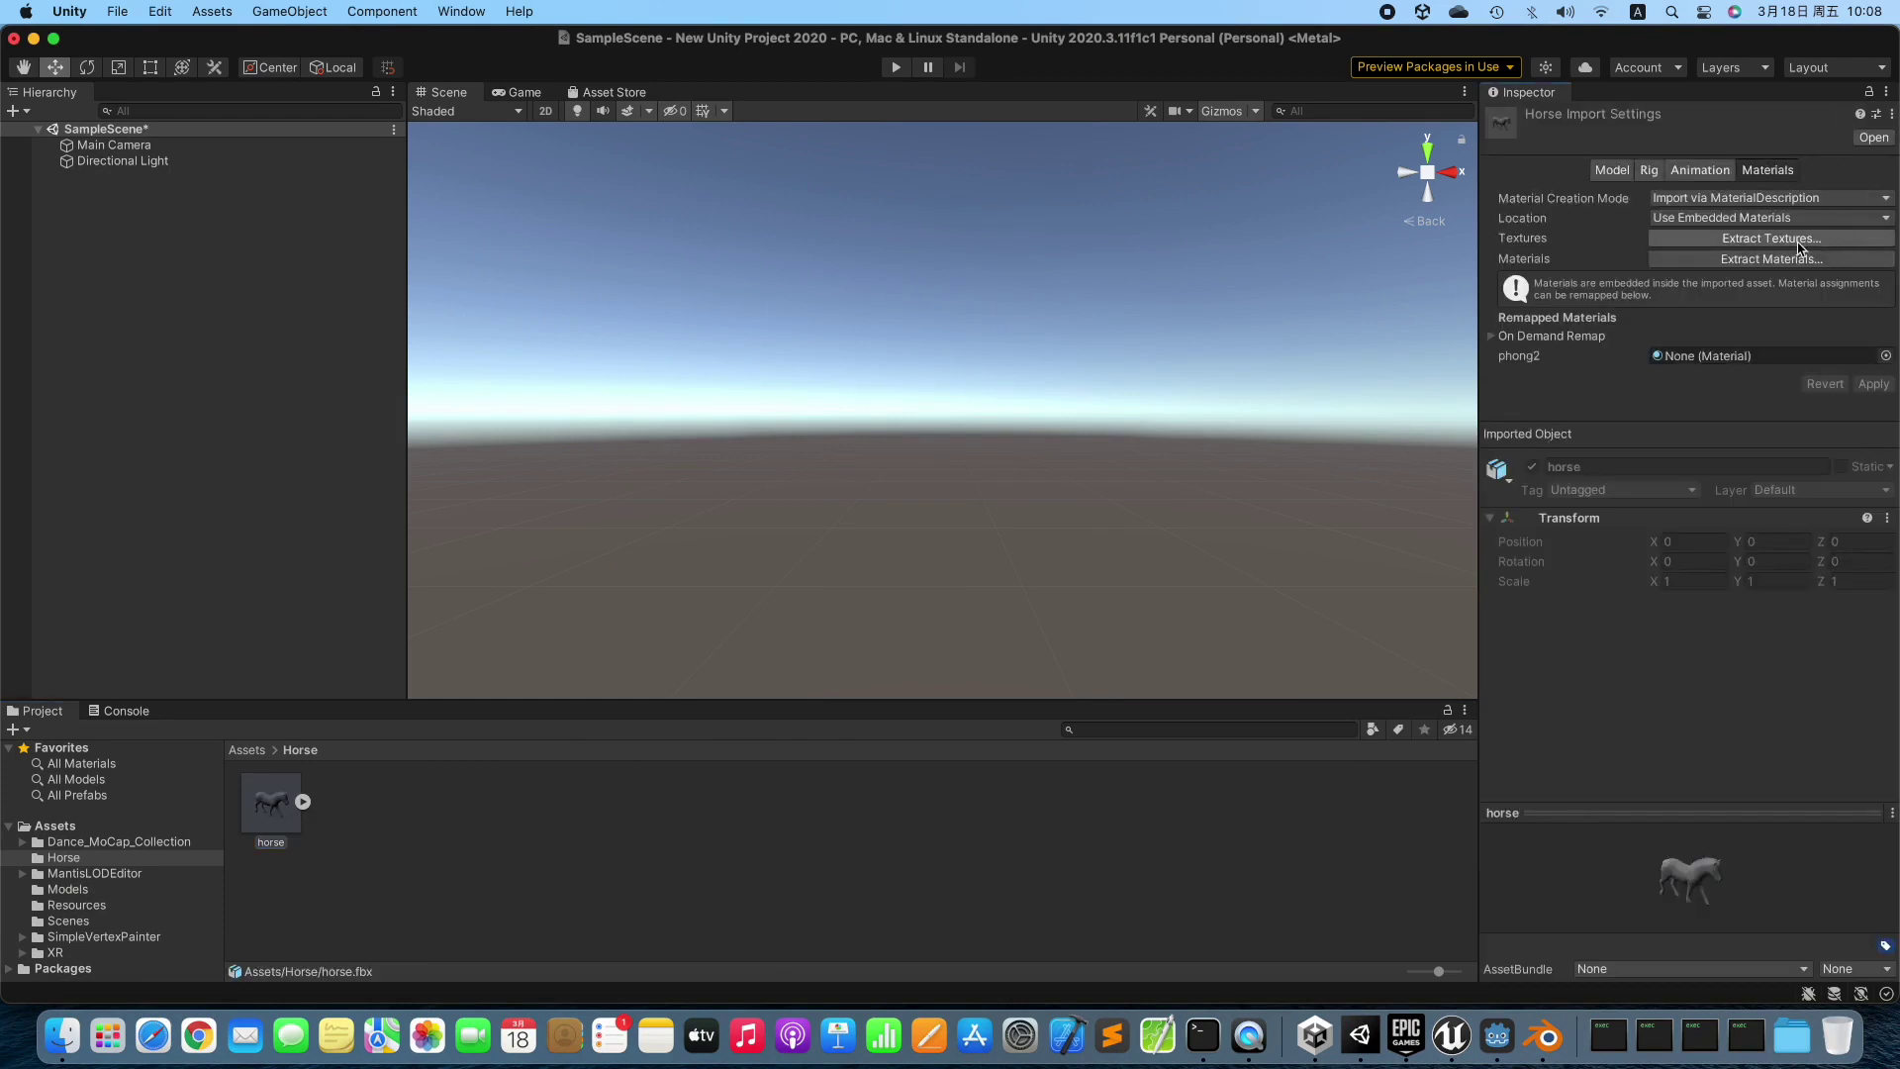
{"action": "left_click", "coordinate": [1770, 239]}
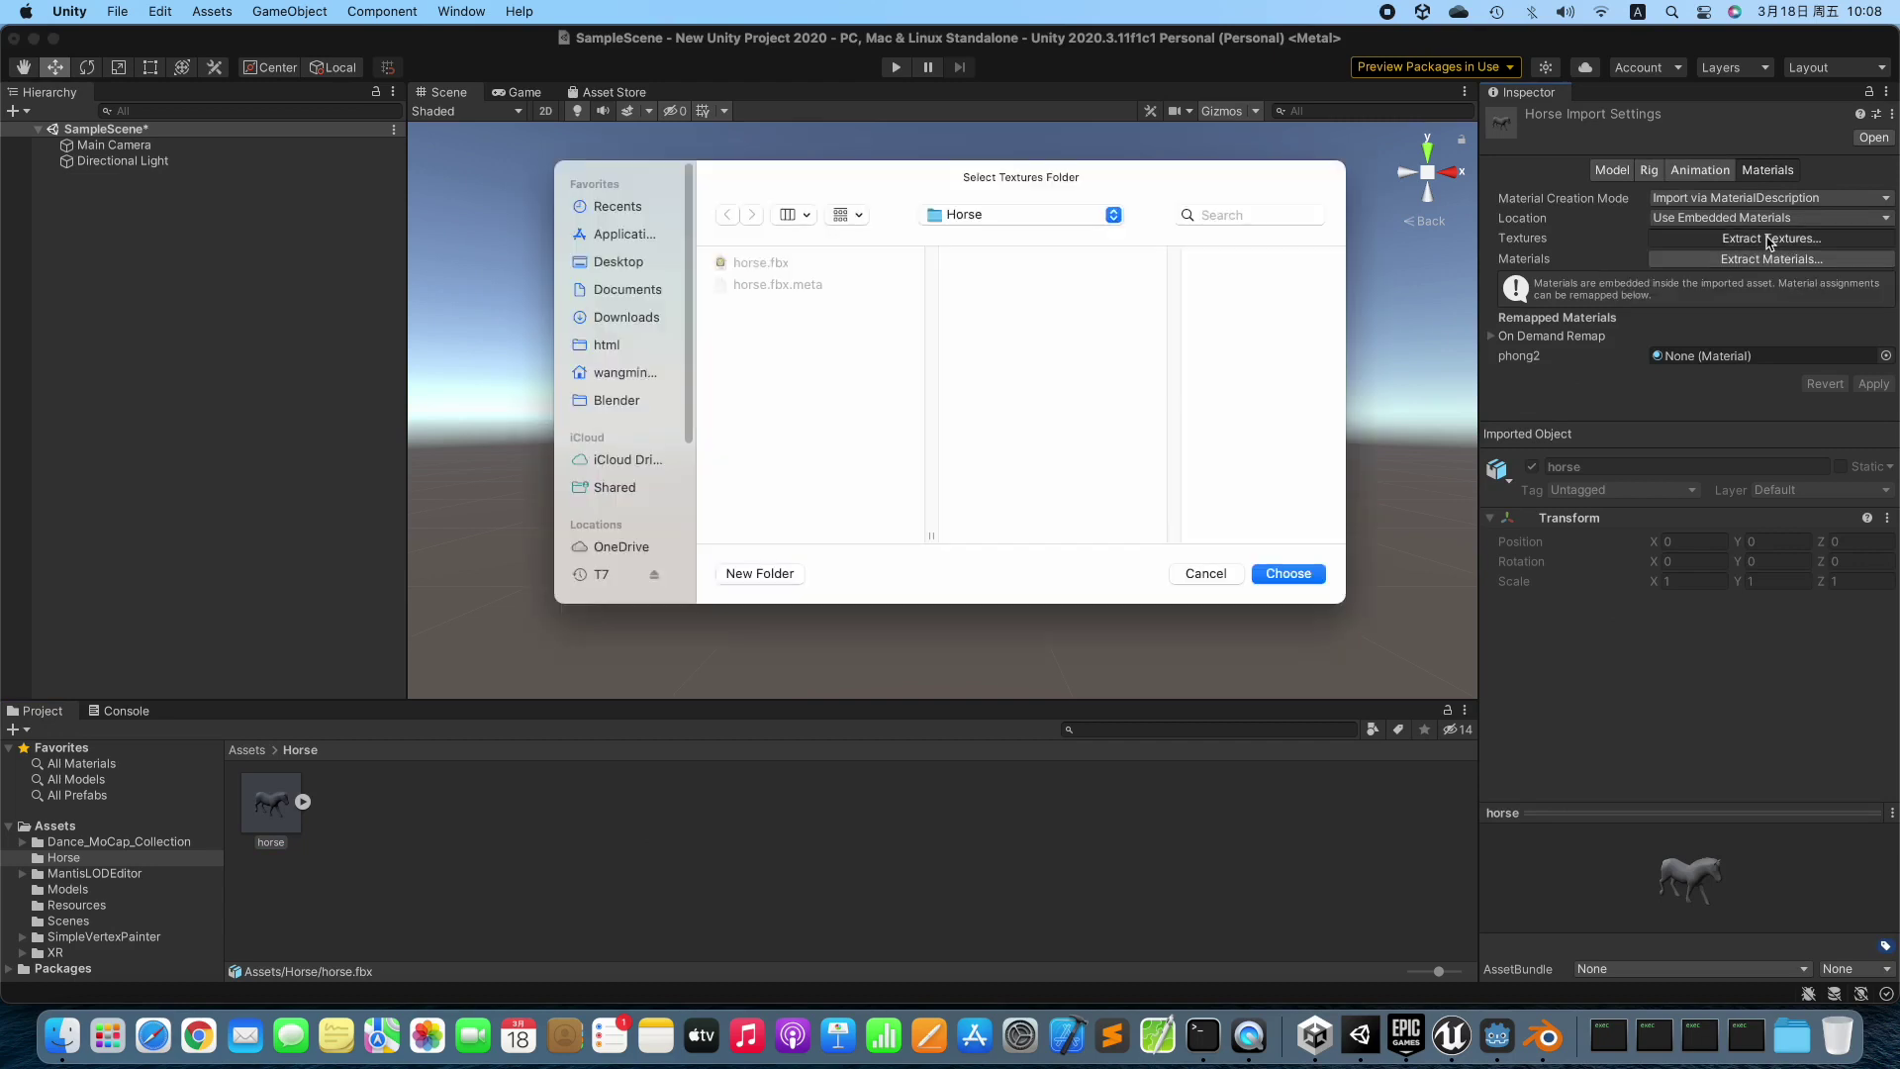
{"action": "left_click", "coordinate": [1286, 573]}
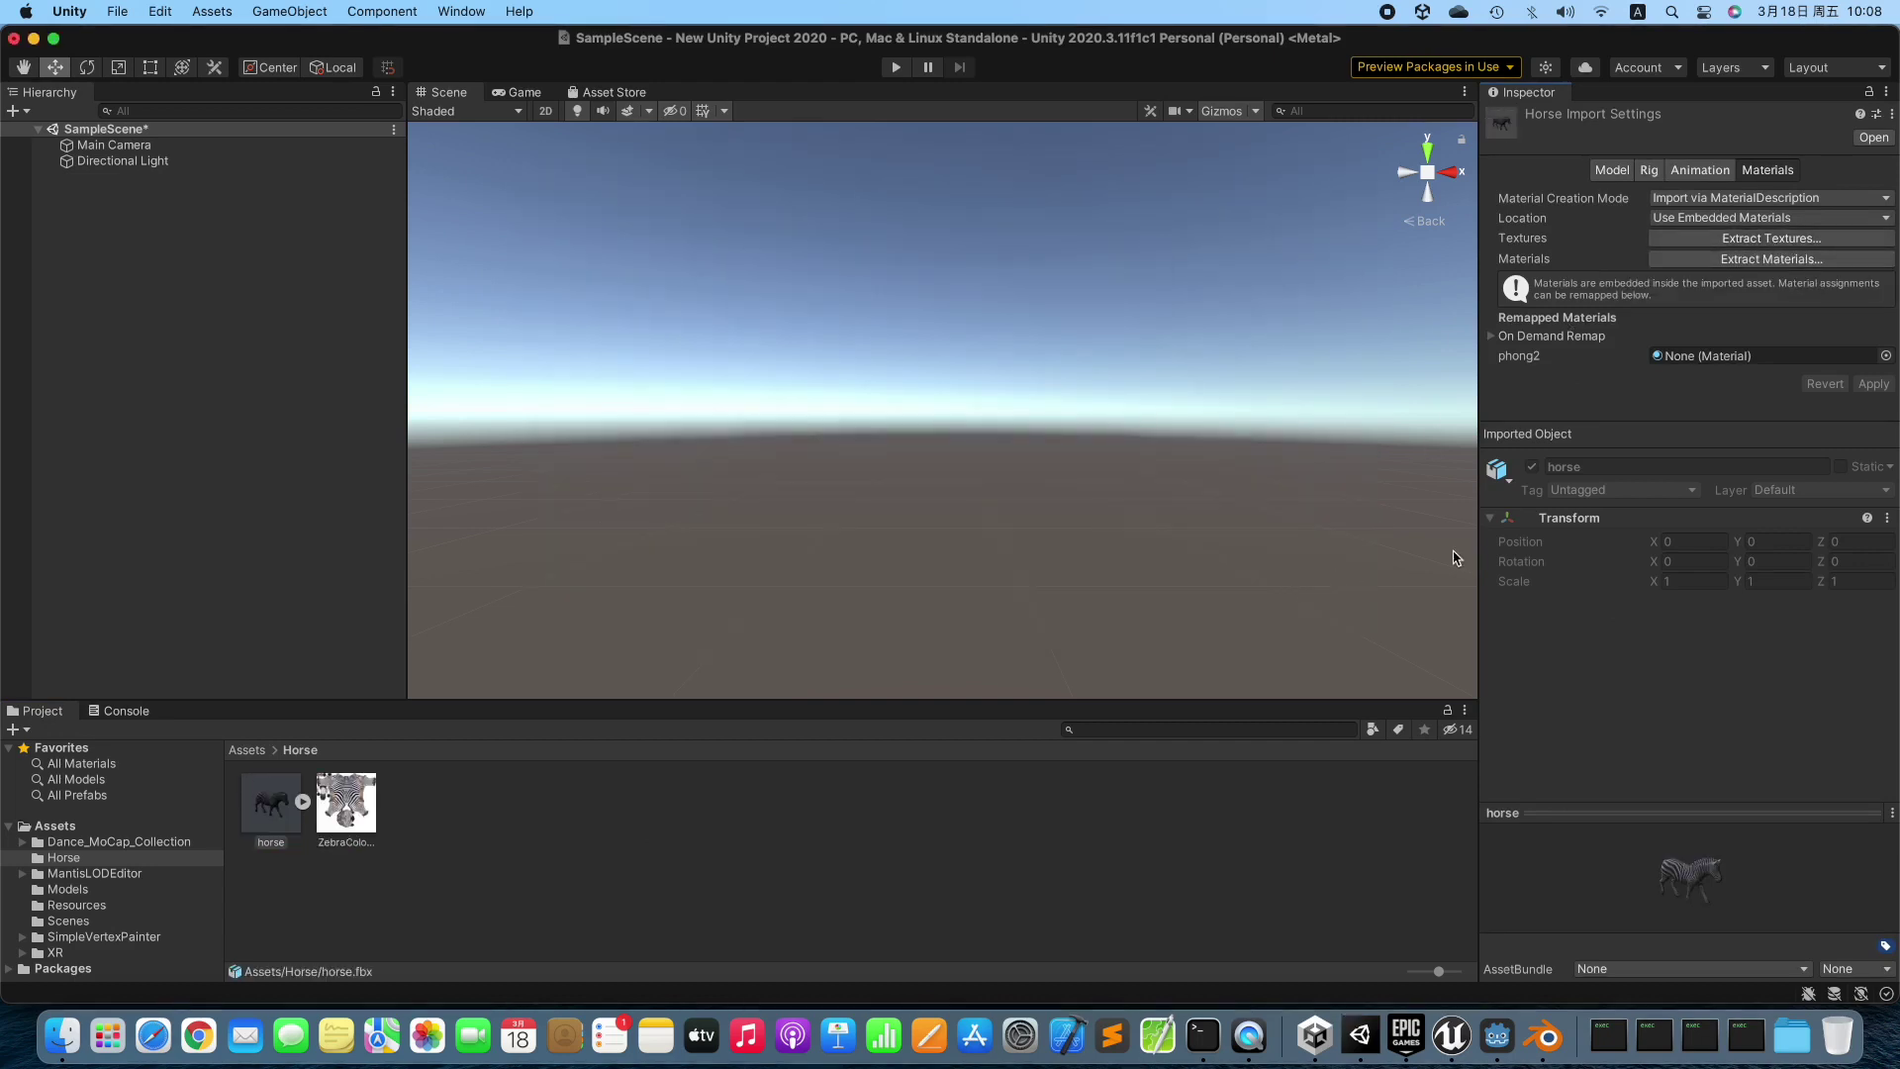
Enable Loop Time on the horse's walk clip and apply the import settings.
{"action": "left_click", "coordinate": [1695, 172]}
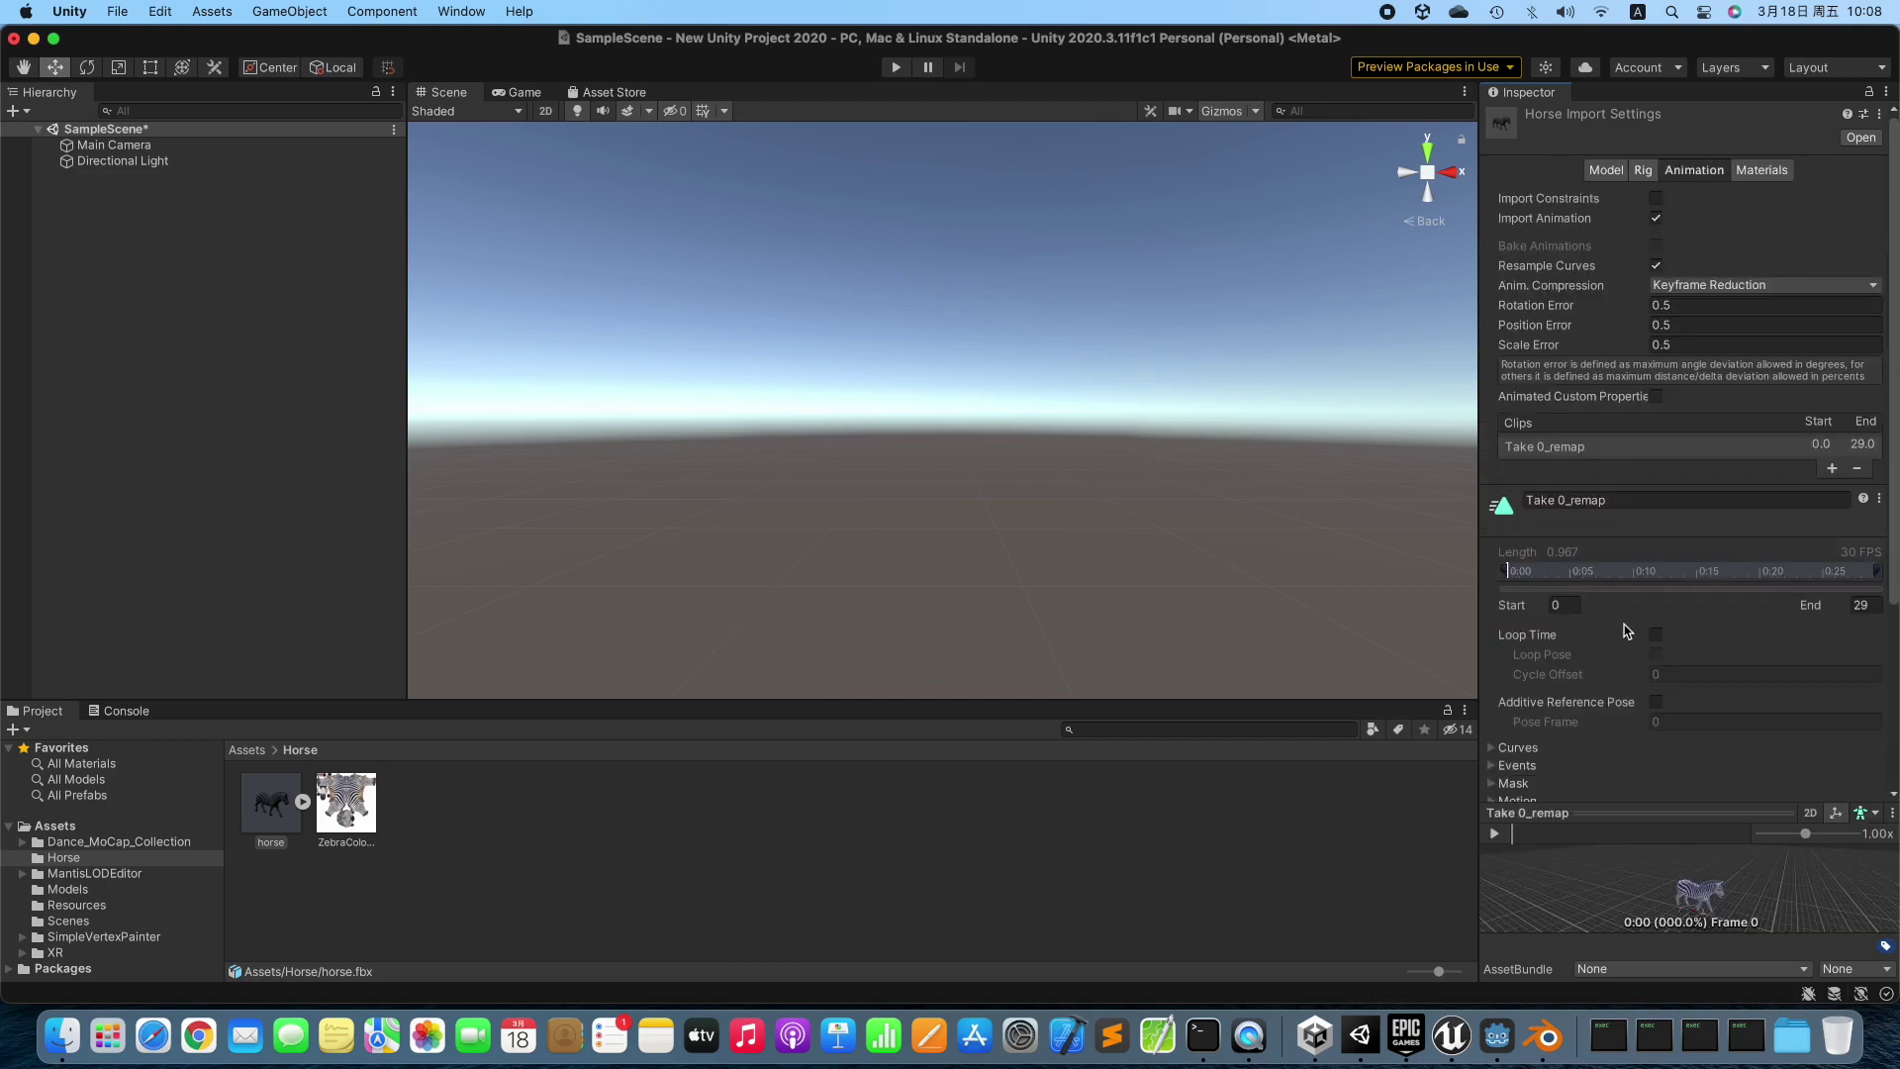
{"action": "left_click", "coordinate": [1655, 637]}
{"action": "scroll", "coordinate": [1817, 752], "scroll_direction": "down", "scroll_amount": 3}
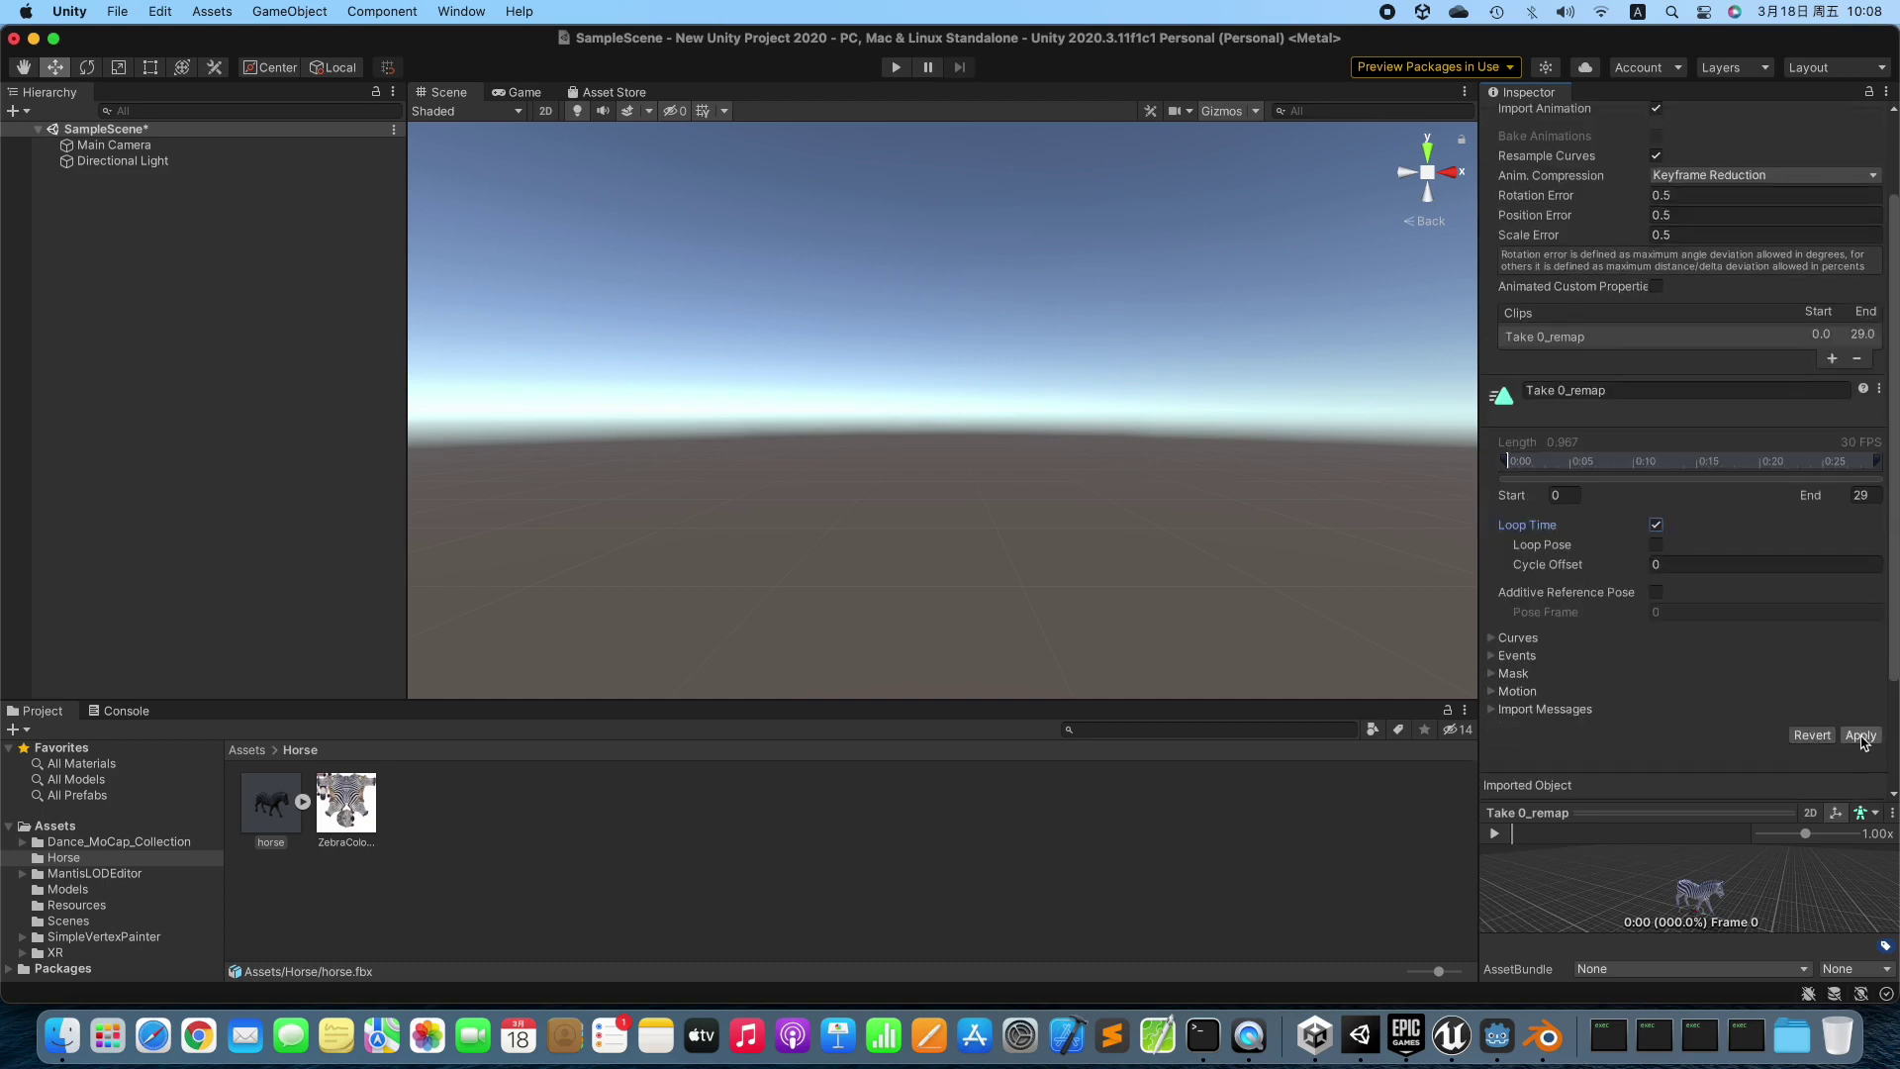
{"action": "left_click", "coordinate": [1859, 735]}
{"action": "scroll", "coordinate": [1811, 636], "scroll_direction": "up", "scroll_amount": 3}
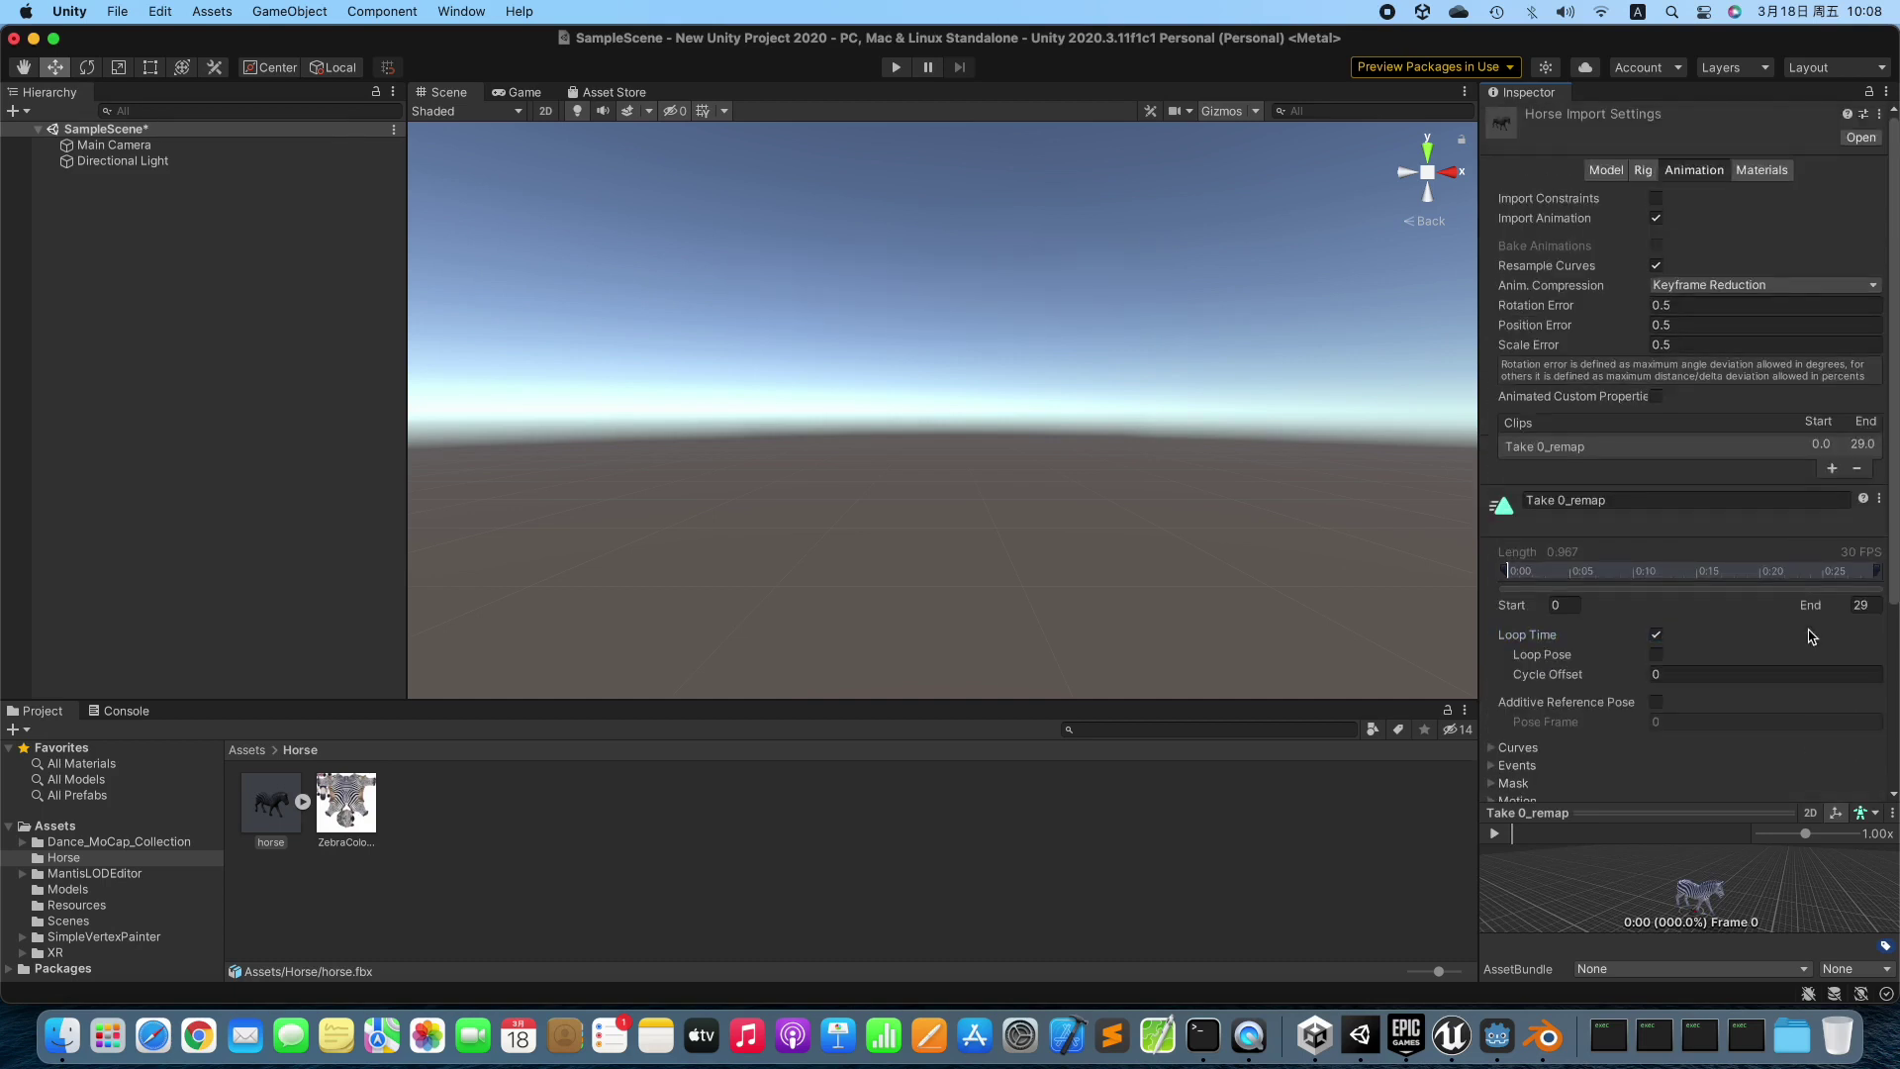
{"action": "left_click", "coordinate": [1649, 172]}
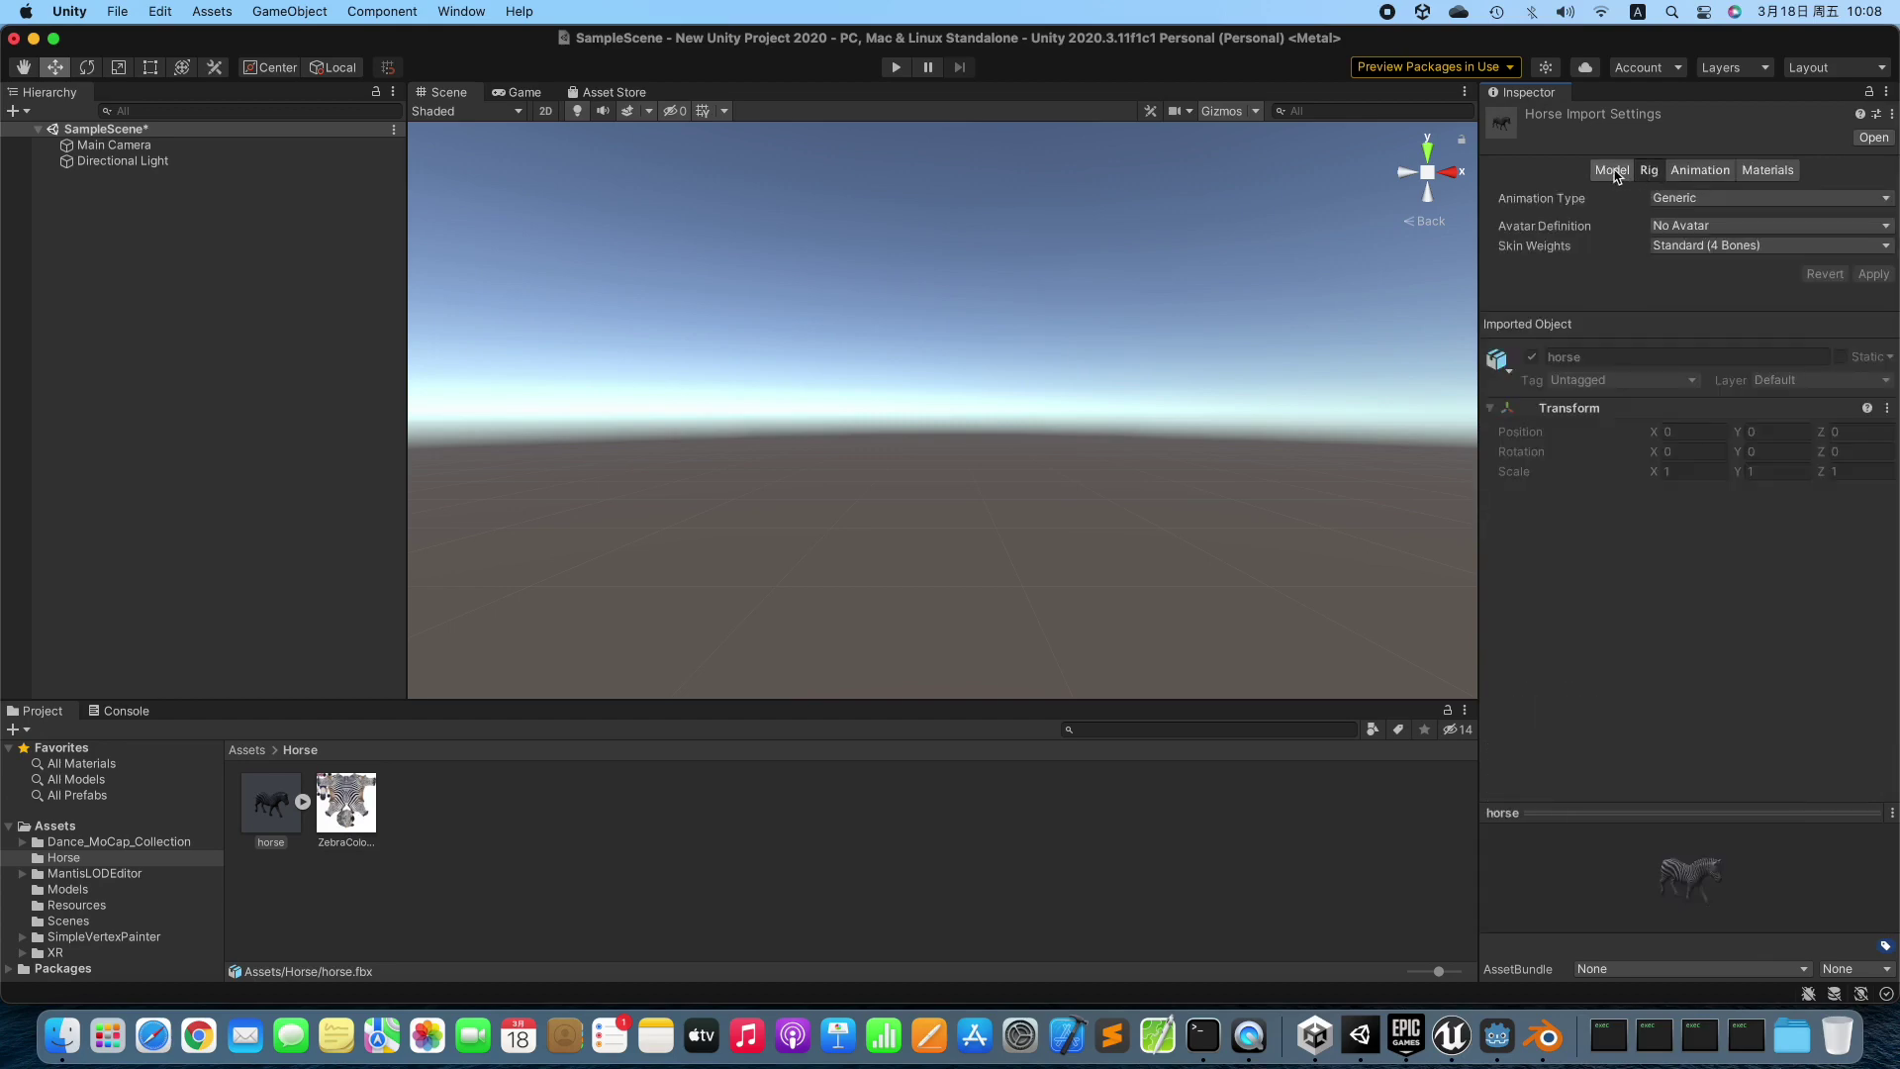
{"action": "left_click", "coordinate": [1613, 172]}
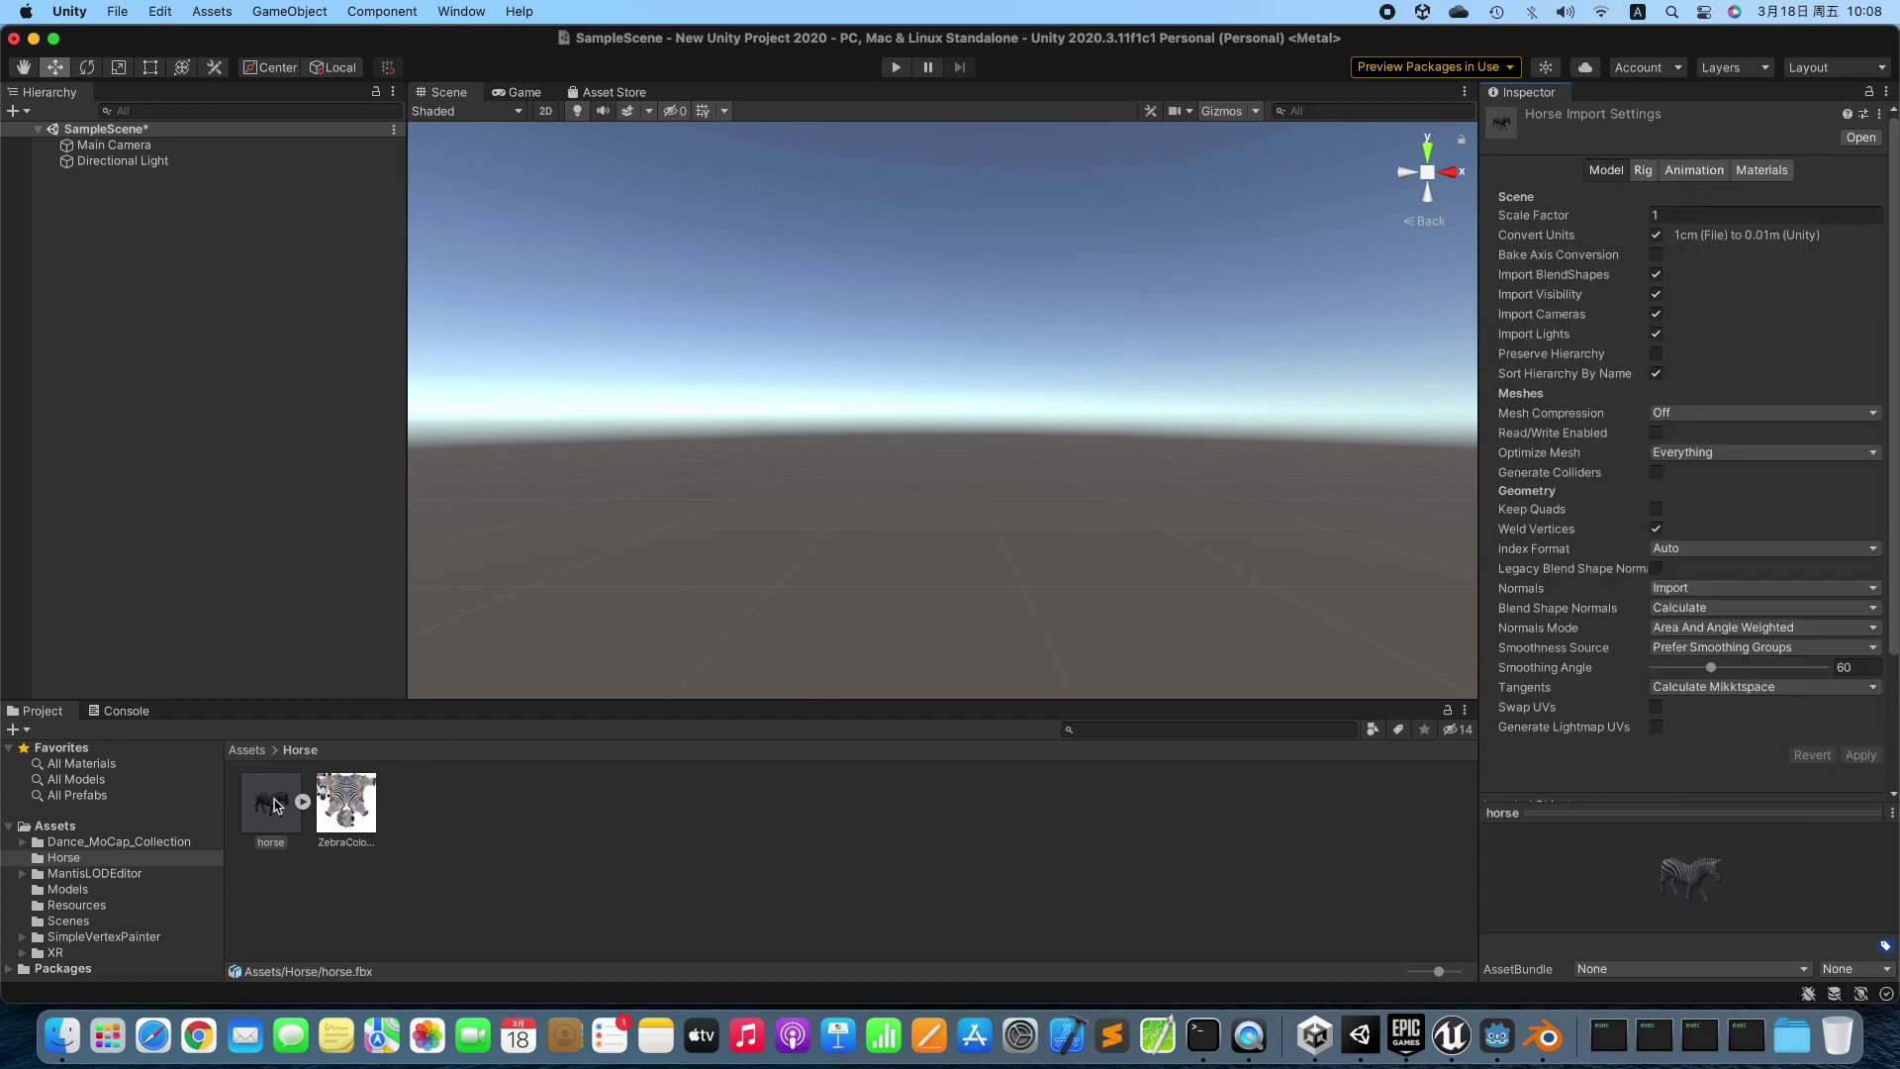
Add the horse model to the scene and set its Y rotation to -90.
{"action": "left_click_drag", "start_coordinate": [270, 813], "coordinate": [198, 335]}
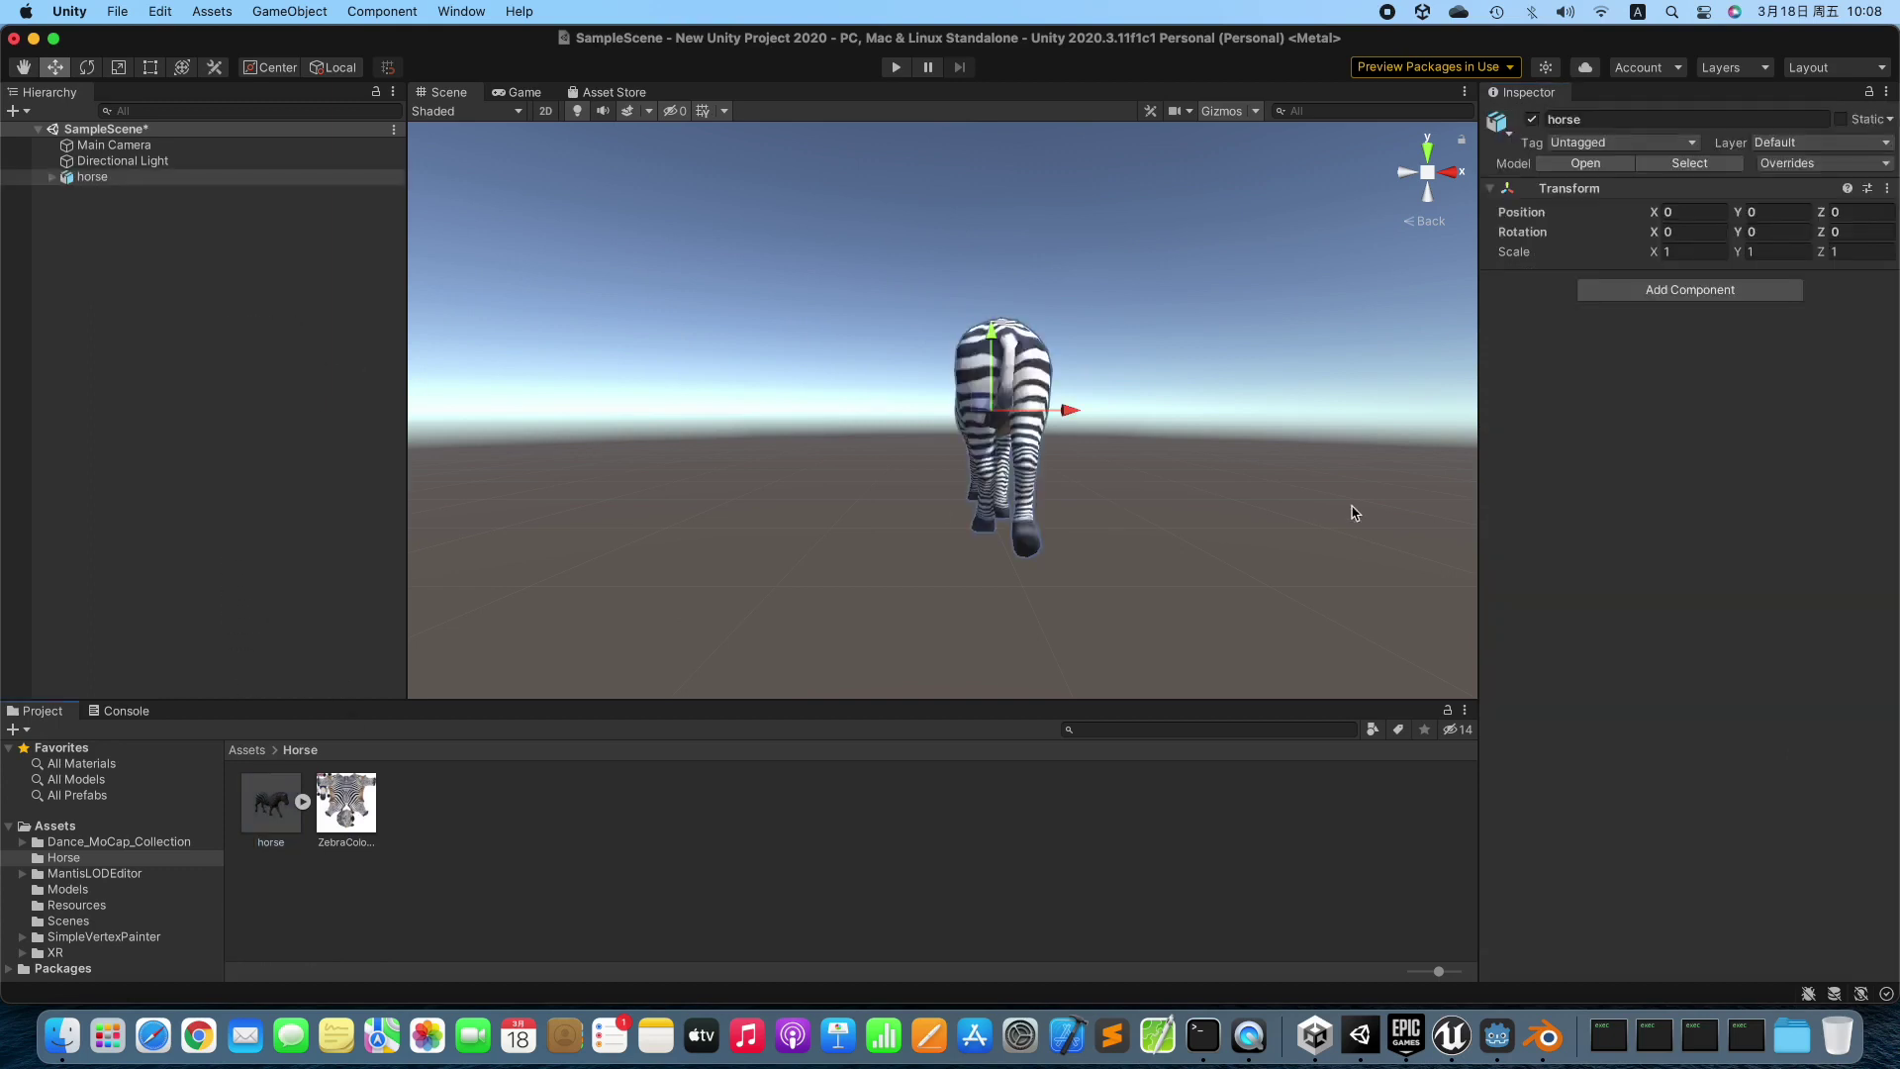
{"action": "left_click", "coordinate": [1777, 233]}
{"action": "type", "text": "-90"}
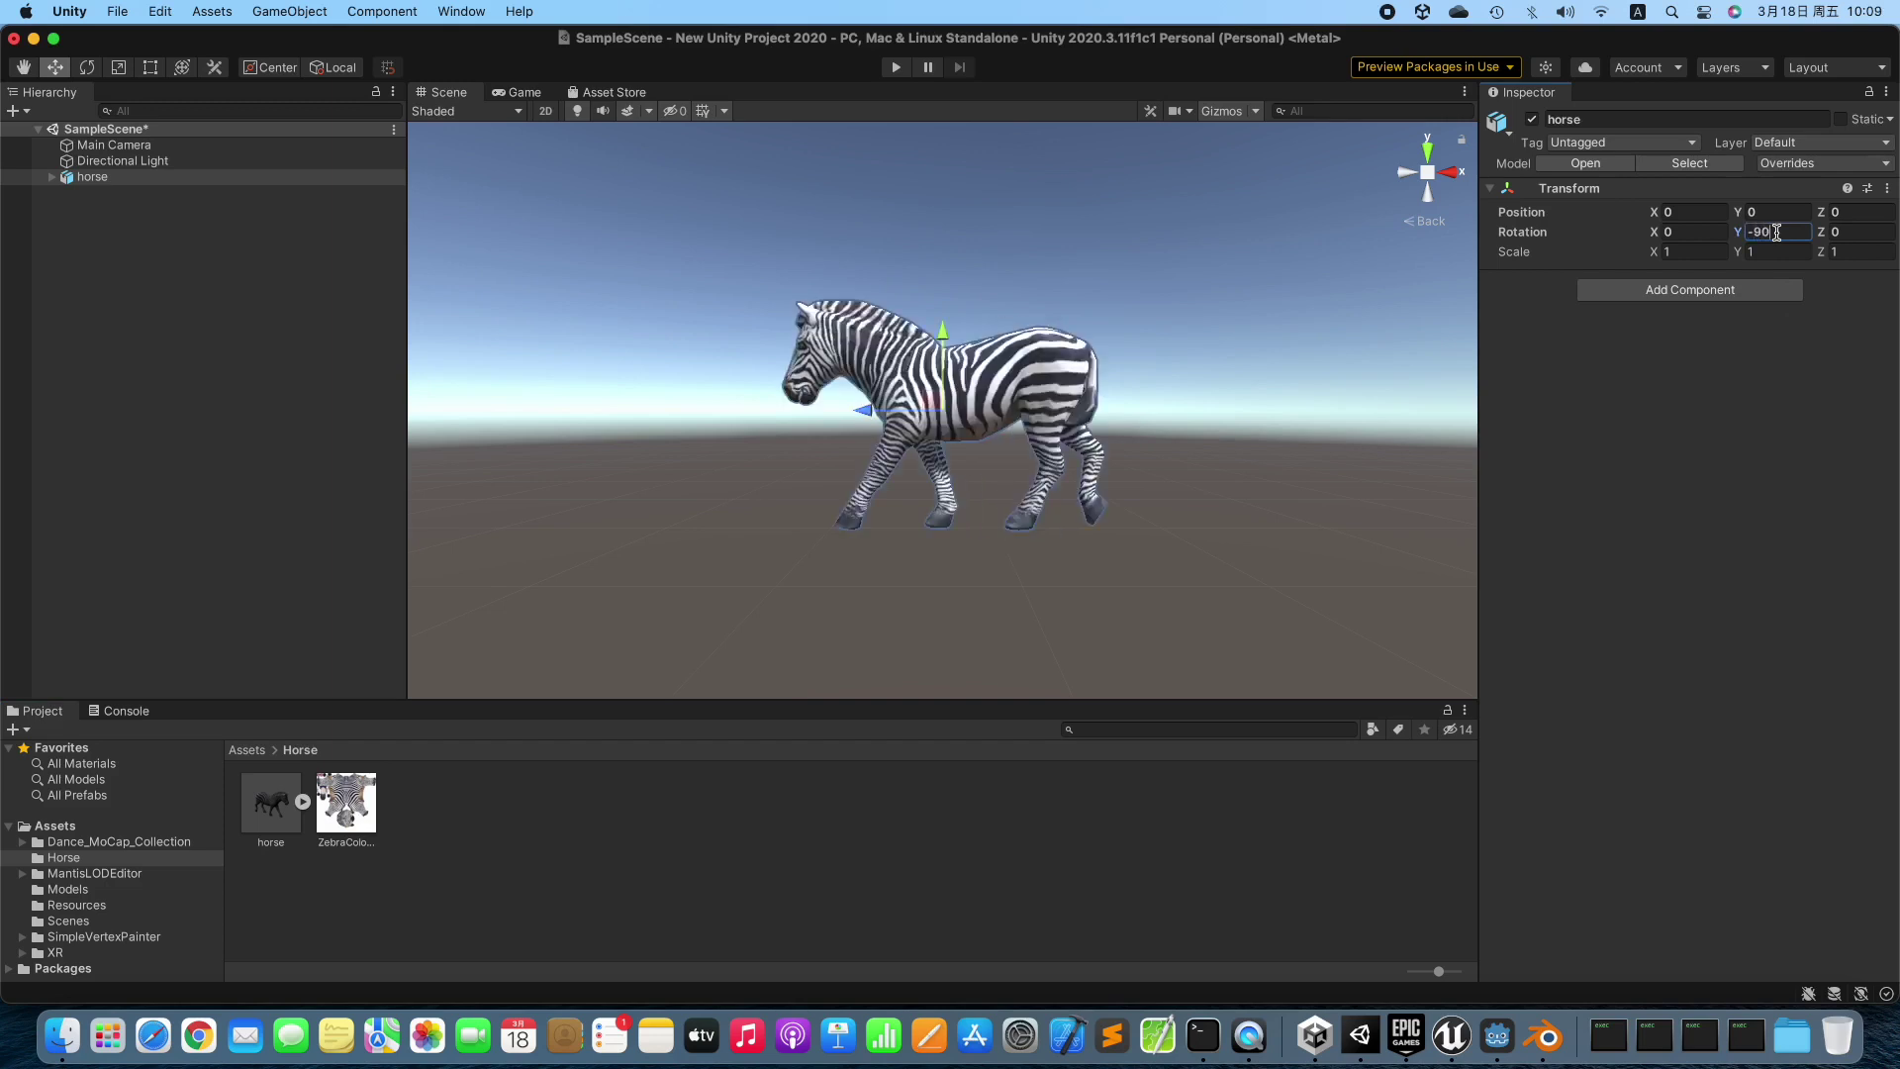
{"action": "key", "text": "Return"}
Assign the Take 0 walk clip to the horse and run the scene to test the walk.
{"action": "left_click", "coordinate": [303, 804]}
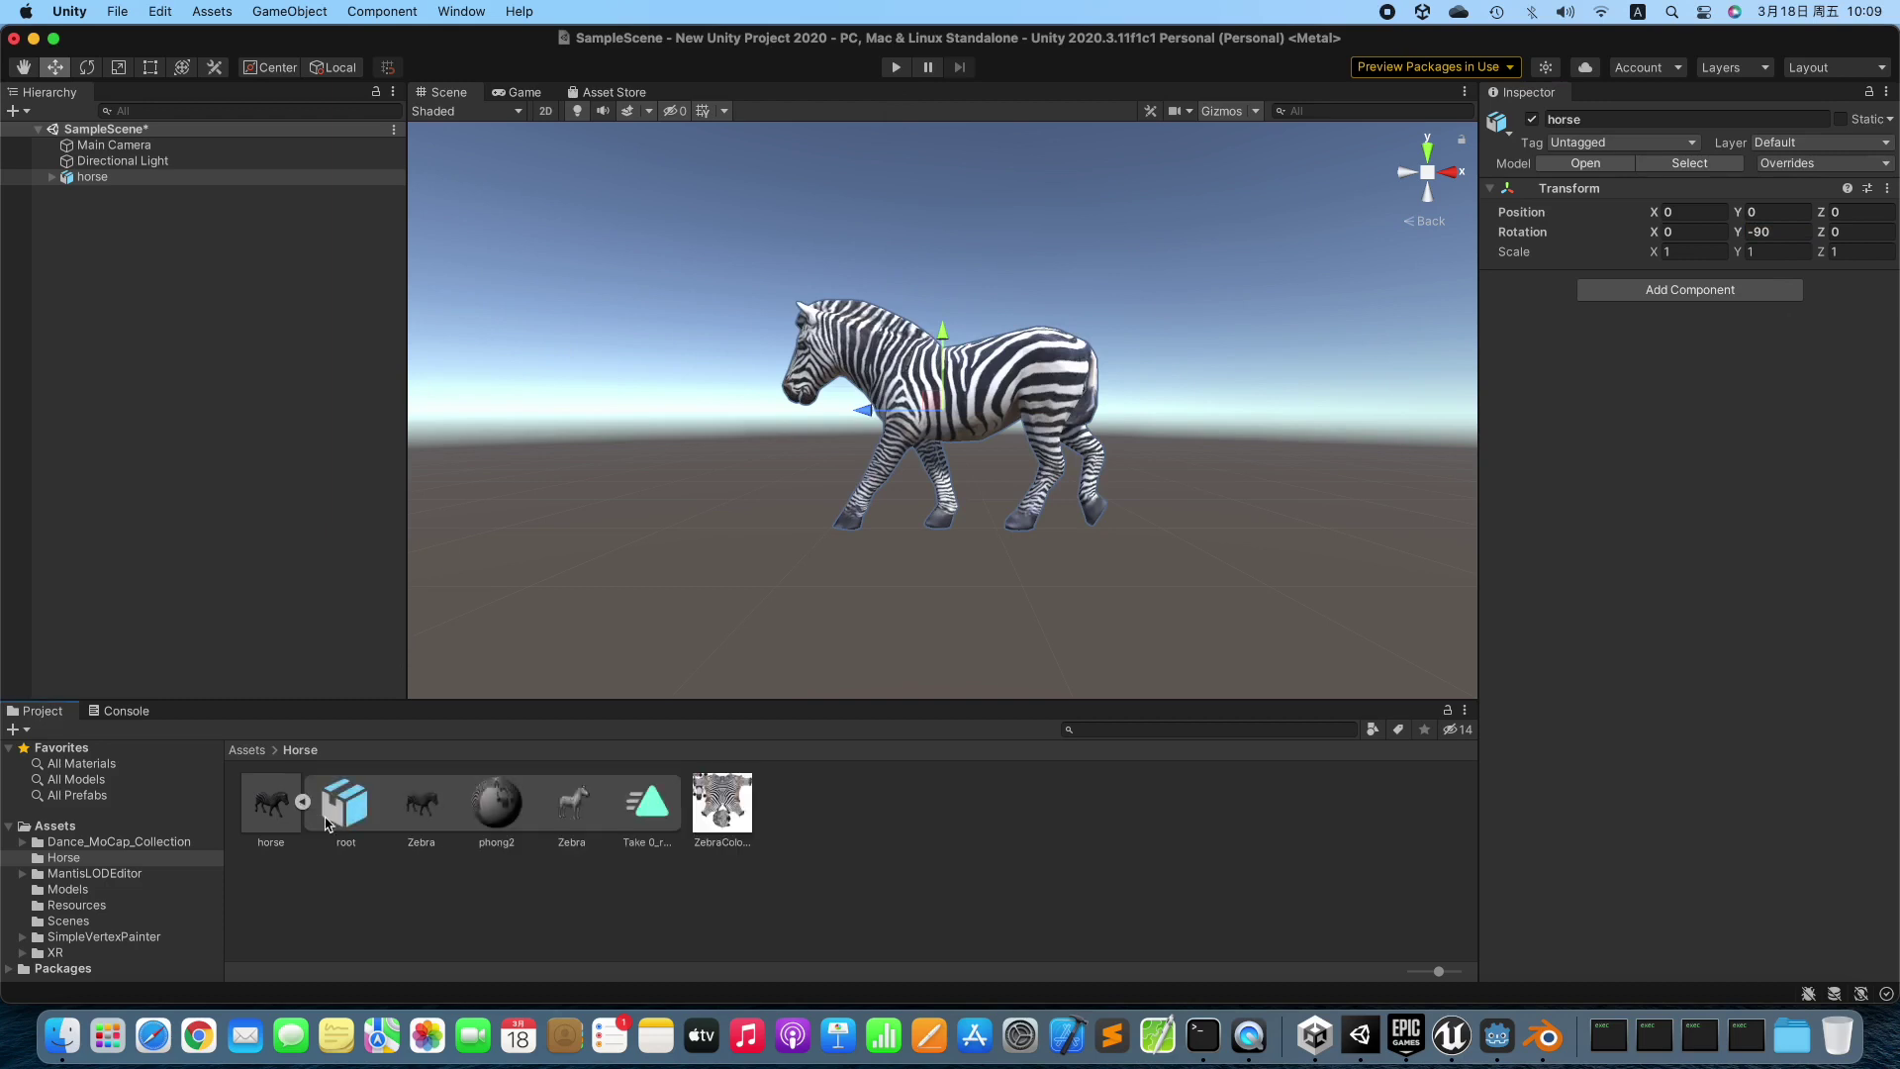
{"action": "left_click_drag", "start_coordinate": [653, 817], "coordinate": [91, 184]}
{"action": "left_click", "coordinate": [184, 295]}
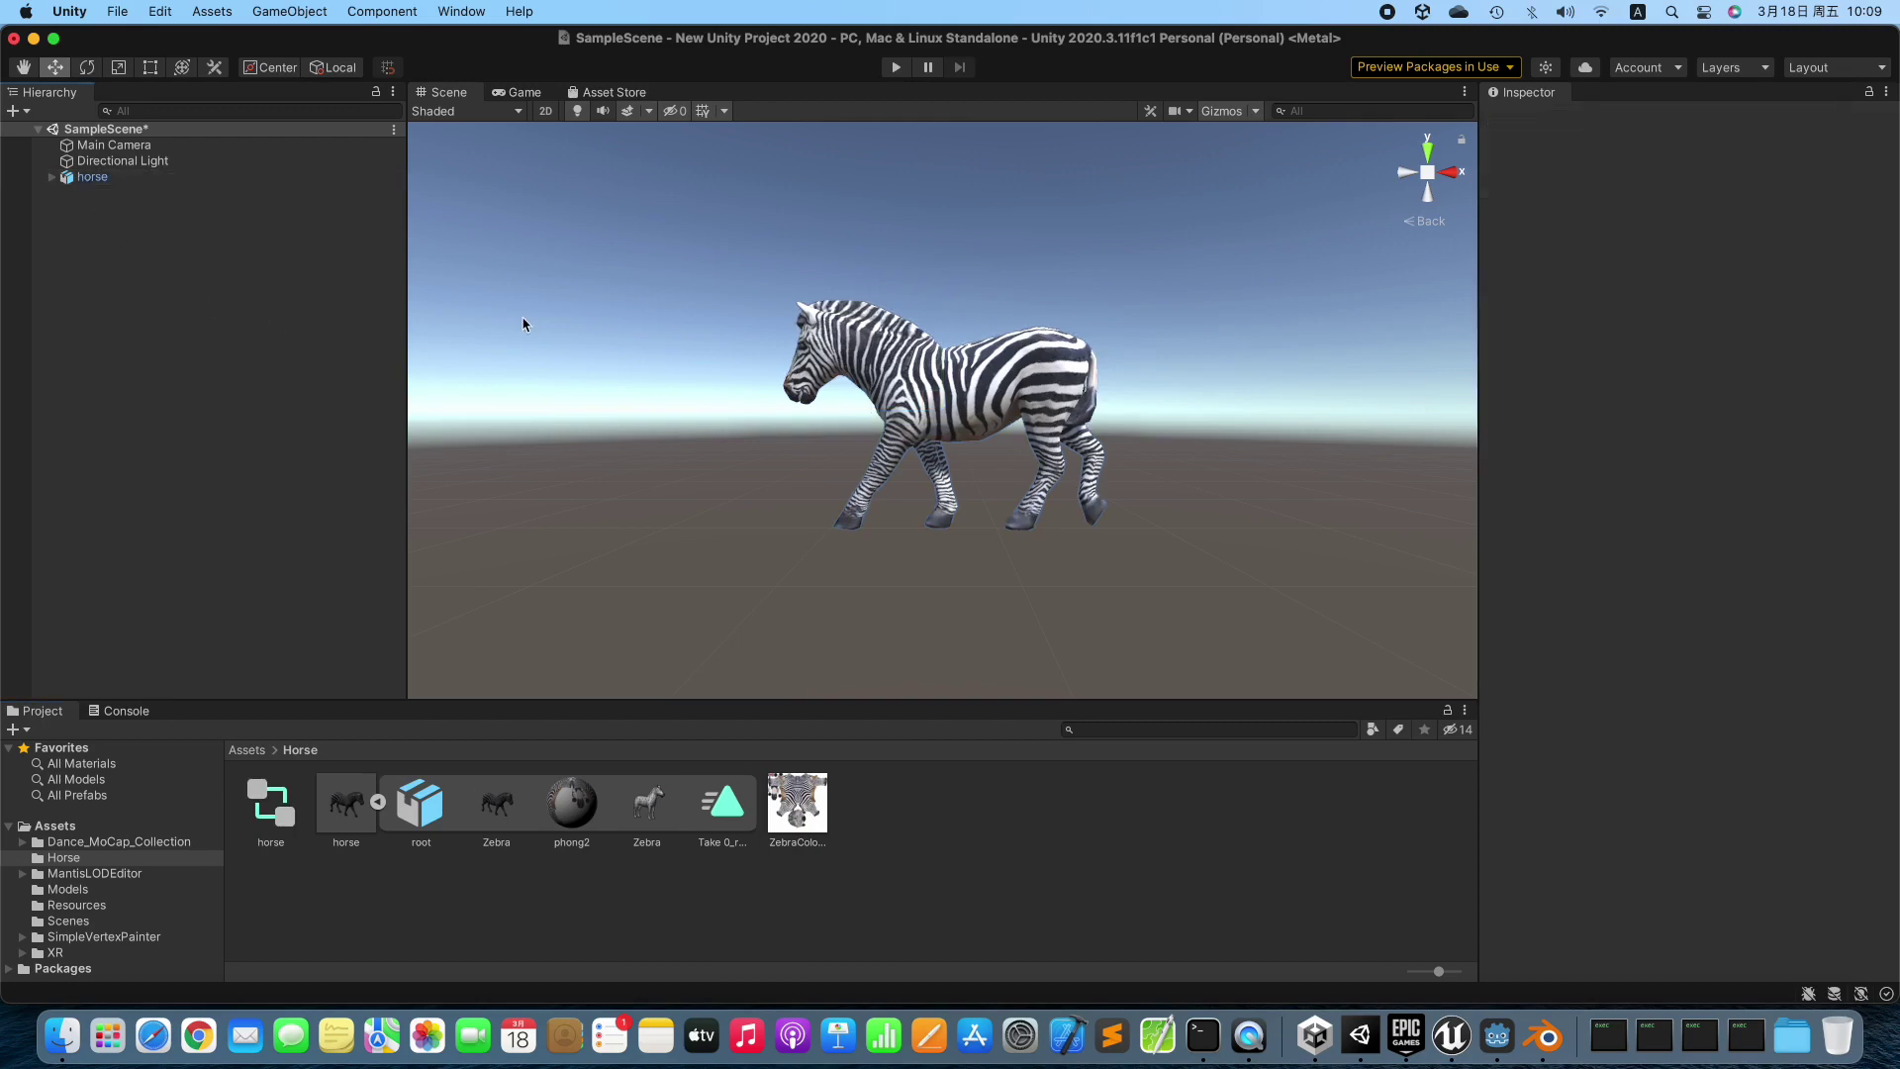
{"action": "left_click", "coordinate": [897, 70]}
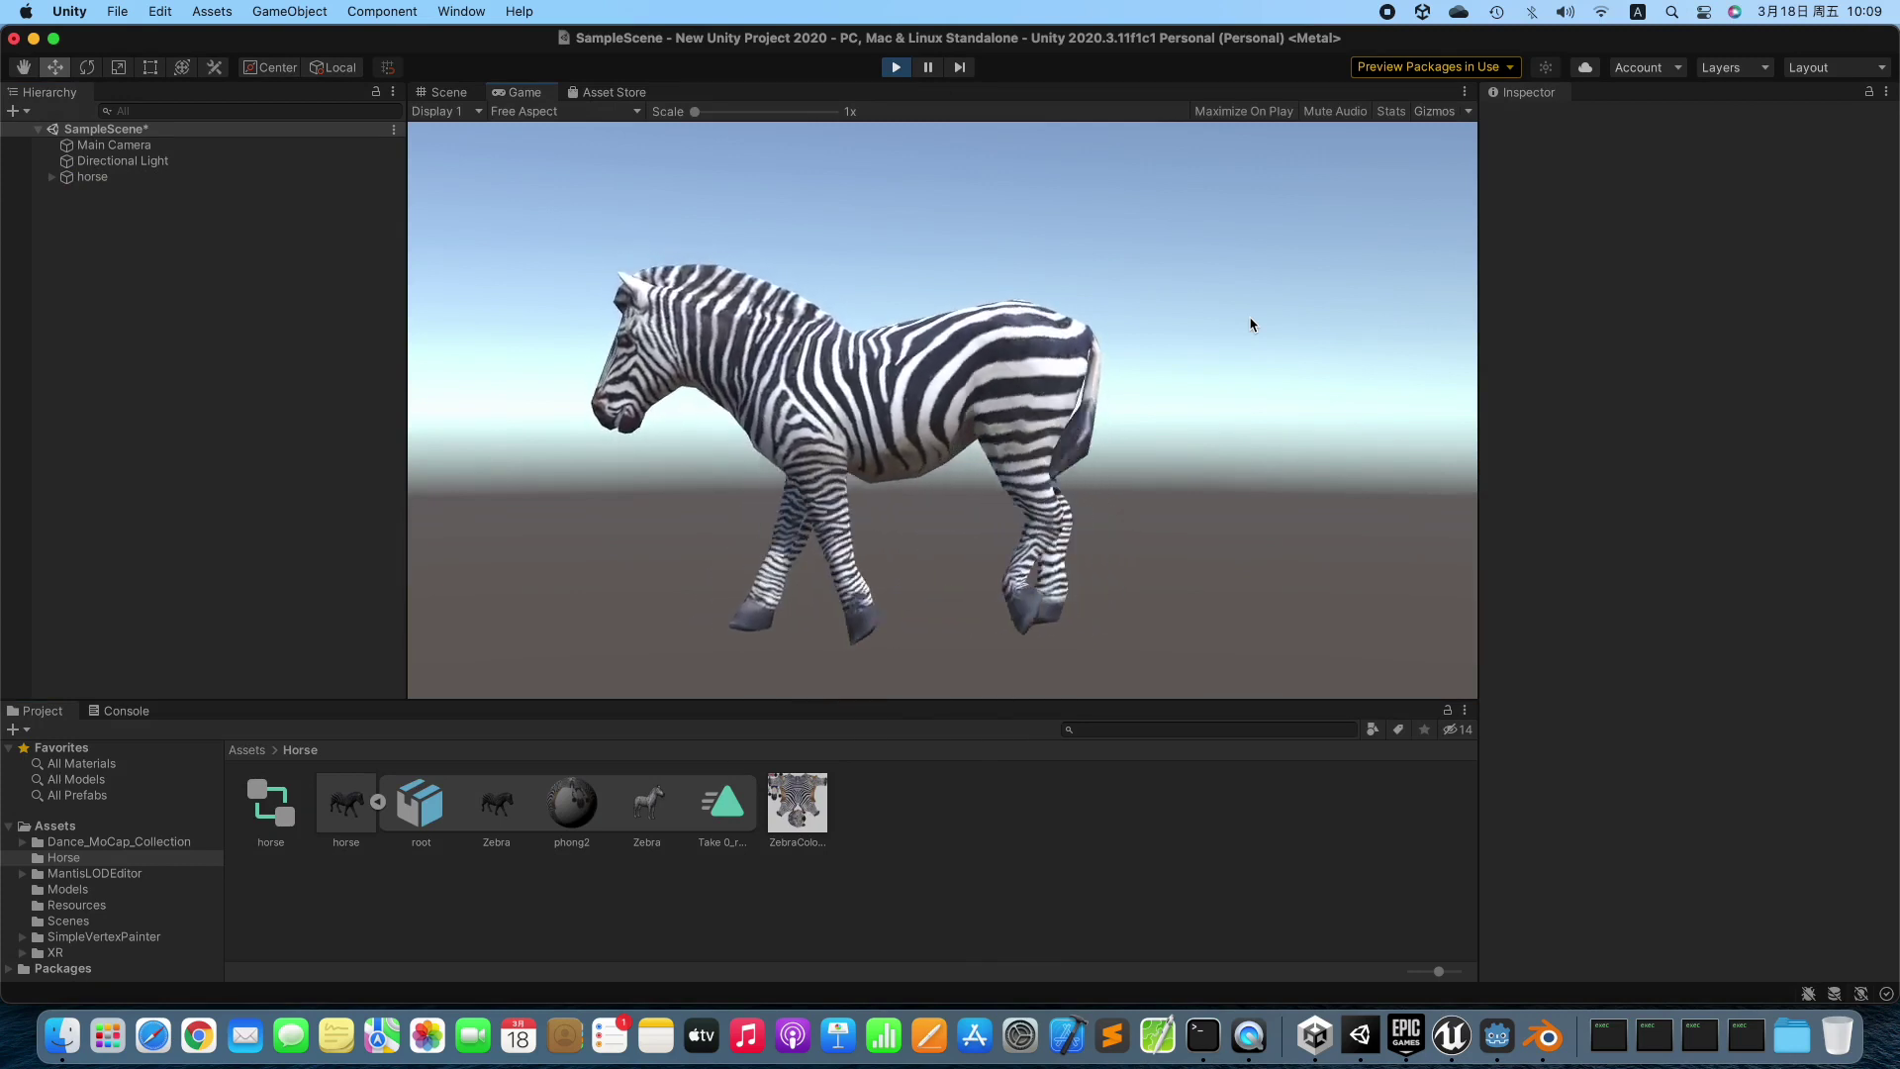
{"action": "left_click", "coordinate": [895, 66]}
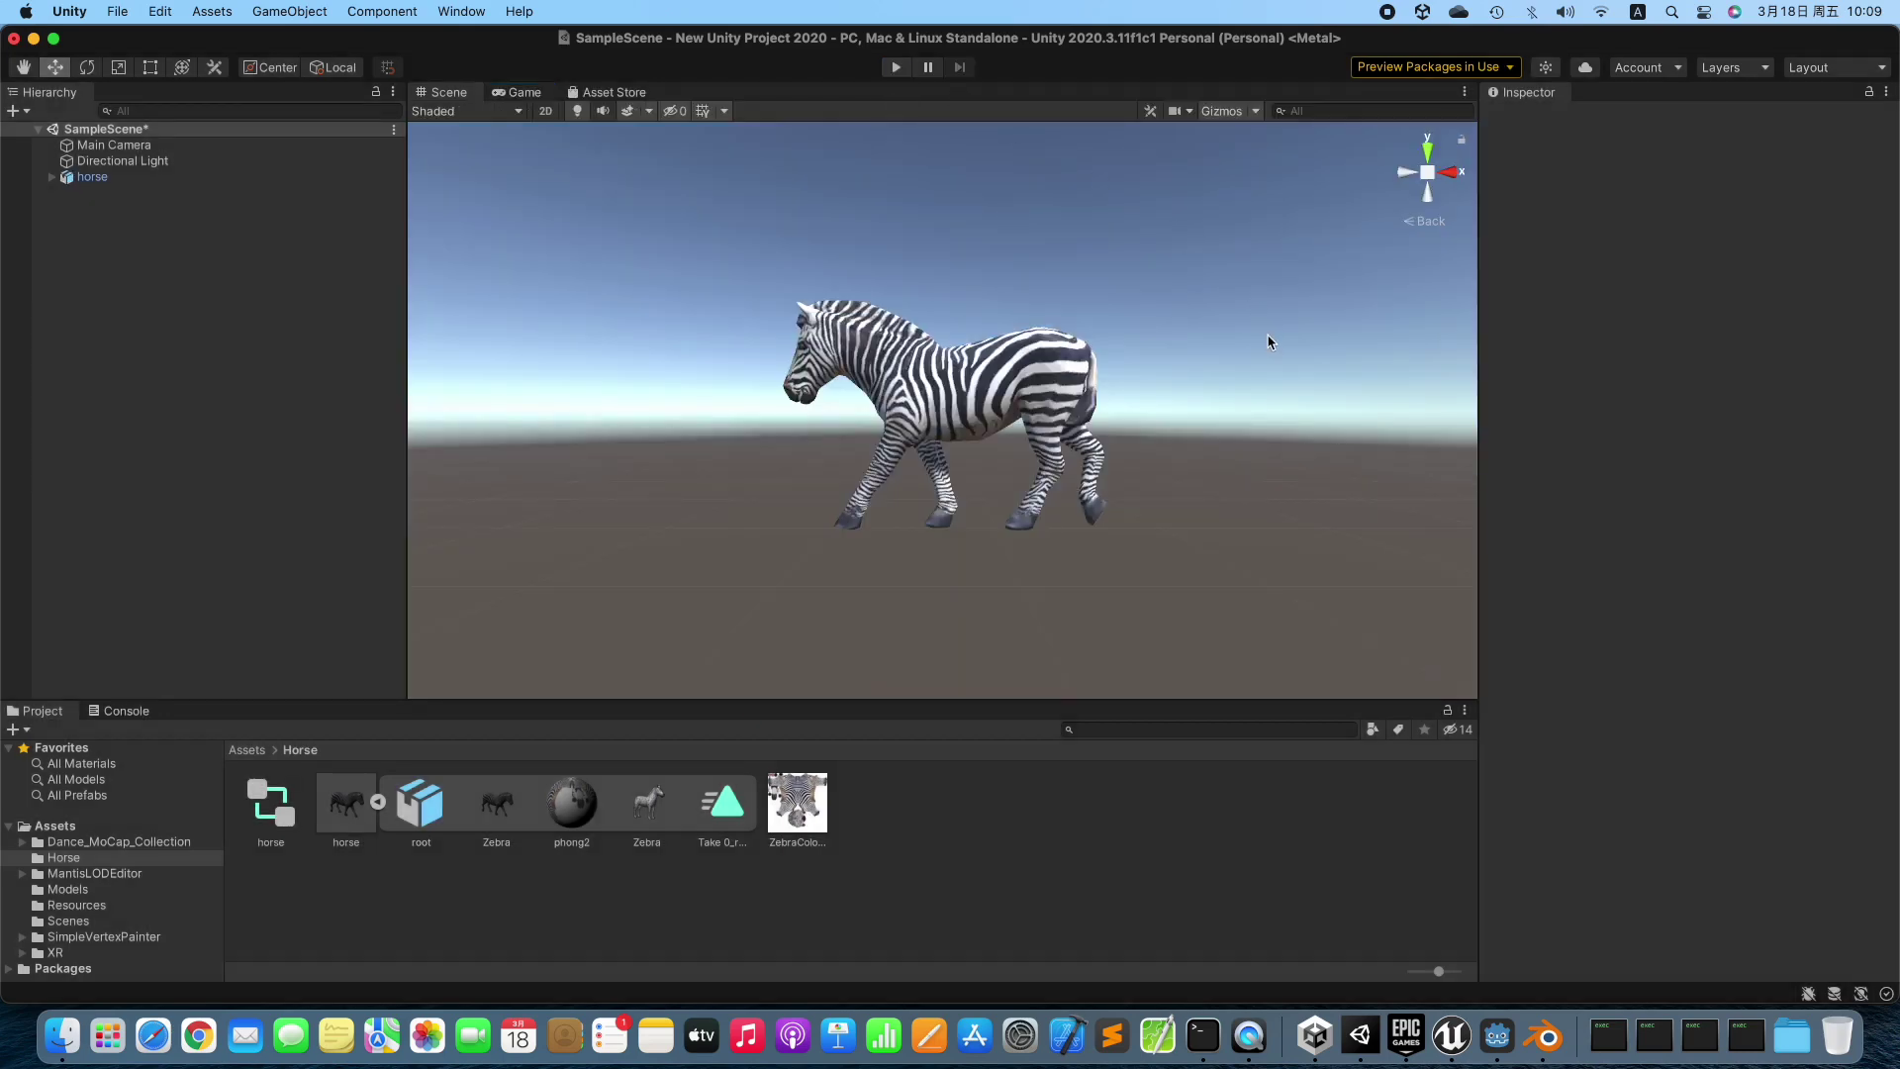
Import horse.fbx into /Game/Horse in Unreal using the default FBX import options.
{"action": "left_click", "coordinate": [1457, 1032]}
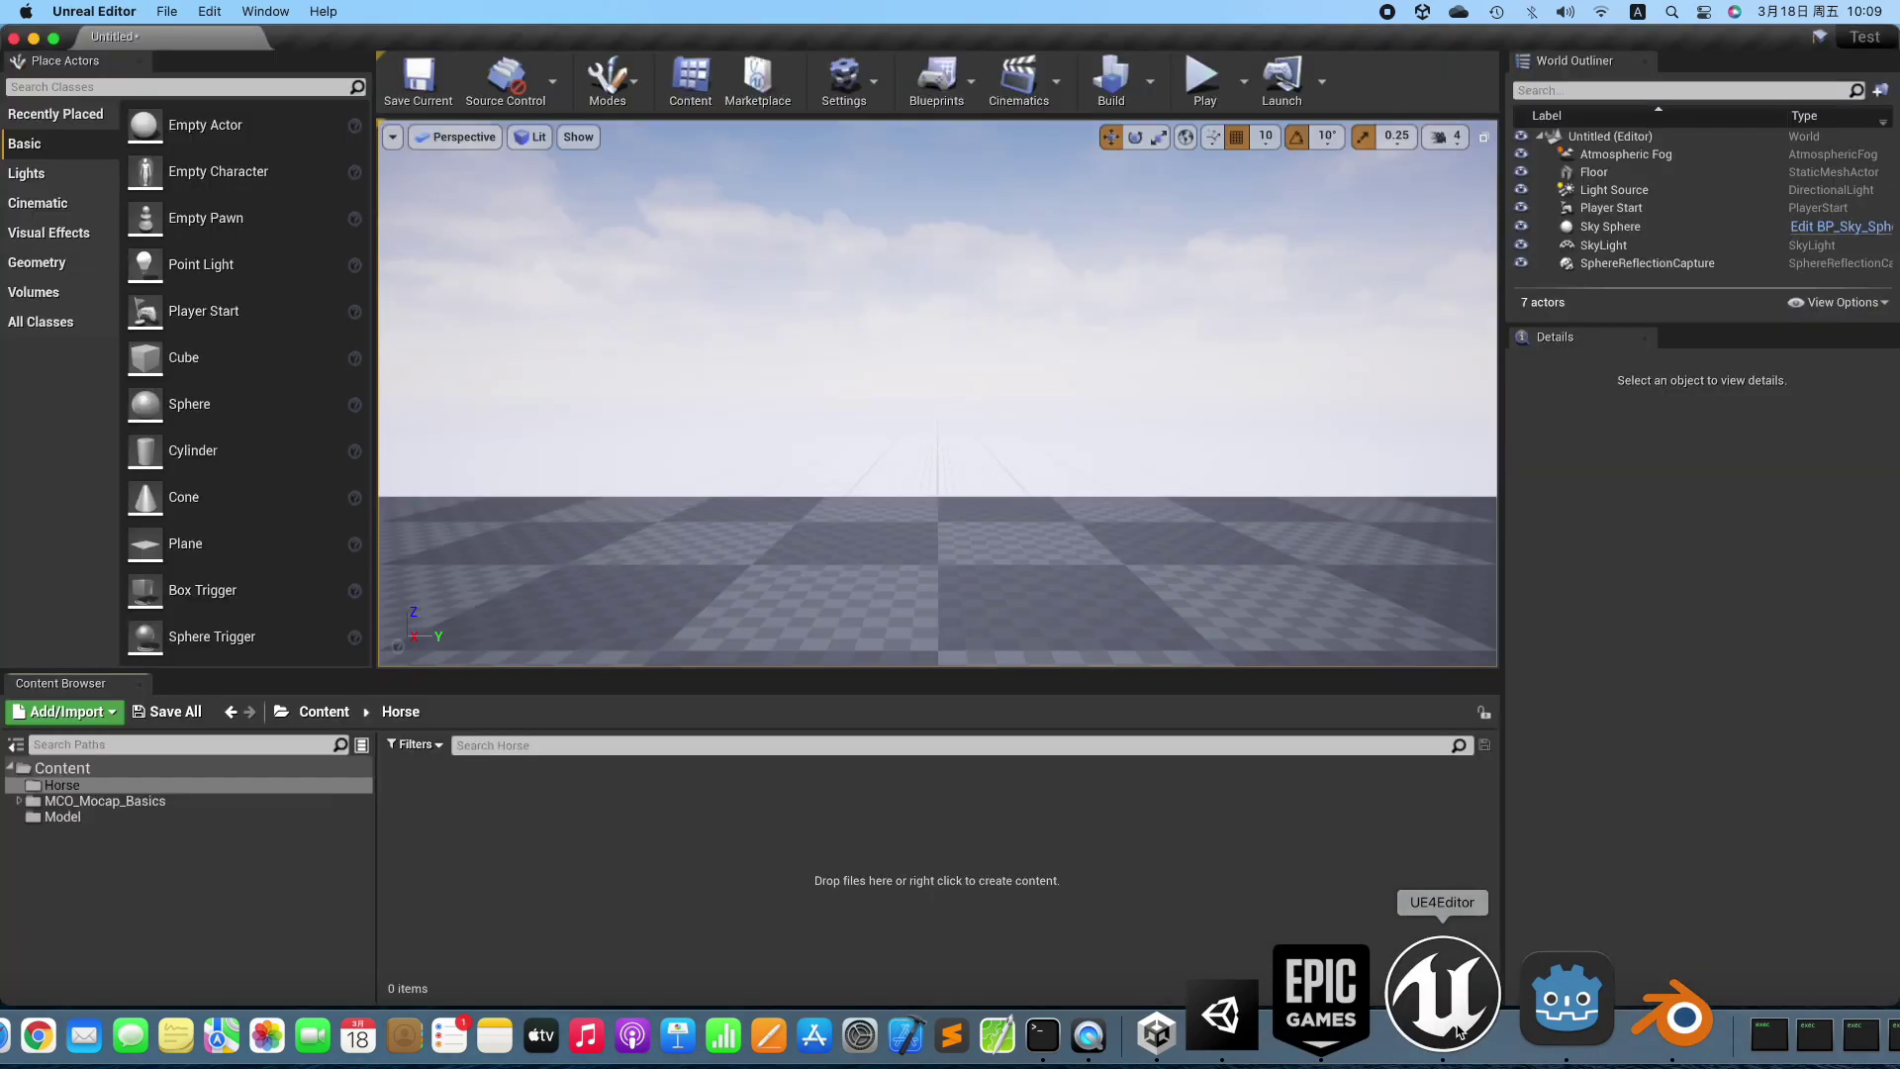
{"action": "left_click", "coordinate": [107, 715]}
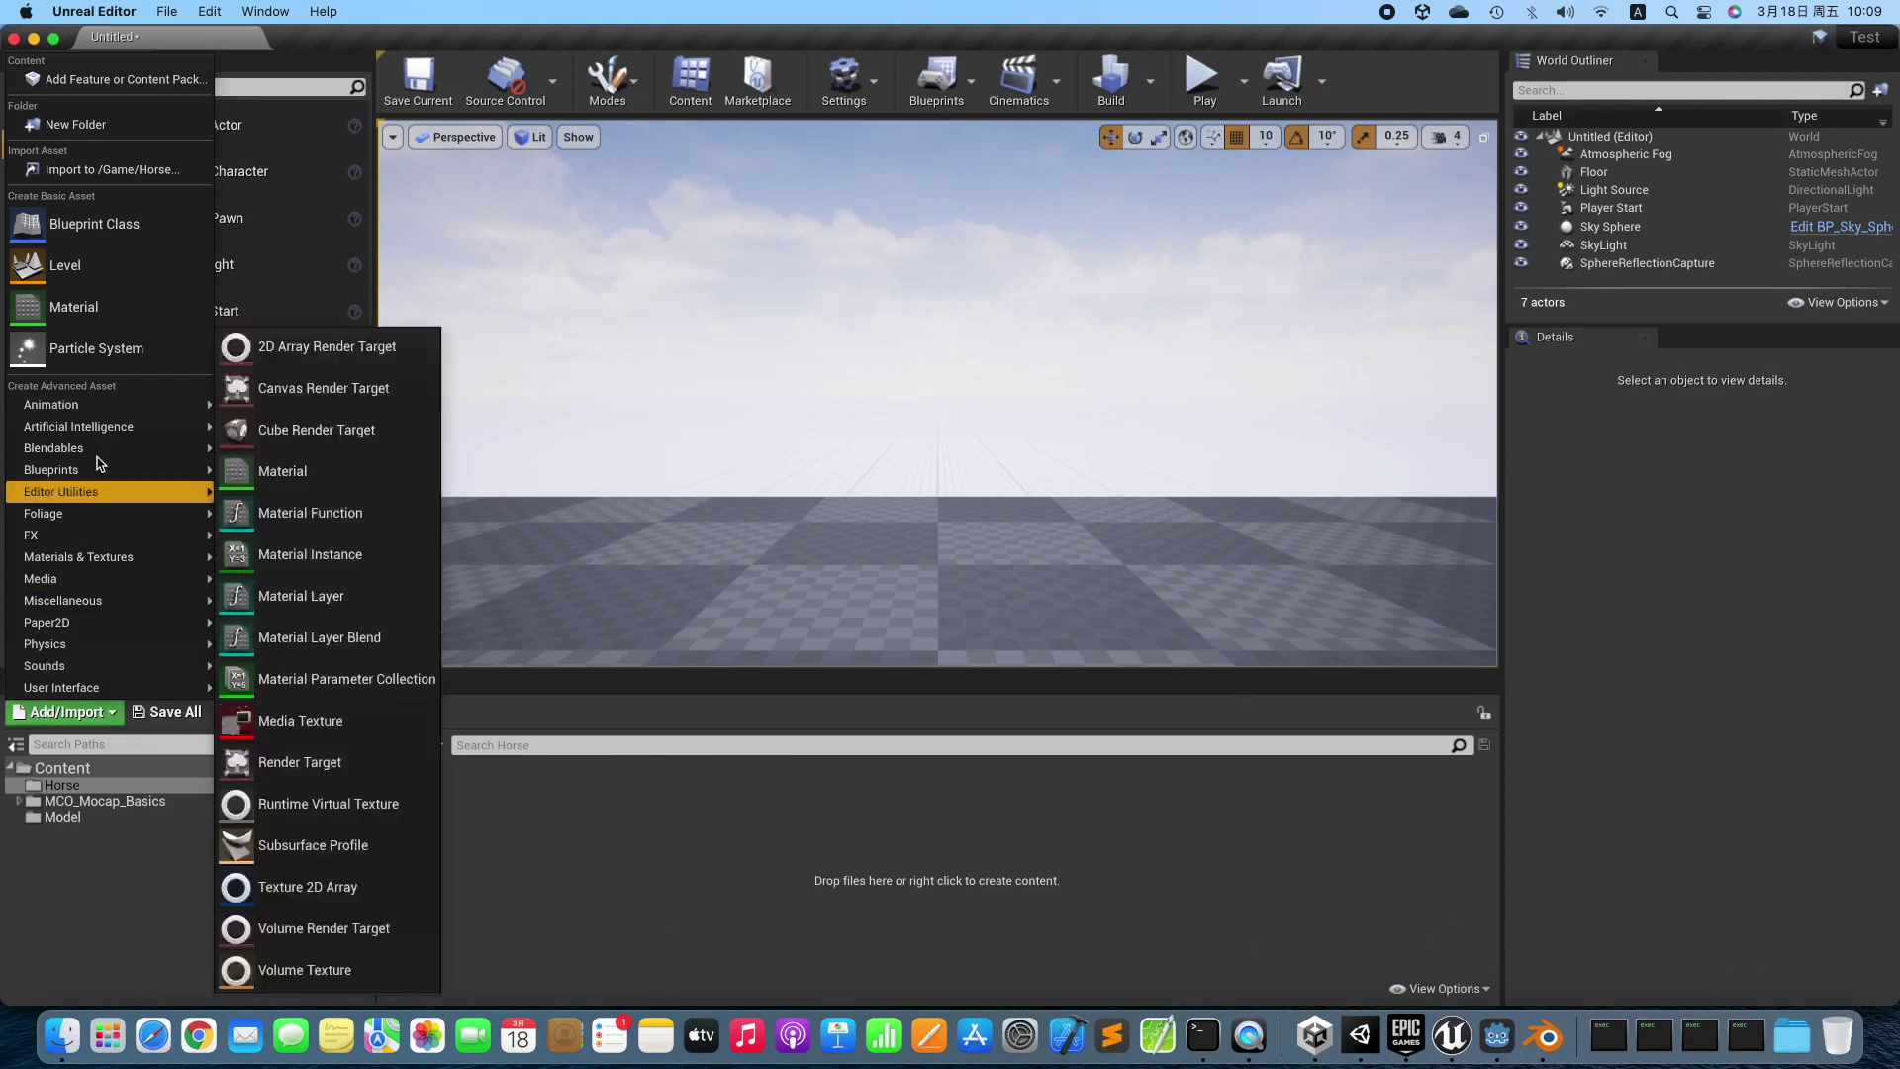
{"action": "left_click", "coordinate": [99, 171]}
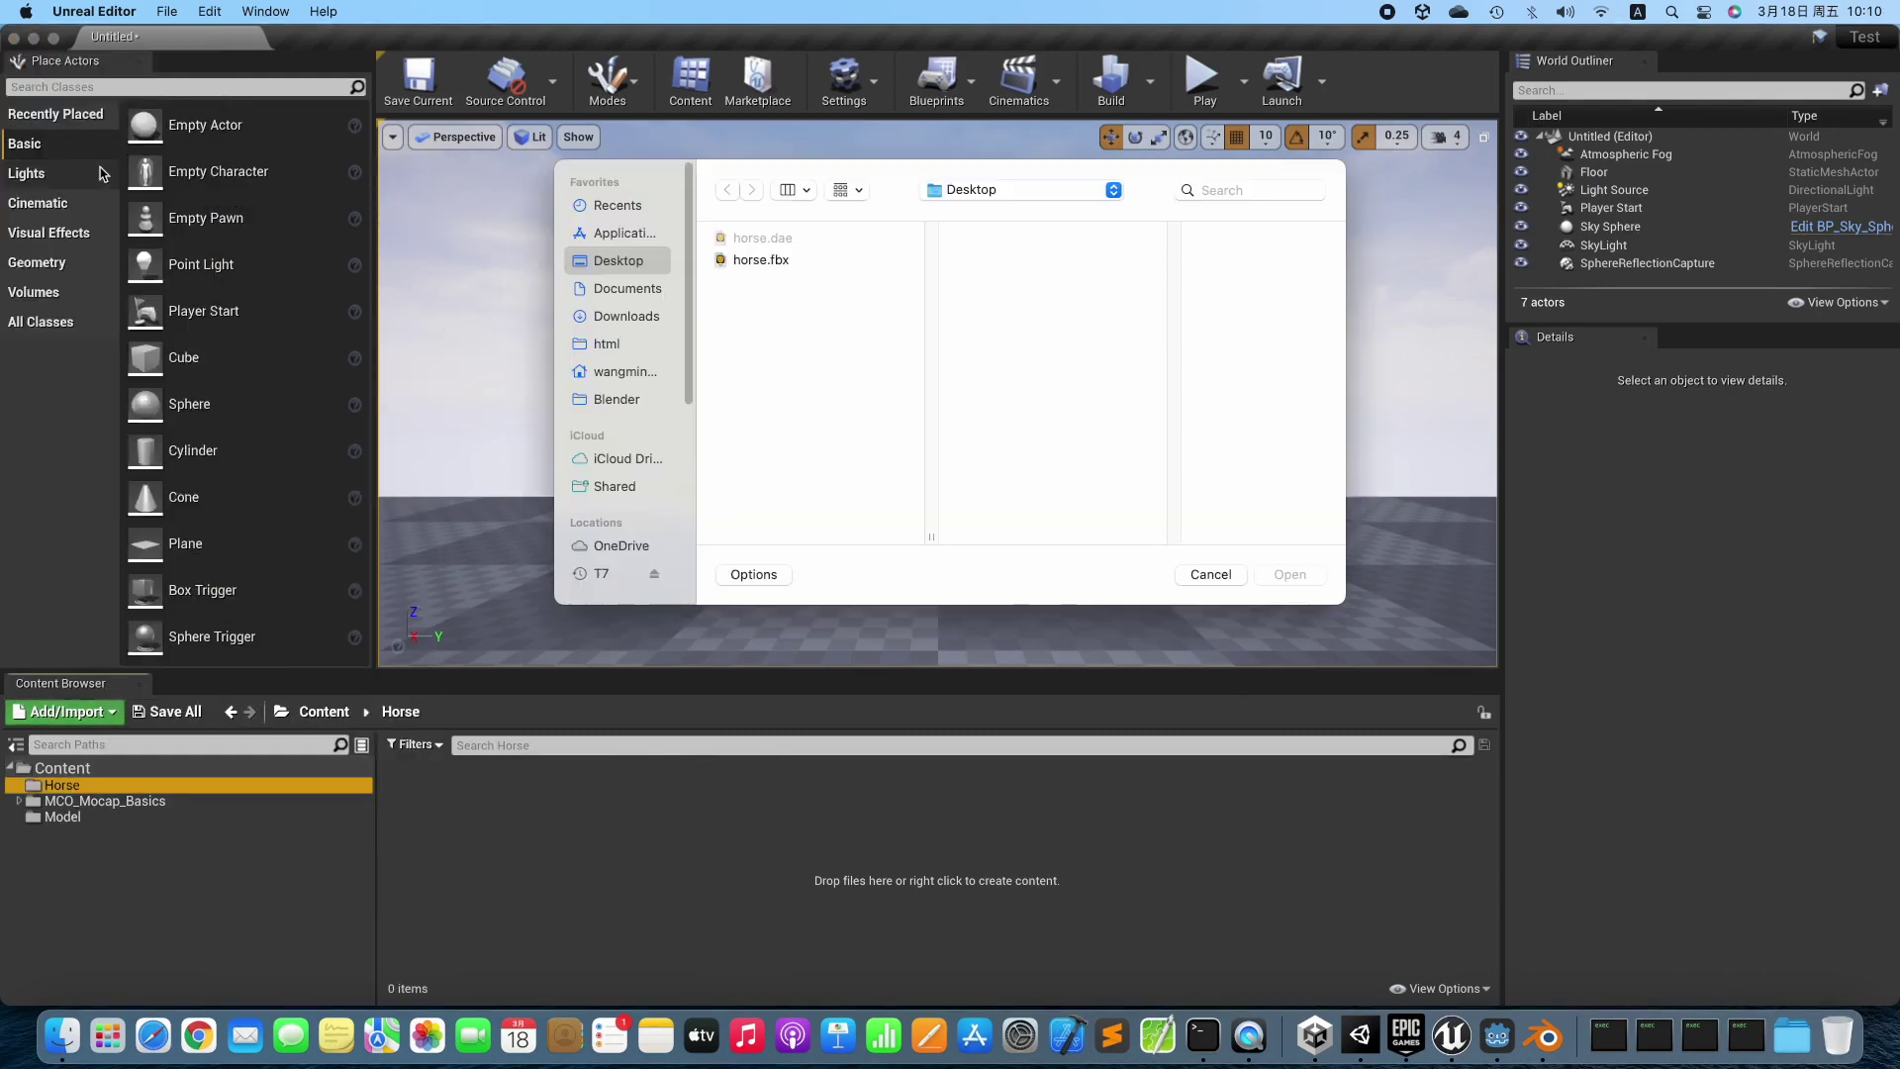
{"action": "left_click", "coordinate": [779, 259]}
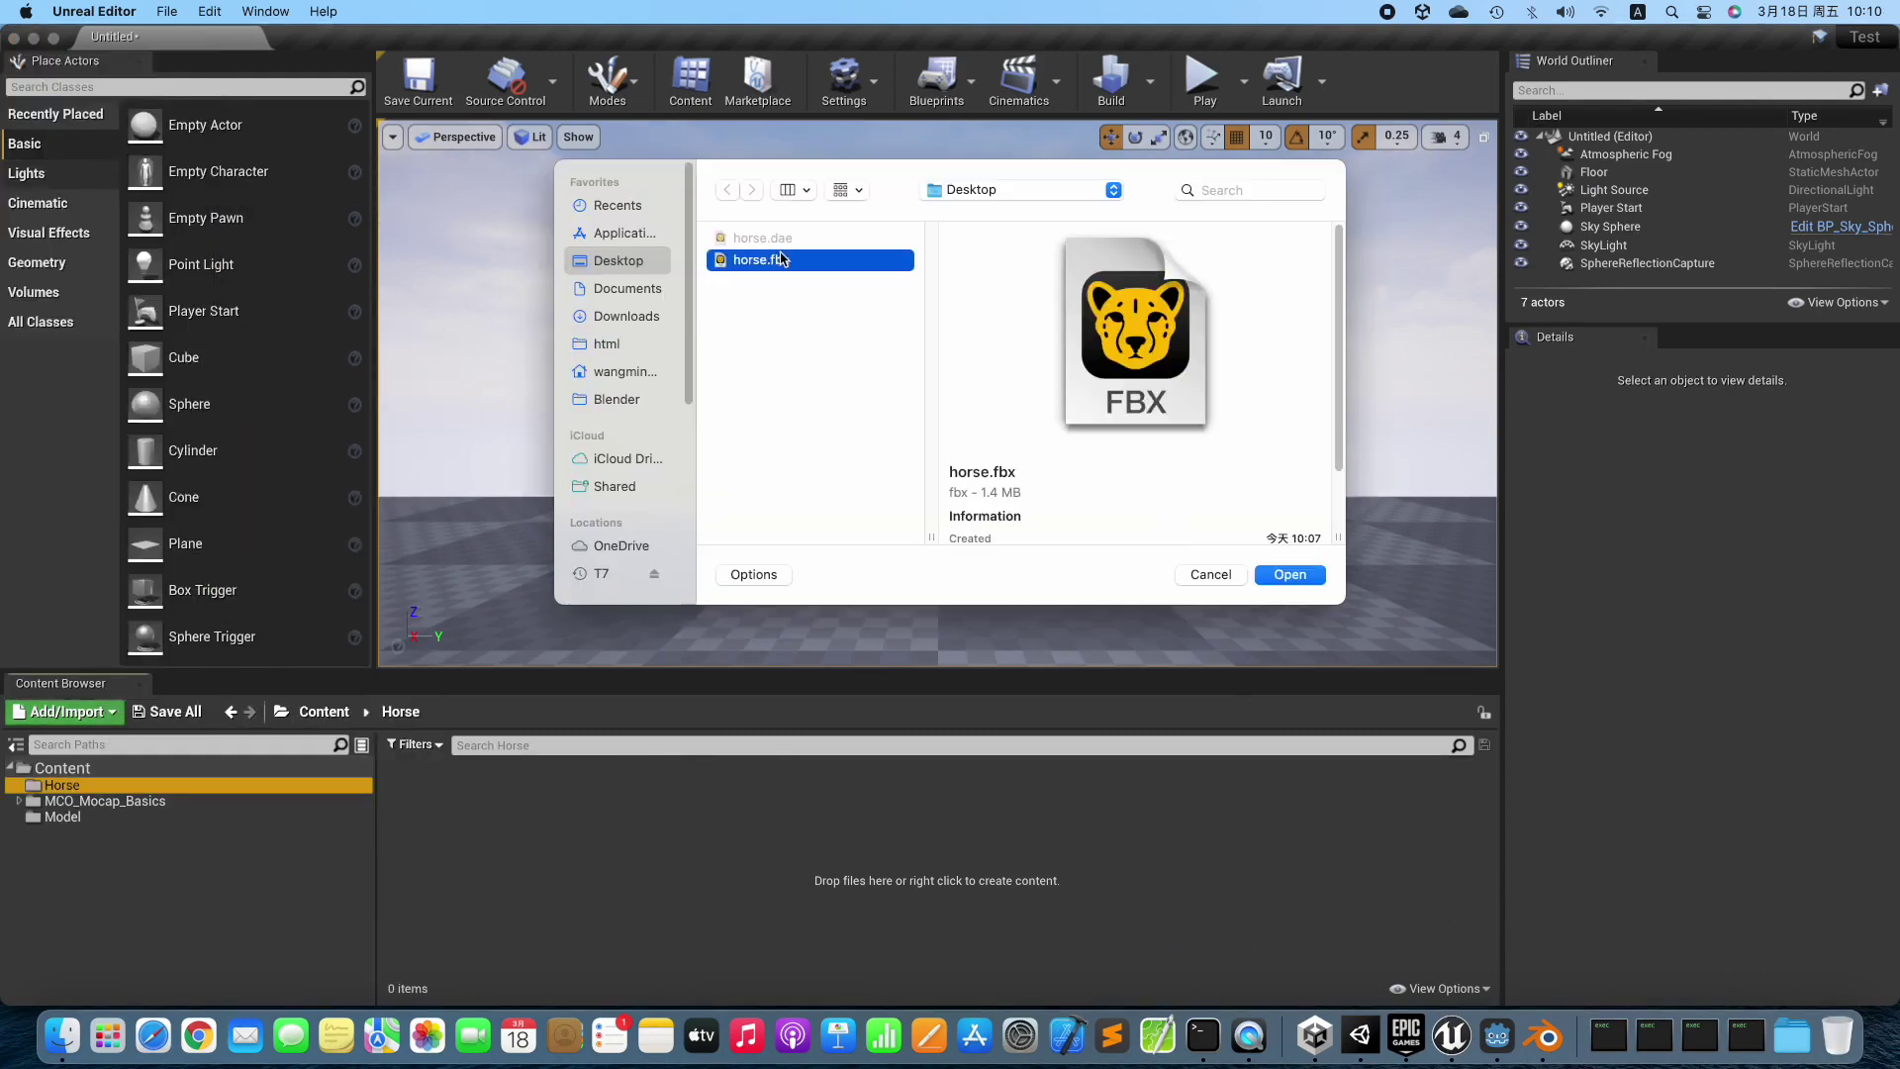
{"action": "left_click", "coordinate": [1289, 574]}
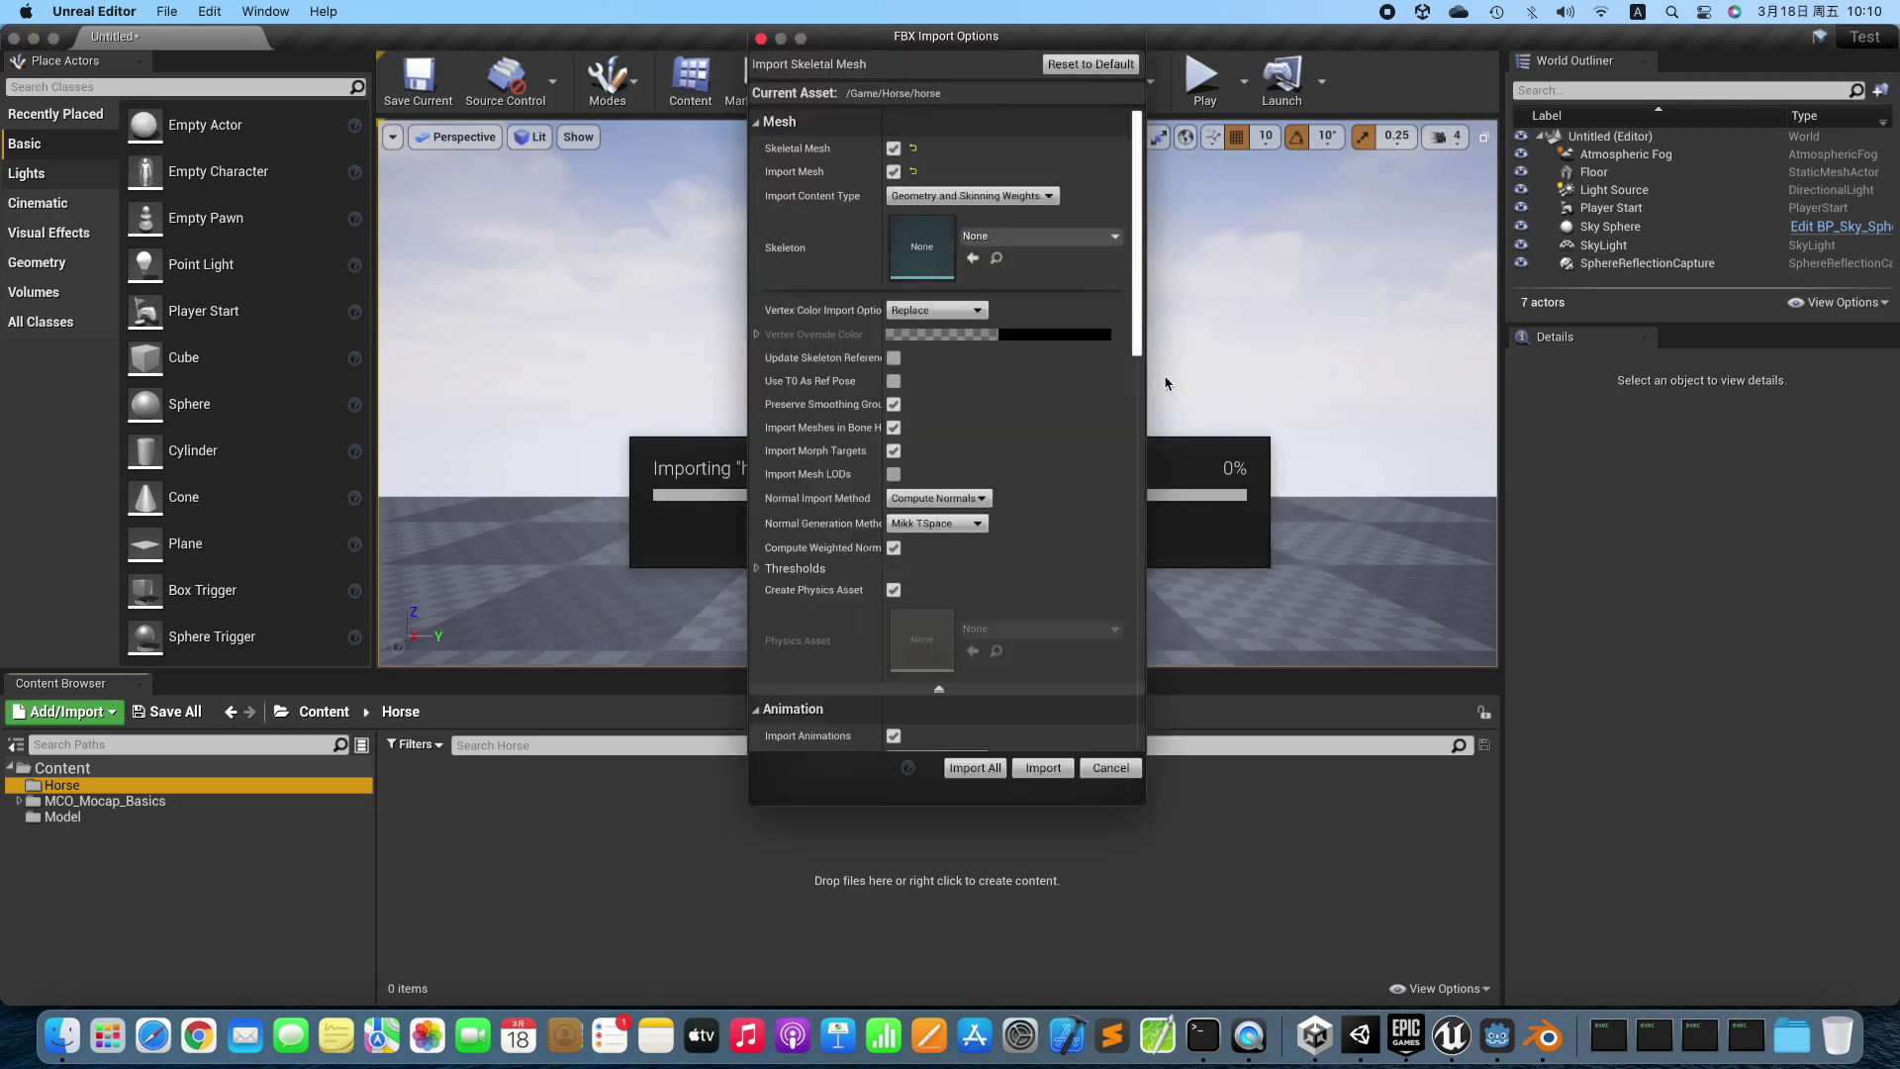
{"action": "left_click_drag", "start_coordinate": [1138, 342], "coordinate": [1126, 711]}
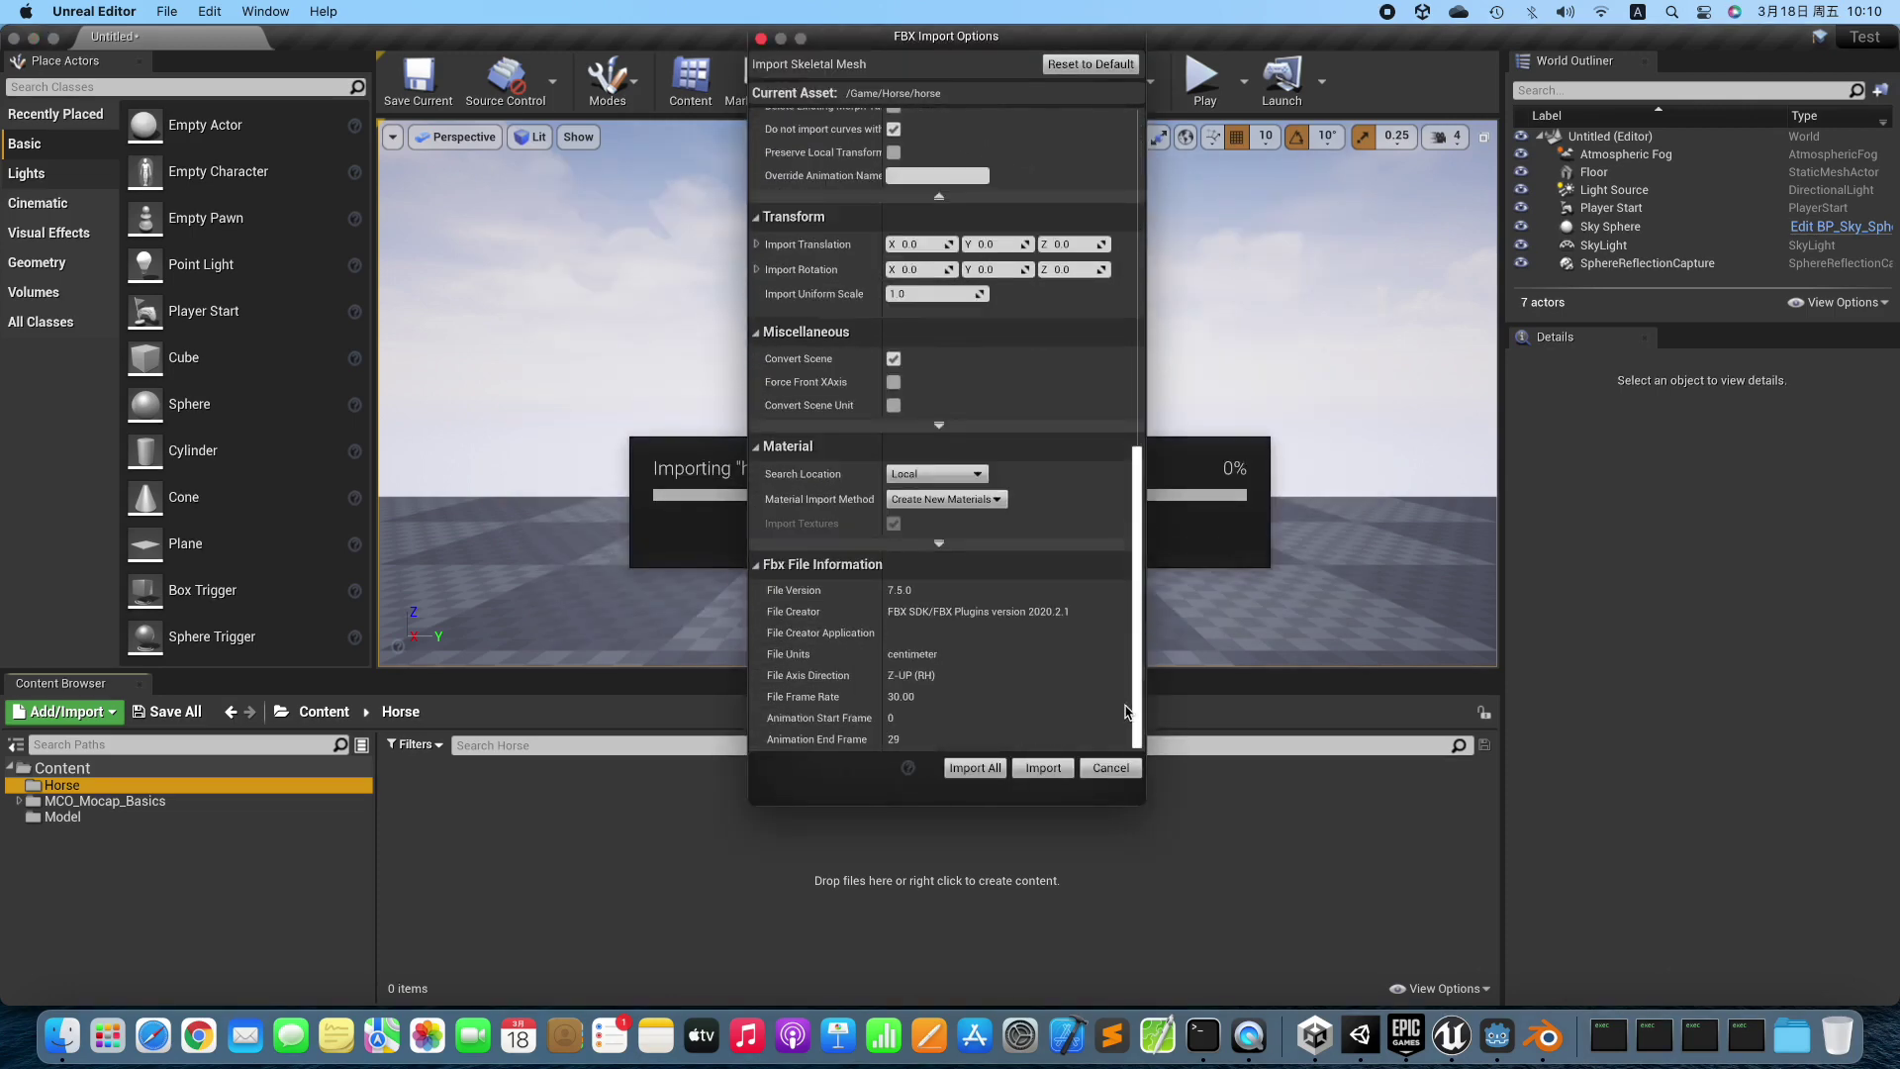
{"action": "scroll", "coordinate": [1124, 670], "scroll_direction": "up", "scroll_amount": 10}
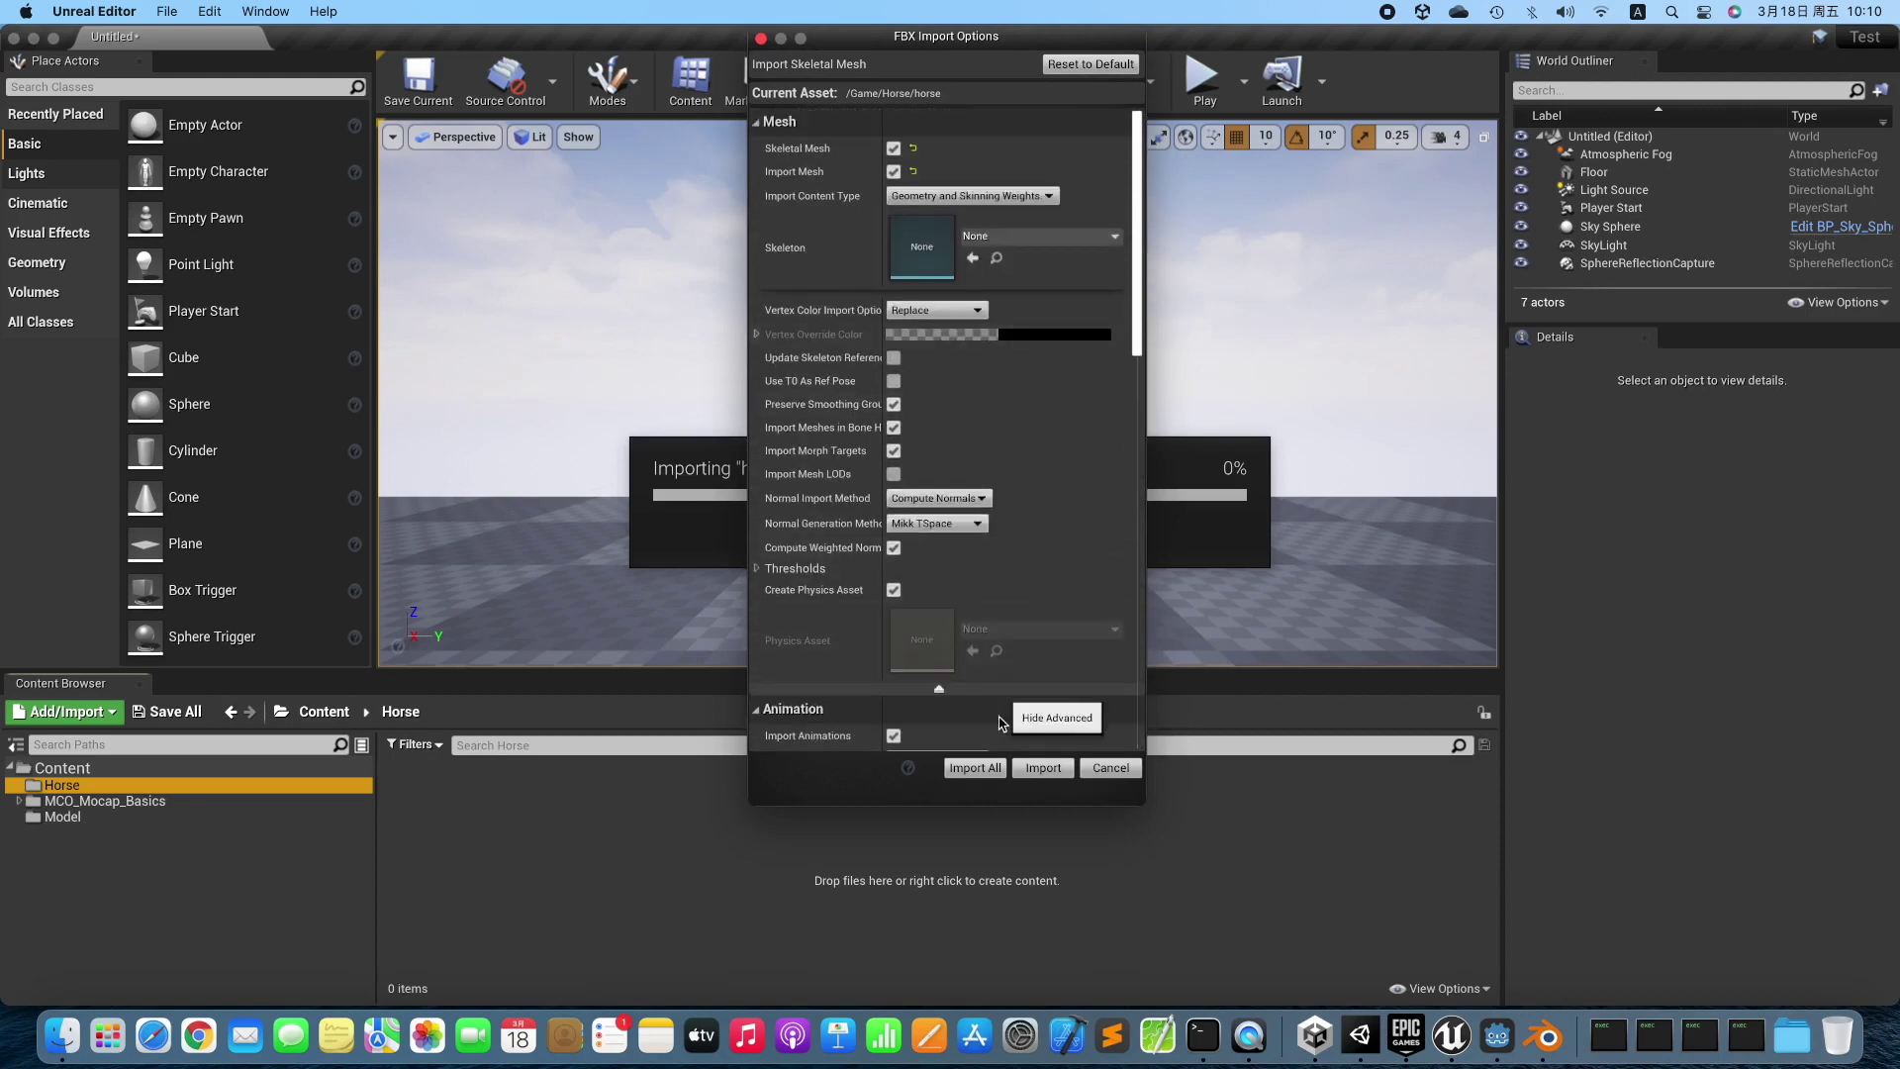
{"action": "left_click", "coordinate": [1041, 768]}
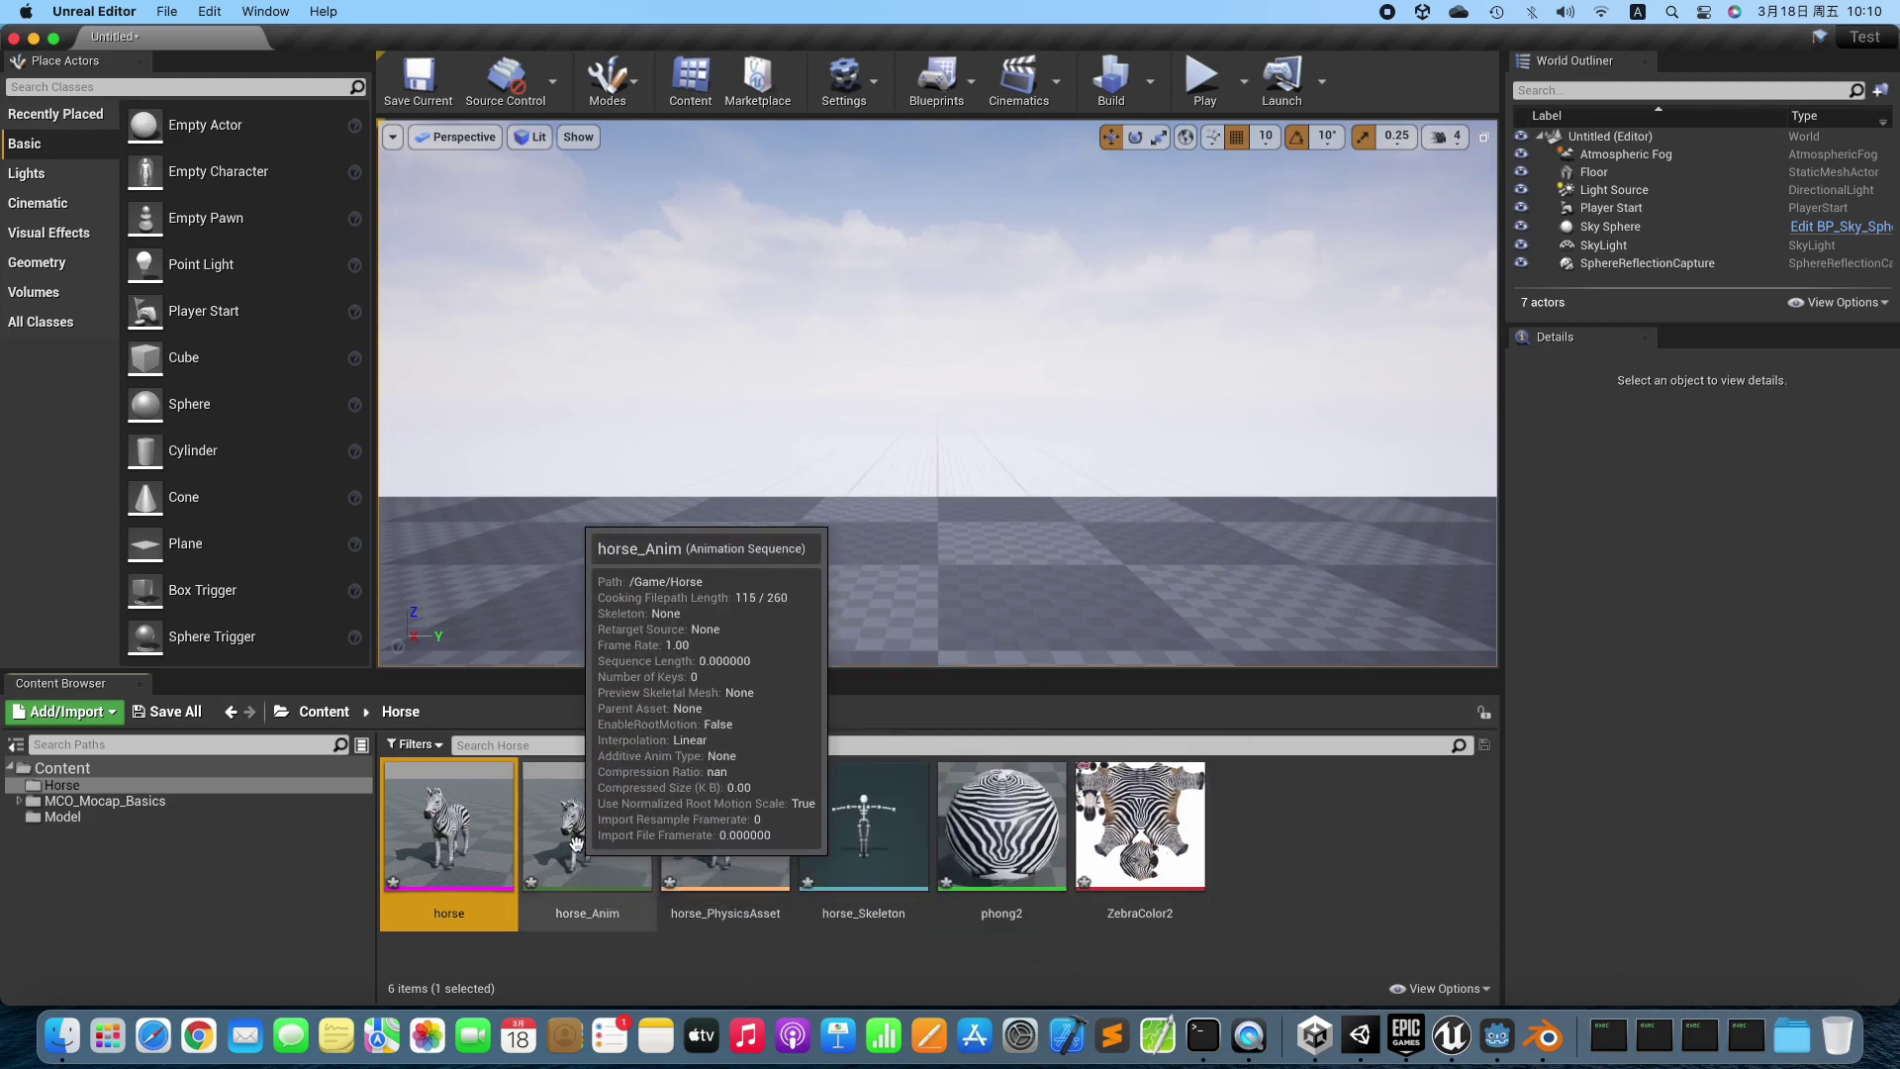
Place horse_Anim in the level and rotate it 180 degrees around Z.
{"action": "left_click_drag", "start_coordinate": [576, 839], "coordinate": [890, 572]}
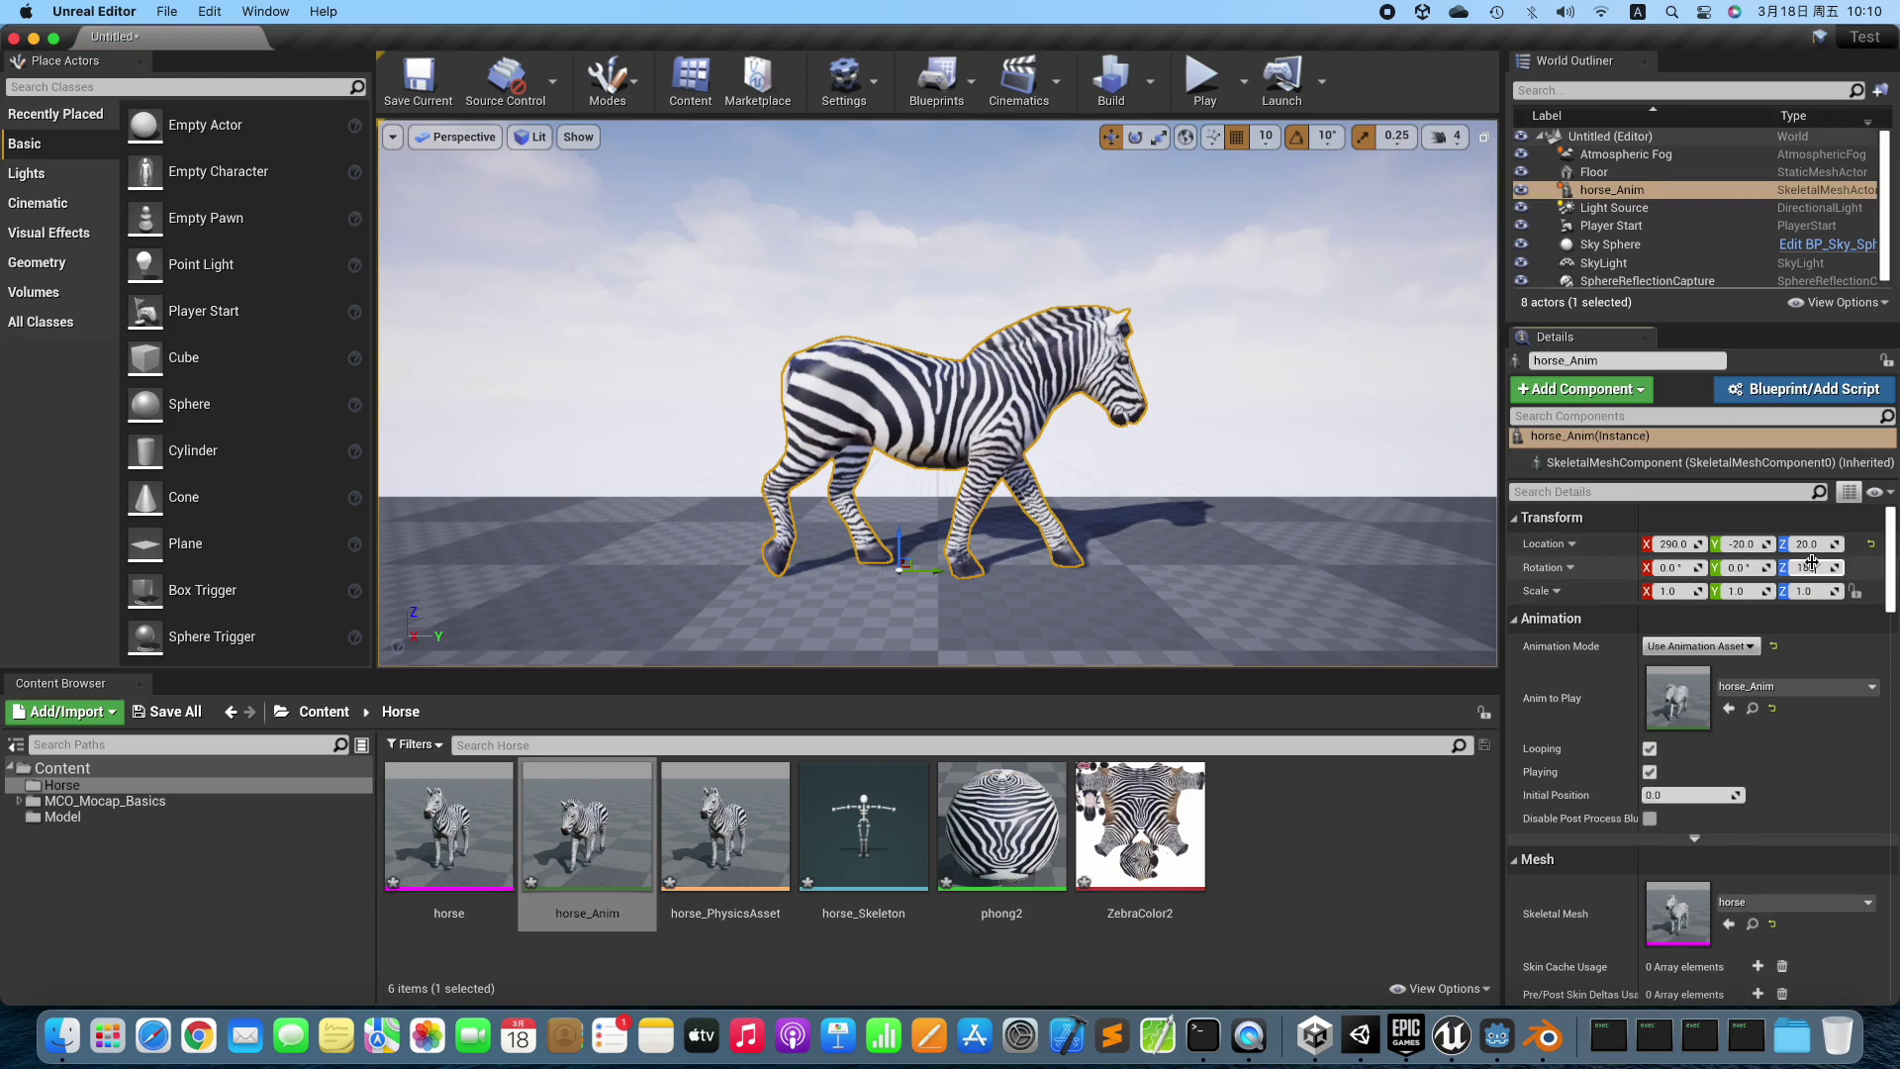
{"action": "key", "text": "Return"}
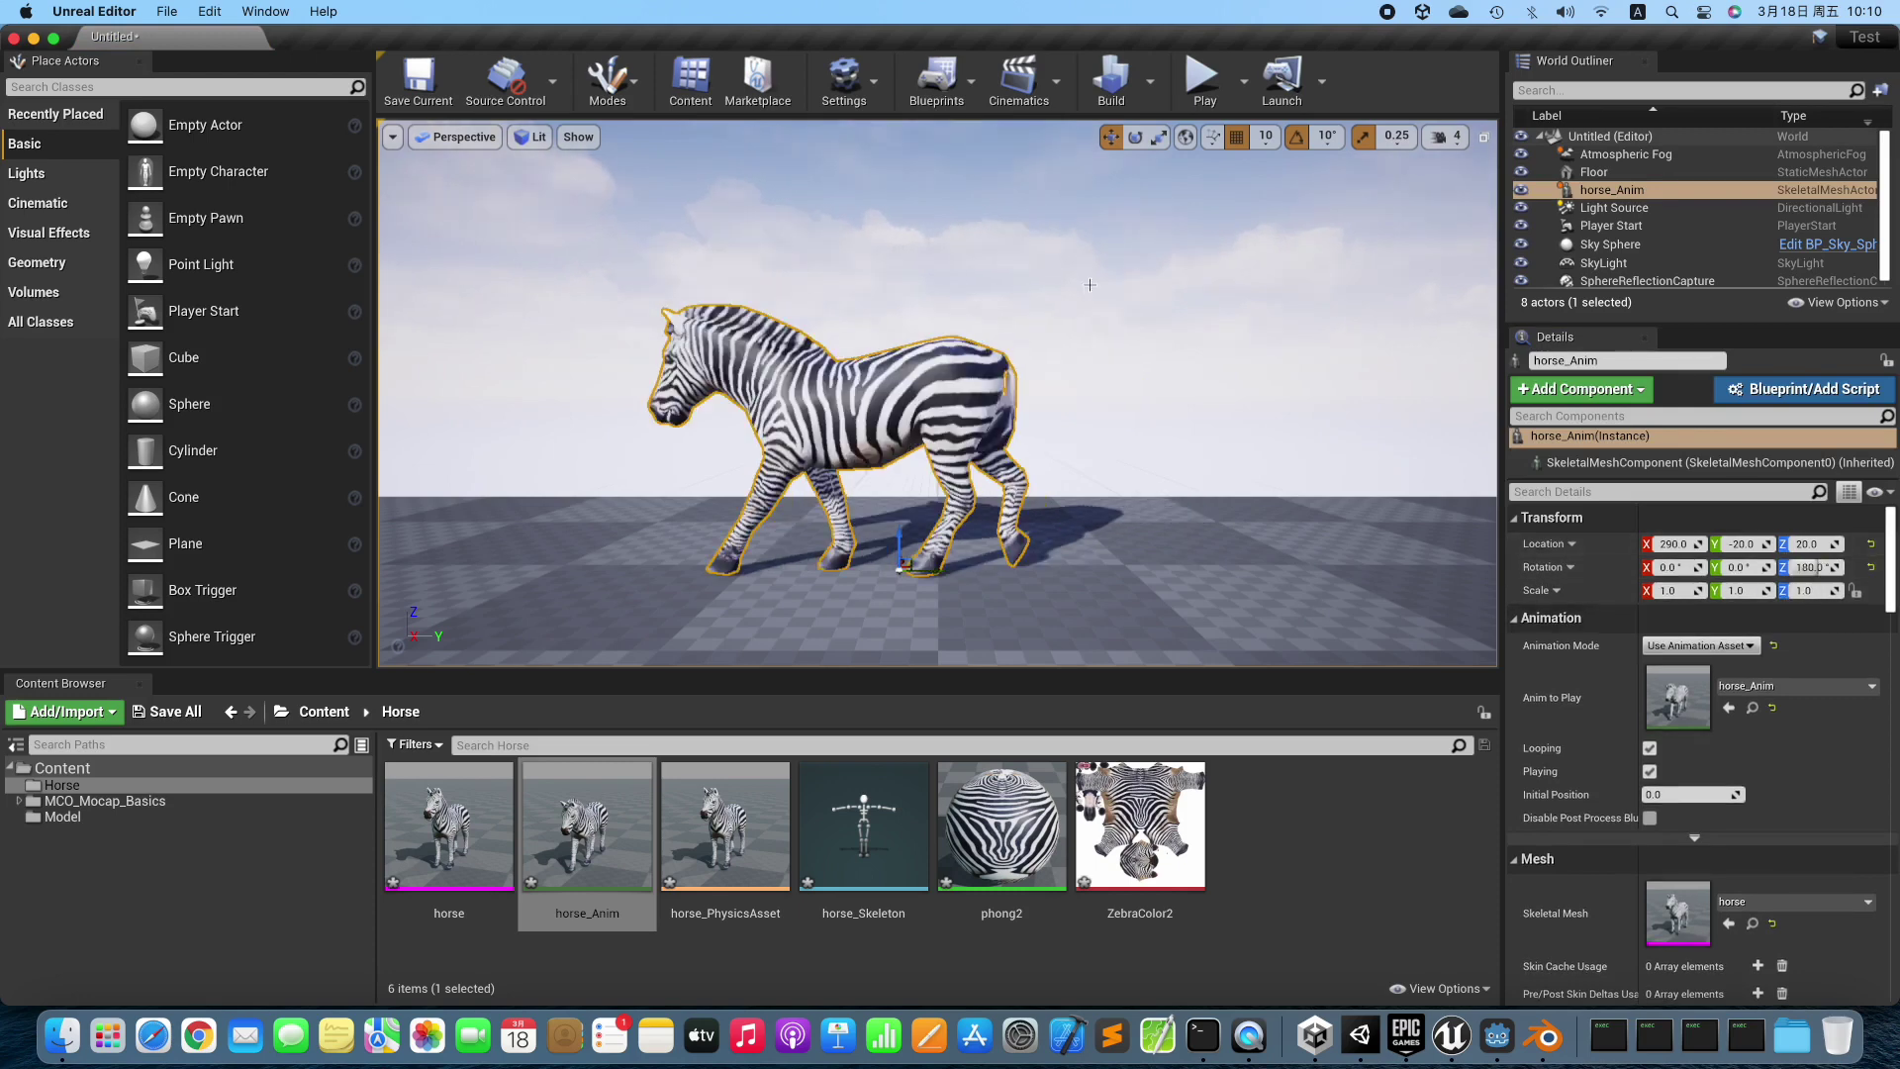
Play the Unreal level to watch the zebra walk, then stop playback.
{"action": "left_click", "coordinate": [1202, 79]}
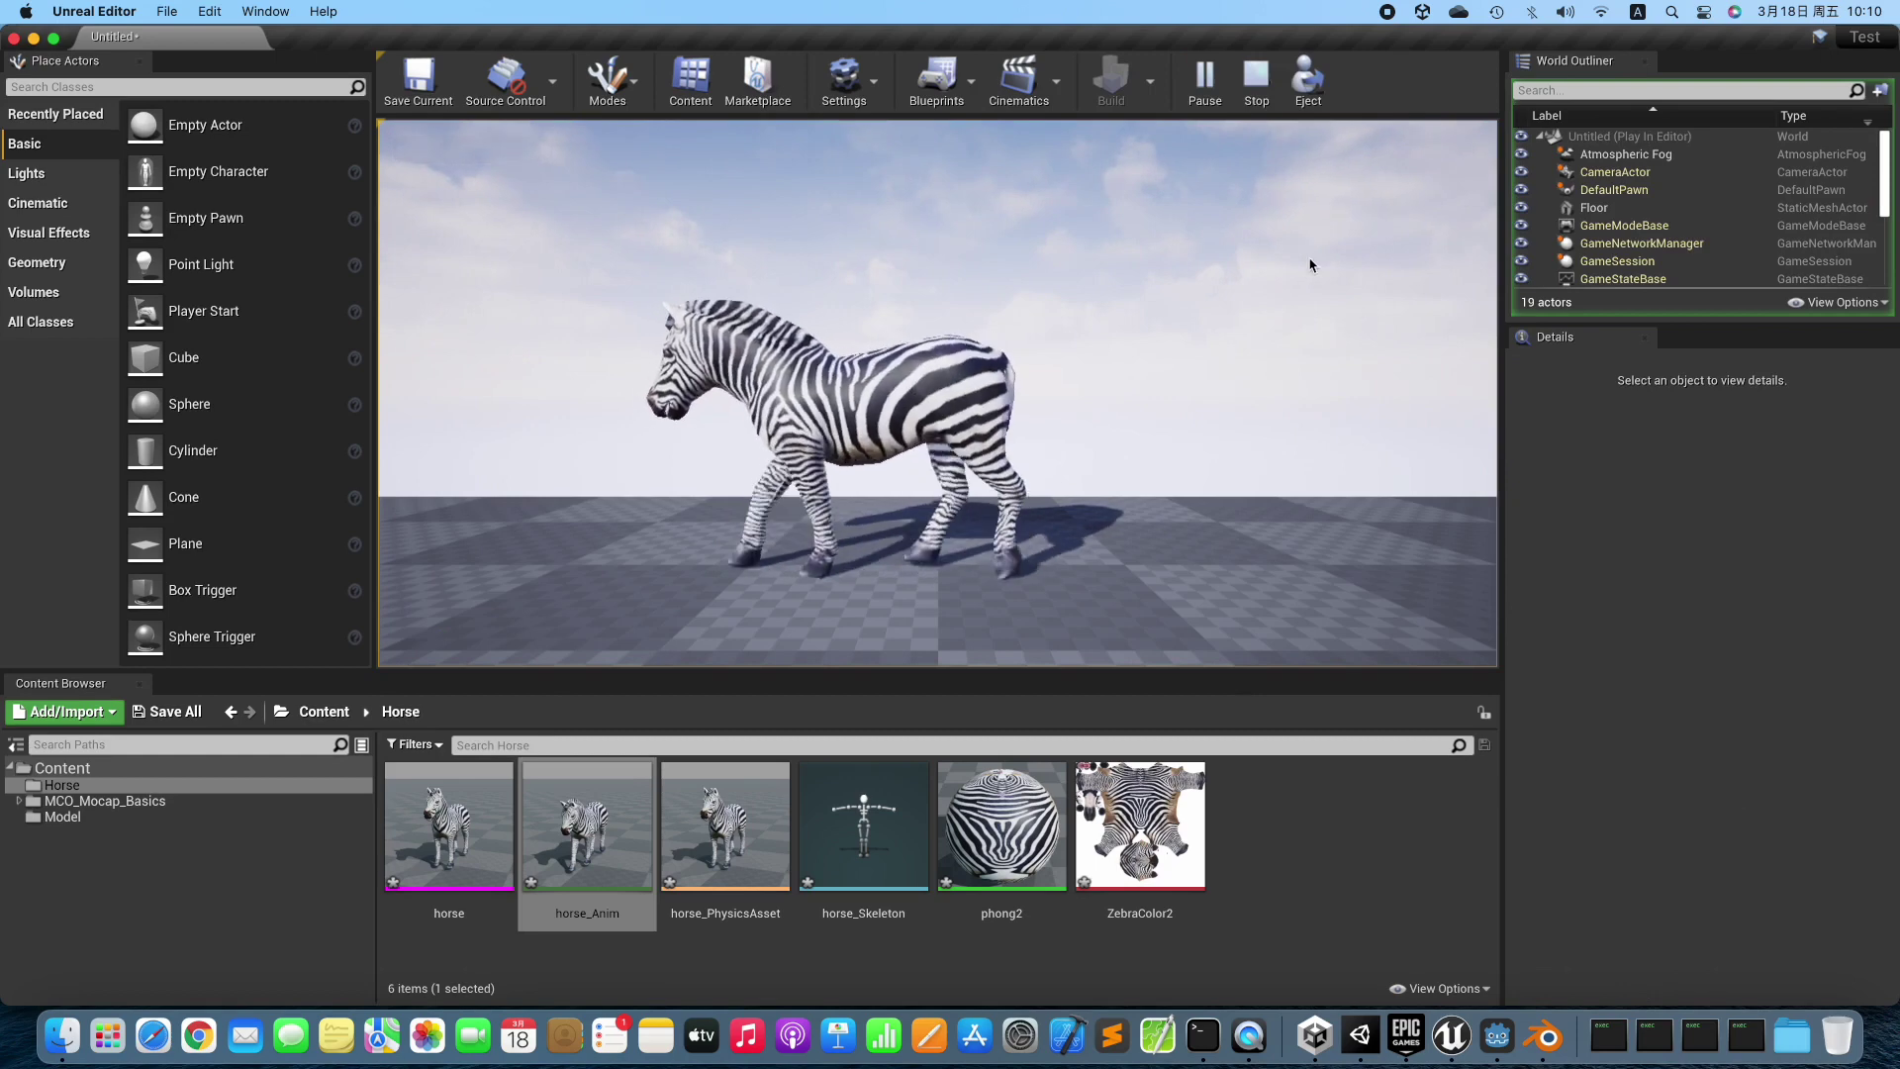
{"action": "left_click", "coordinate": [1259, 91]}
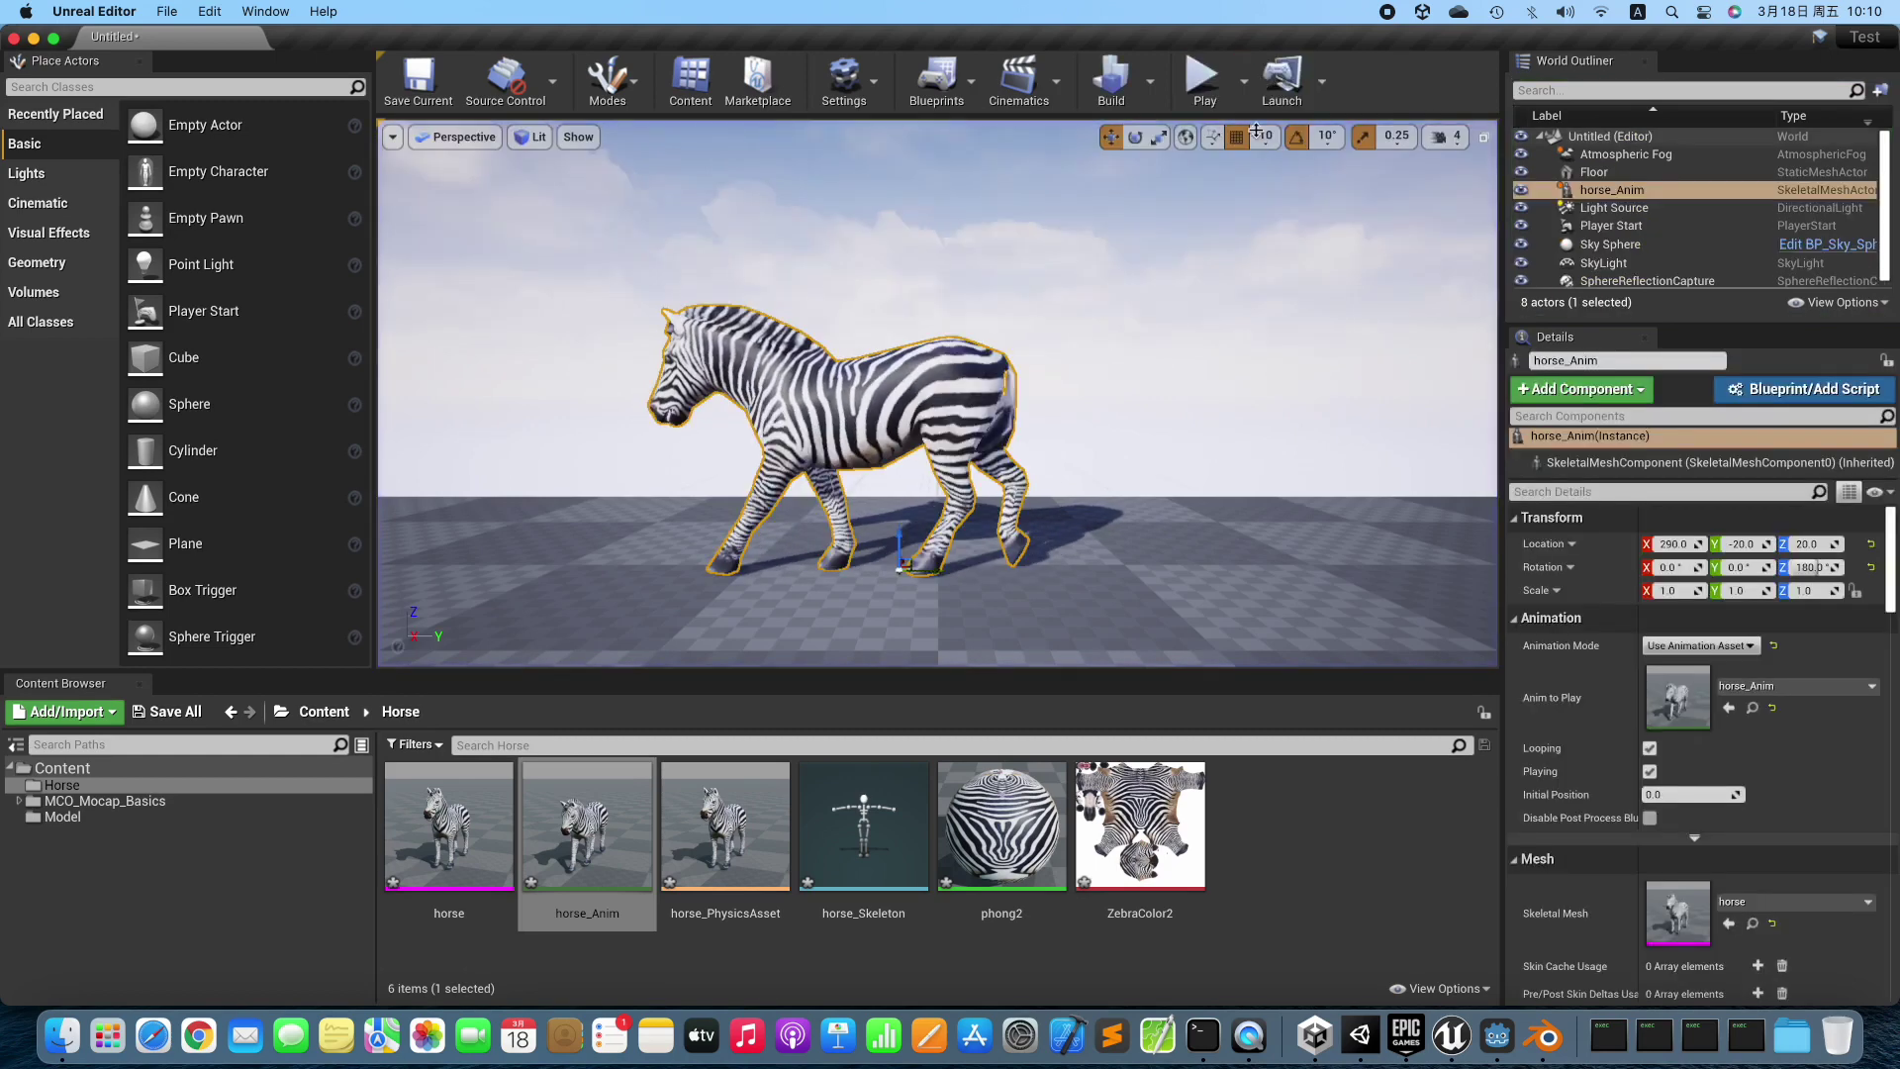
{"action": "left_click", "coordinate": [1496, 1035]}
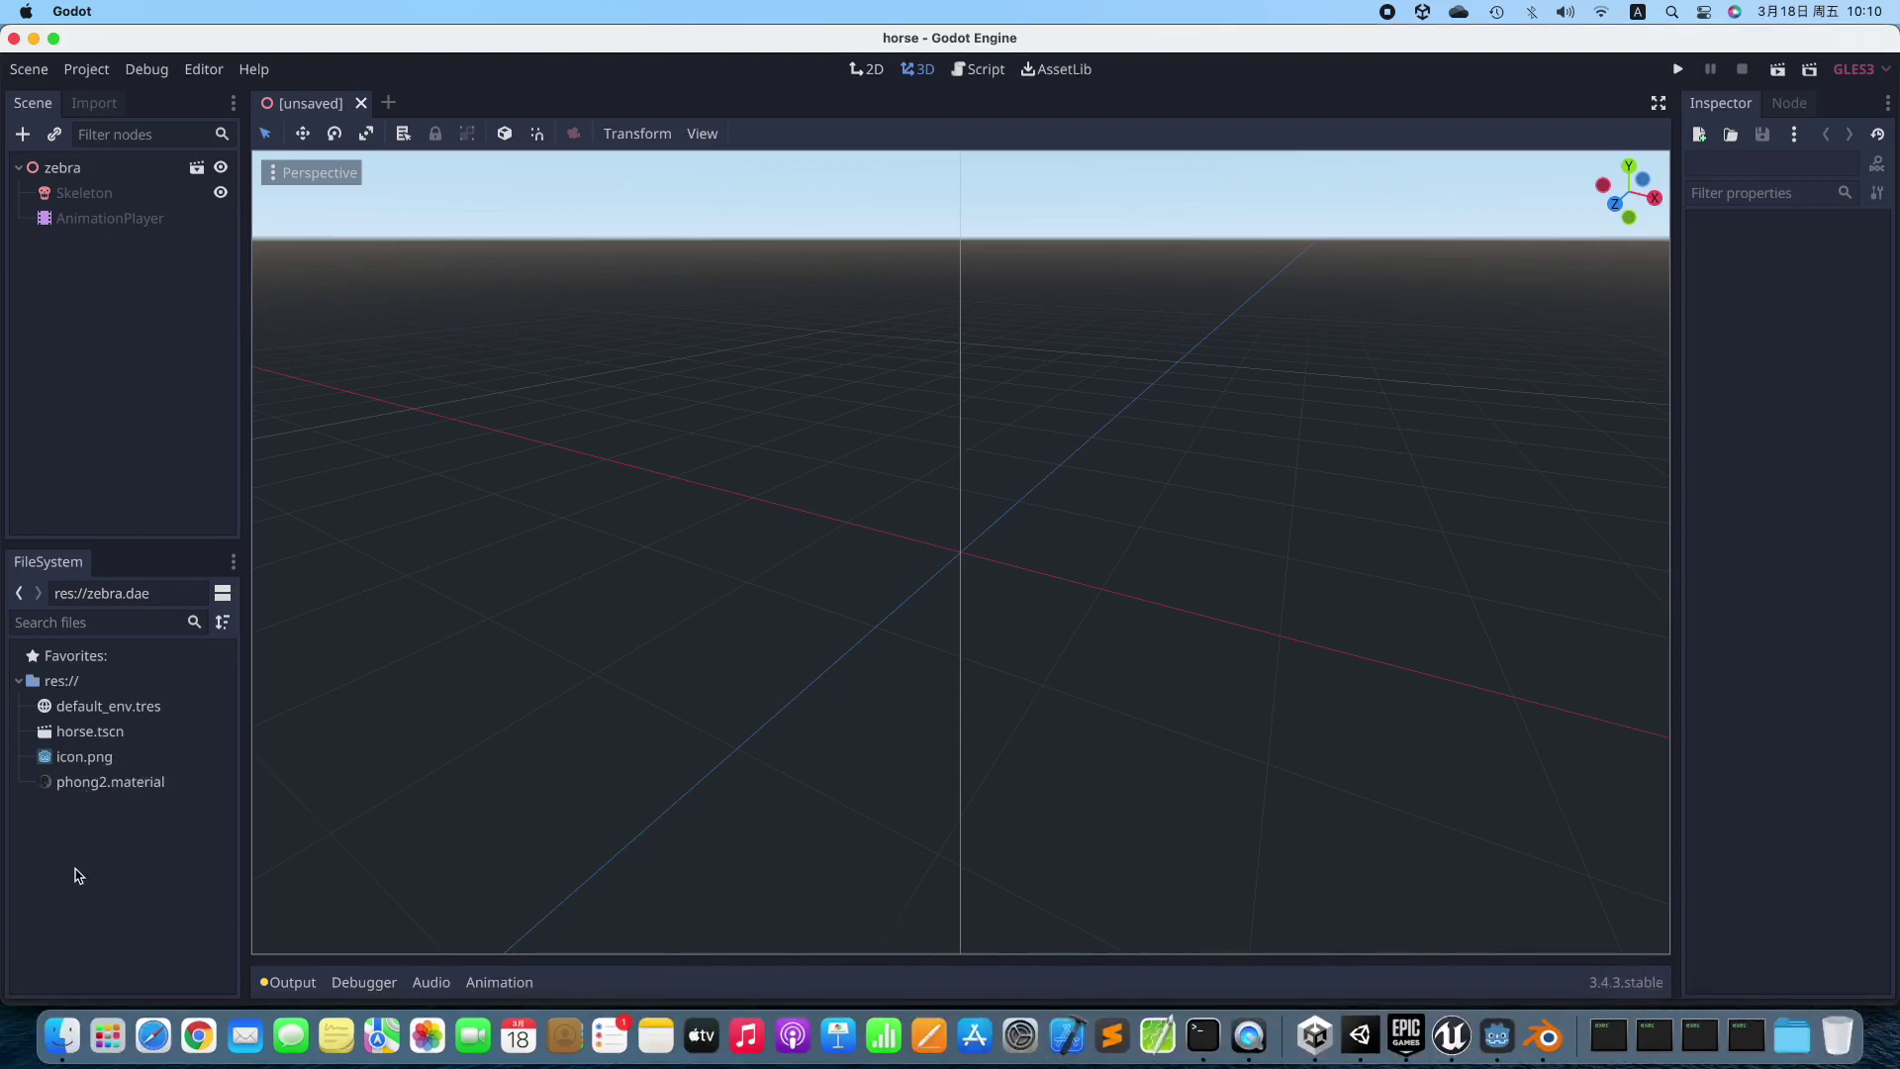
Copy horse.dae from the Desktop into Documents/Godot Projects/horse.
{"action": "left_click", "coordinate": [70, 1022]}
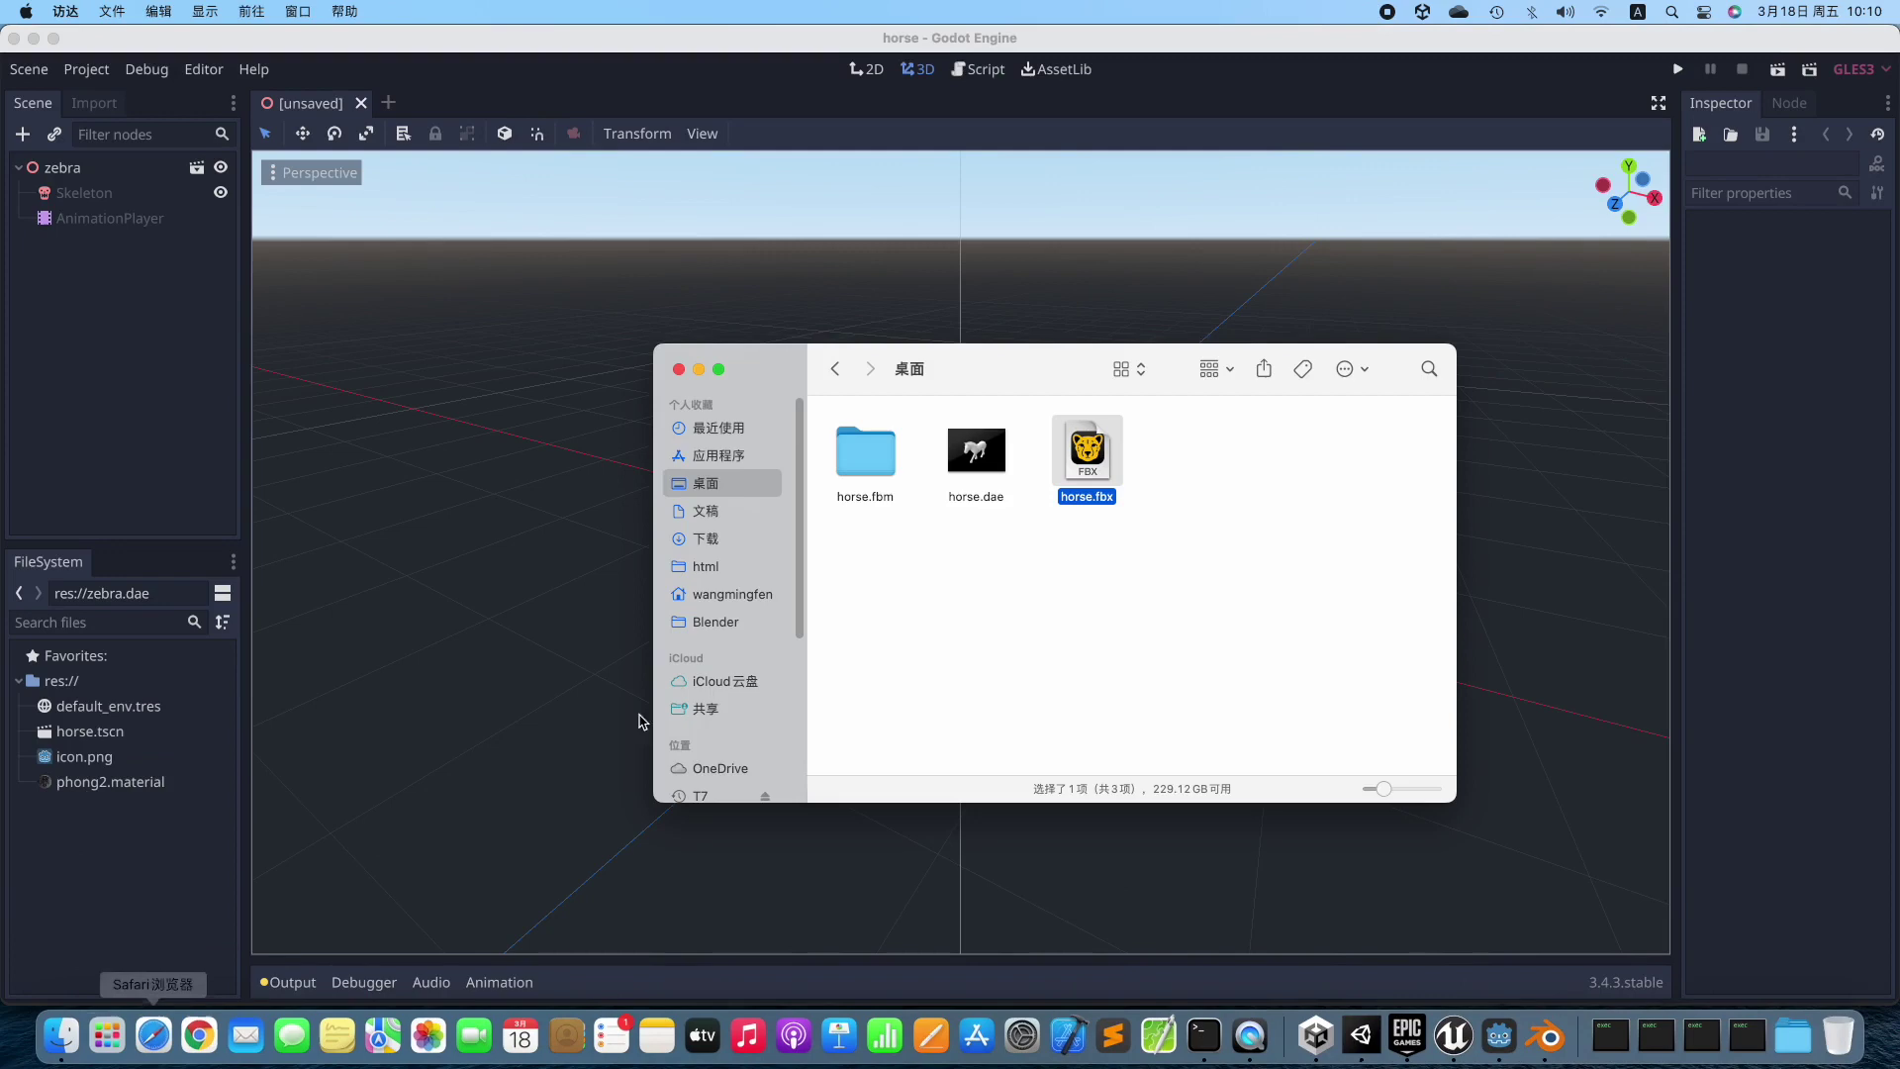
{"action": "left_click", "coordinate": [999, 463]}
{"action": "right_click", "coordinate": [999, 463]}
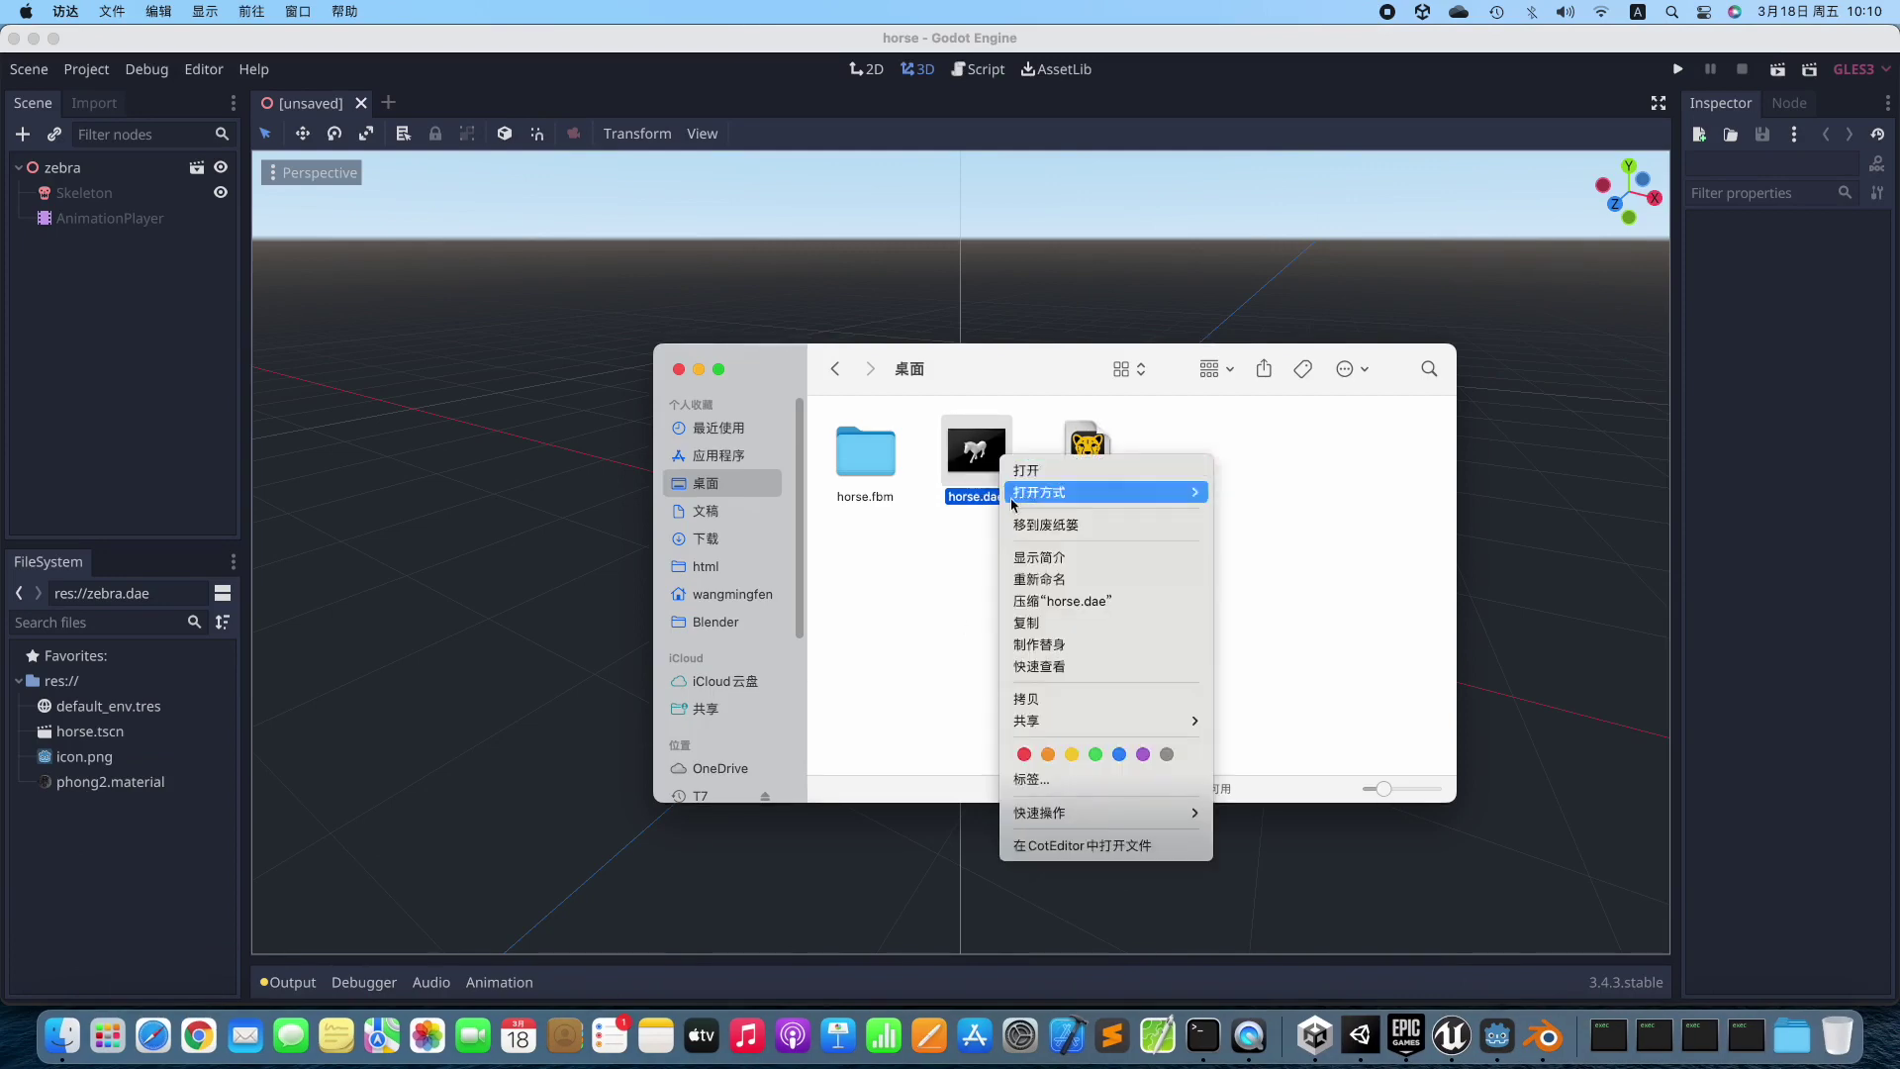
{"action": "left_click", "coordinate": [1029, 699]}
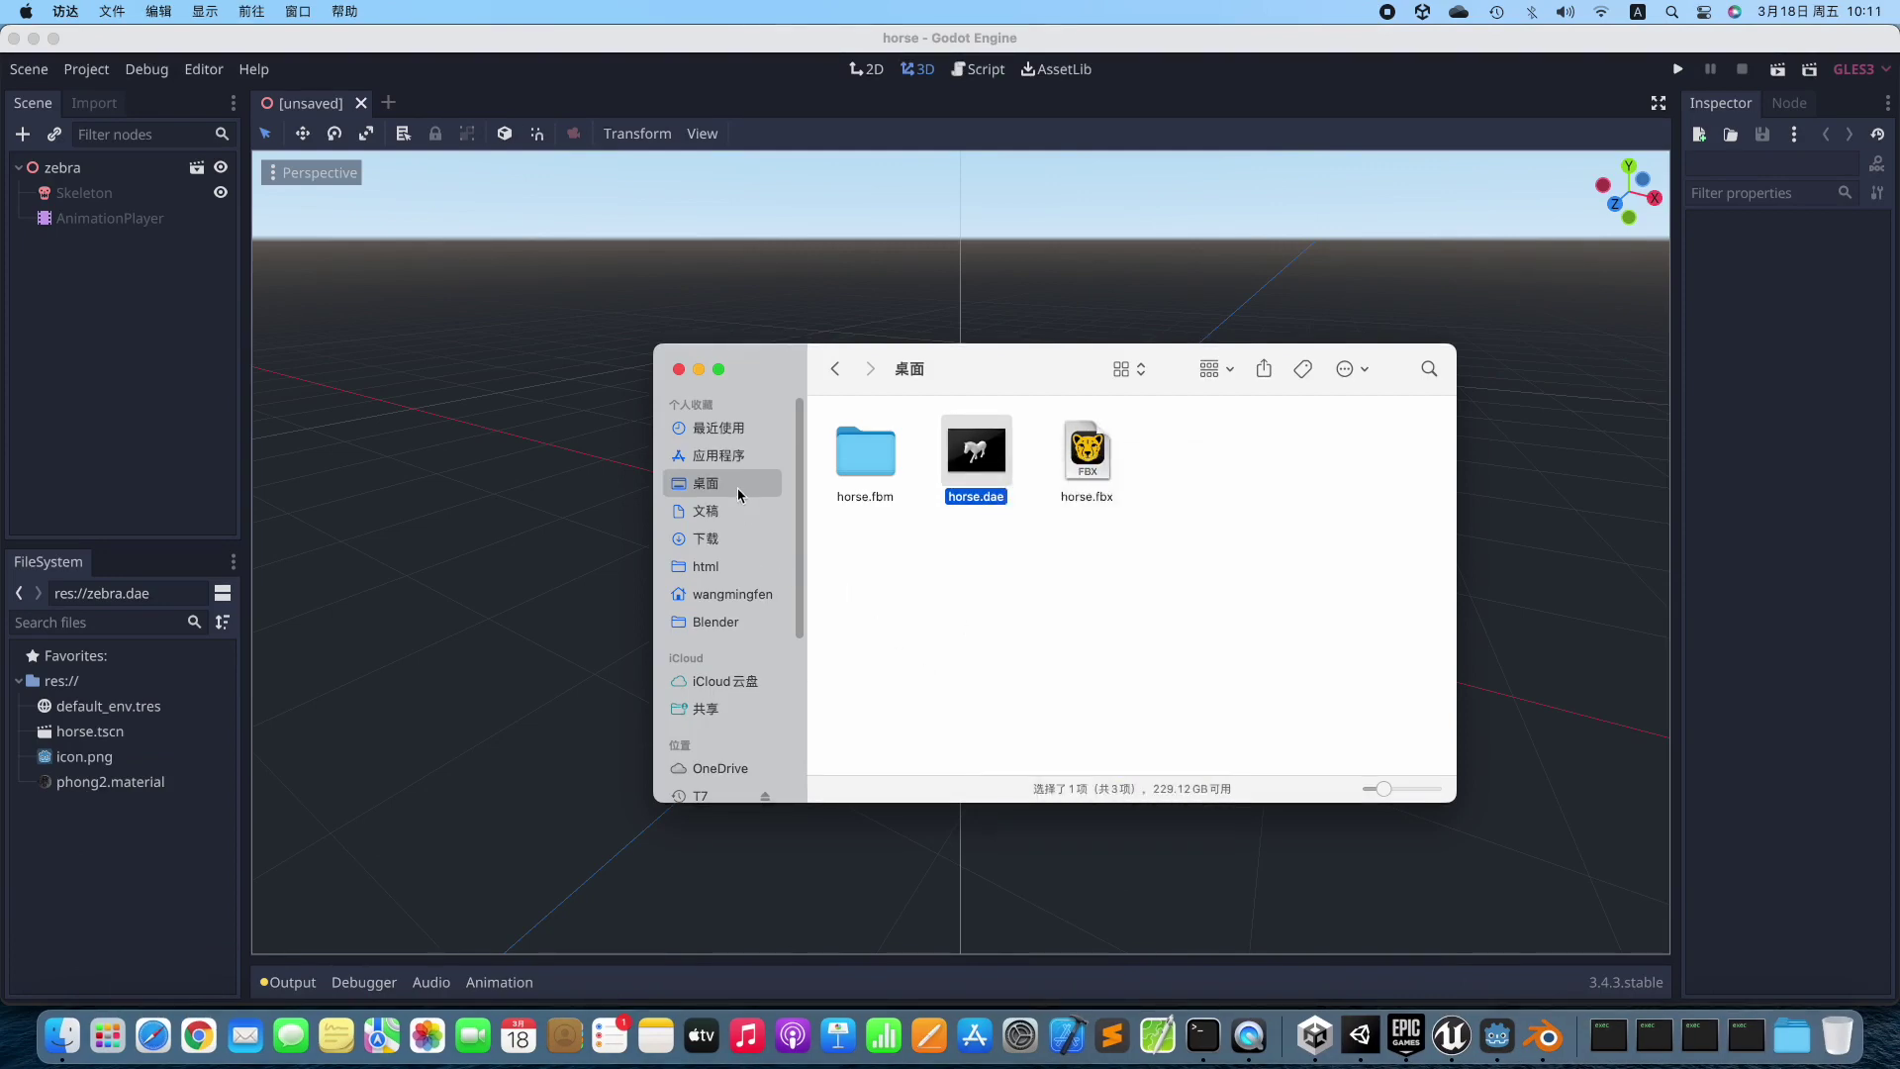
{"action": "left_click", "coordinate": [734, 511]}
{"action": "double_click", "coordinate": [1005, 453]}
{"action": "double_click", "coordinate": [875, 451]}
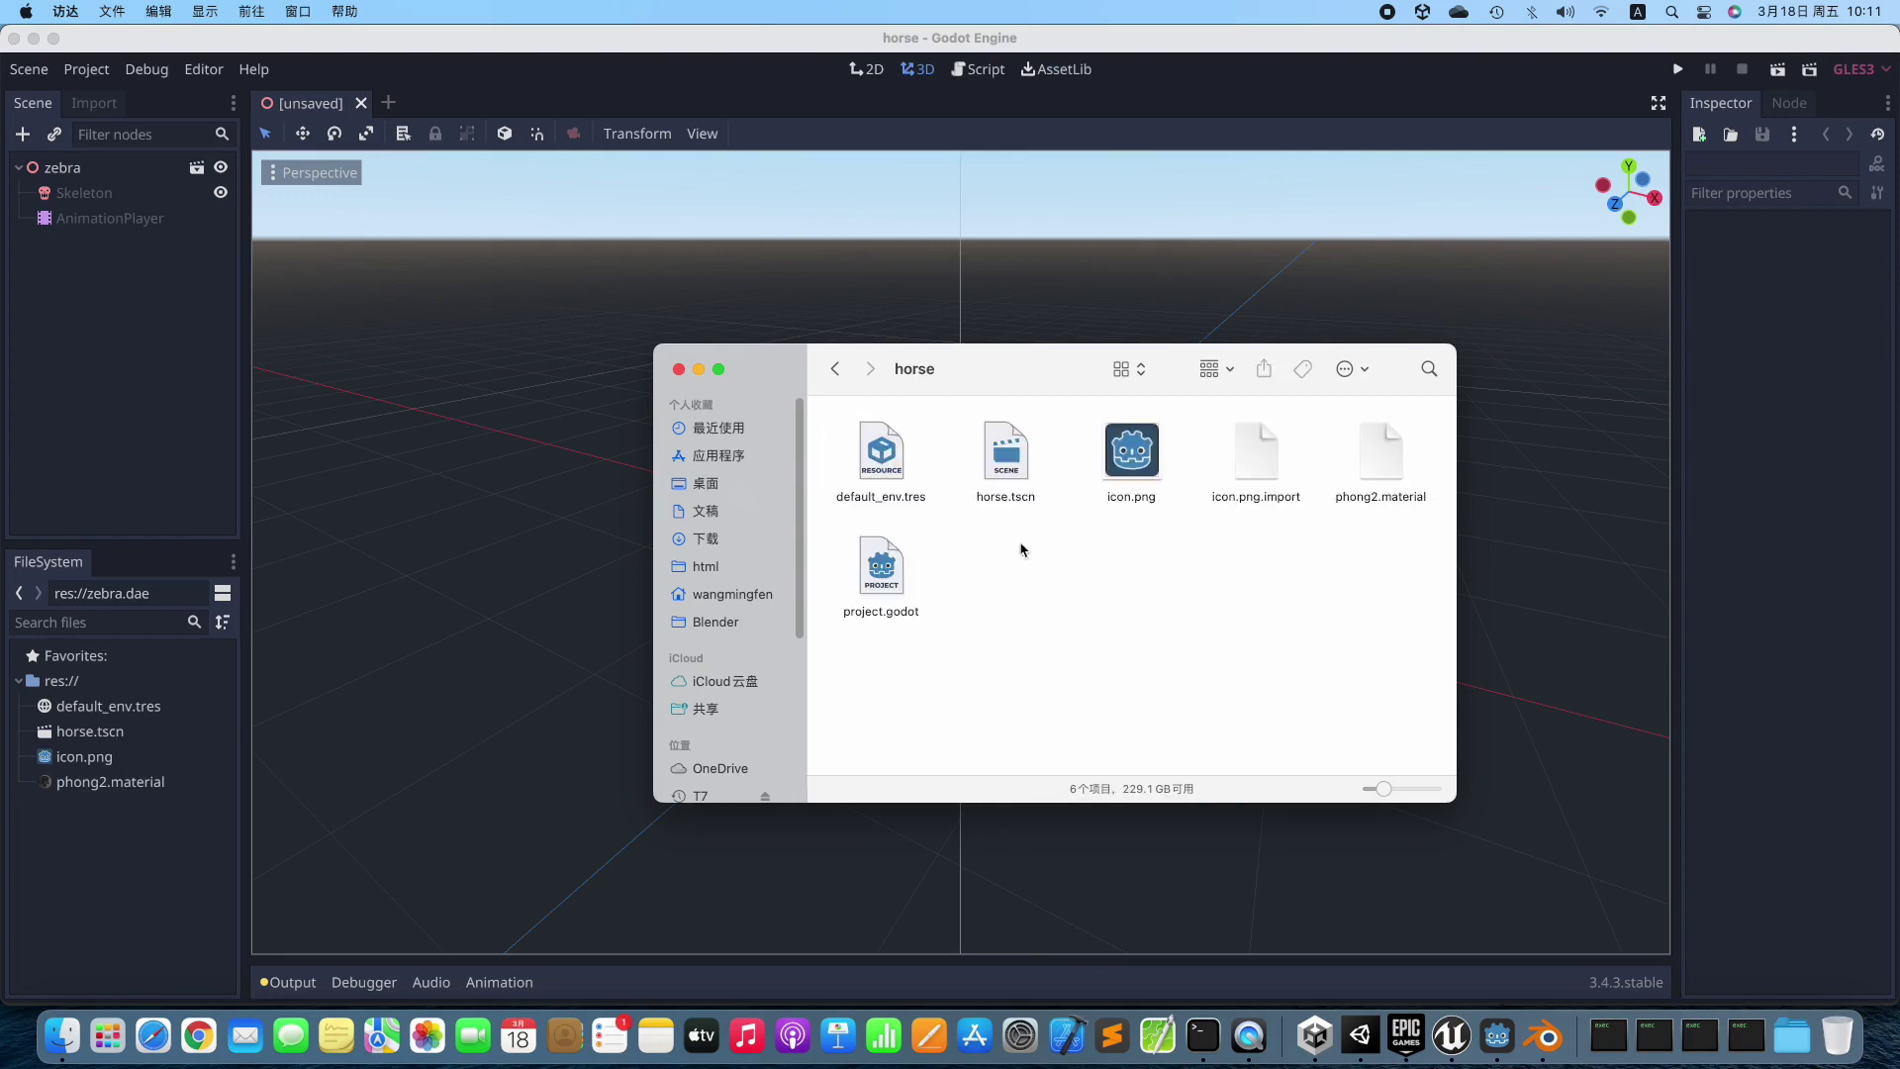
{"action": "right_click", "coordinate": [1052, 566]}
{"action": "left_click", "coordinate": [1081, 600]}
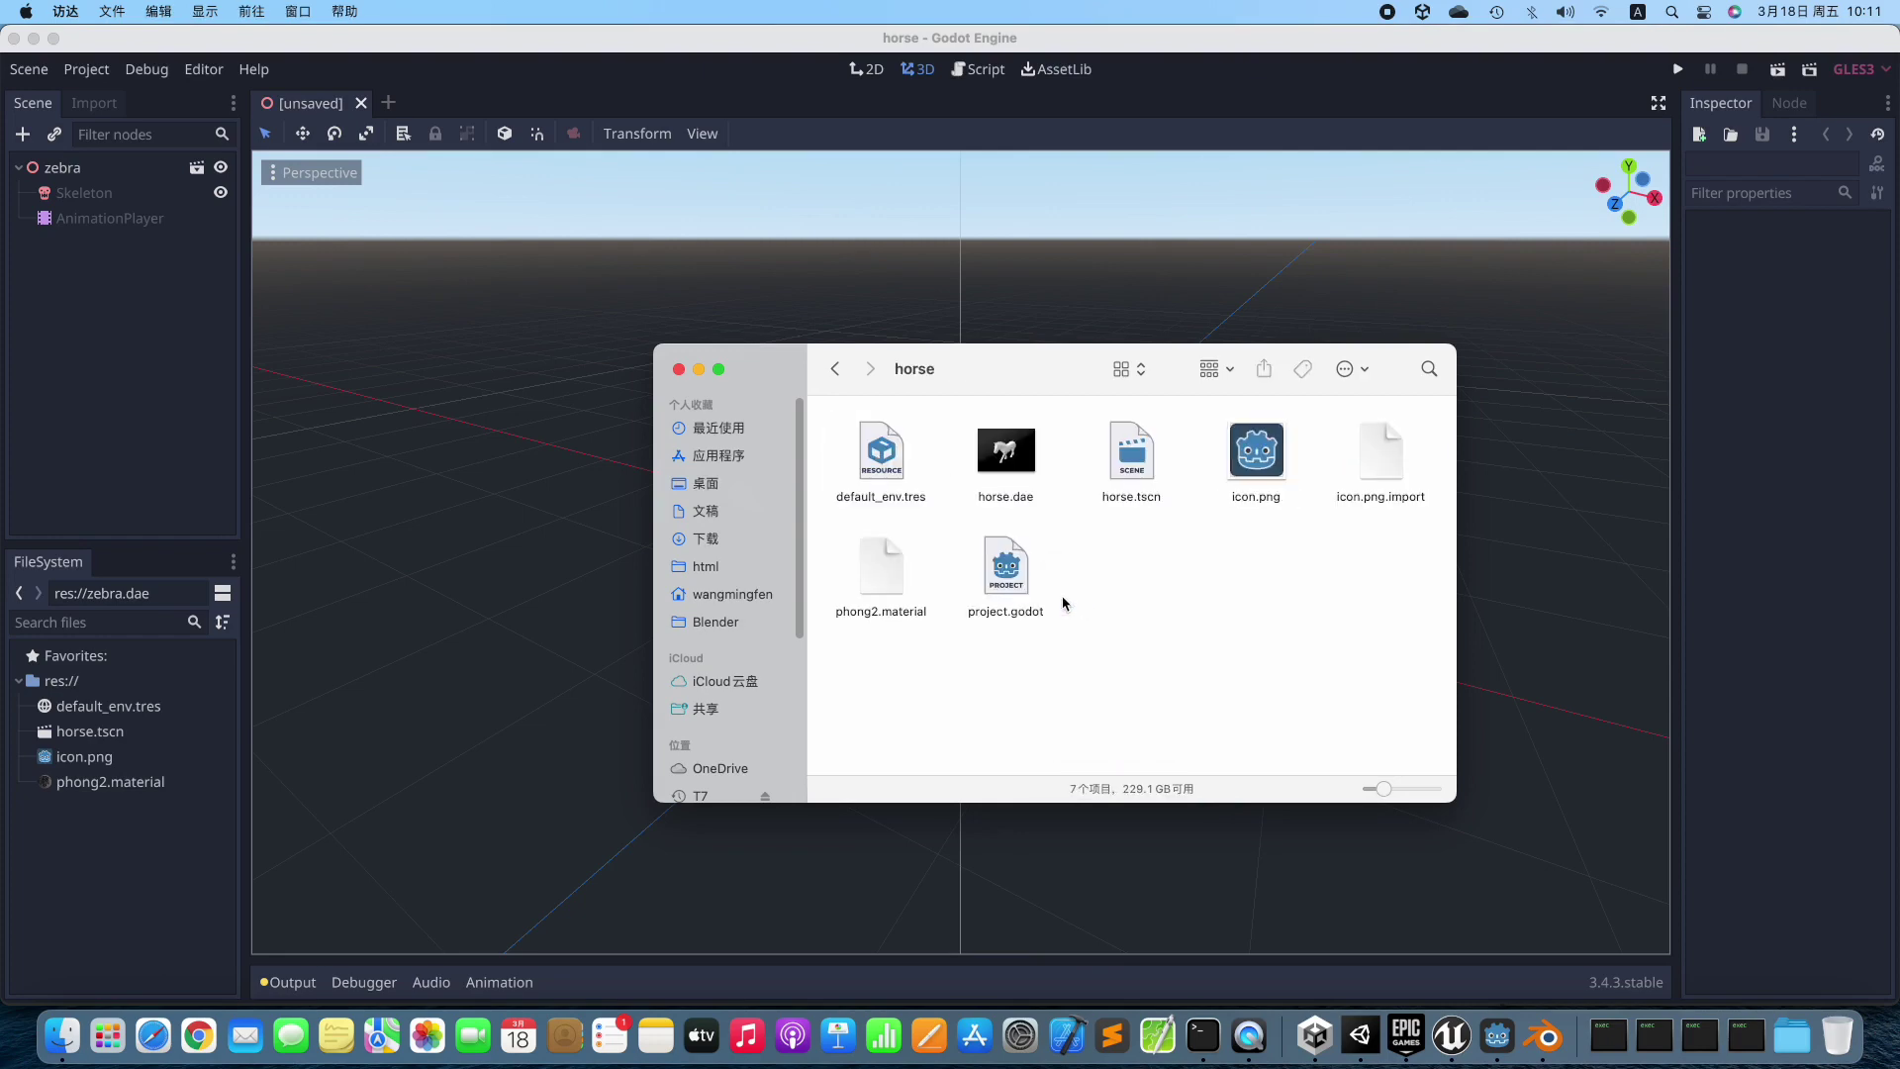
Copy ZebraColor2.jpg from Documents/Model/blend/rigify-horse into the Godot horse project folder.
{"action": "left_click", "coordinate": [737, 515]}
{"action": "double_click", "coordinate": [1258, 455]}
{"action": "double_click", "coordinate": [881, 467]}
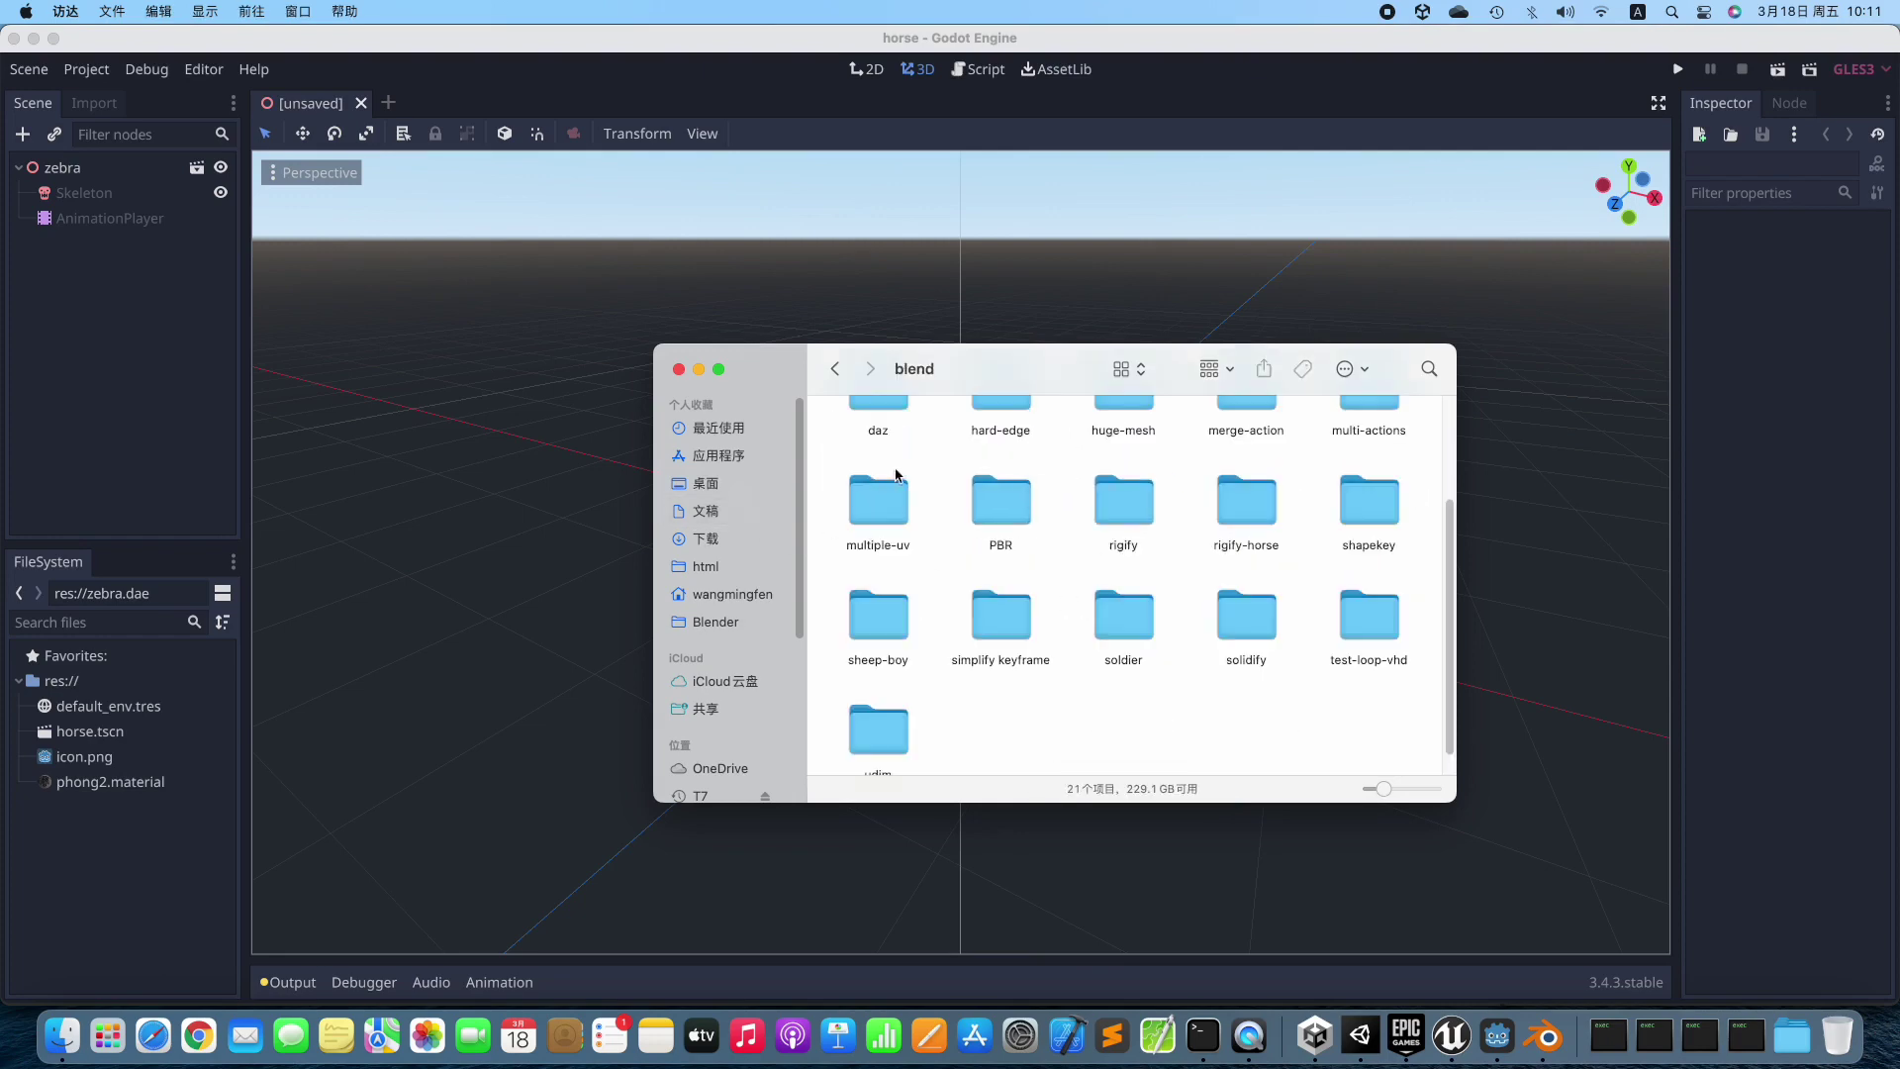
{"action": "double_click", "coordinate": [1243, 518]}
{"action": "right_click", "coordinate": [1195, 453]}
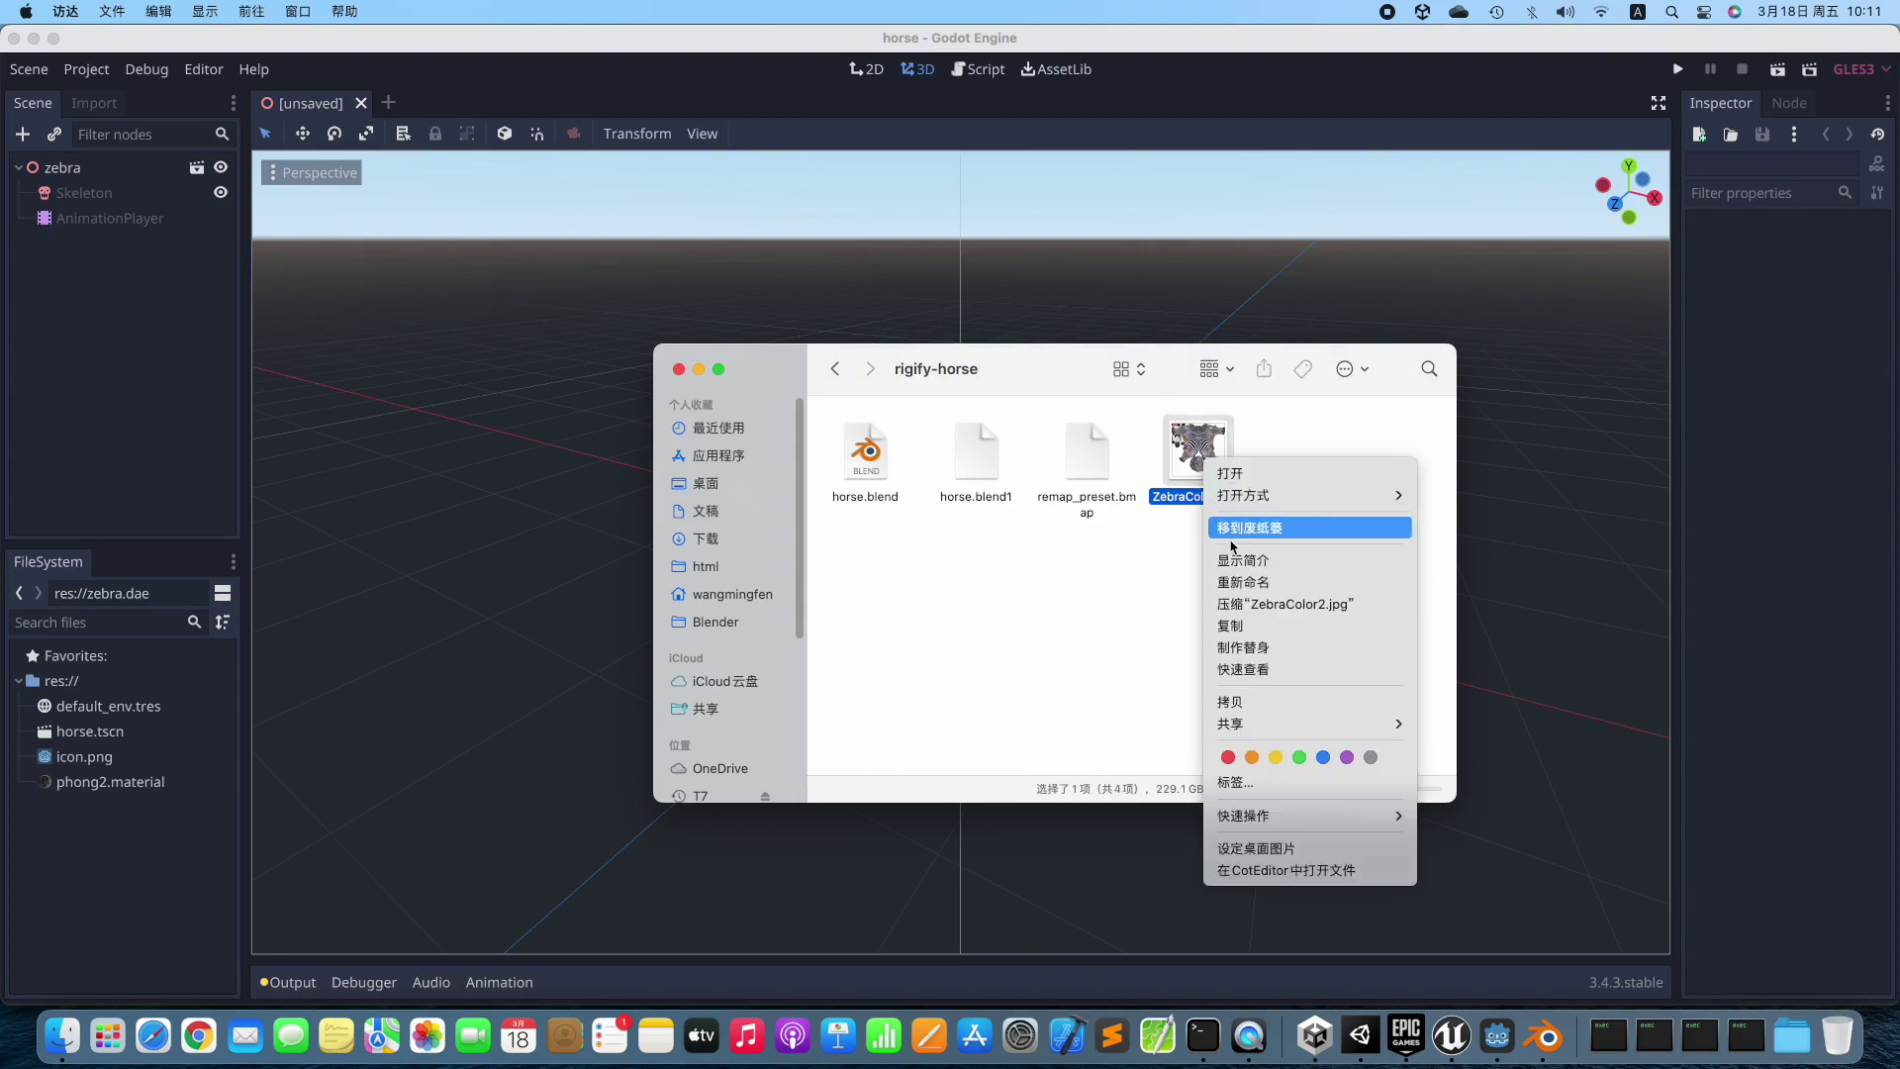
{"action": "left_click", "coordinate": [1262, 698]}
{"action": "left_click", "coordinate": [727, 517]}
{"action": "double_click", "coordinate": [1000, 454]}
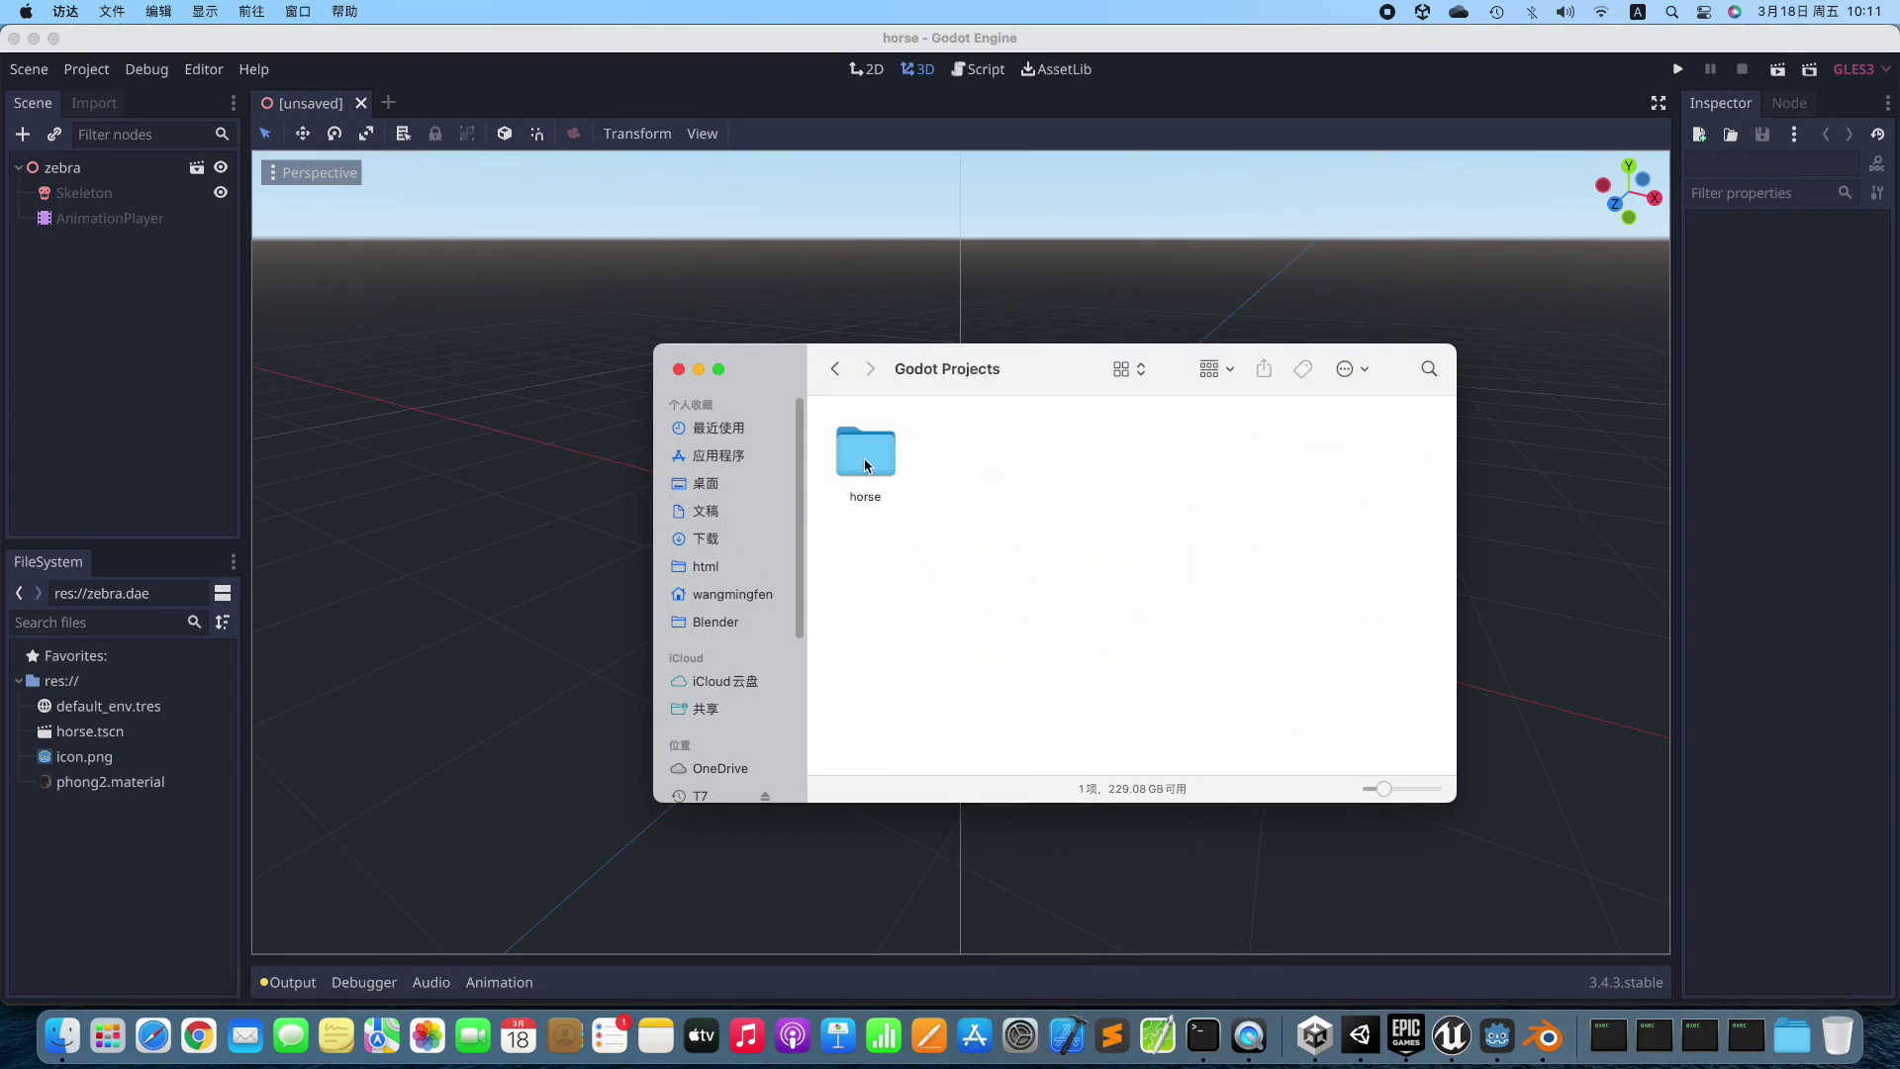
{"action": "double_click", "coordinate": [865, 454]}
{"action": "right_click", "coordinate": [1113, 563]}
{"action": "left_click", "coordinate": [1148, 592]}
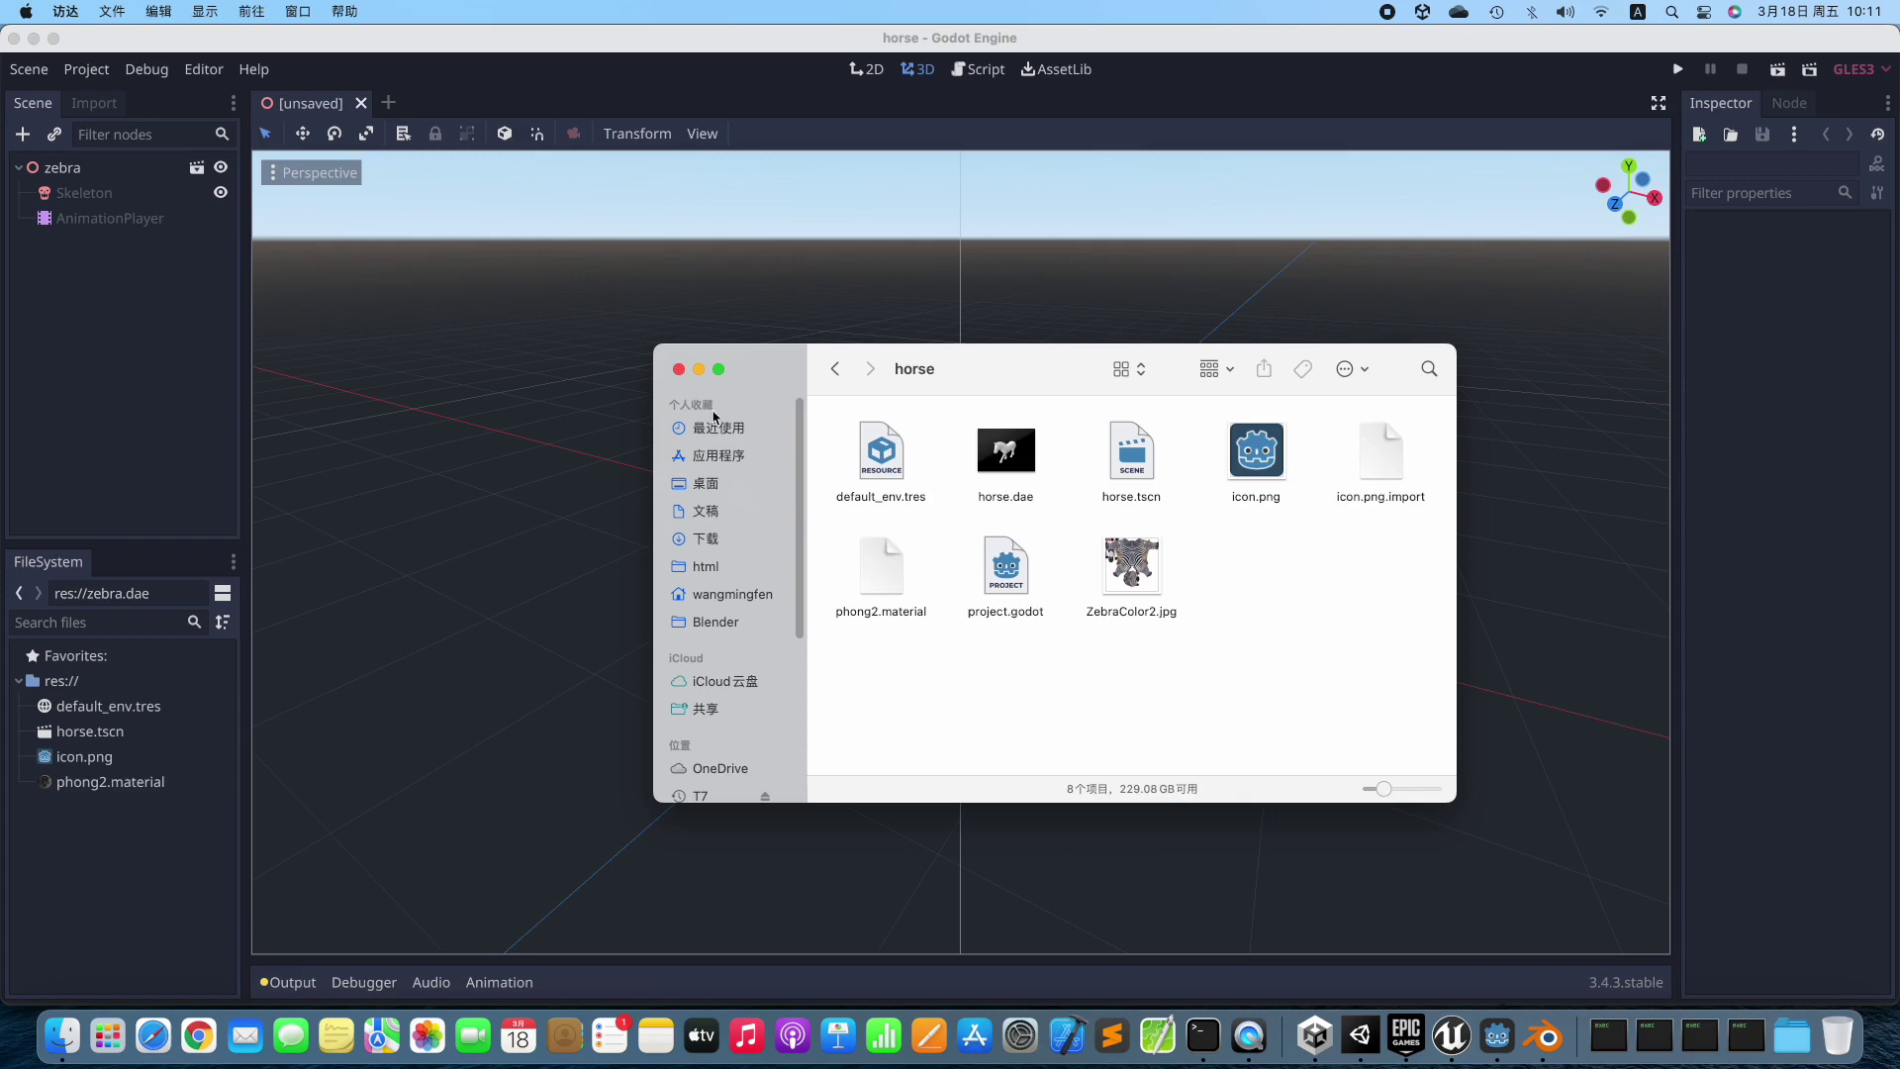
{"action": "left_click", "coordinate": [678, 368]}
Open horse.dae as a New Inherited scene, select AnimationPlayer and orbit to view the zebra.
{"action": "left_click", "coordinate": [135, 837]}
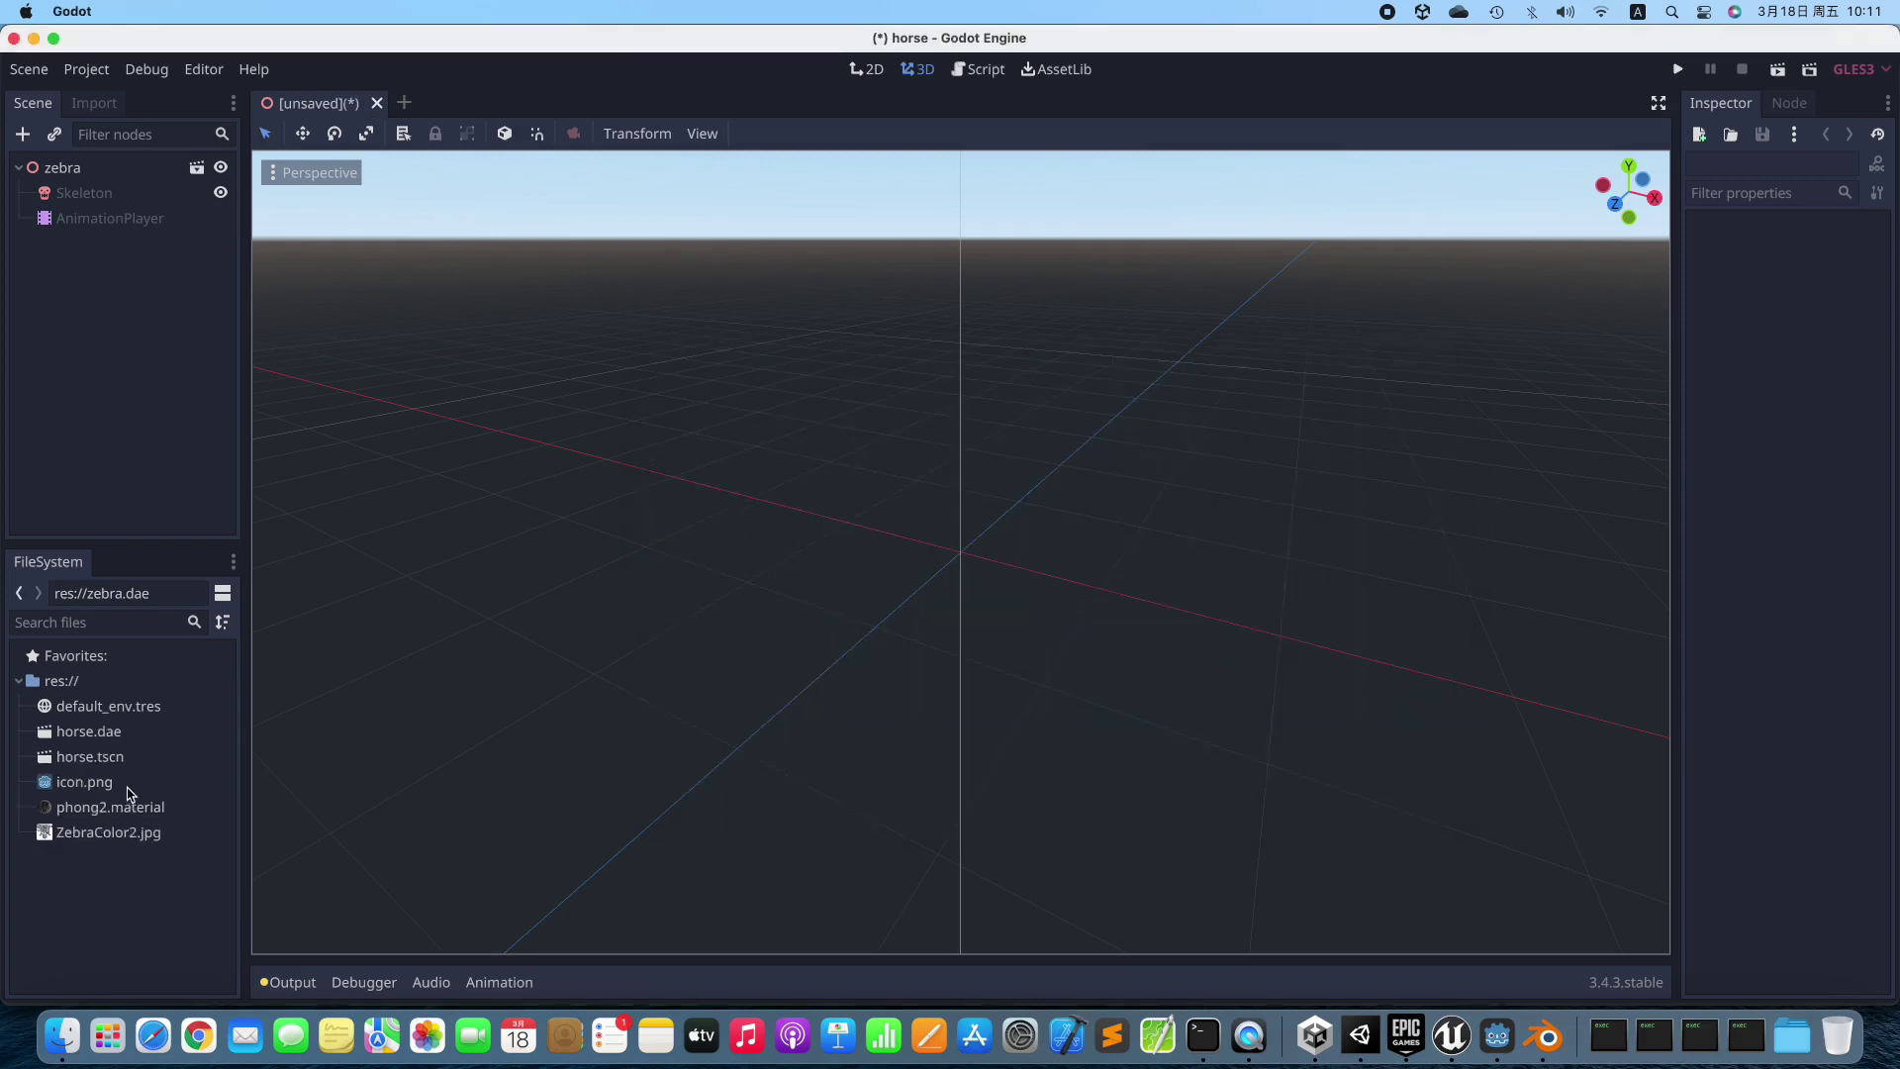
{"action": "double_click", "coordinate": [114, 740]}
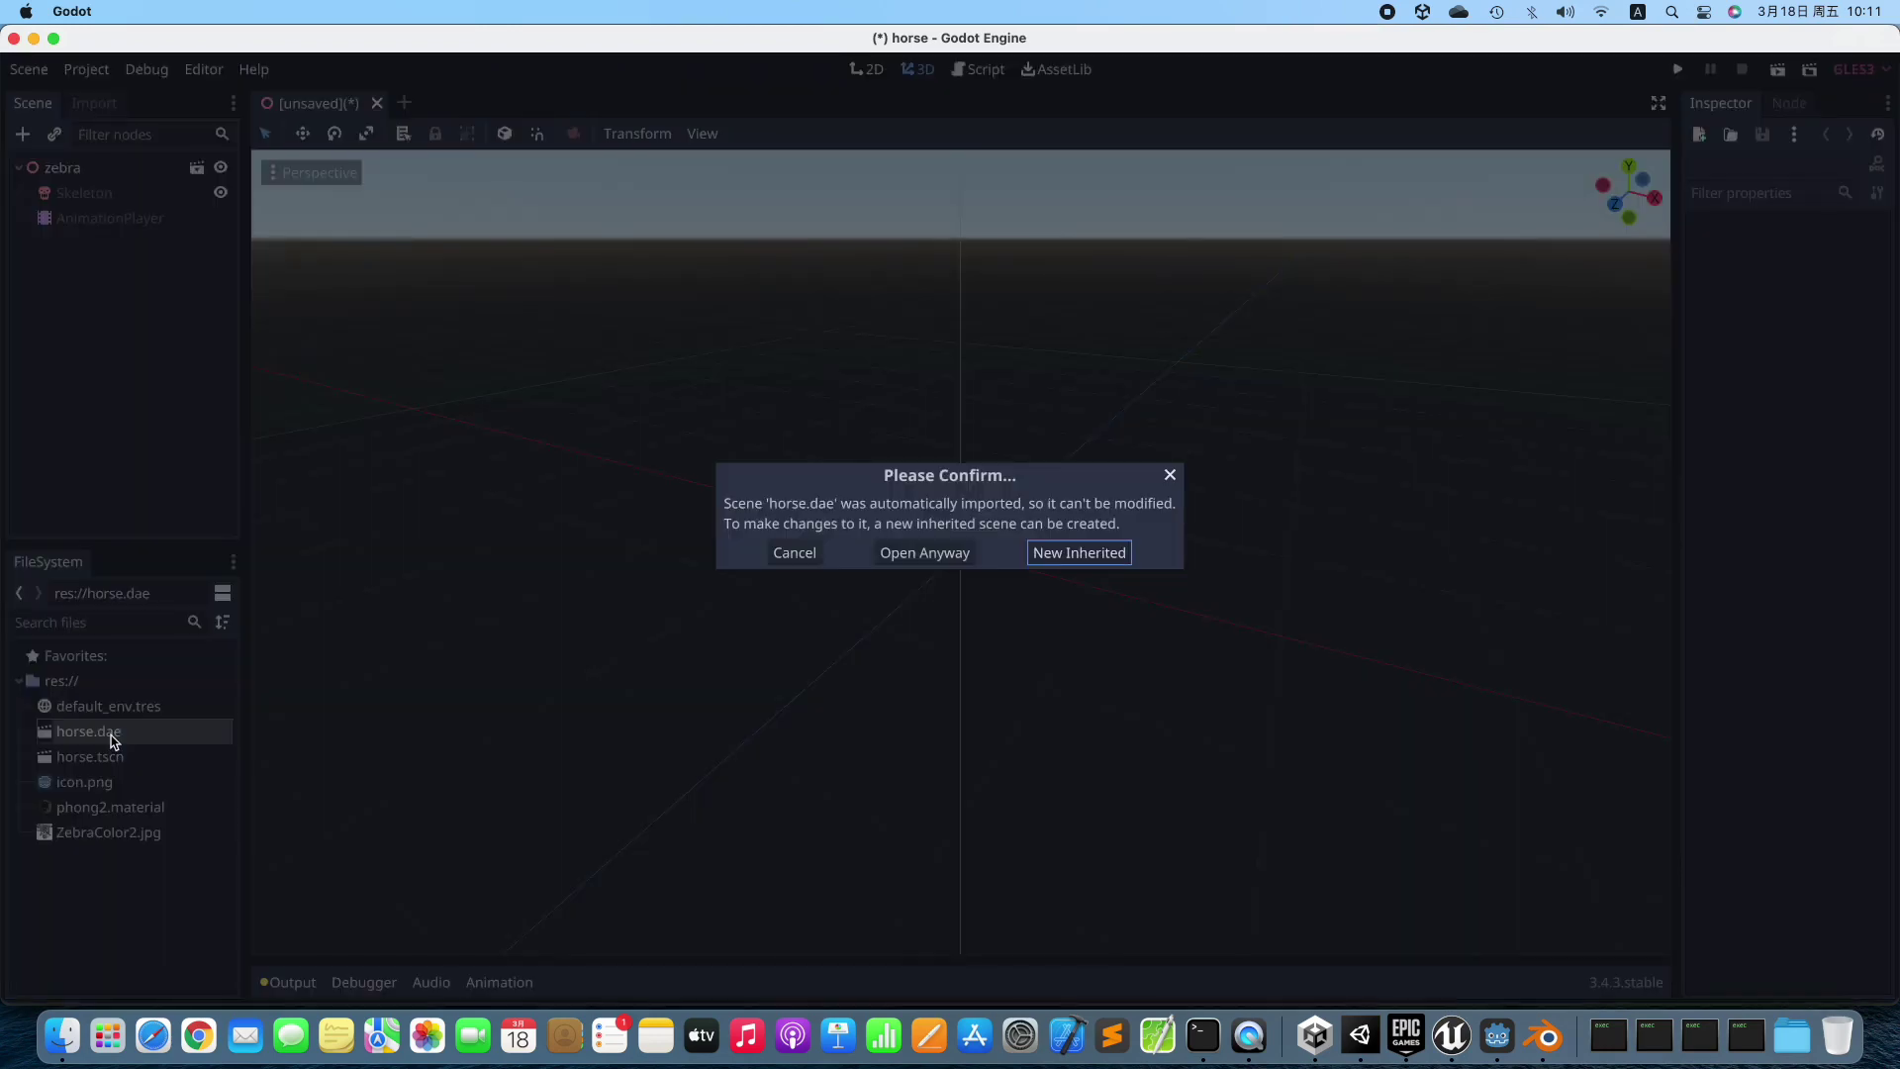
{"action": "left_click", "coordinate": [1080, 553]}
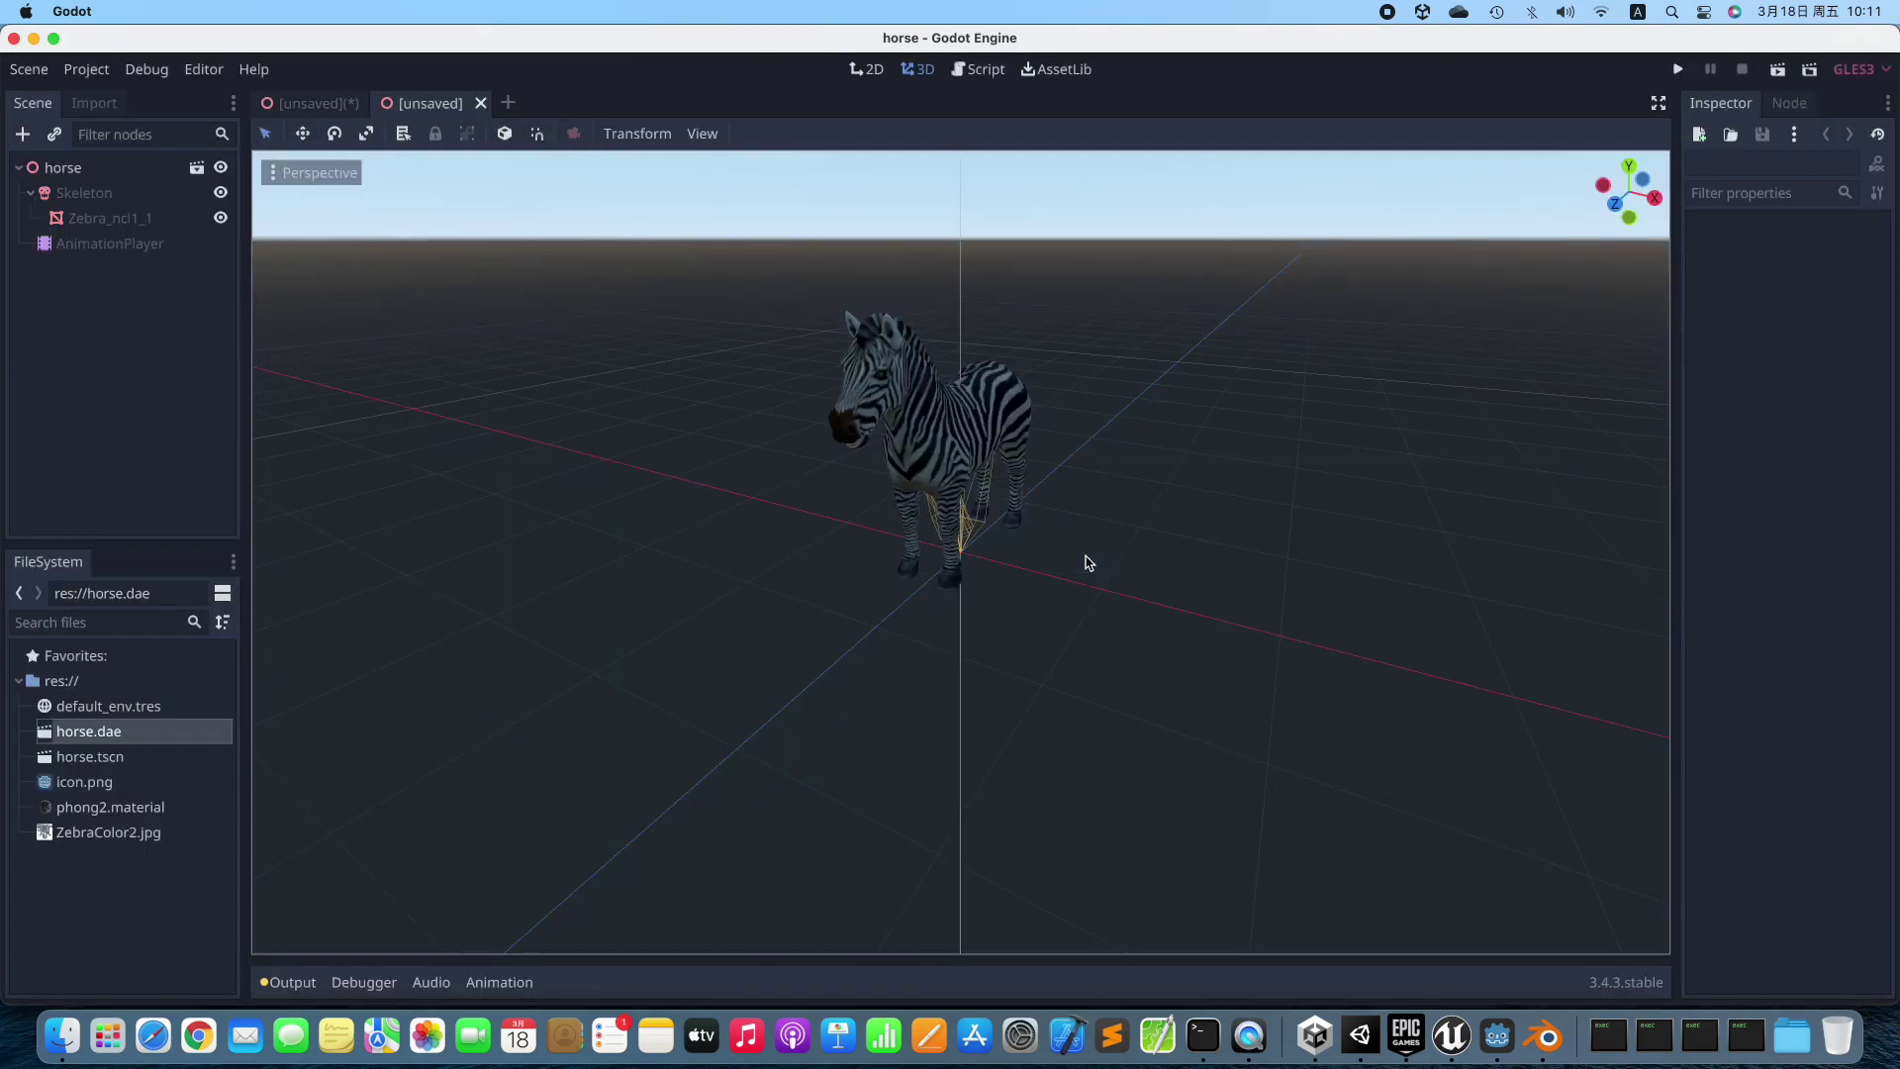
{"action": "middle_click_drag", "start_coordinate": [1089, 549], "coordinate": [841, 534]}
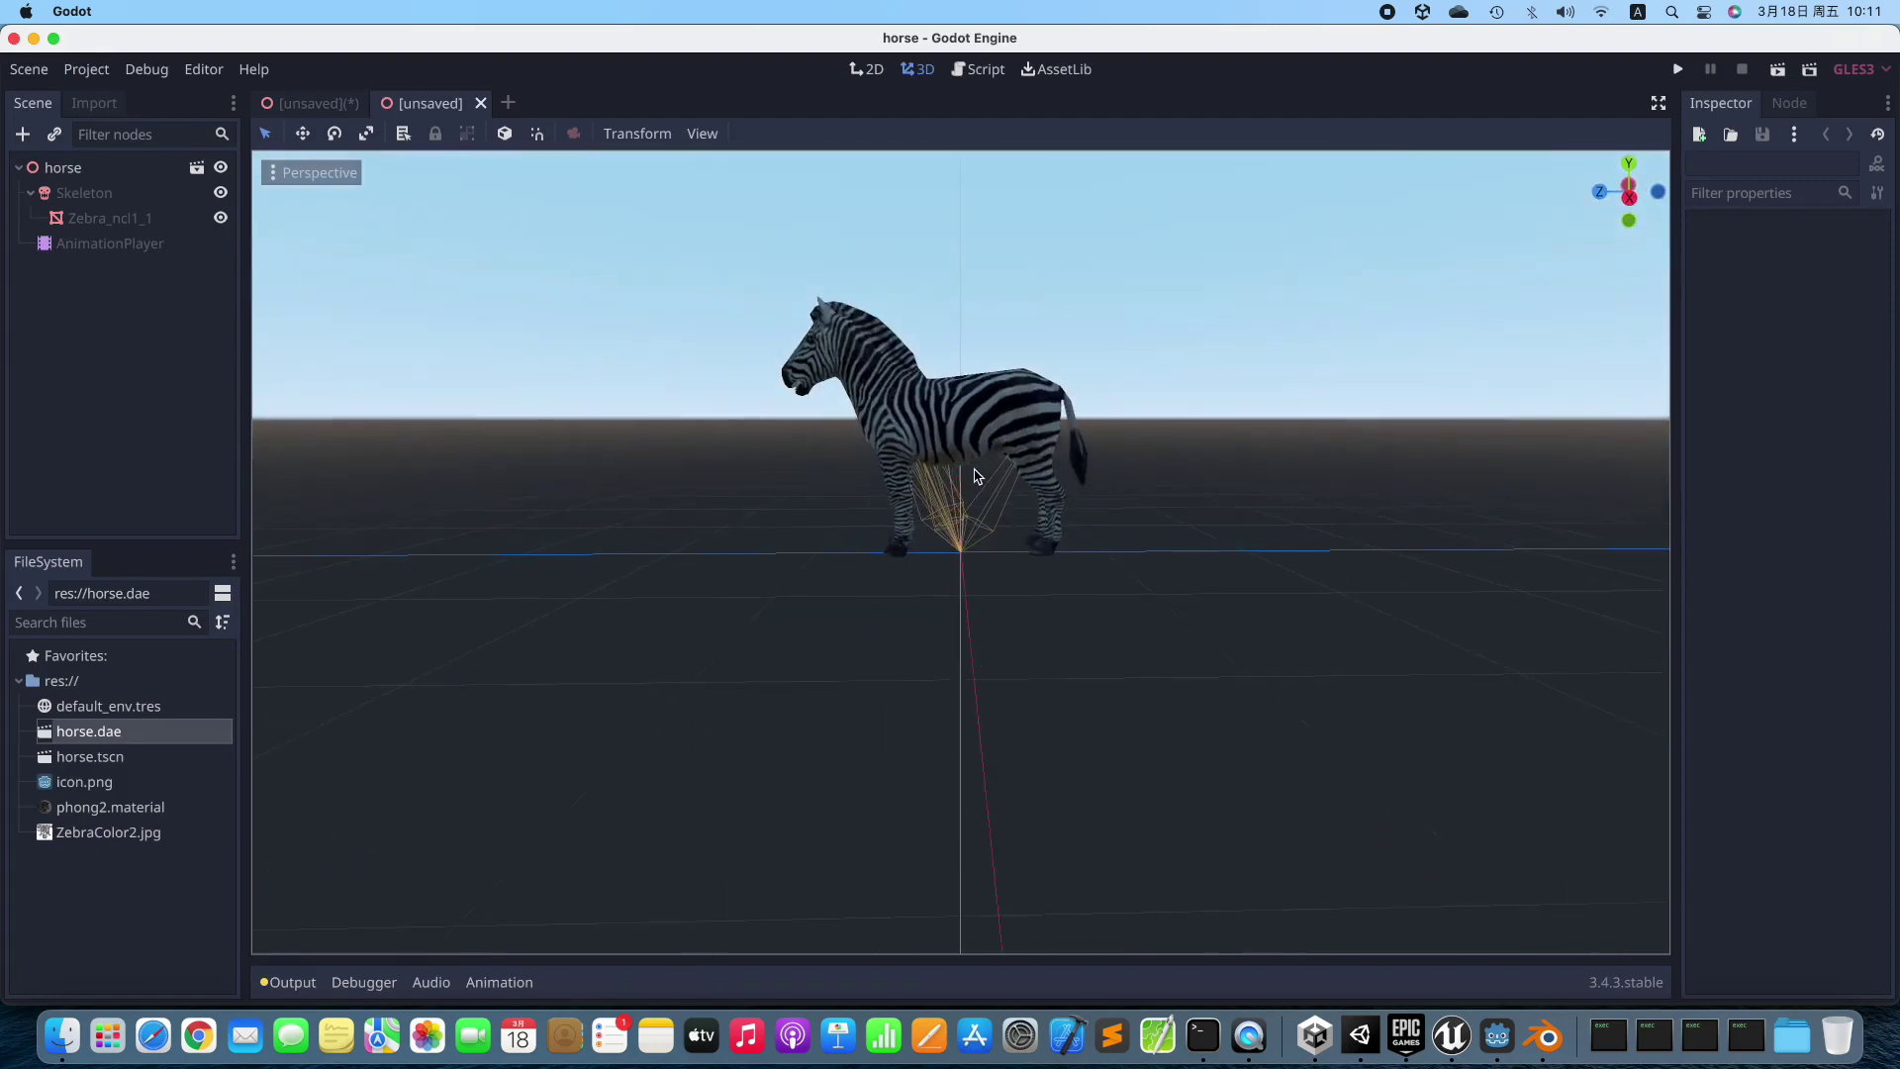
{"action": "left_click", "coordinate": [109, 243]}
{"action": "scroll", "coordinate": [1069, 545], "scroll_direction": "up", "scroll_amount": 2}
{"action": "middle_click_drag", "start_coordinate": [1069, 545], "coordinate": [1004, 549]}
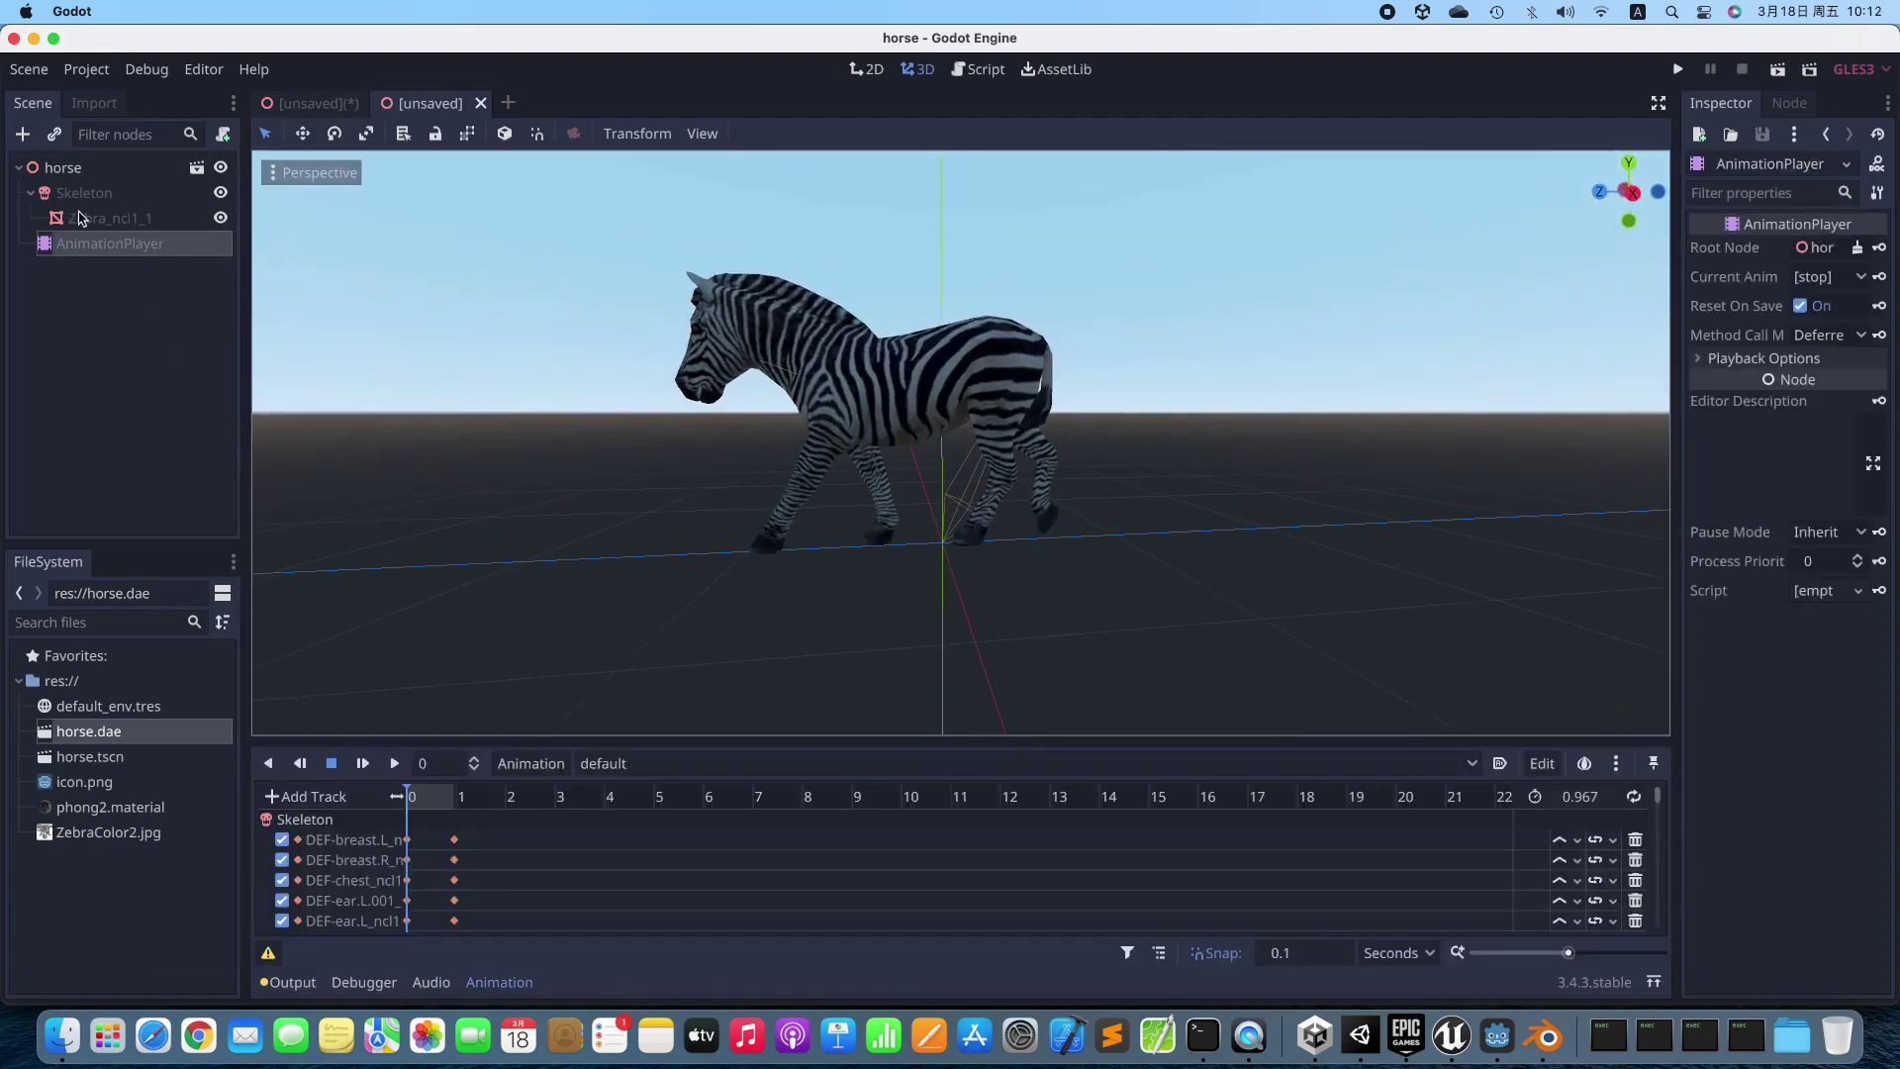
Add a DirectionalLight node to the horse scene.
{"action": "left_click", "coordinate": [23, 133]}
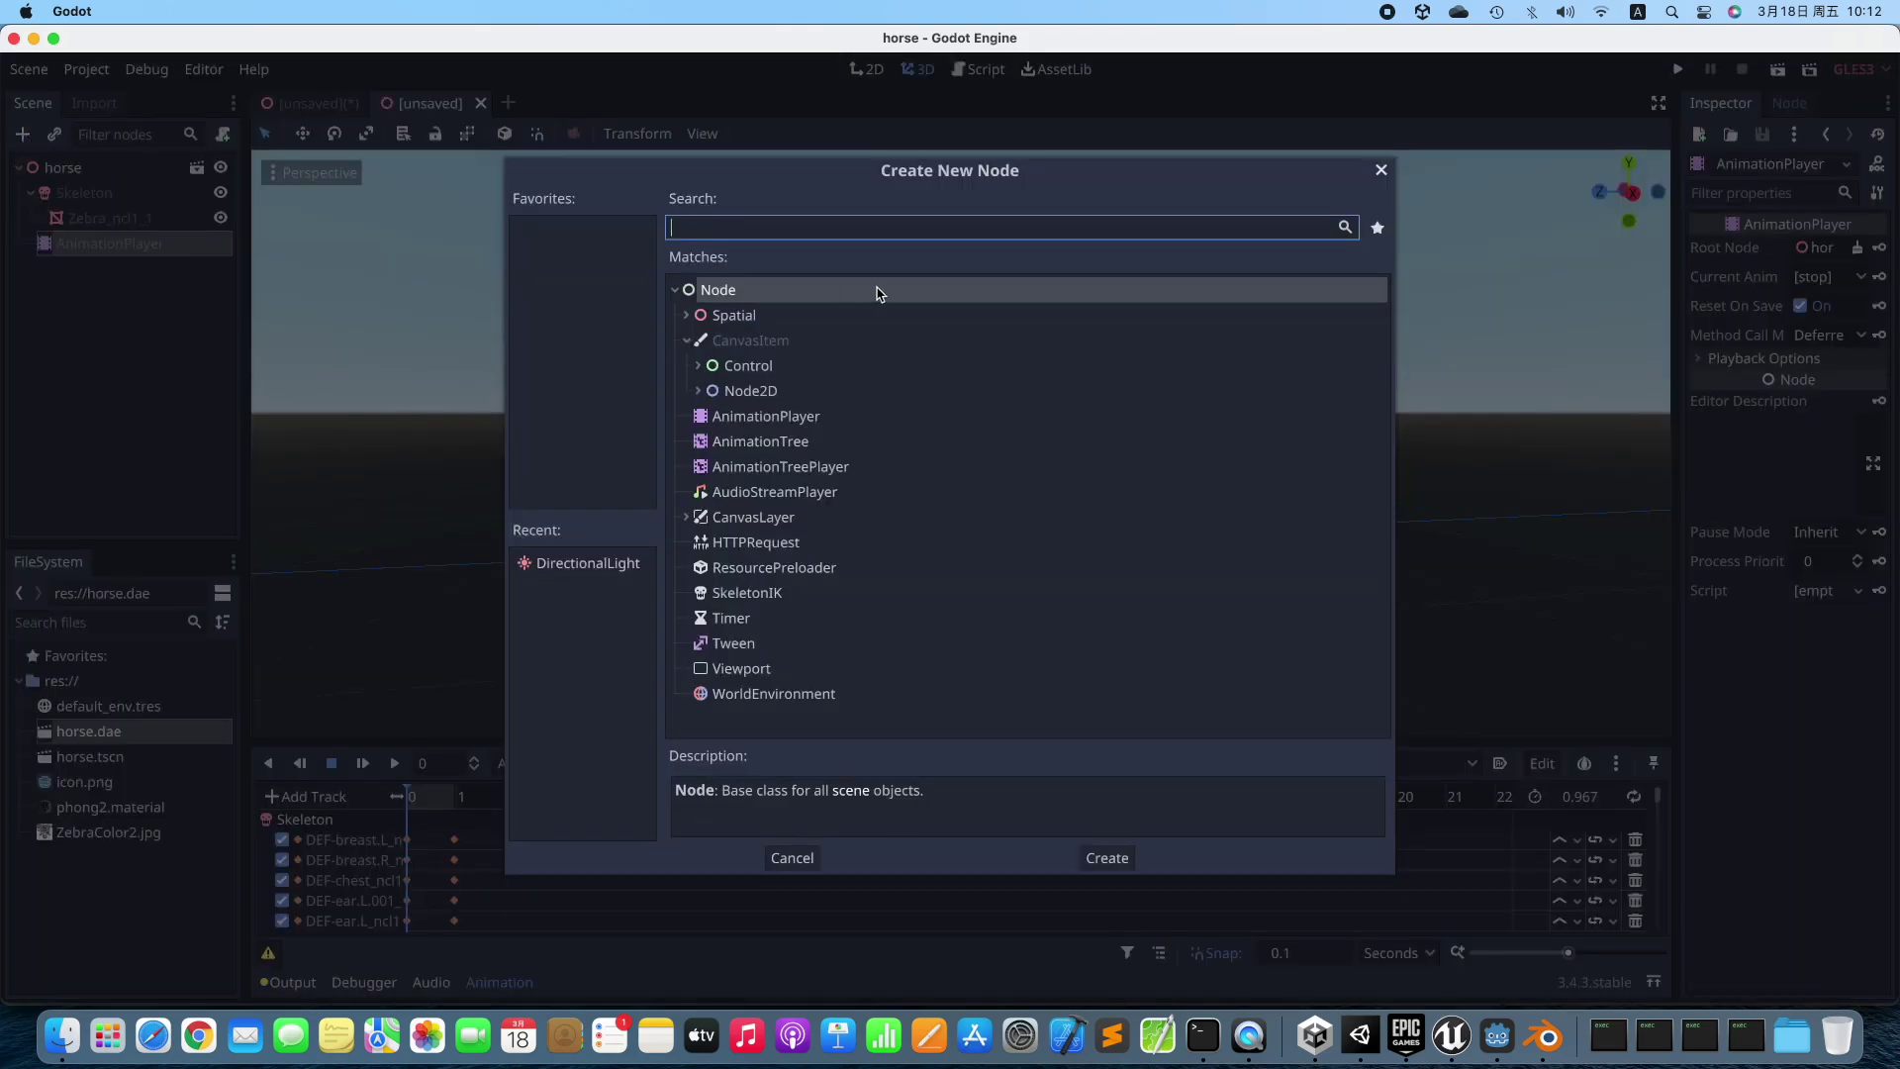
{"action": "type", "text": "light"}
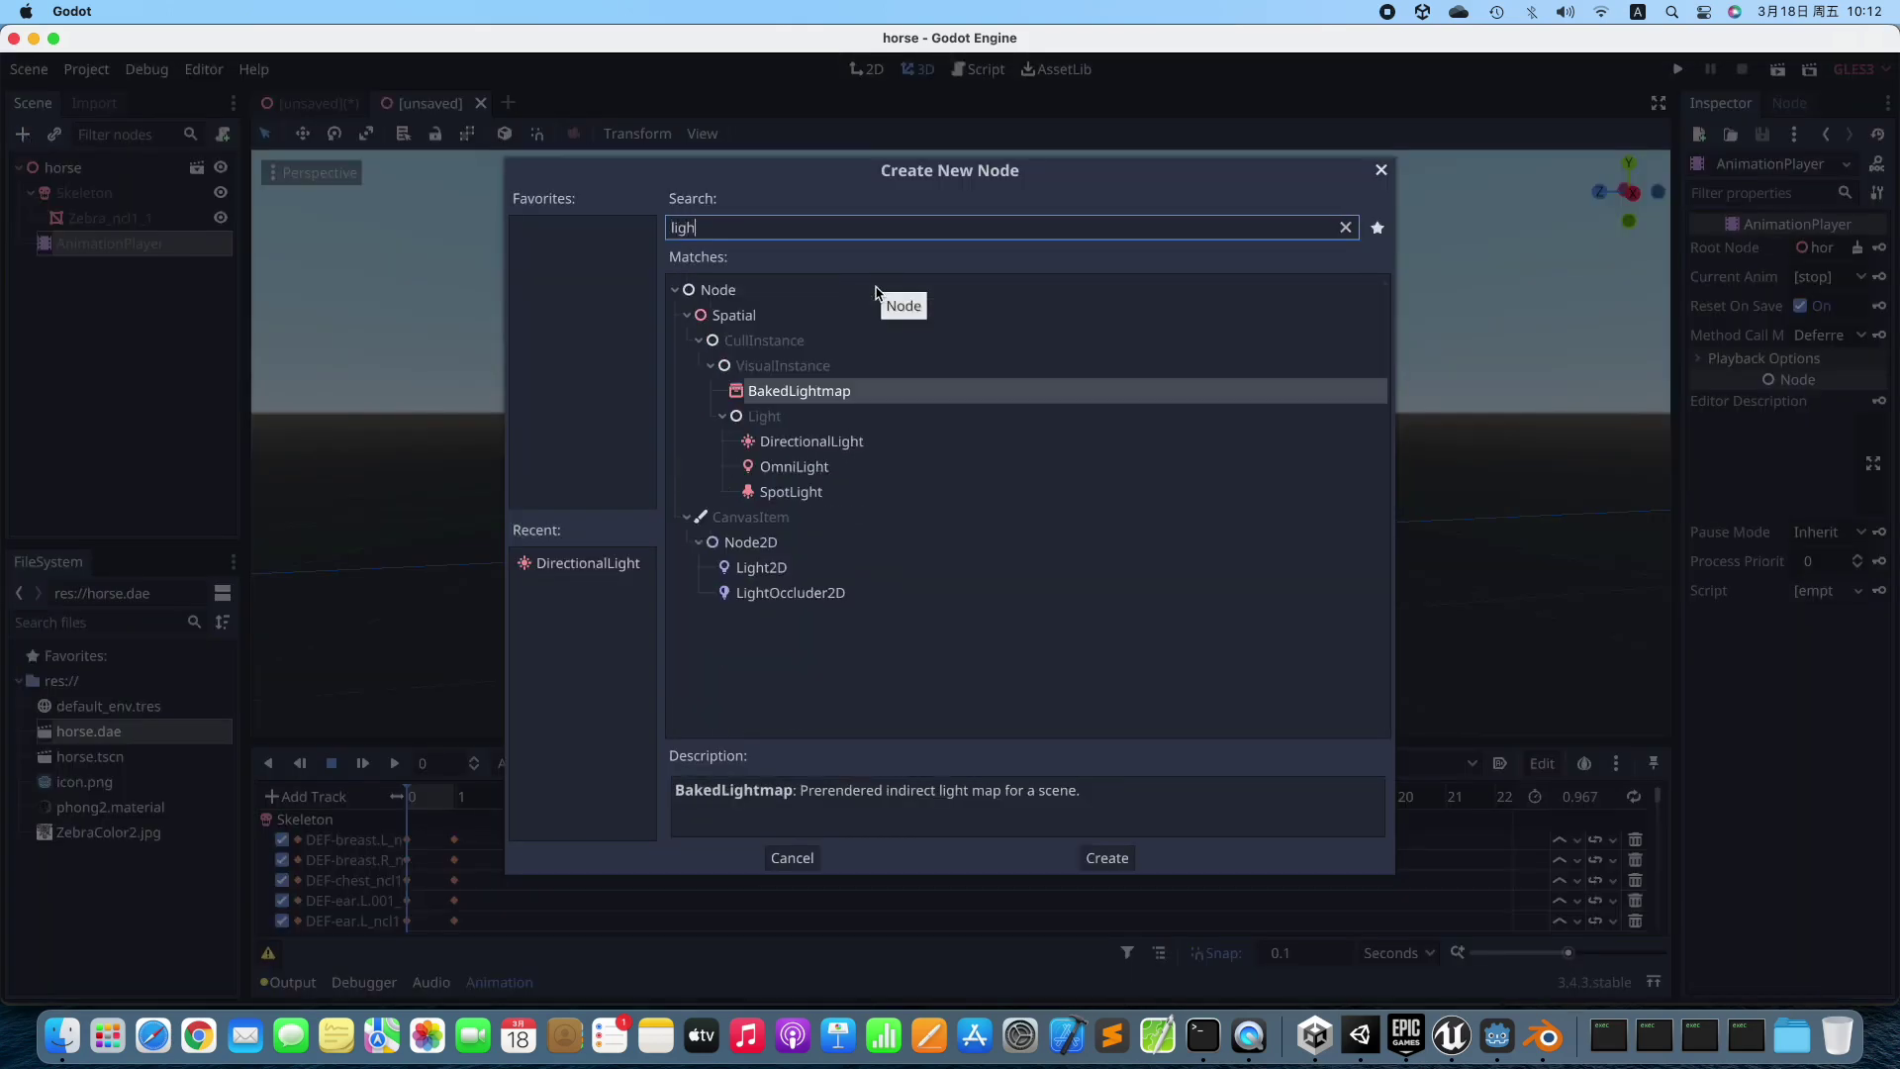
{"action": "left_click", "coordinate": [843, 448]}
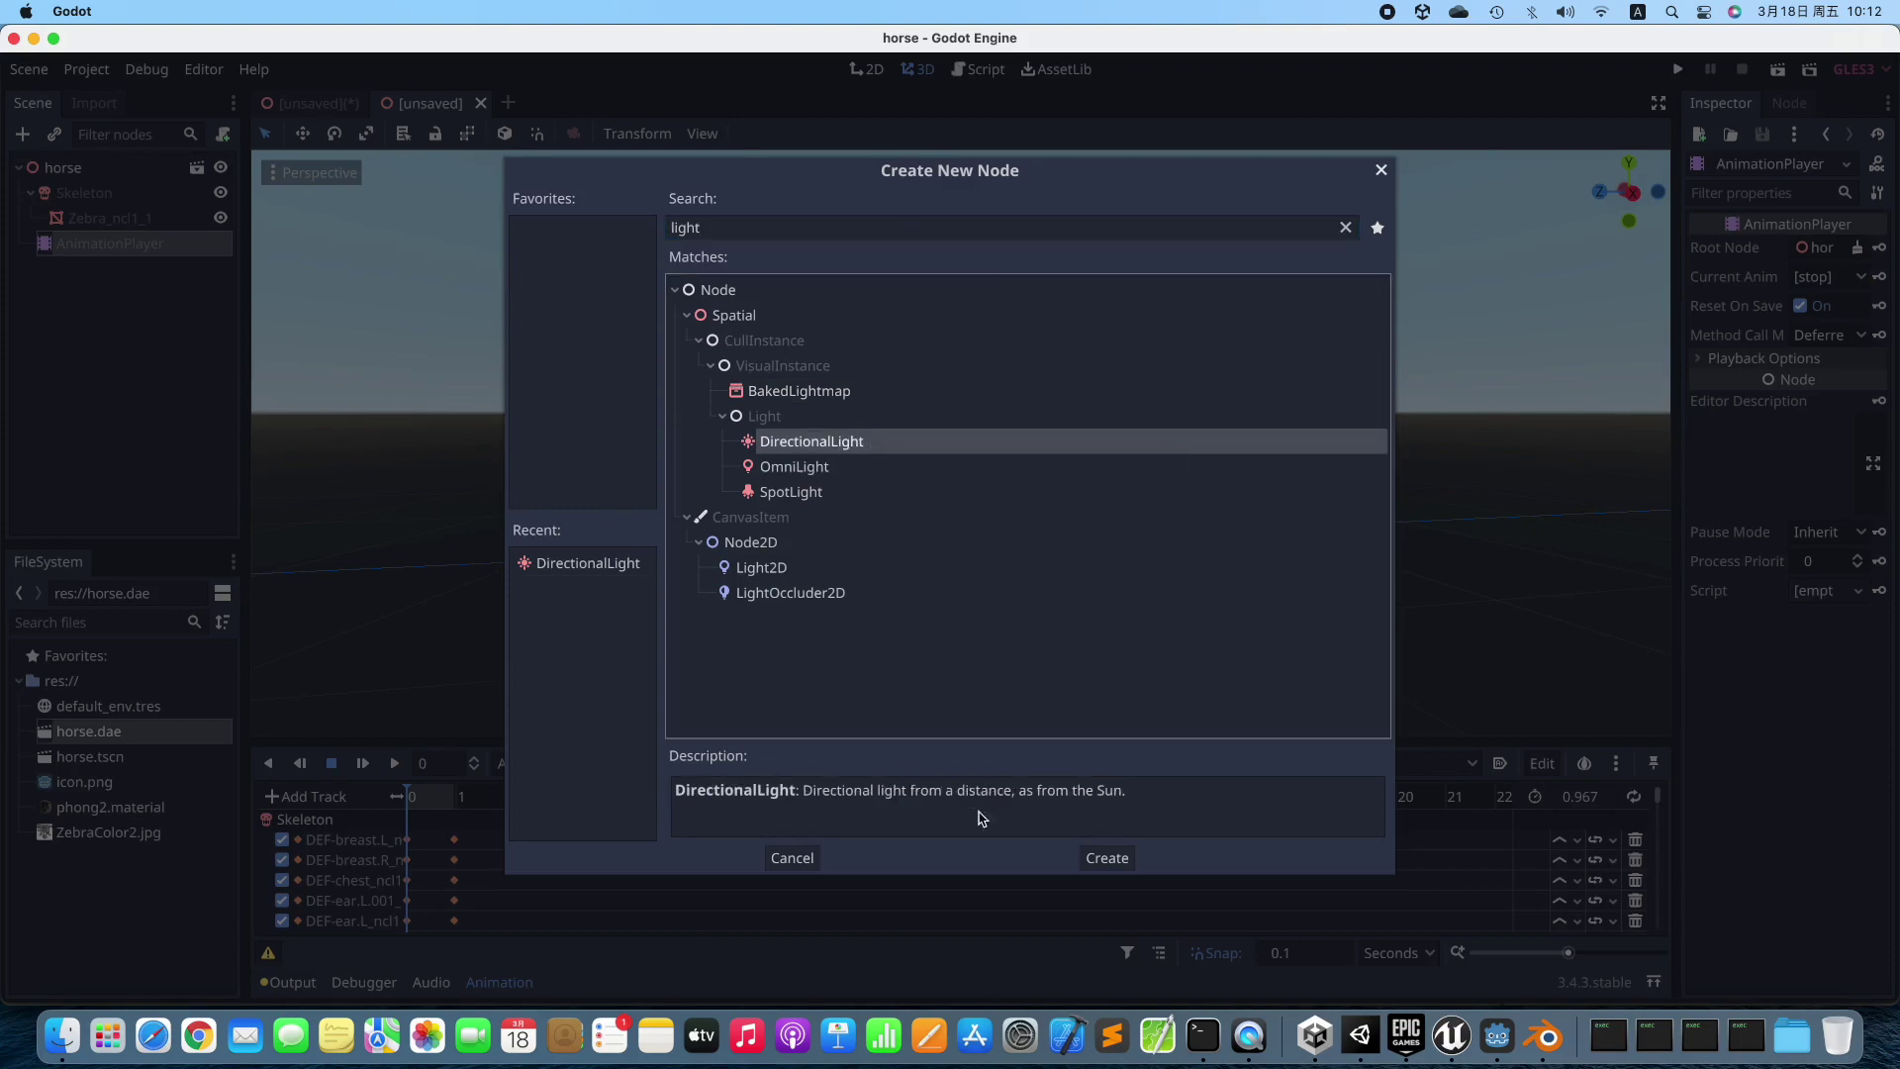
{"action": "left_click", "coordinate": [1109, 859]}
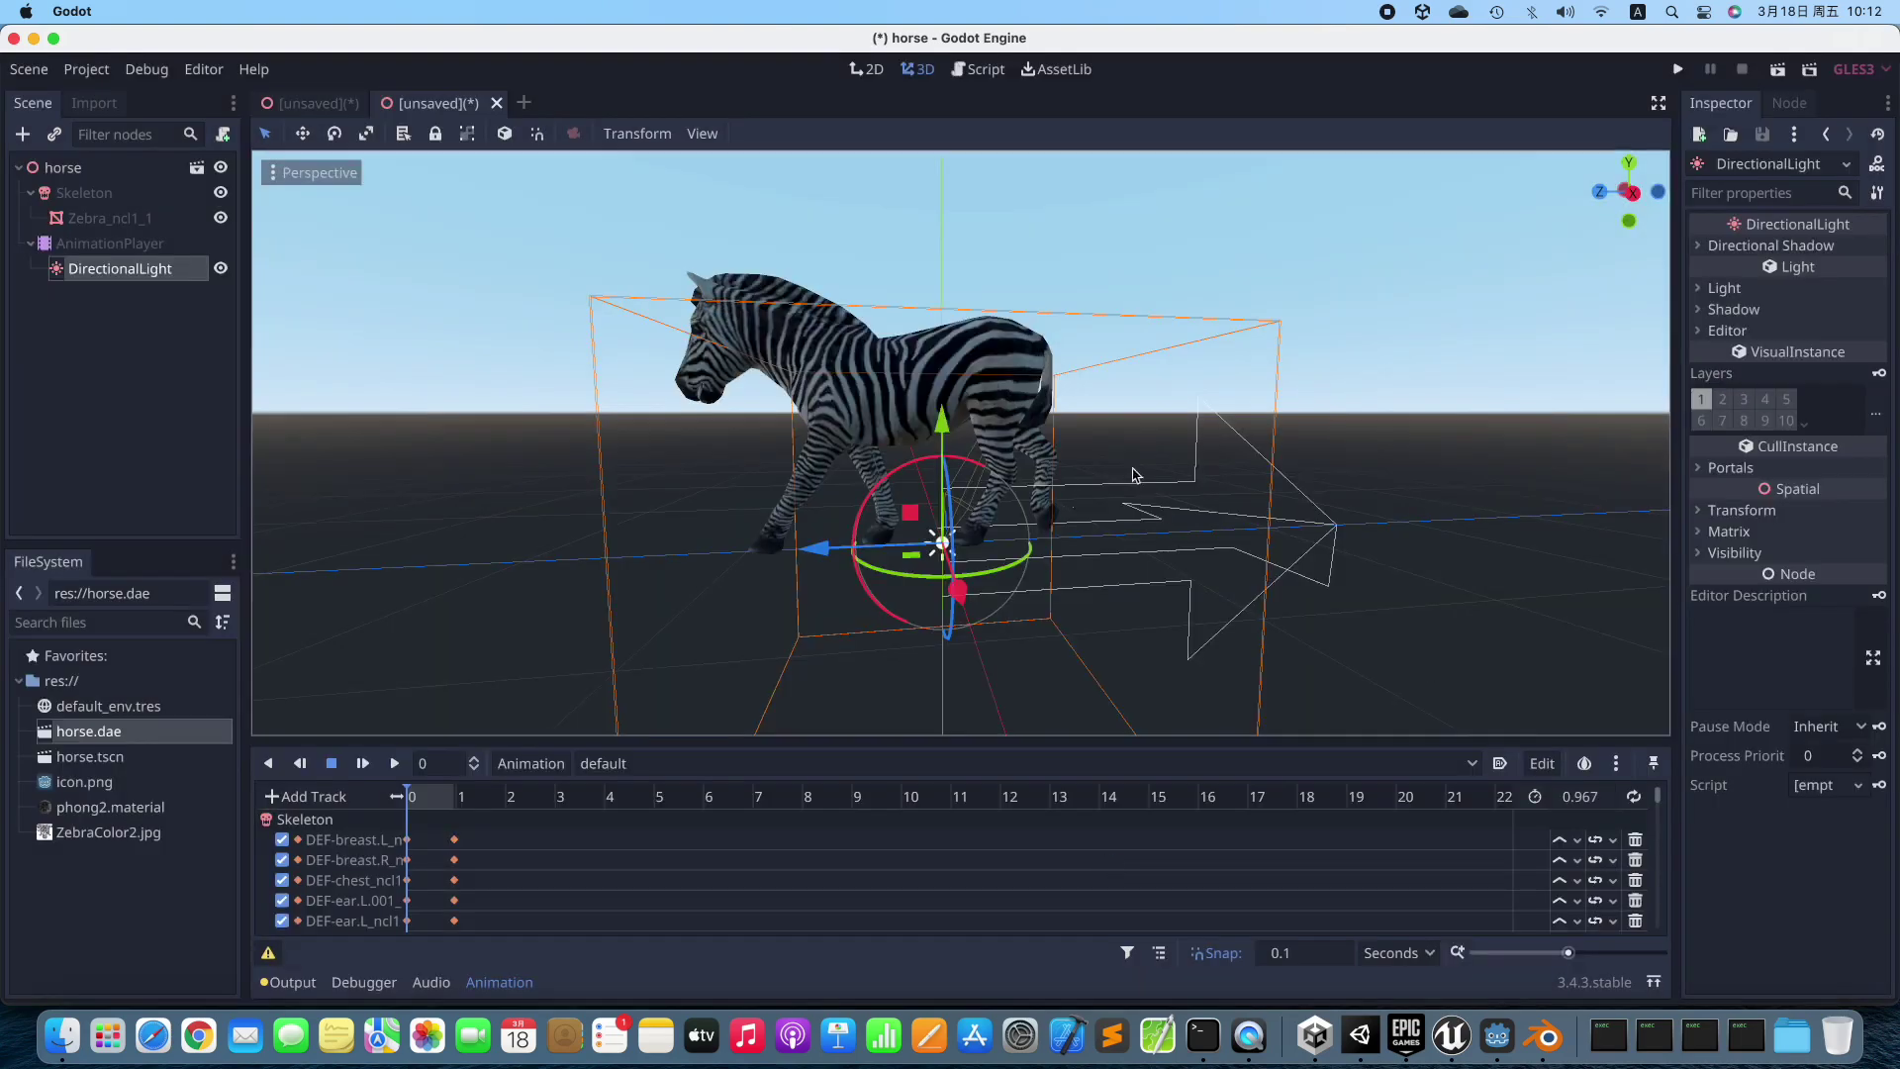
{"action": "left_click", "coordinate": [1660, 195]}
Angle the DirectionalLight onto the zebra and set its energy to 4.586.
{"action": "left_click", "coordinate": [1659, 193]}
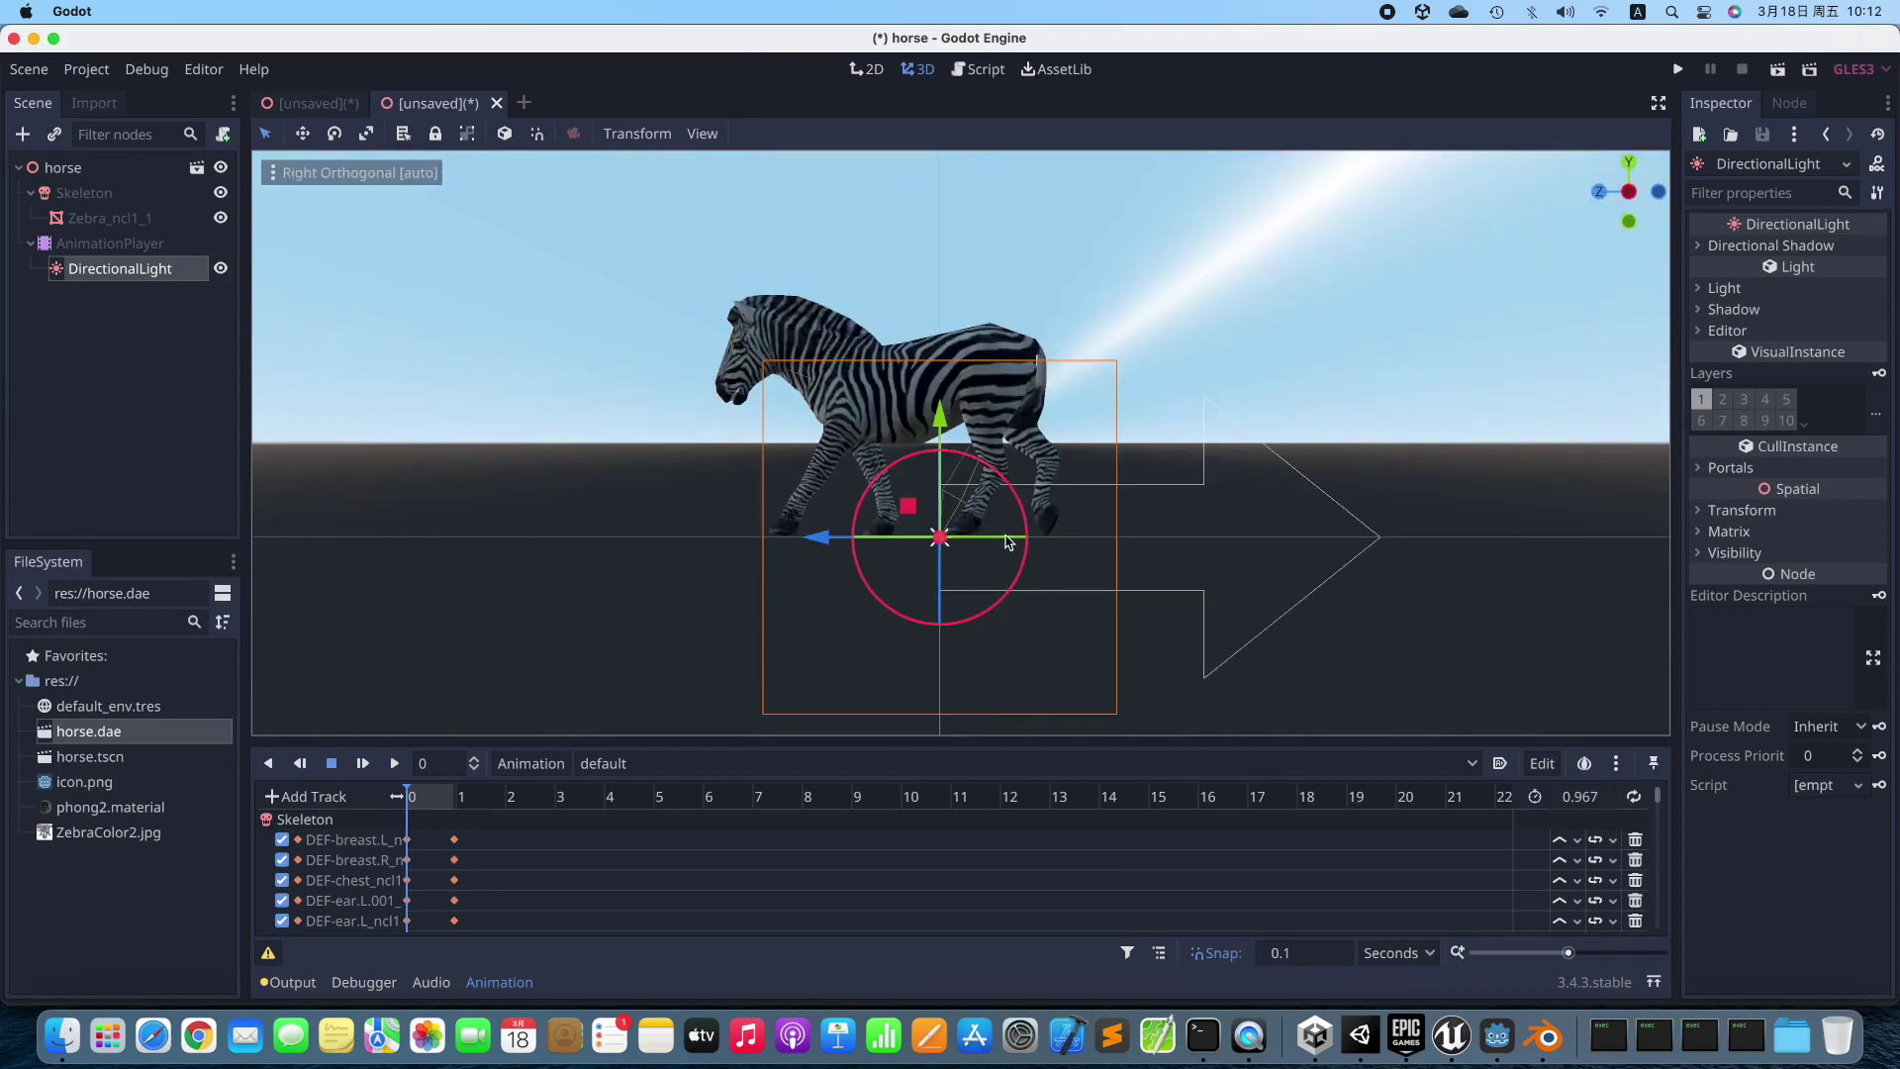
{"action": "middle_click_drag", "start_coordinate": [969, 540], "coordinate": [1000, 542]}
{"action": "left_click_drag", "start_coordinate": [1024, 546], "coordinate": [1287, 506]}
{"action": "left_click", "coordinate": [1724, 287]}
{"action": "left_click_drag", "start_coordinate": [1810, 341], "coordinate": [1826, 341]}
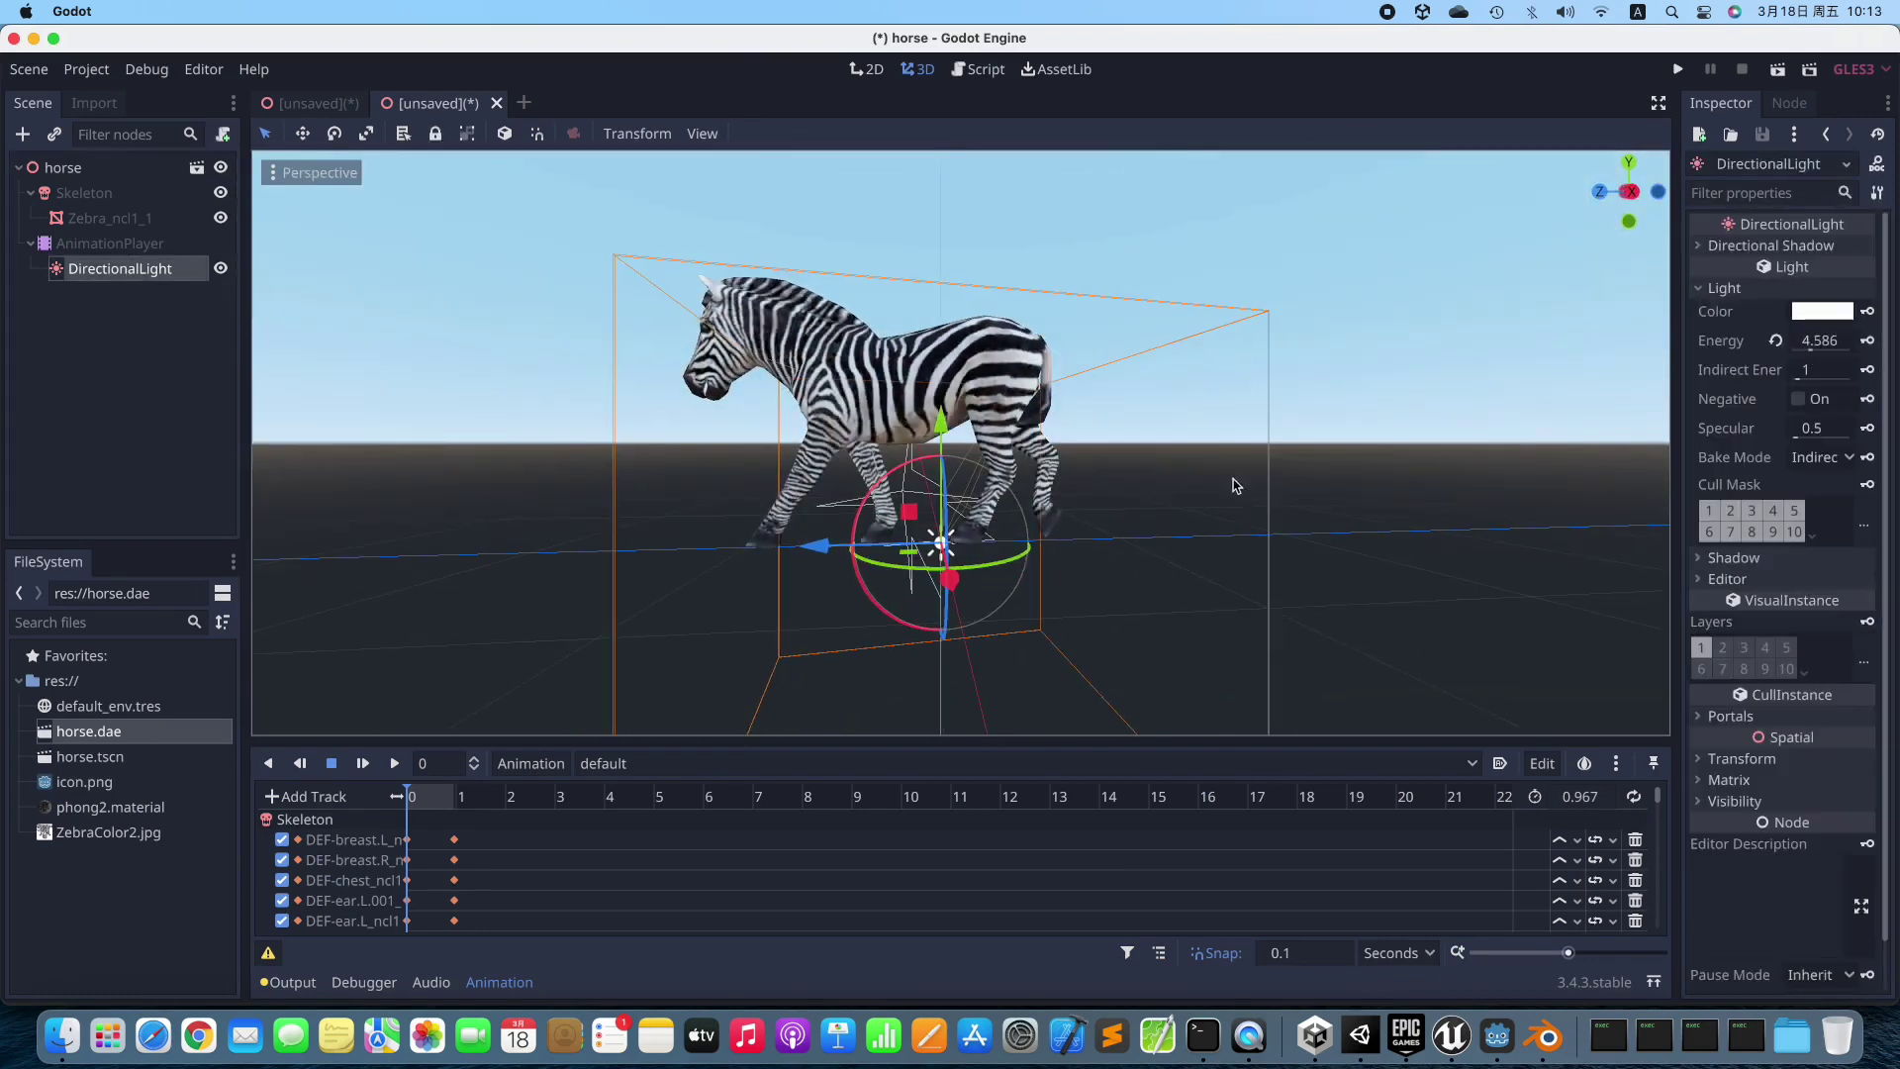
{"action": "left_click", "coordinate": [188, 390]}
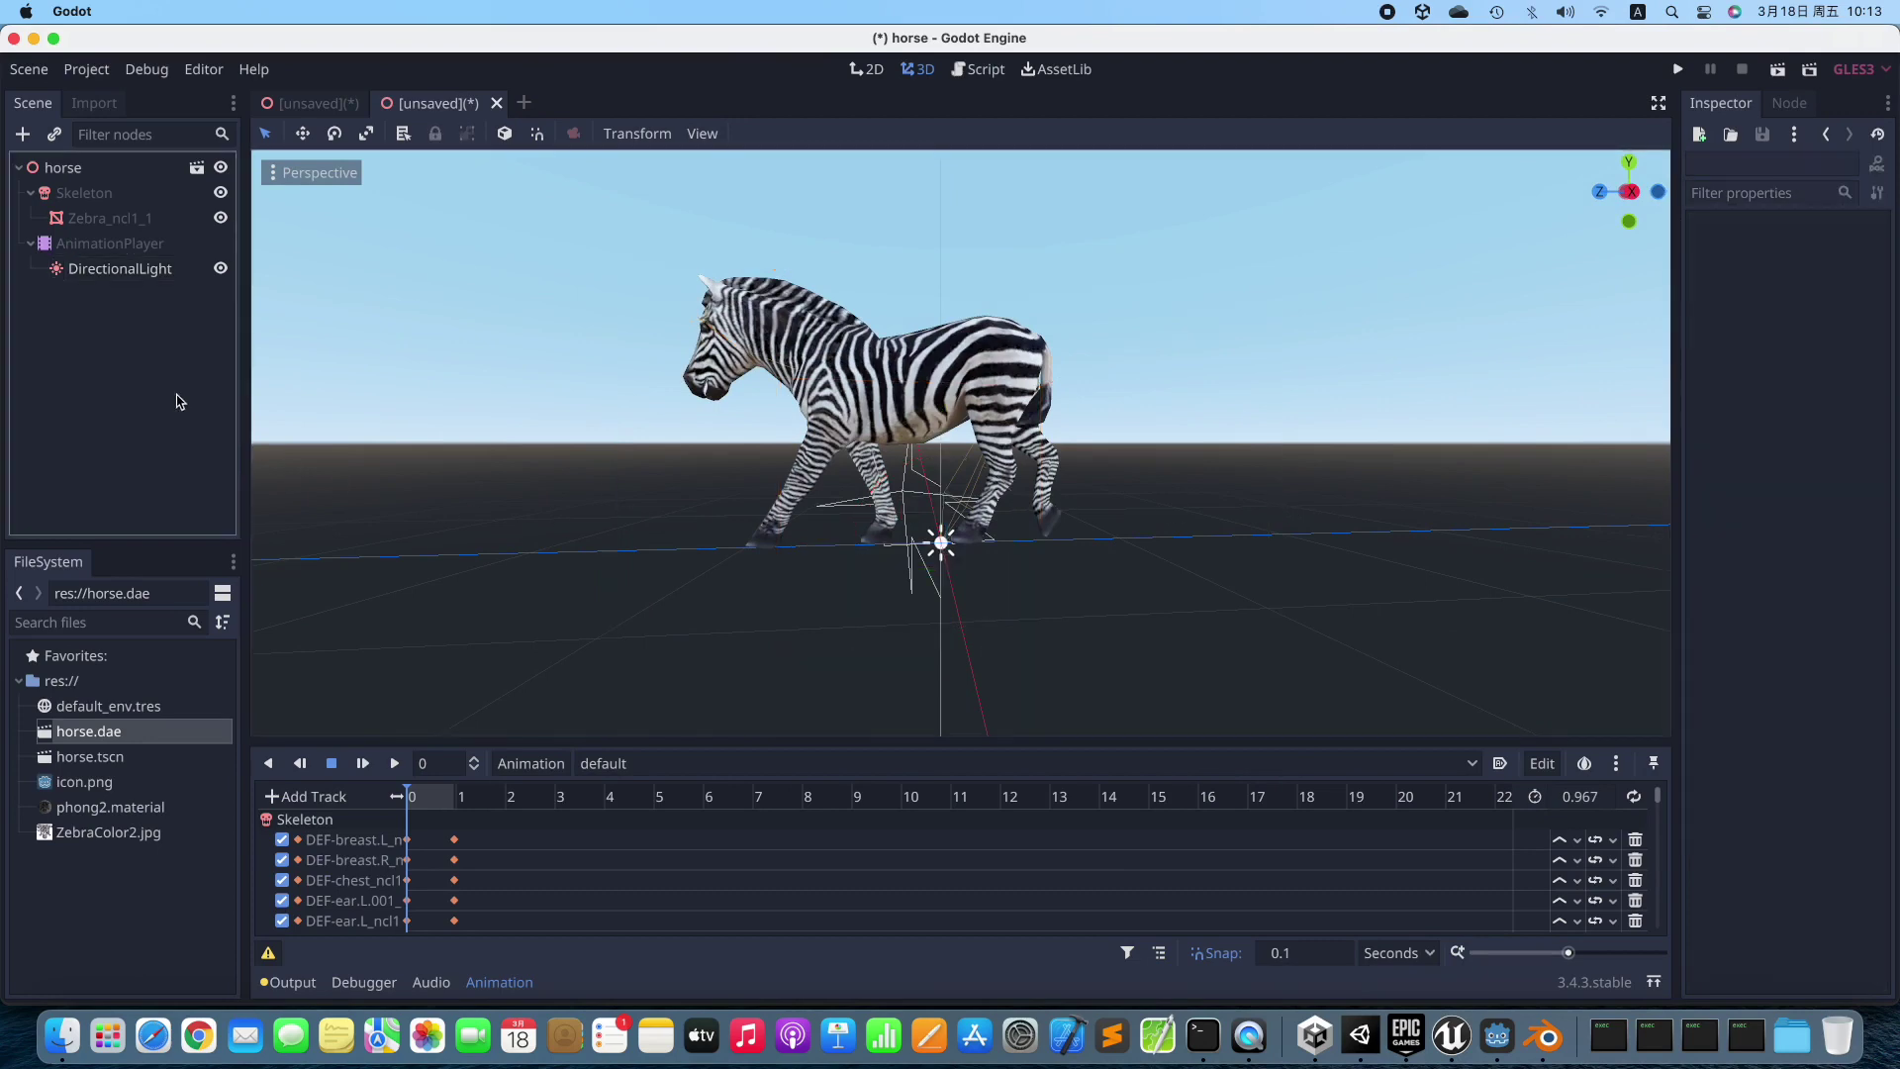
{"action": "left_click", "coordinate": [153, 247]}
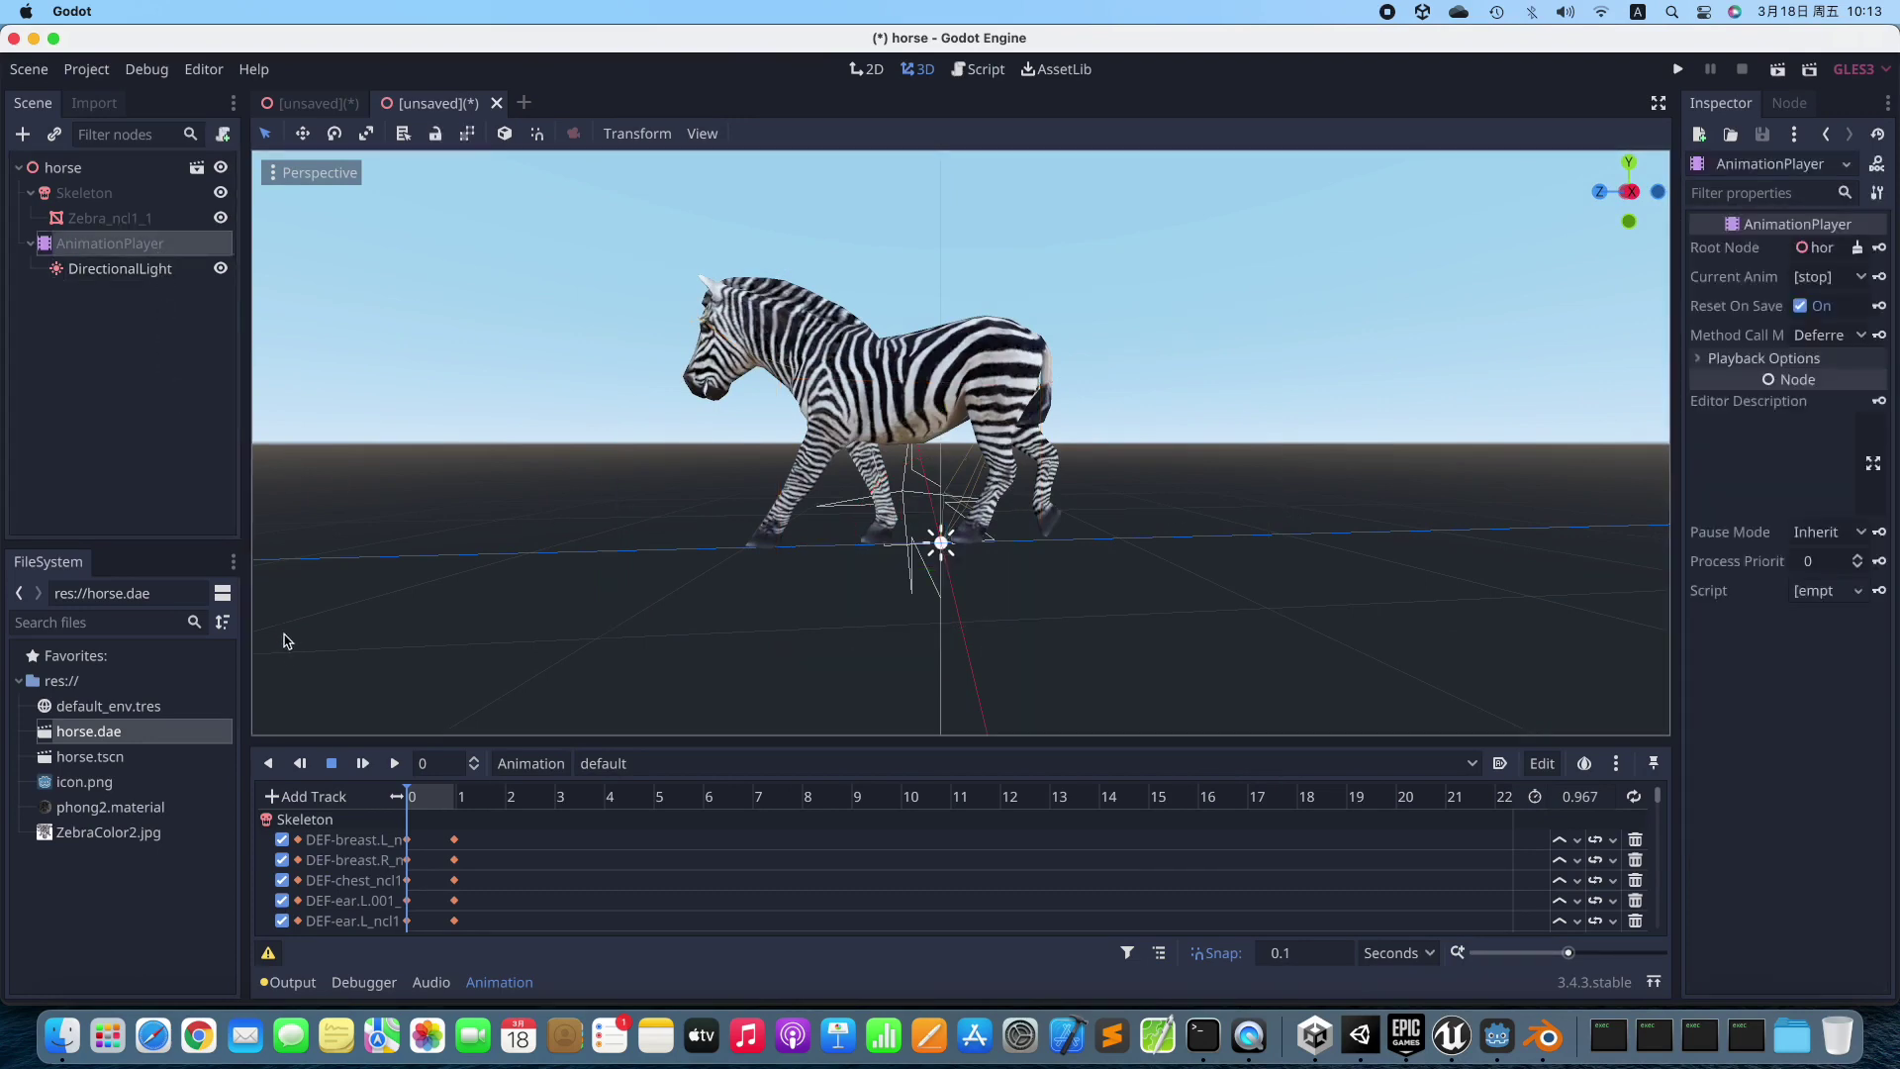
Play the 'default' walk animation, replay it from the start, then stop it.
{"action": "left_click", "coordinate": [394, 763]}
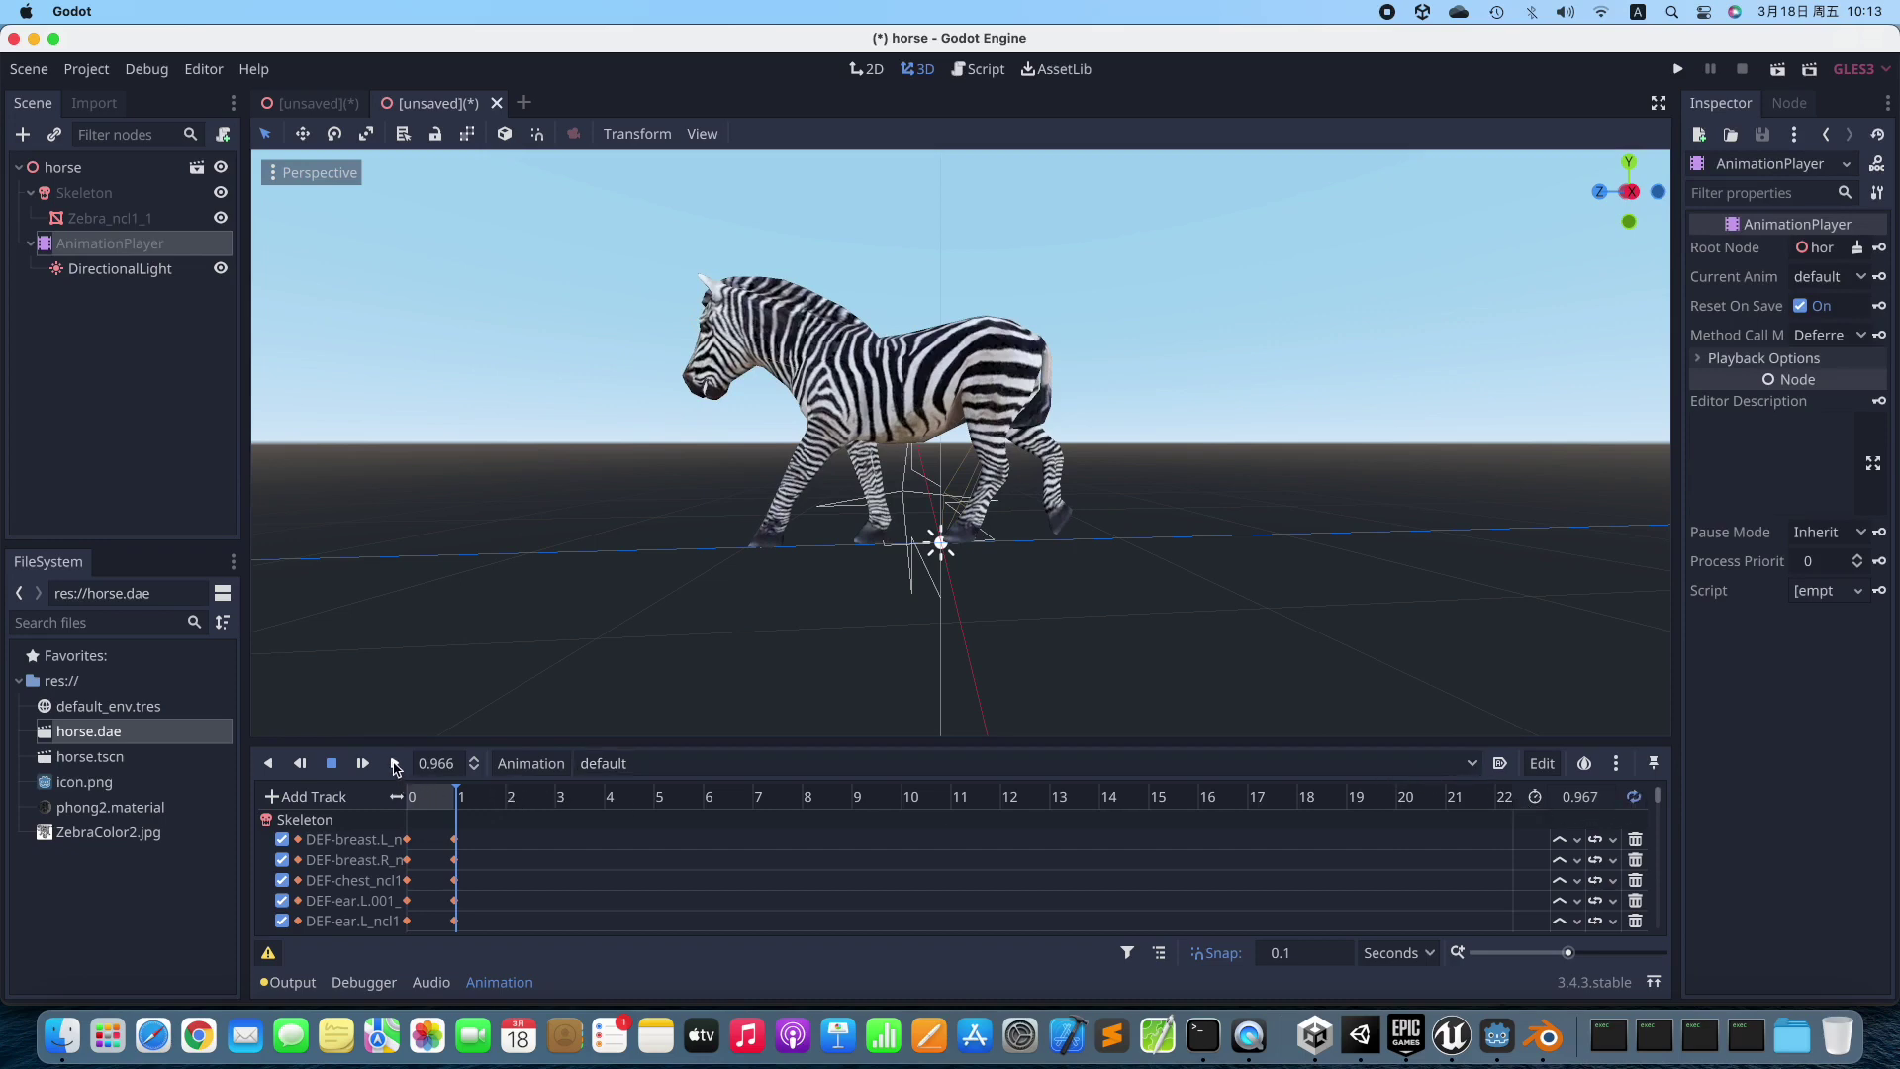
{"action": "left_click", "coordinate": [394, 763]}
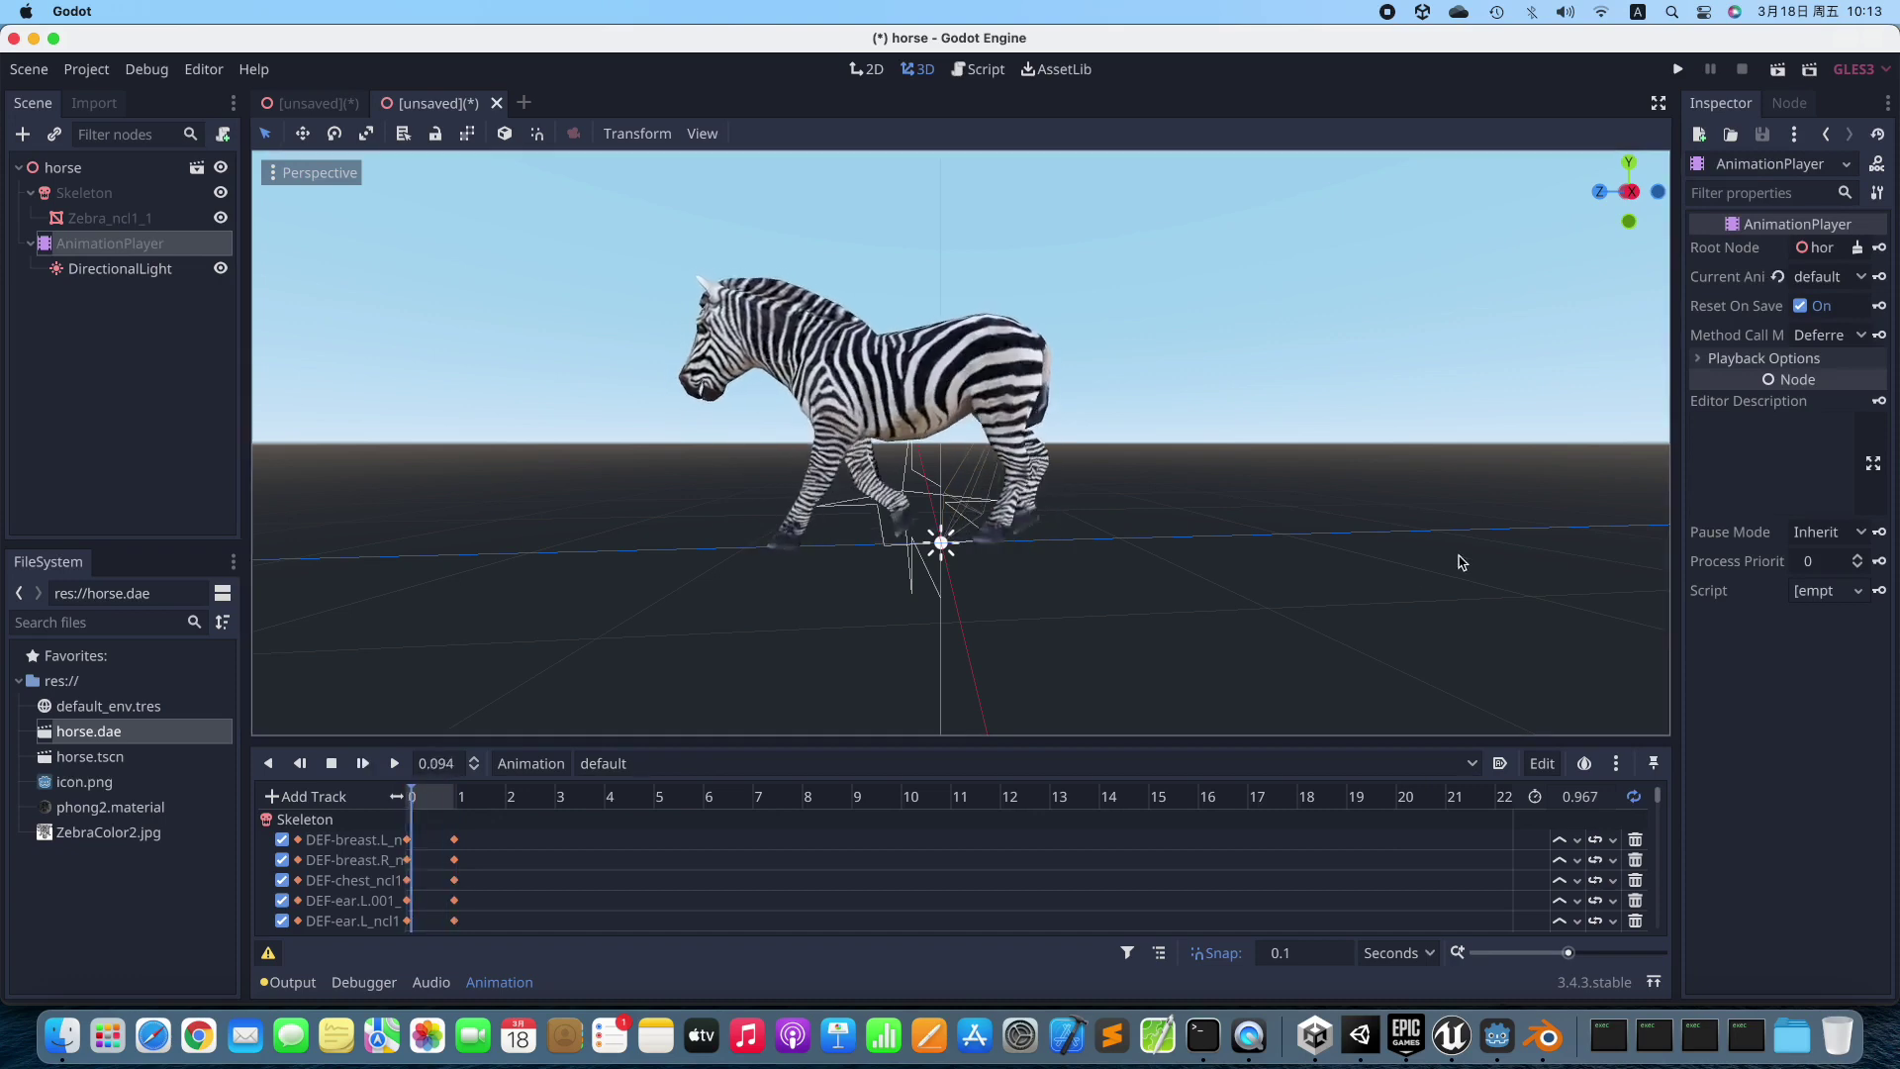
{"action": "scroll", "coordinate": [1272, 564], "scroll_direction": "up", "scroll_amount": 4}
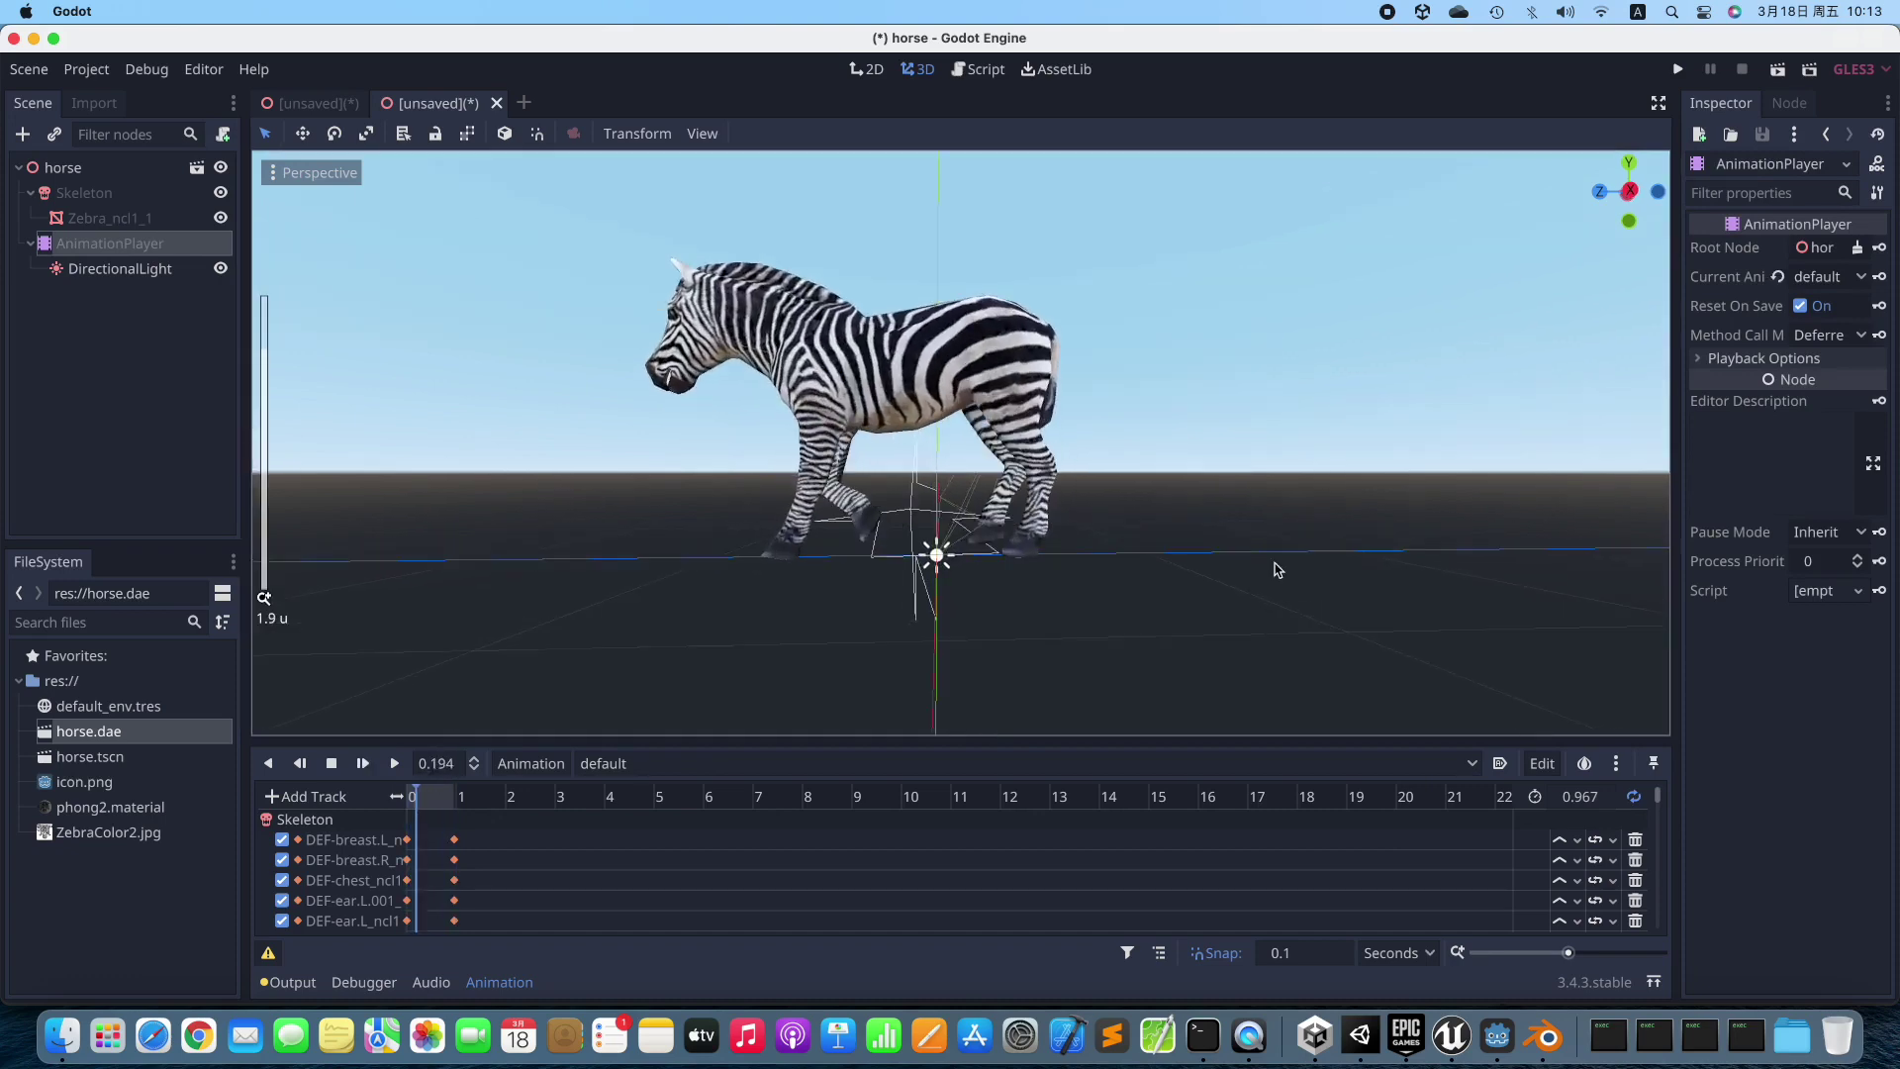
{"action": "left_click", "coordinate": [334, 764]}
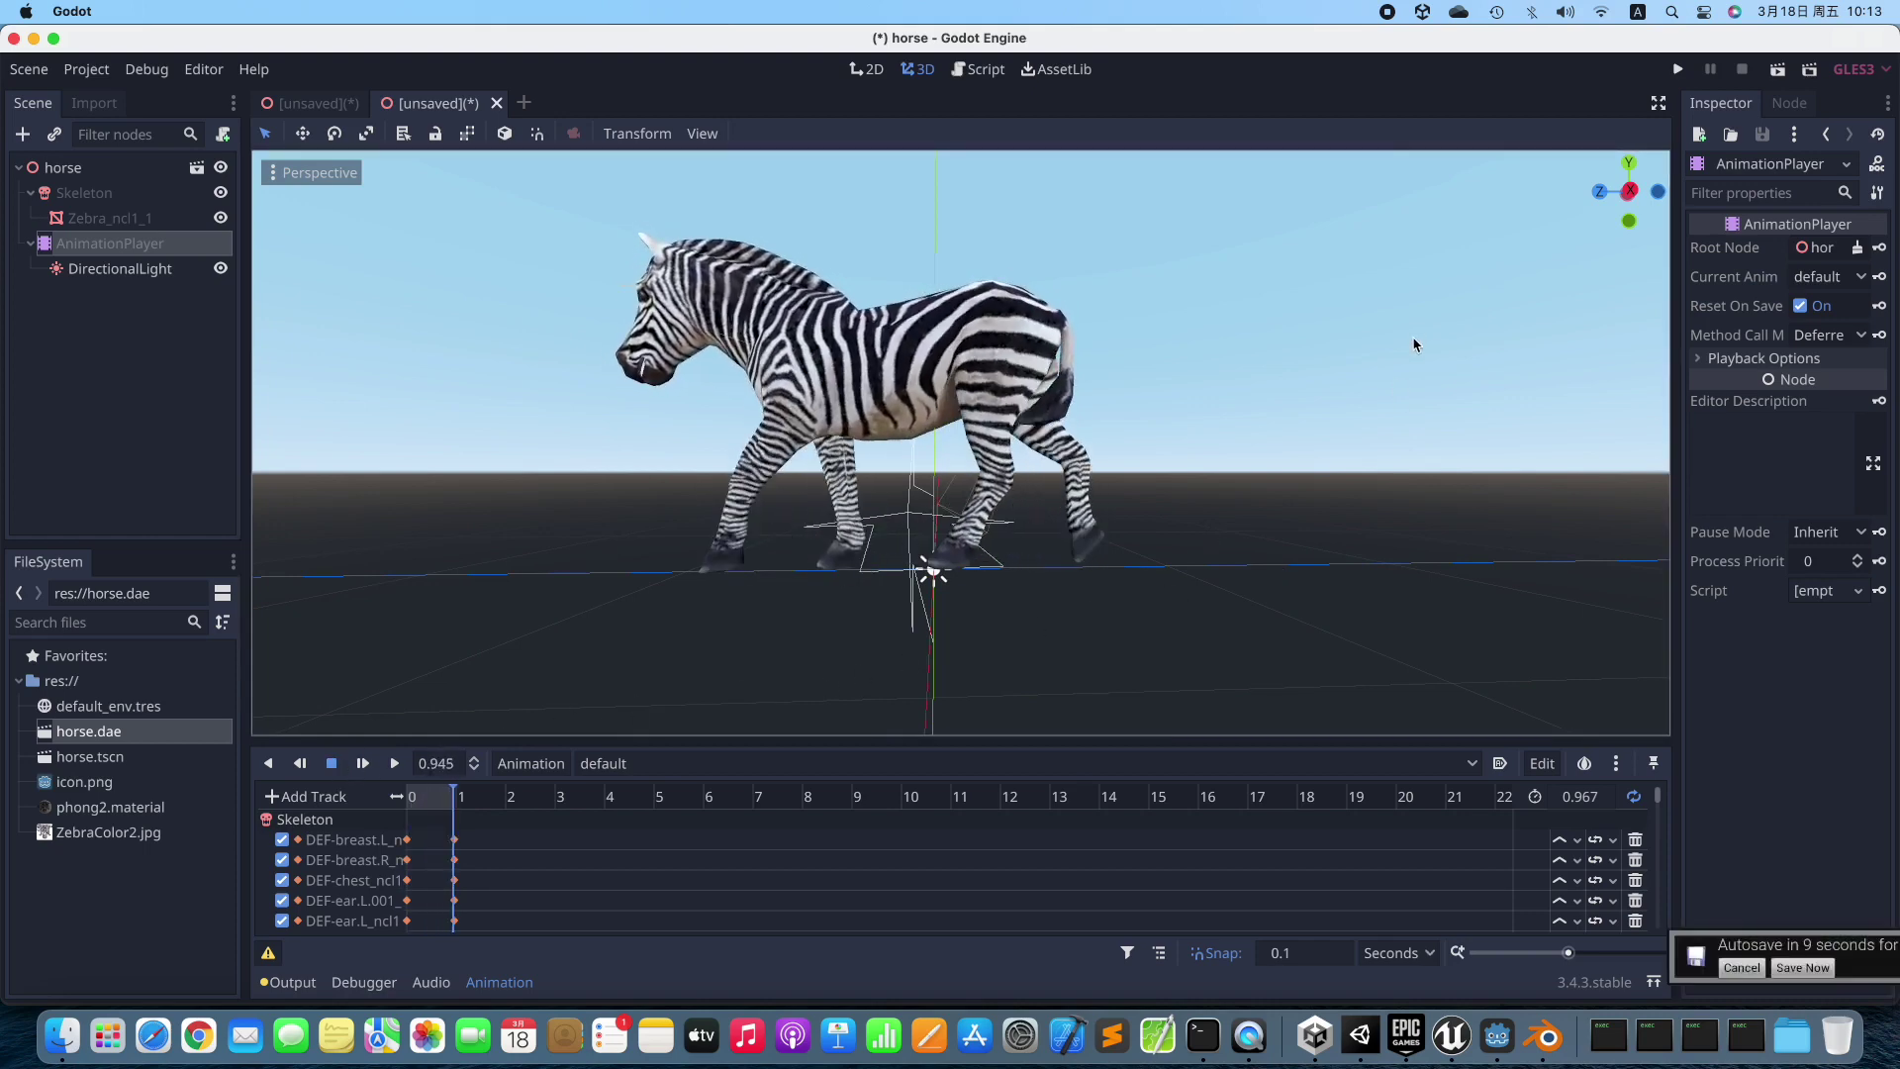